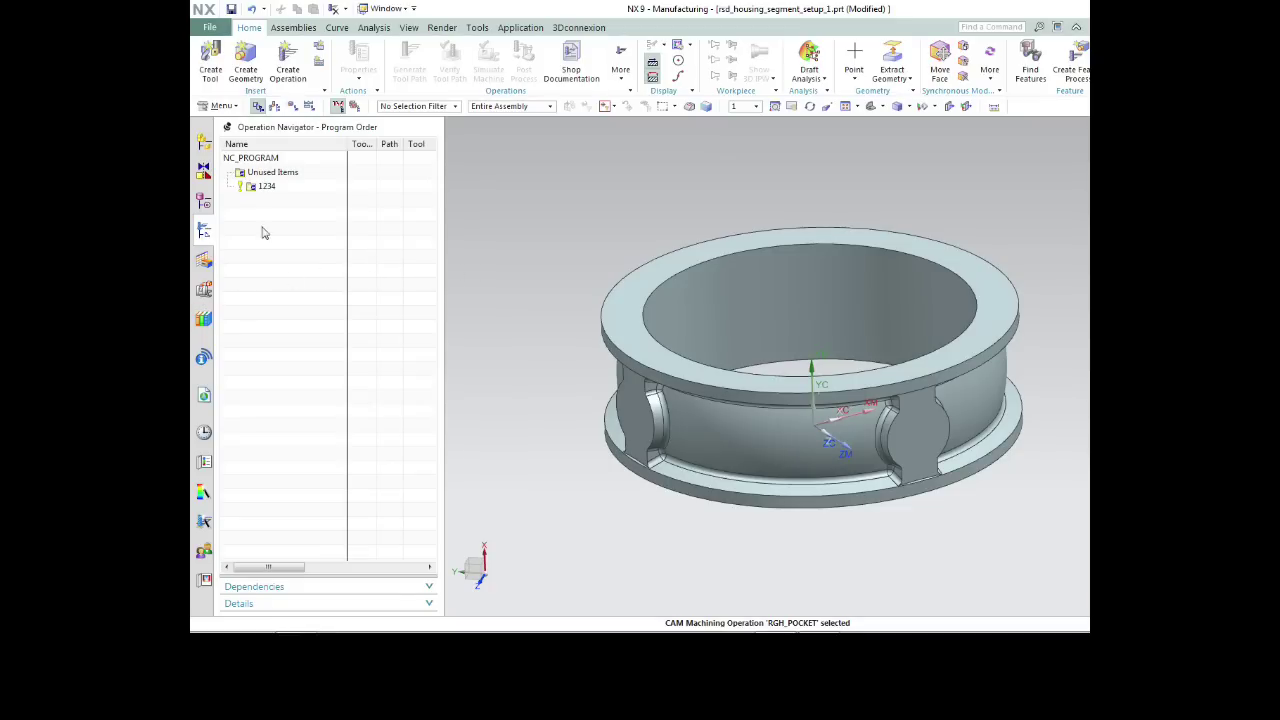
Inspect the part and blank geometry assigned to WORKPIECE by displaying each one on the model.
left_click(292, 106)
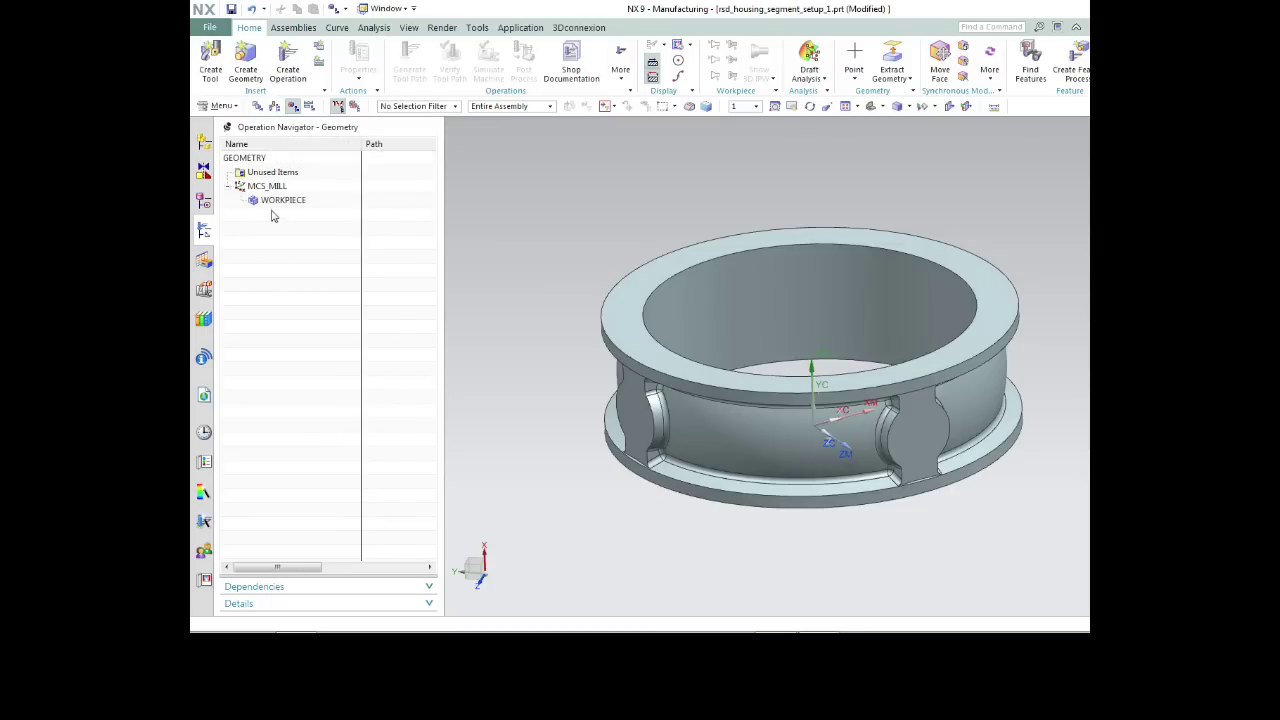
left_click(294, 201)
double_click(294, 201)
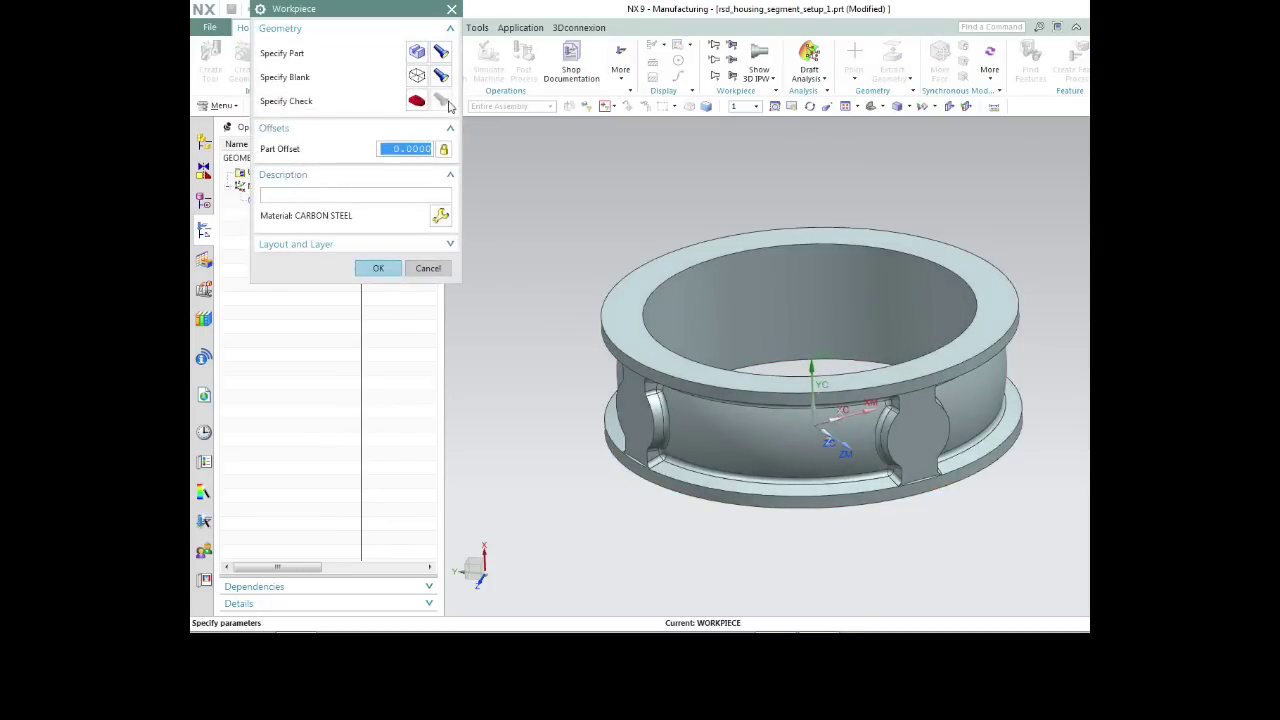
left_click(443, 51)
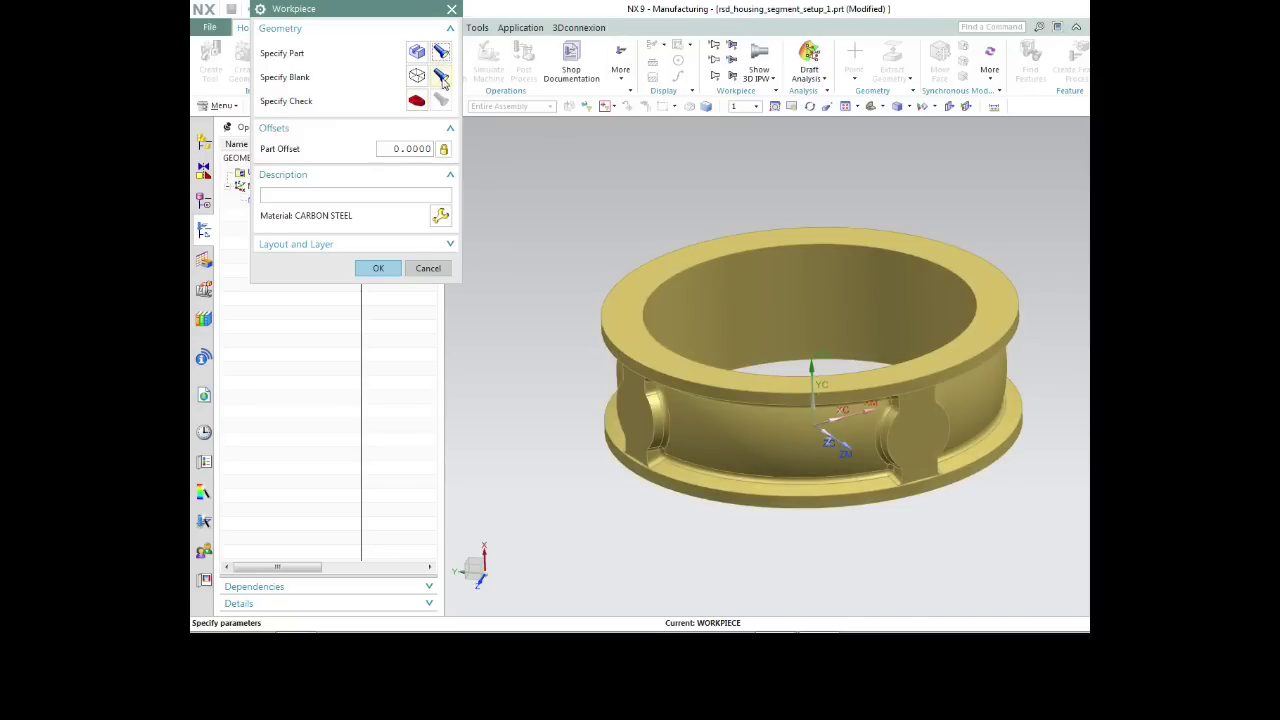
left_click(442, 78)
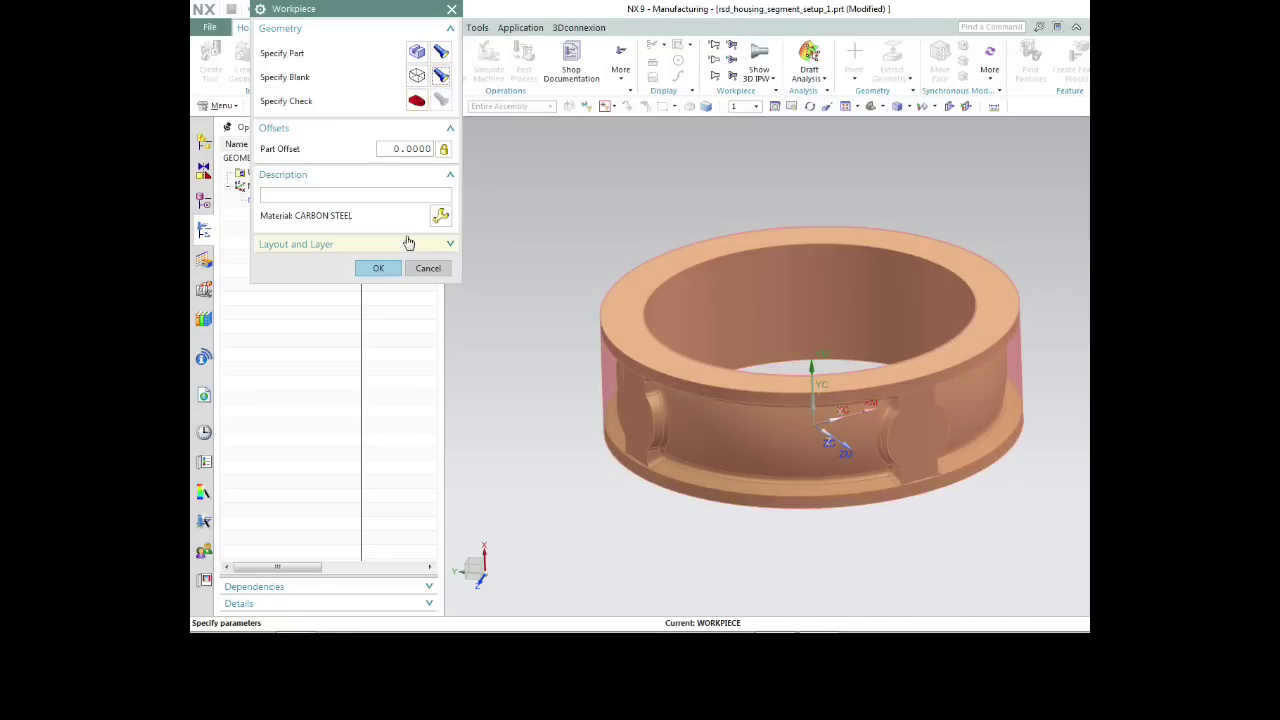
left_click(428, 268)
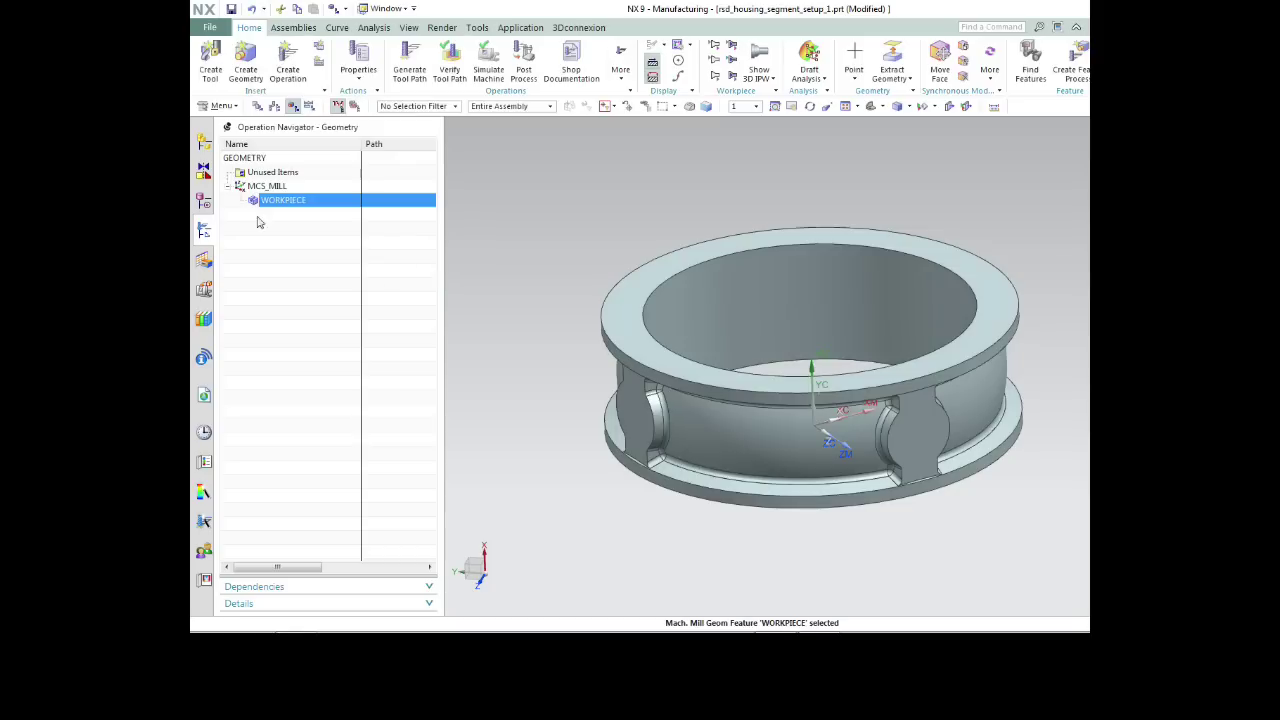
Review the MCS_MILL coordinate system and clearance settings, plus the cutting tools loaded in the carrier pockets.
left_click(280, 187)
double_click(280, 187)
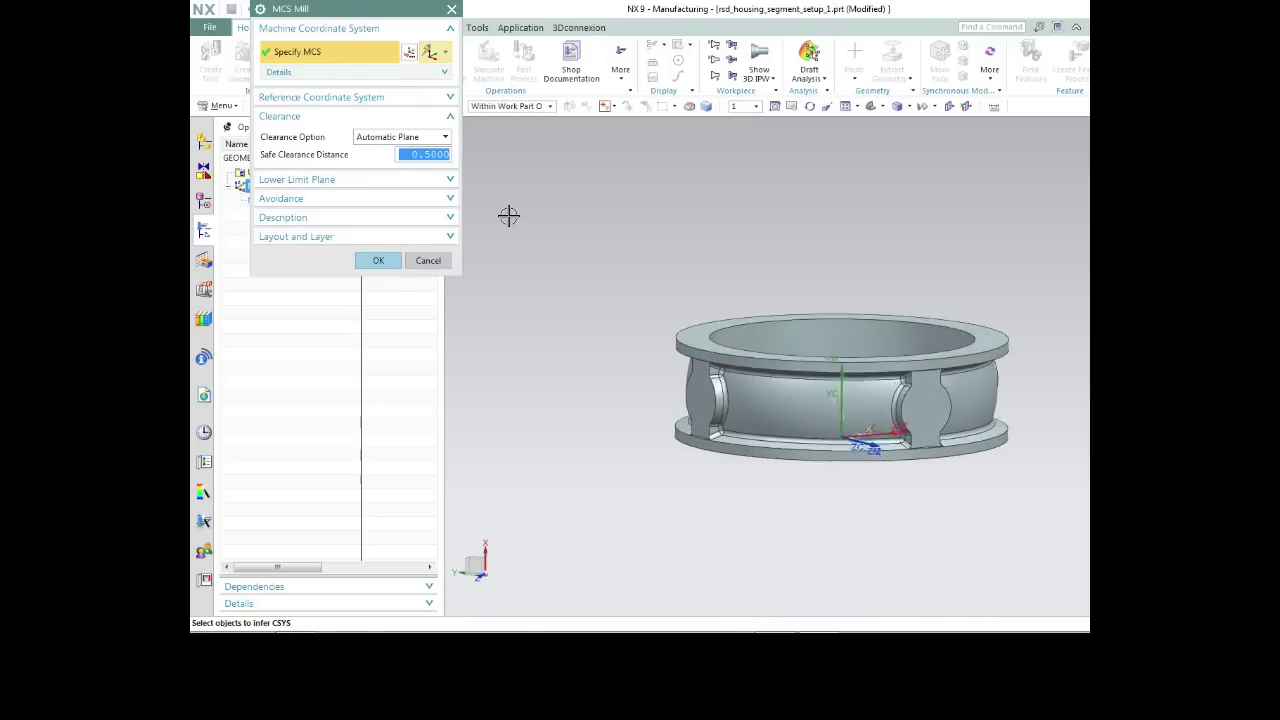
left_click(377, 260)
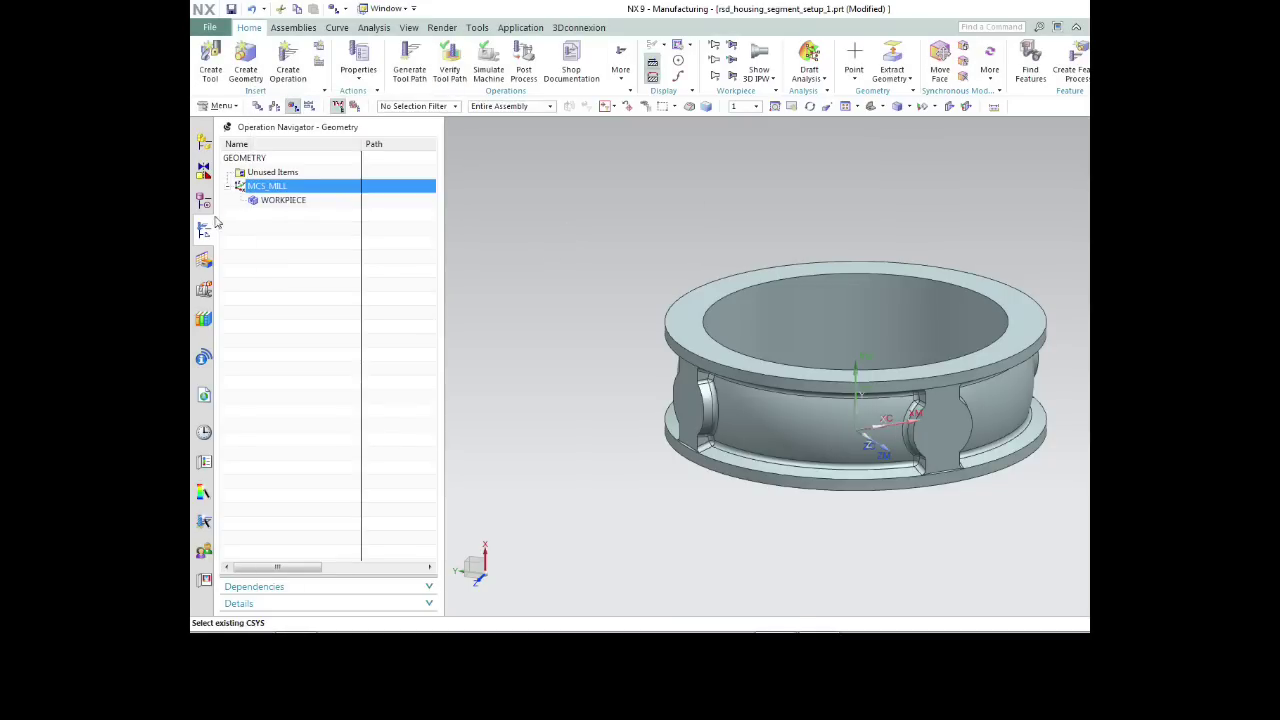
left_click(274, 106)
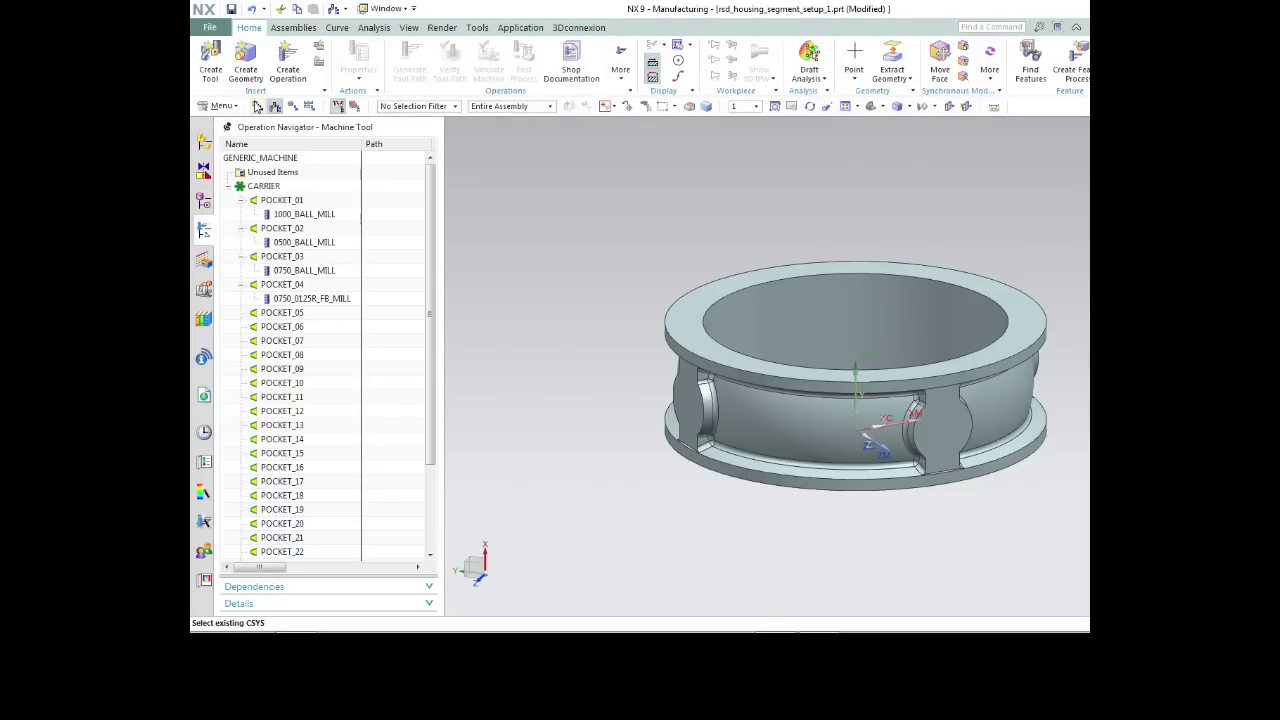
Create a mill_multi-axis VARIABLE_CONTOUR operation in program 1234 with tool 1000_BALL_MILL, geometry WORKPIECE and method MILL_ROUGH.
left_click(257, 106)
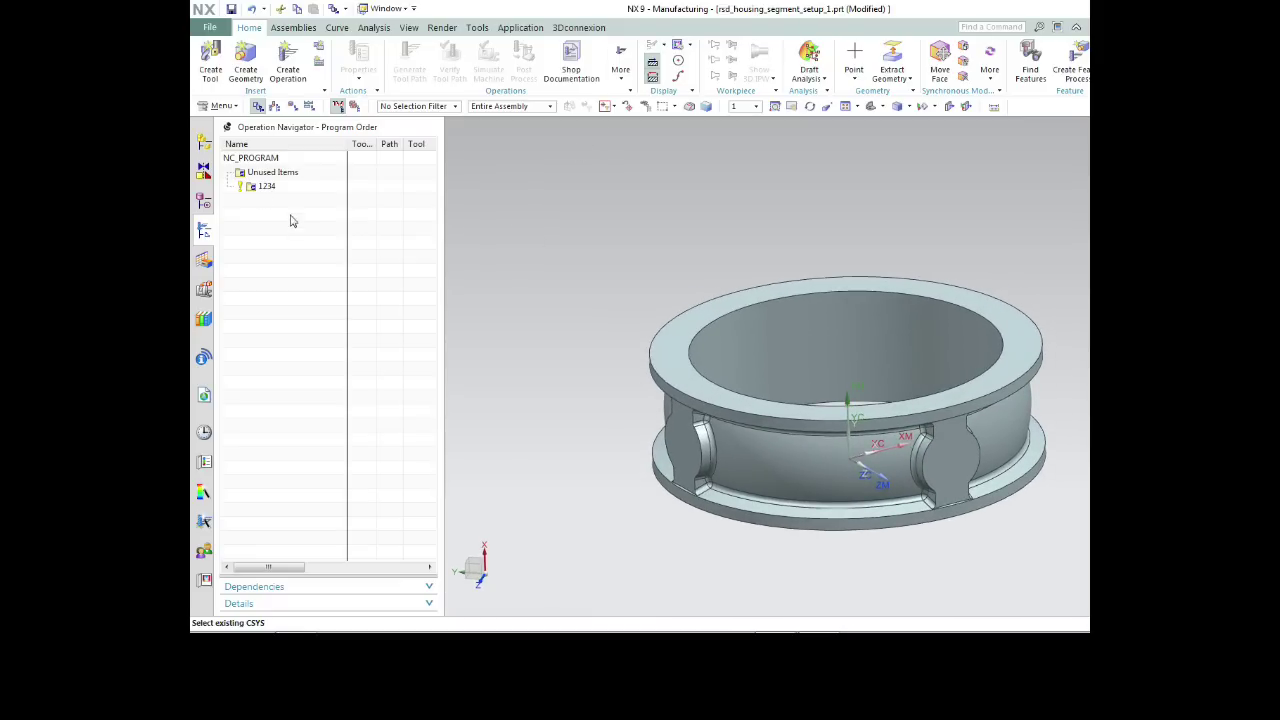
left_click(287, 75)
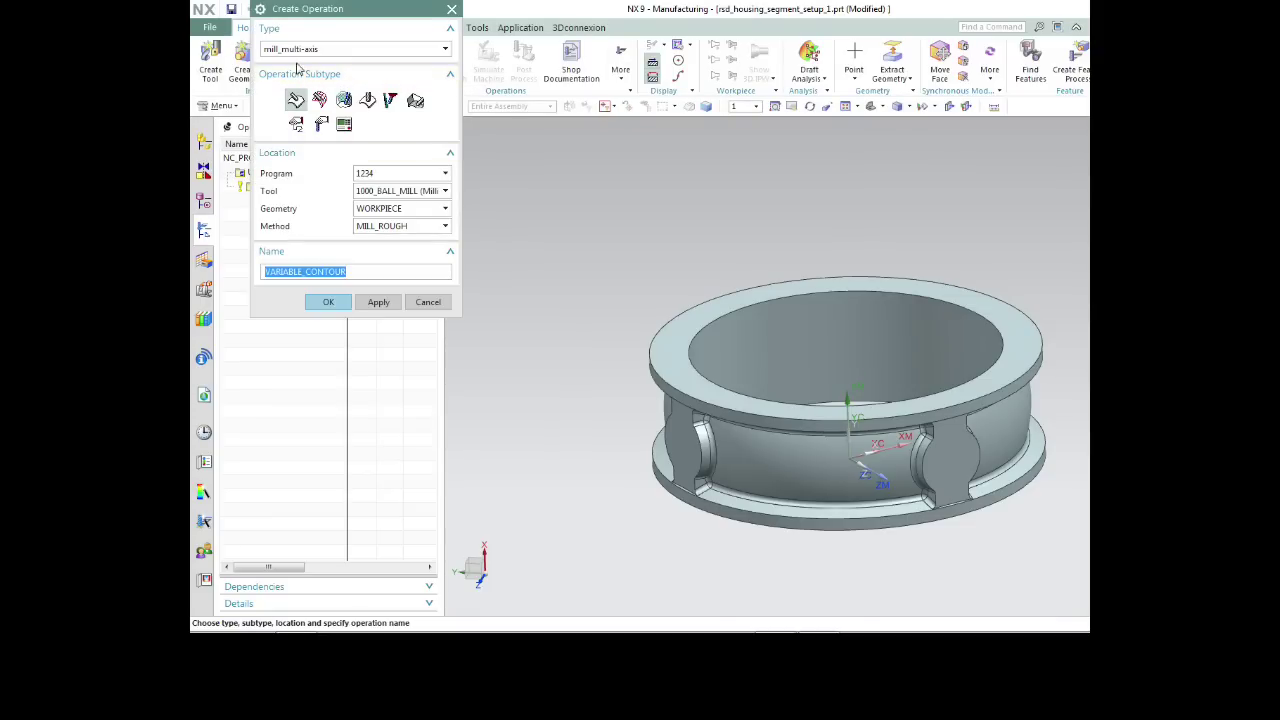
left_click(346, 51)
left_click(300, 88)
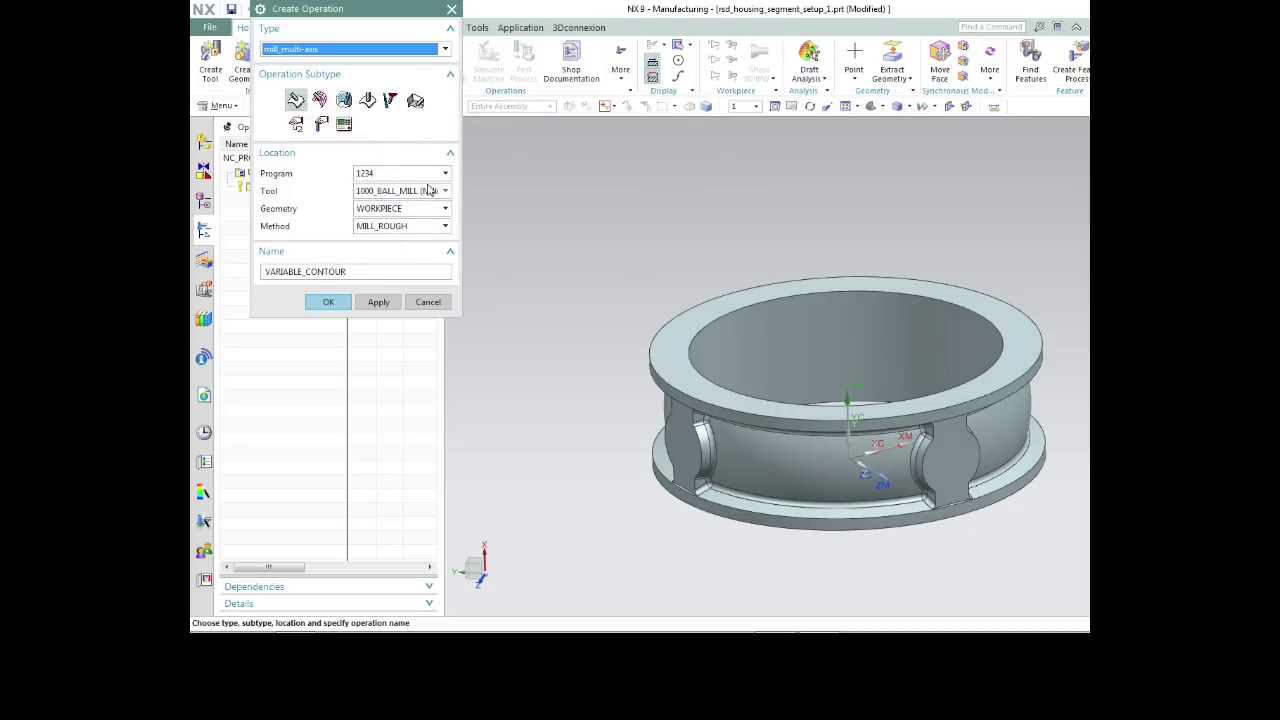
left_click(445, 192)
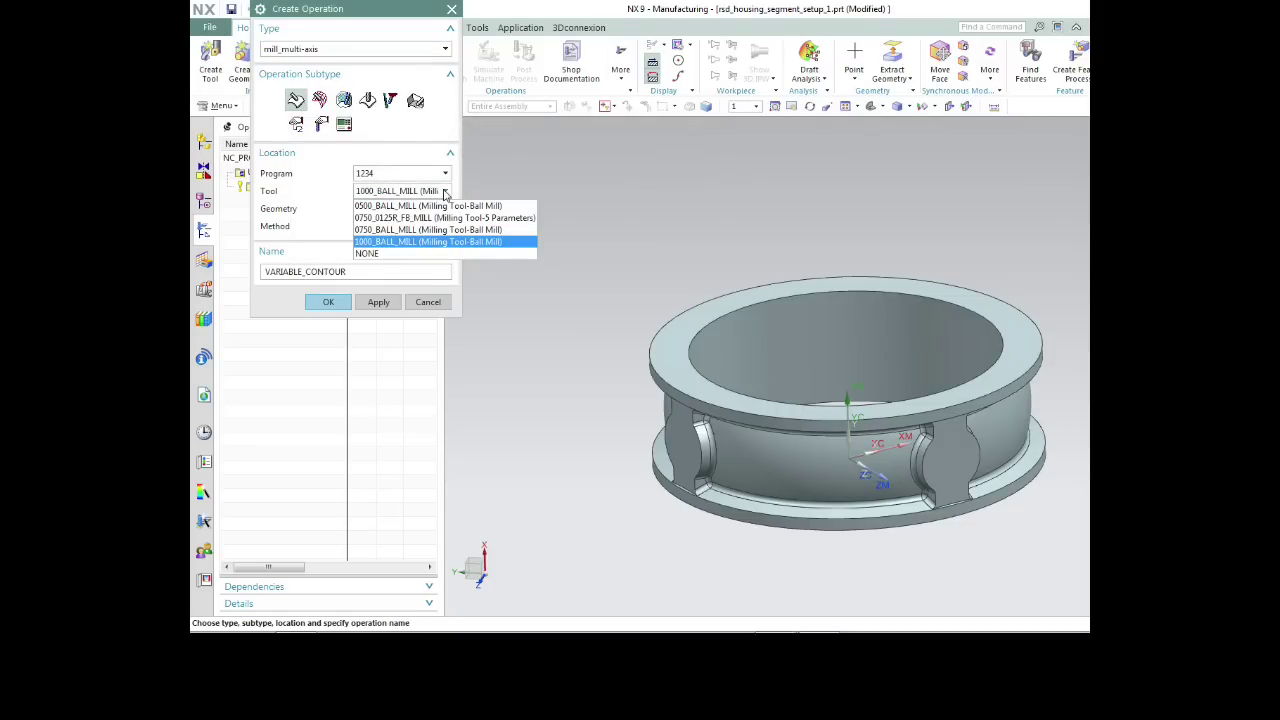
left_click(437, 243)
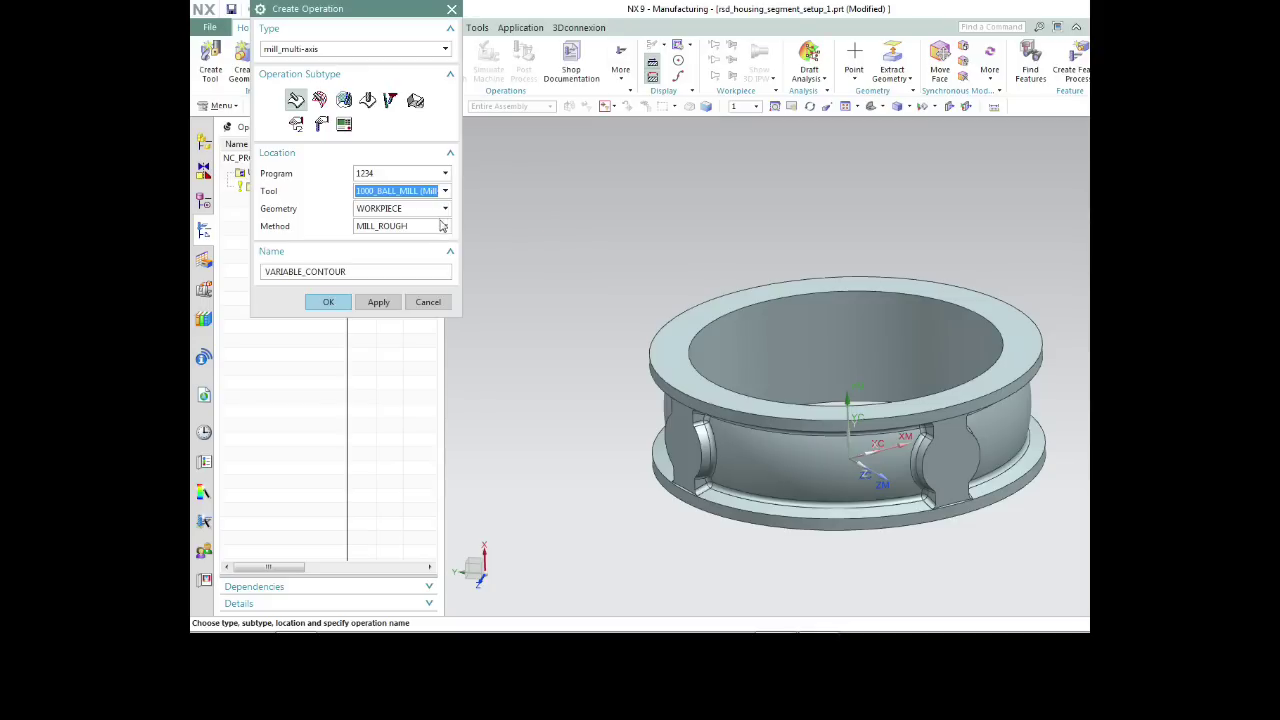
left_click(446, 209)
left_click(446, 210)
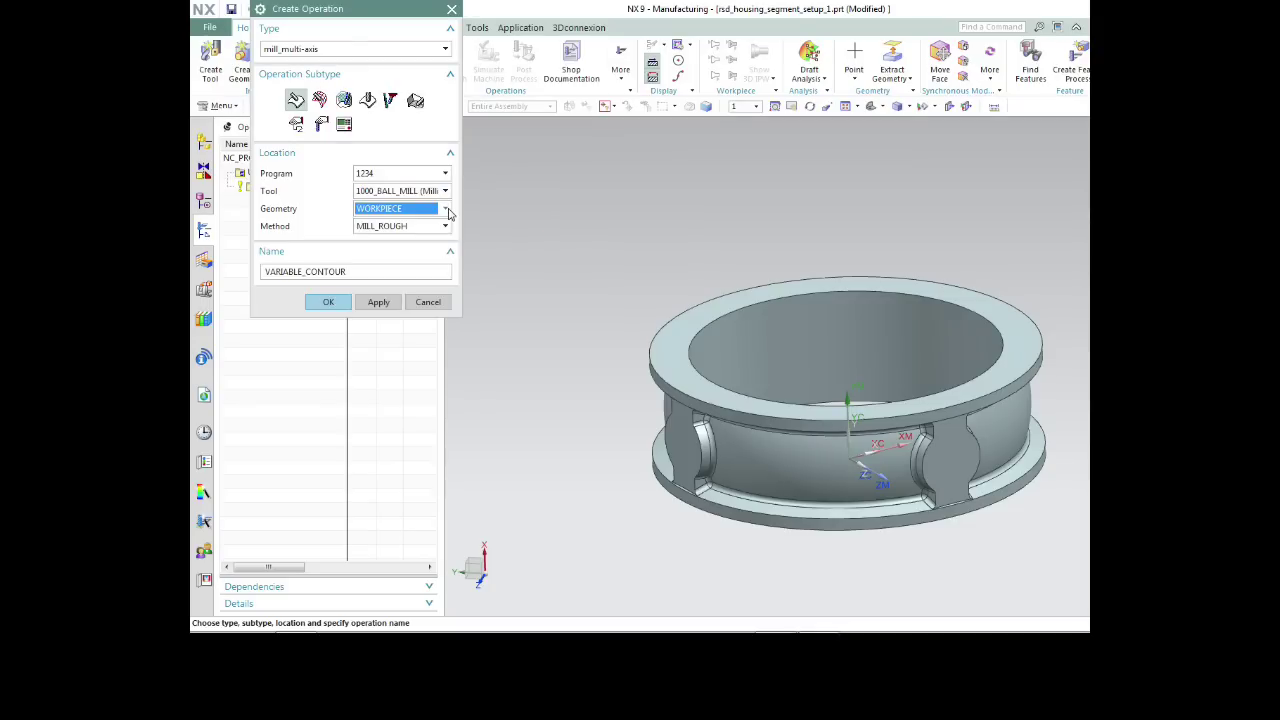
left_click(445, 228)
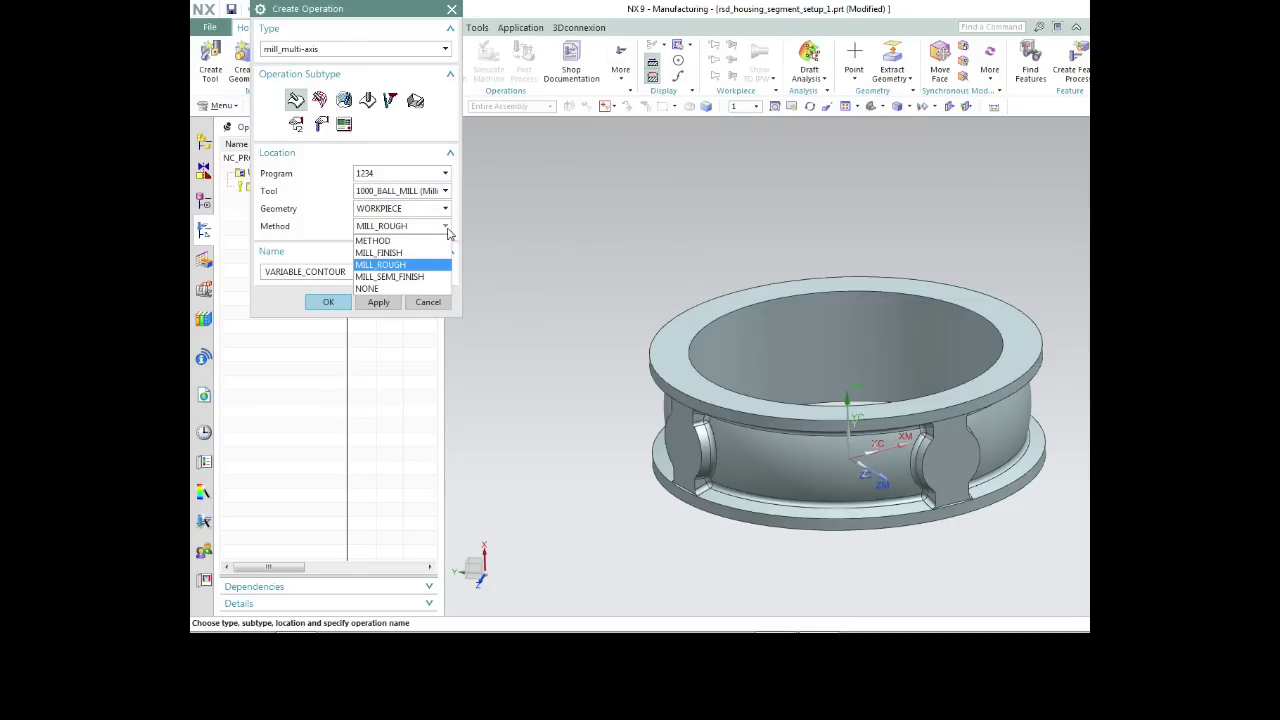
left_click(445, 229)
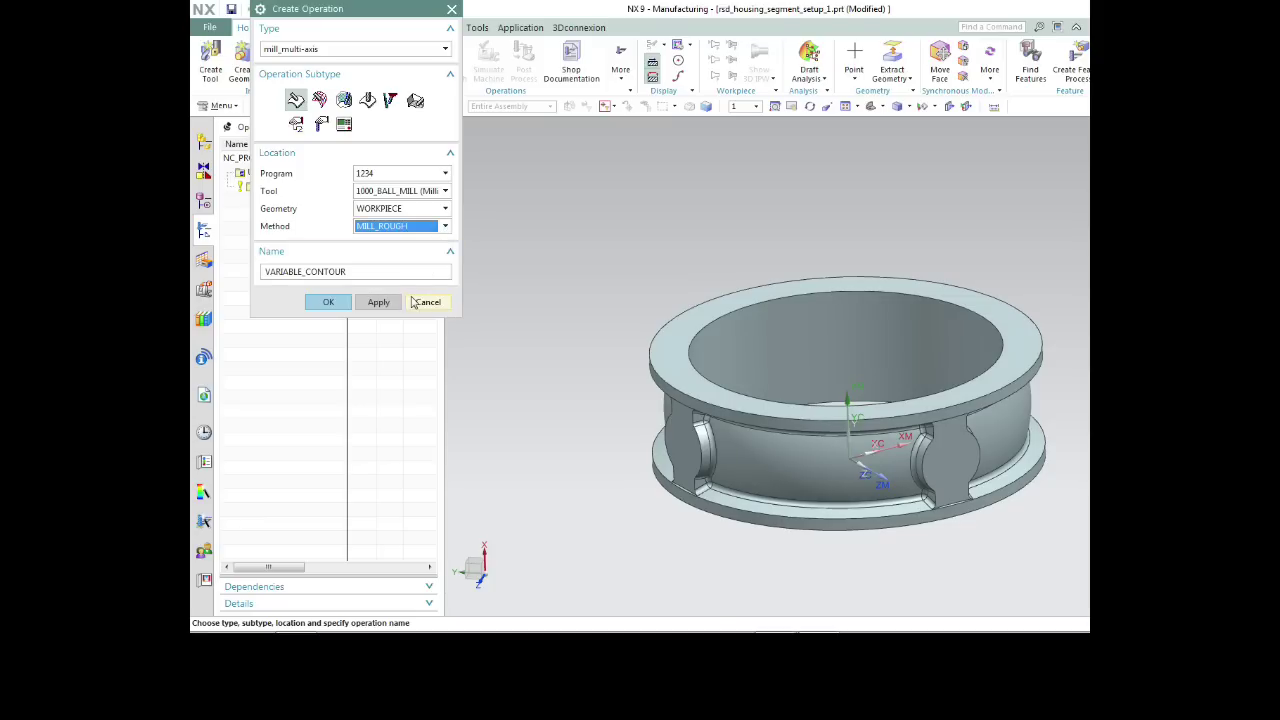
left_click(335, 305)
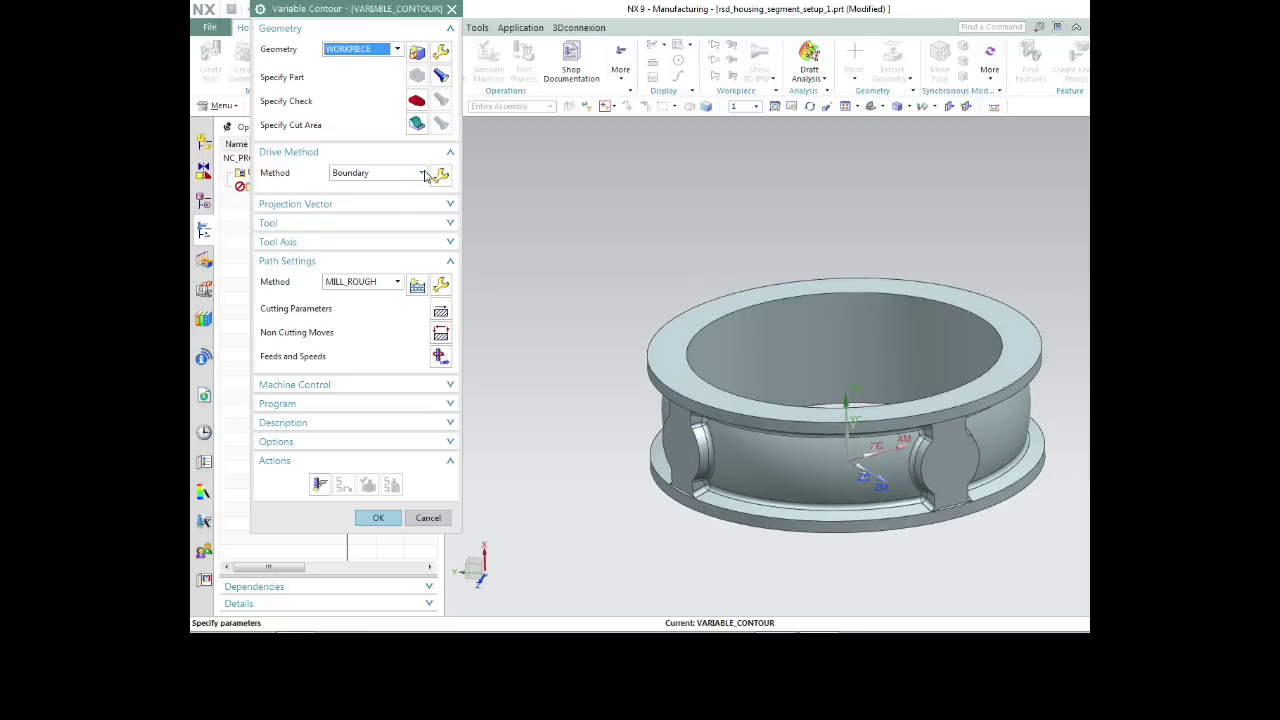
Change the operation's drive method to Surface Area and accept the resulting parameter reset.
left_click(421, 176)
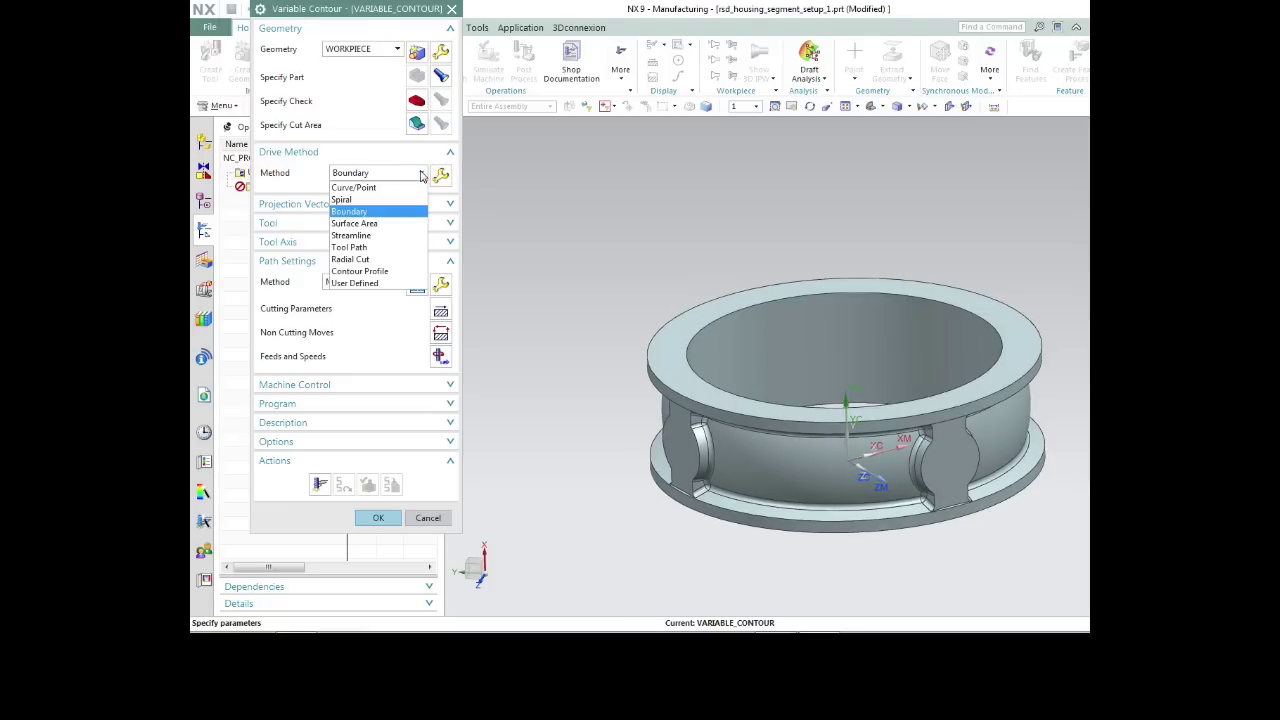
left_click(395, 224)
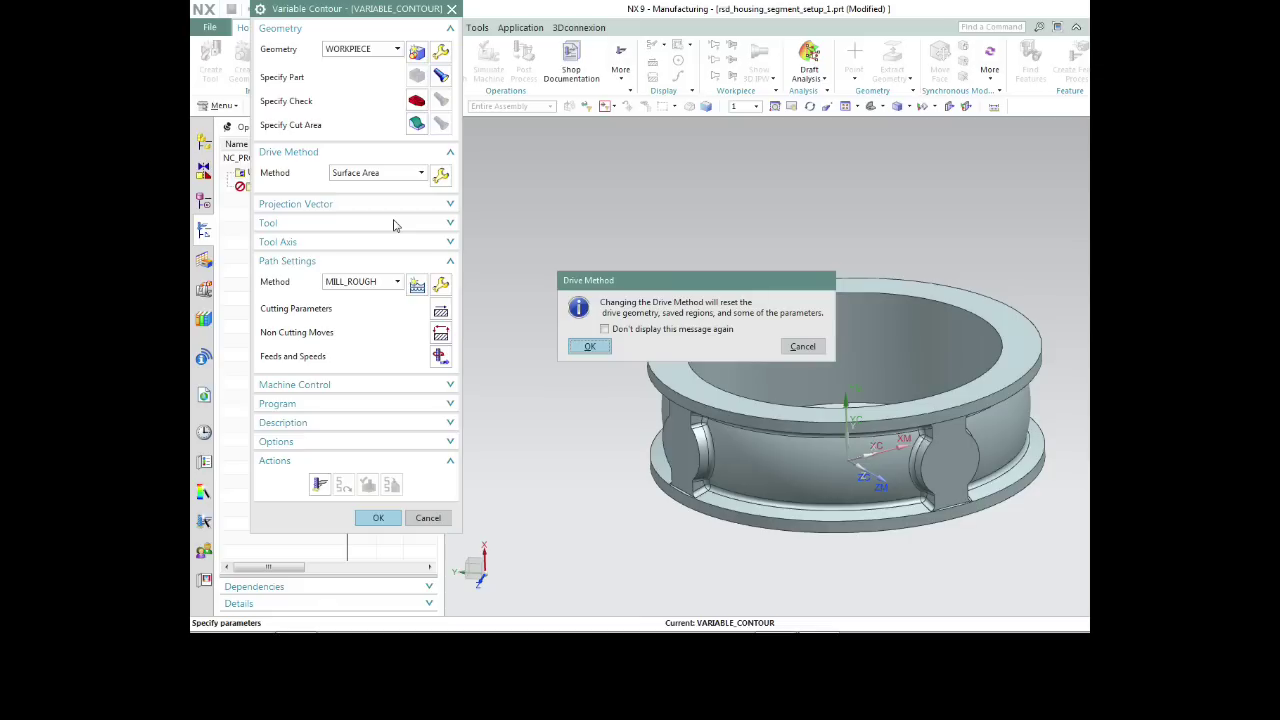
left_click(596, 354)
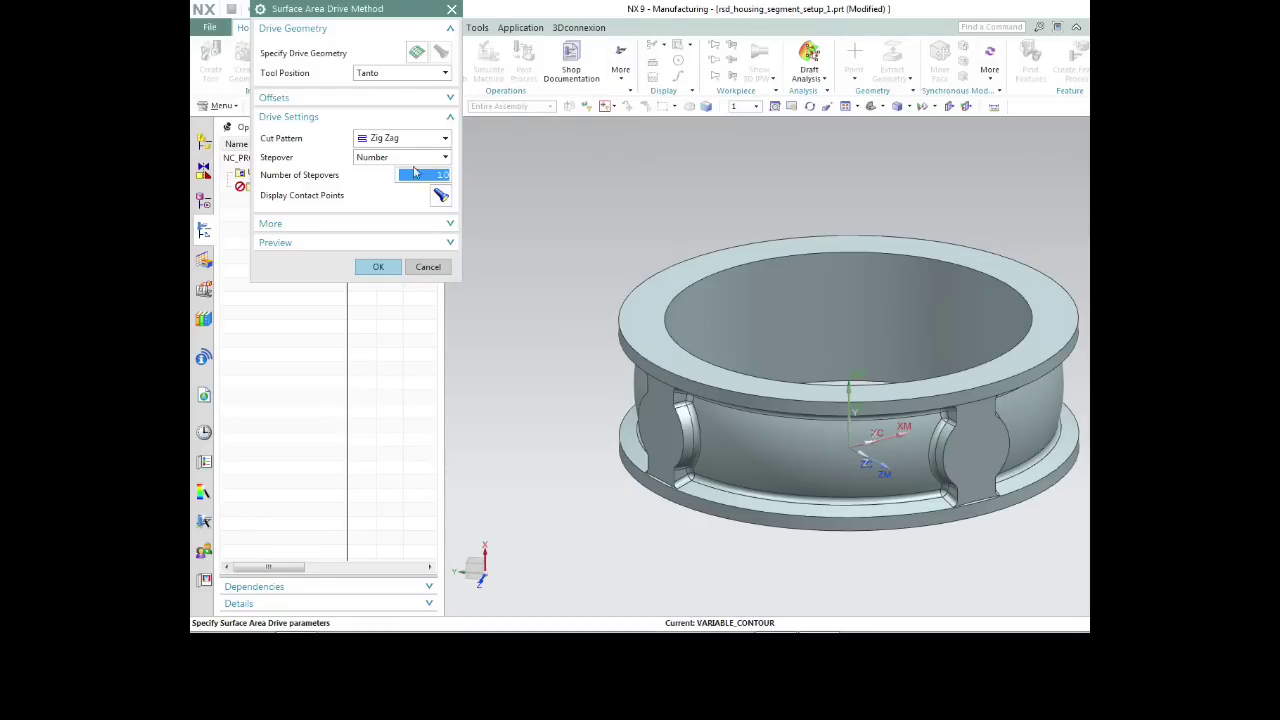
Specify the curved pocket floor face between the two front bosses as the drive geometry.
left_click(417, 55)
middle_click_drag(580, 534, 760, 495)
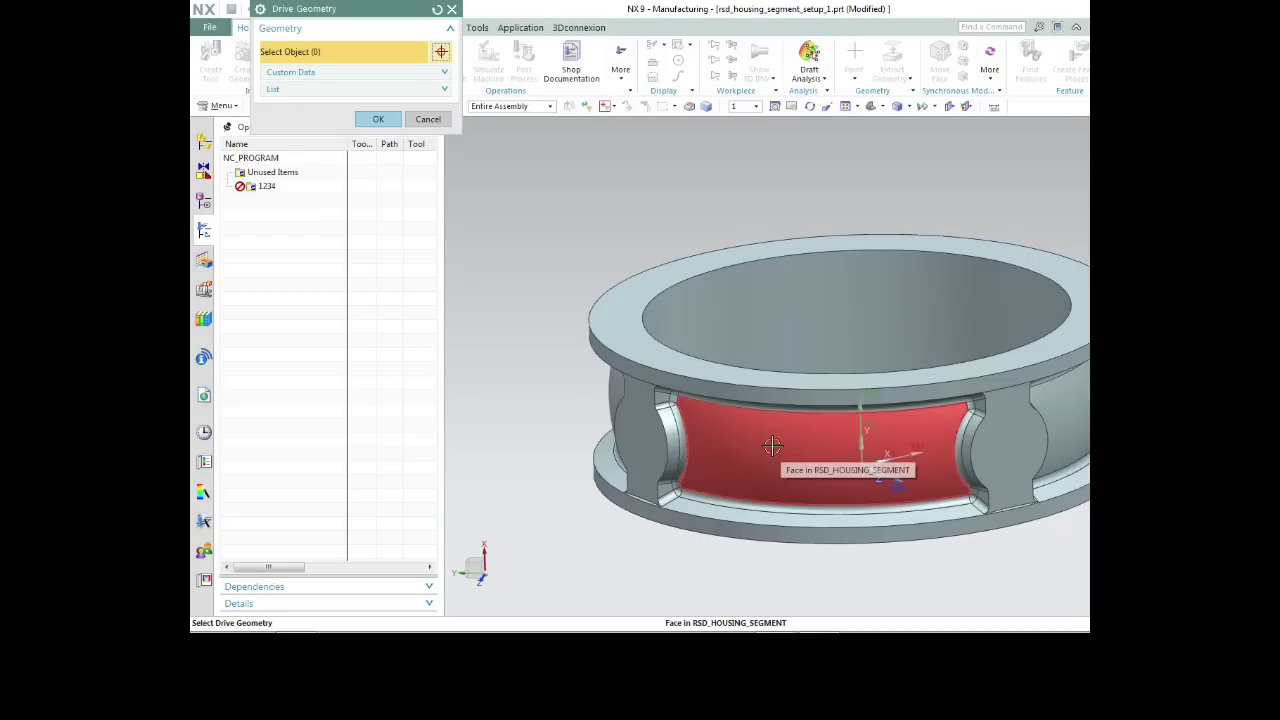
left_click(772, 445)
left_click(376, 143)
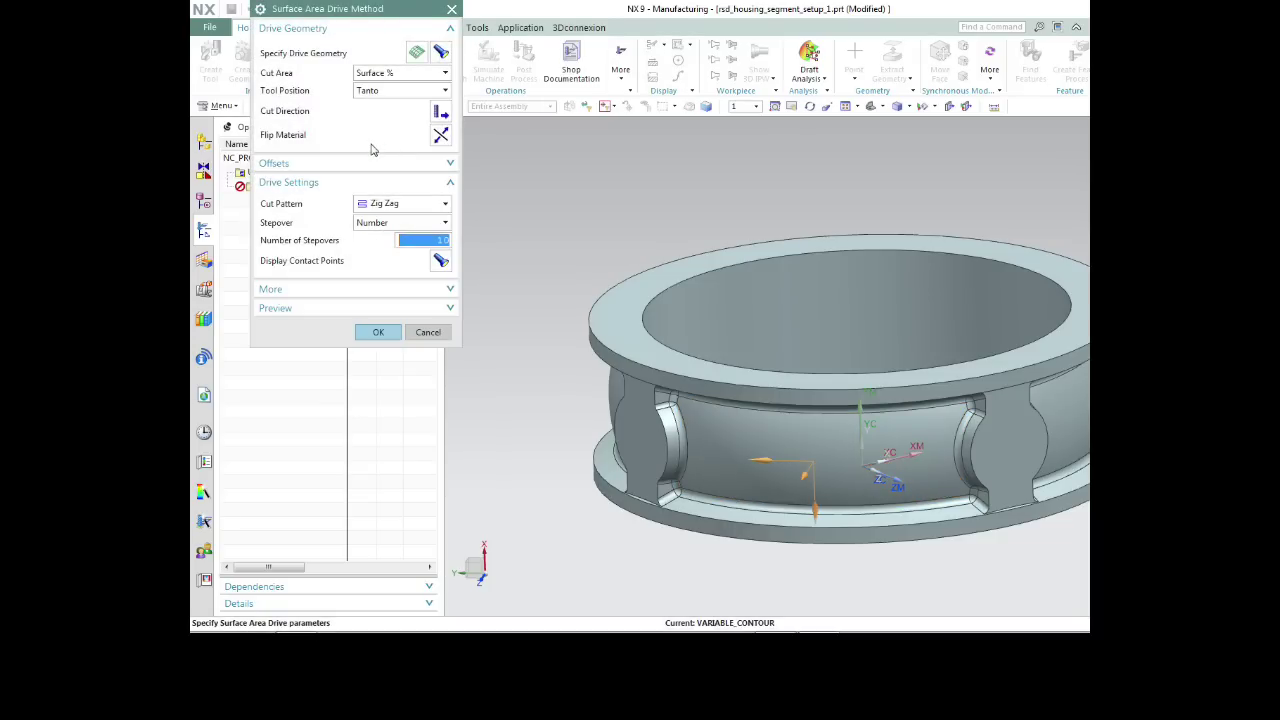
Define the cut area by Surface %, accepting 0 for all start percentages and 100 for all end percentages.
left_click(388, 76)
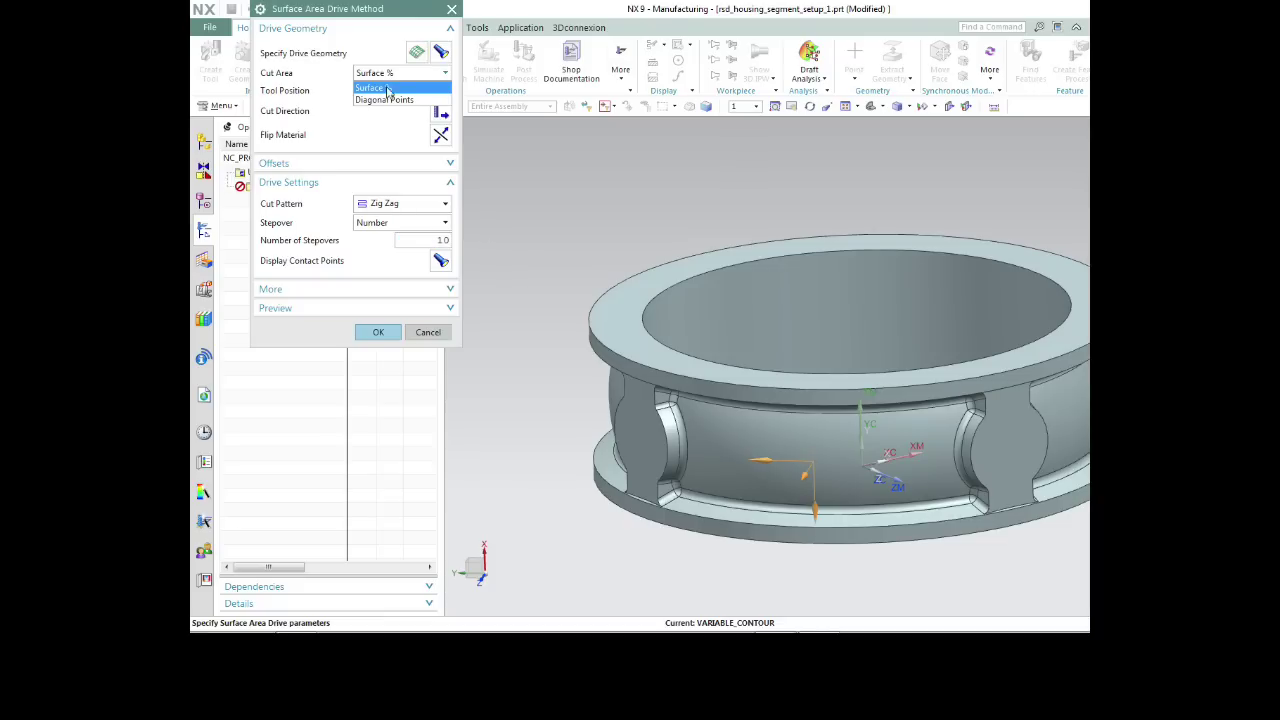
left_click(385, 89)
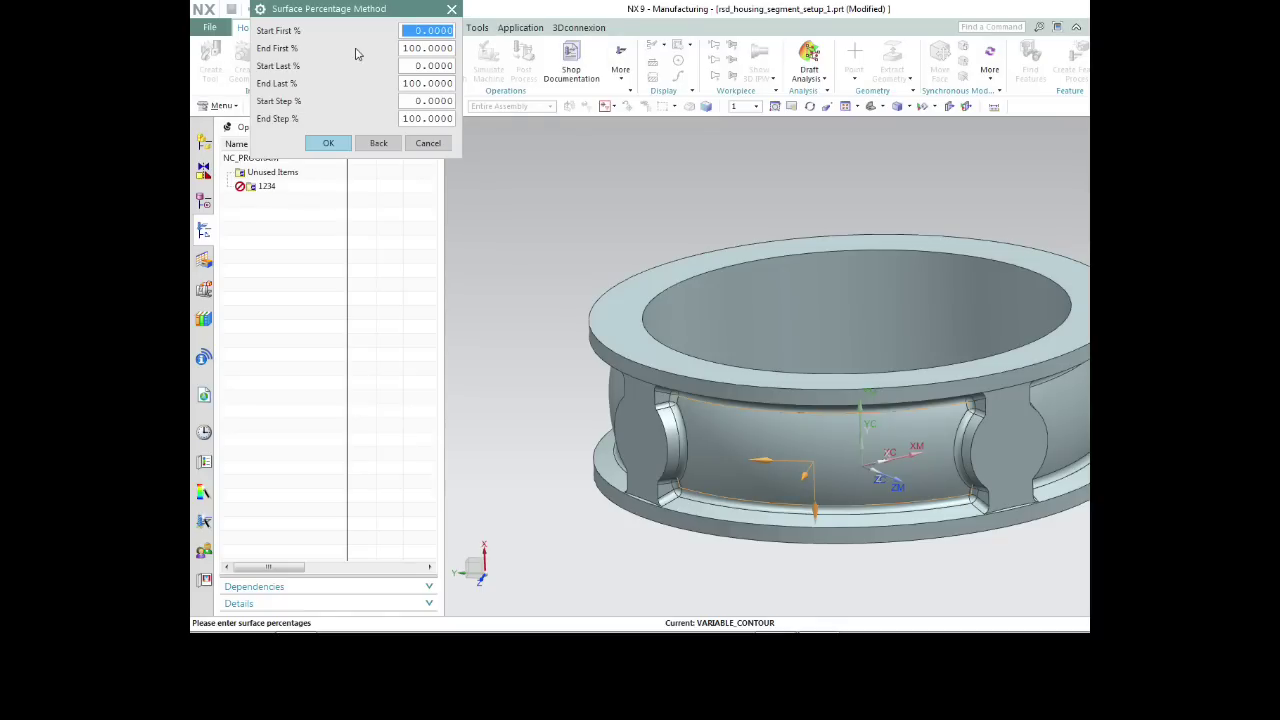
left_click(329, 143)
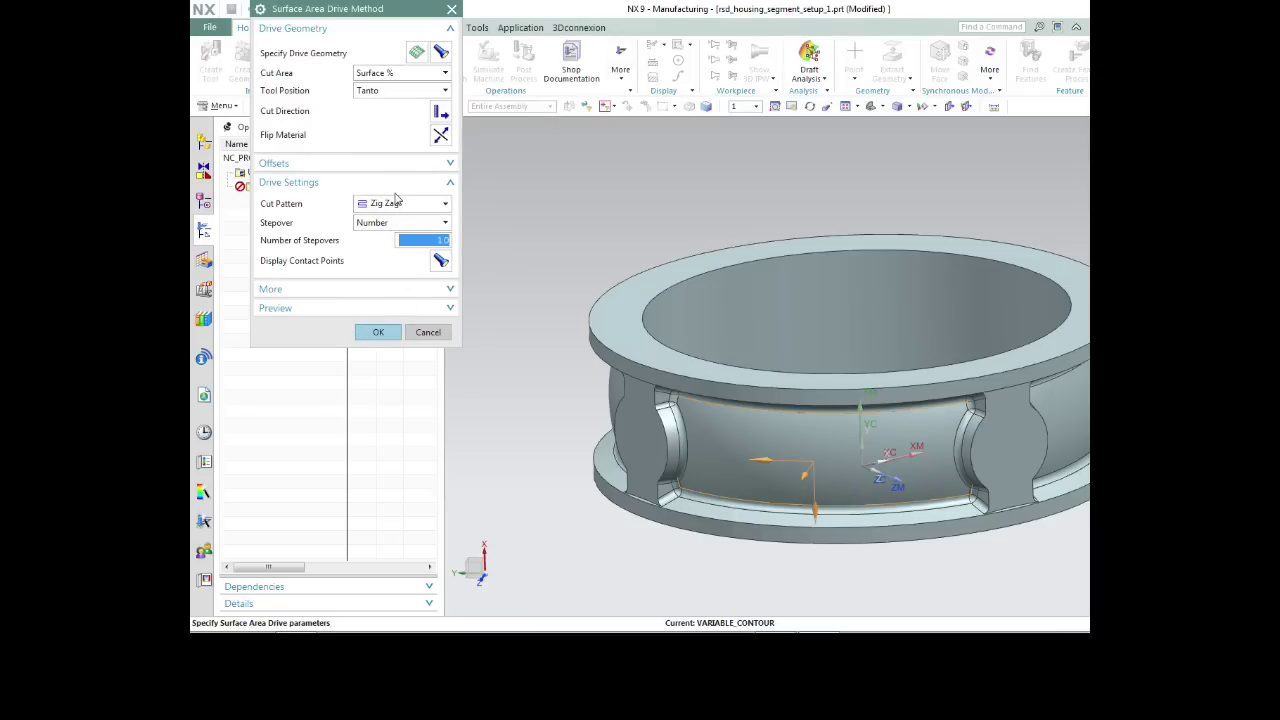
Keep the Zig Zag cut pattern and set the stepover to Scallop with a maximum scallop height of 0.02.
left_click(401, 203)
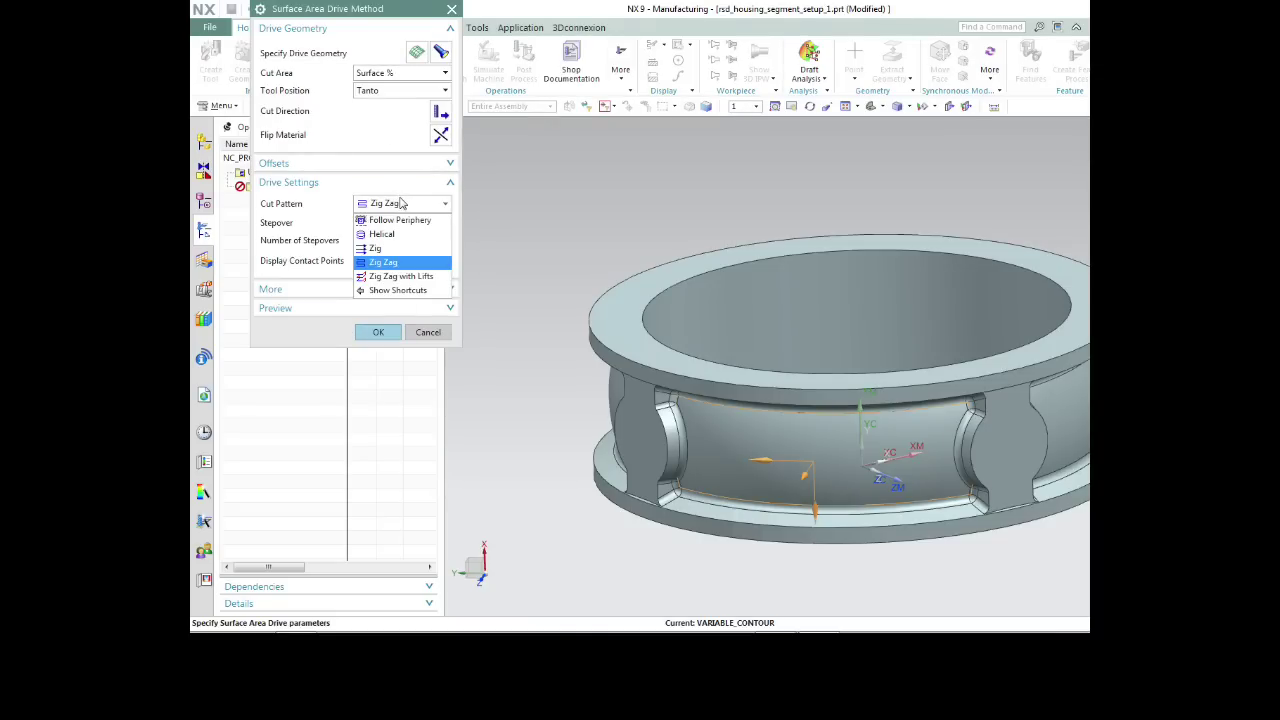
left_click(399, 263)
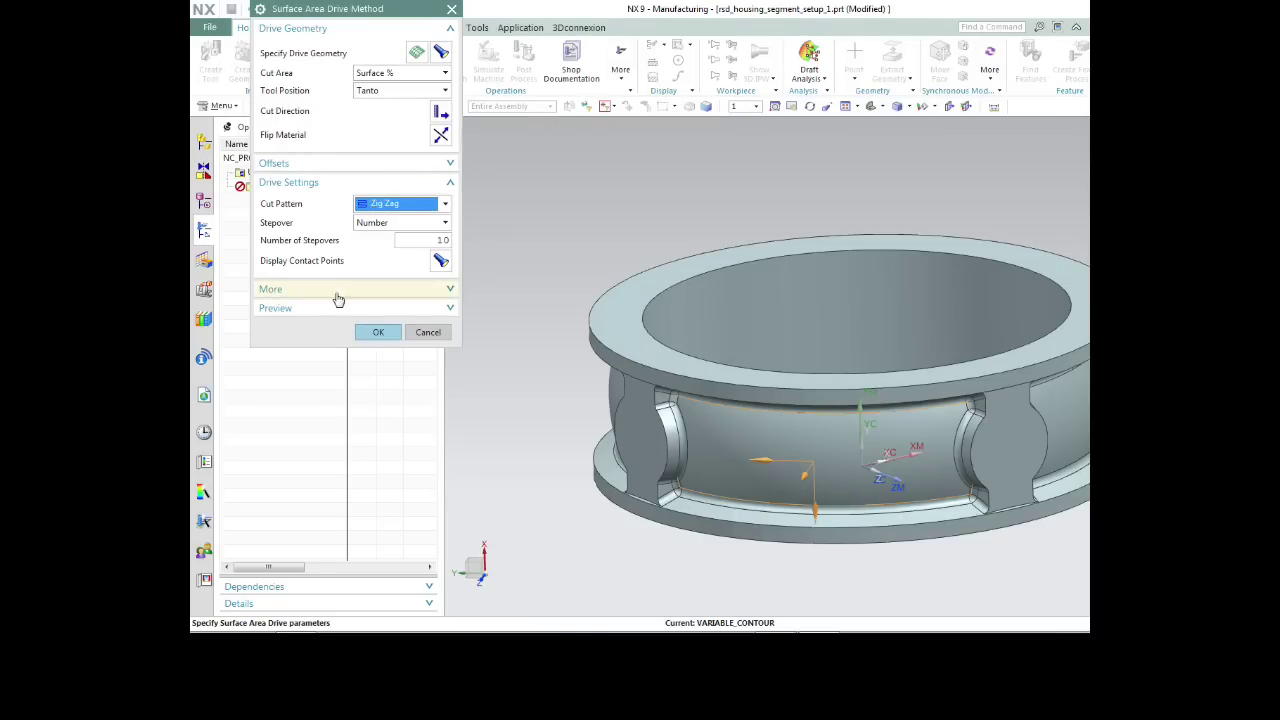
left_click(387, 223)
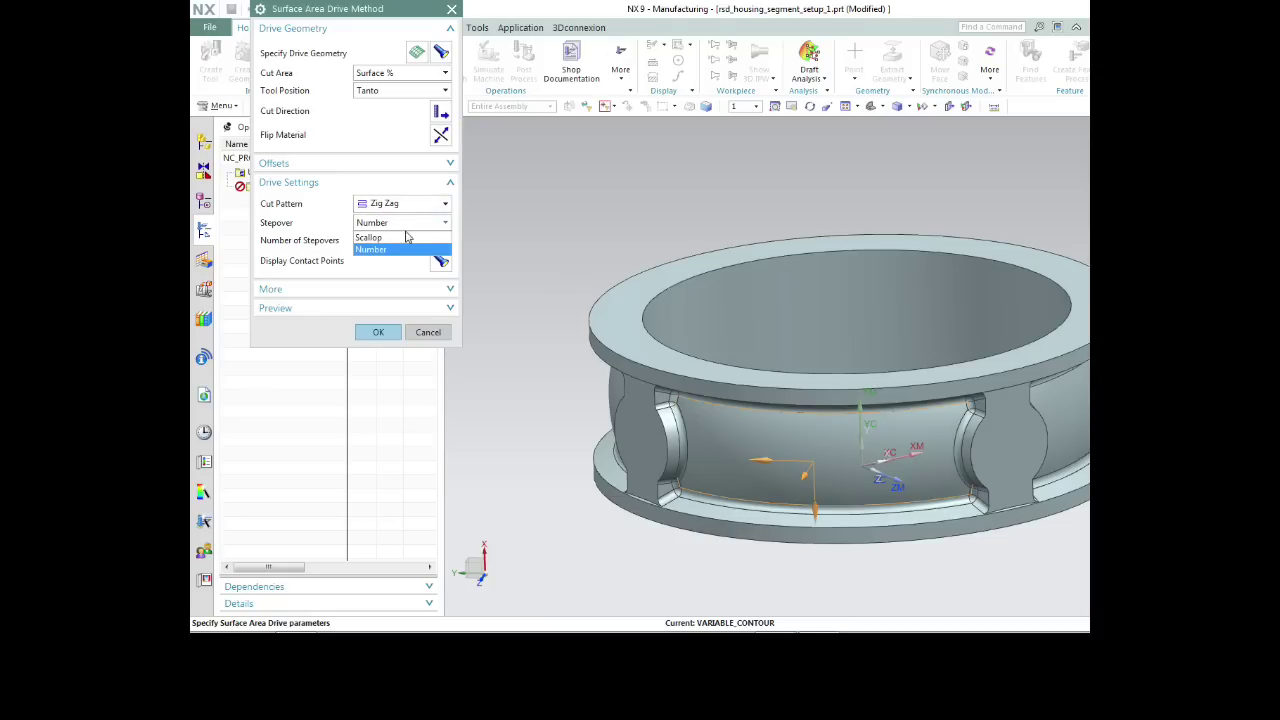
left_click(401, 238)
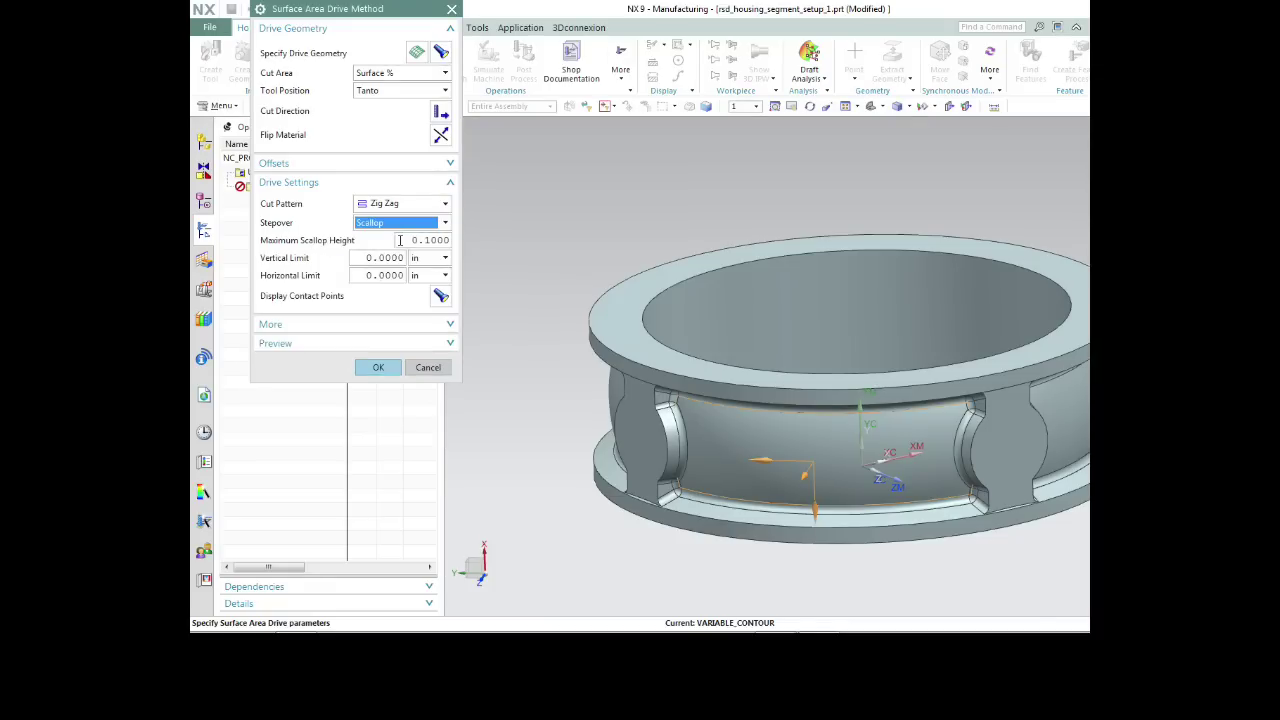
double_click(430, 240)
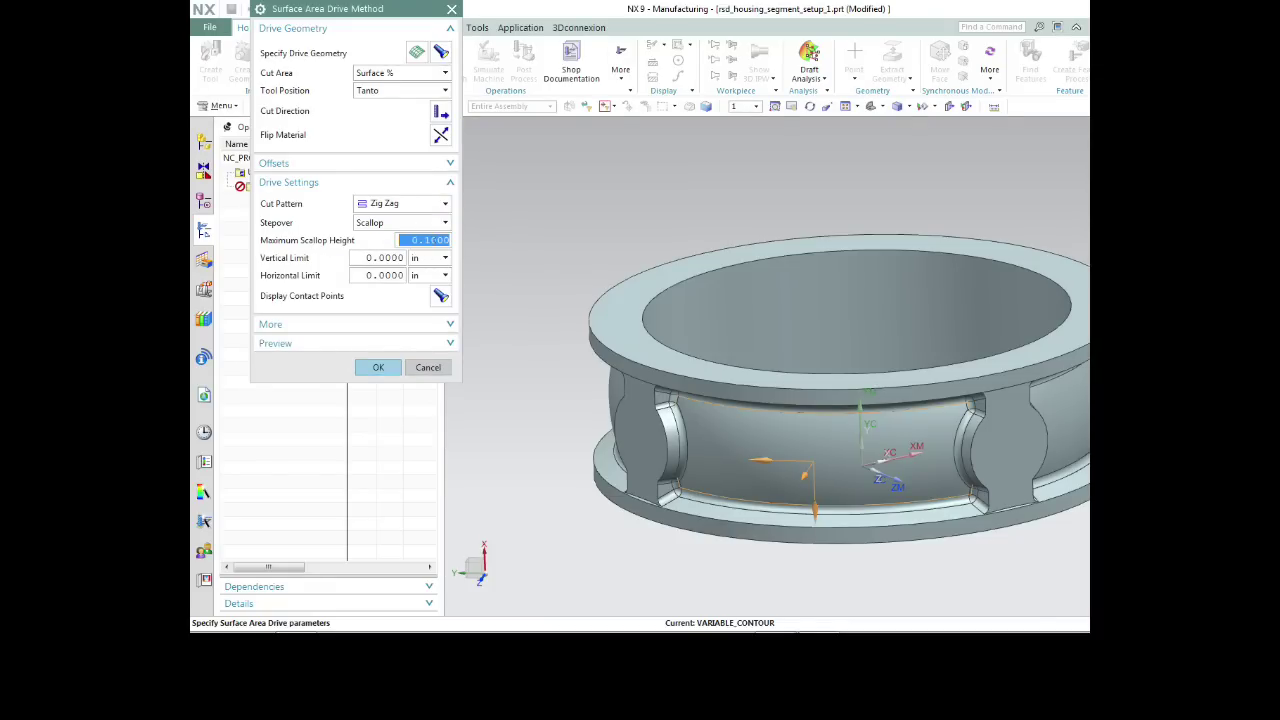
type(".02")
key("Tab")
left_click(380, 368)
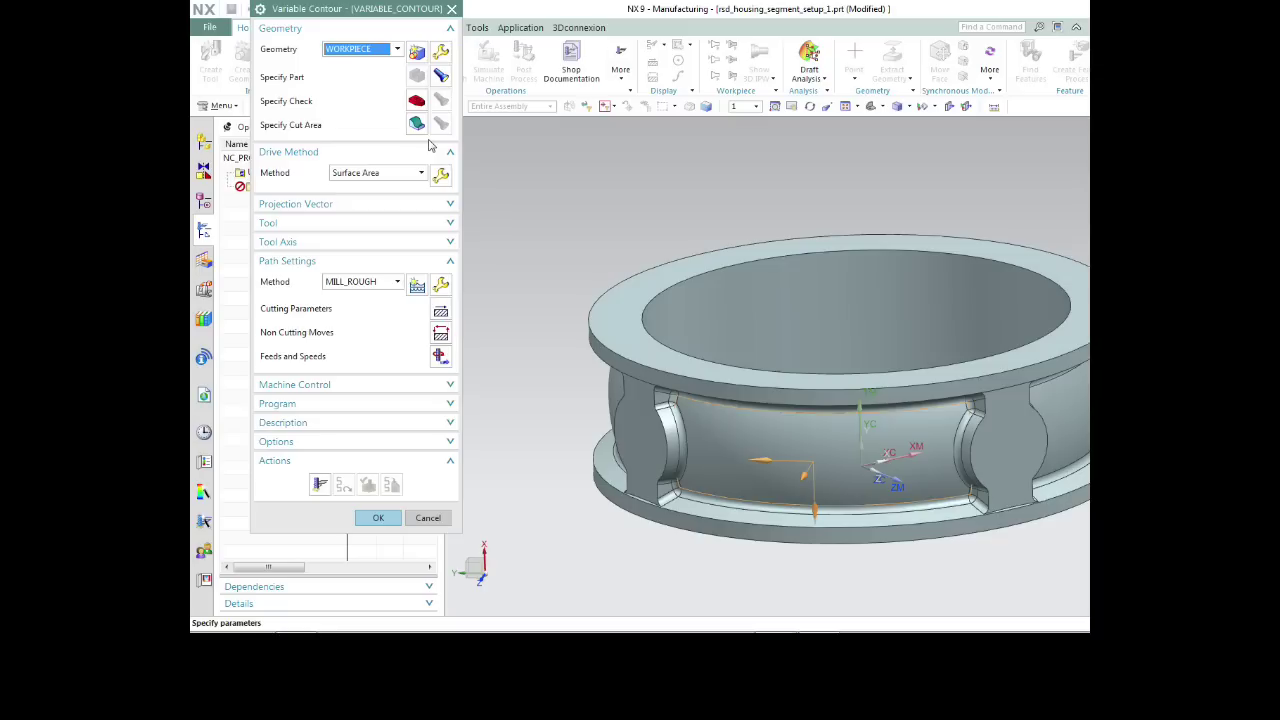
Set the operation's projection vector to Normal to Drive.
left_click(451, 206)
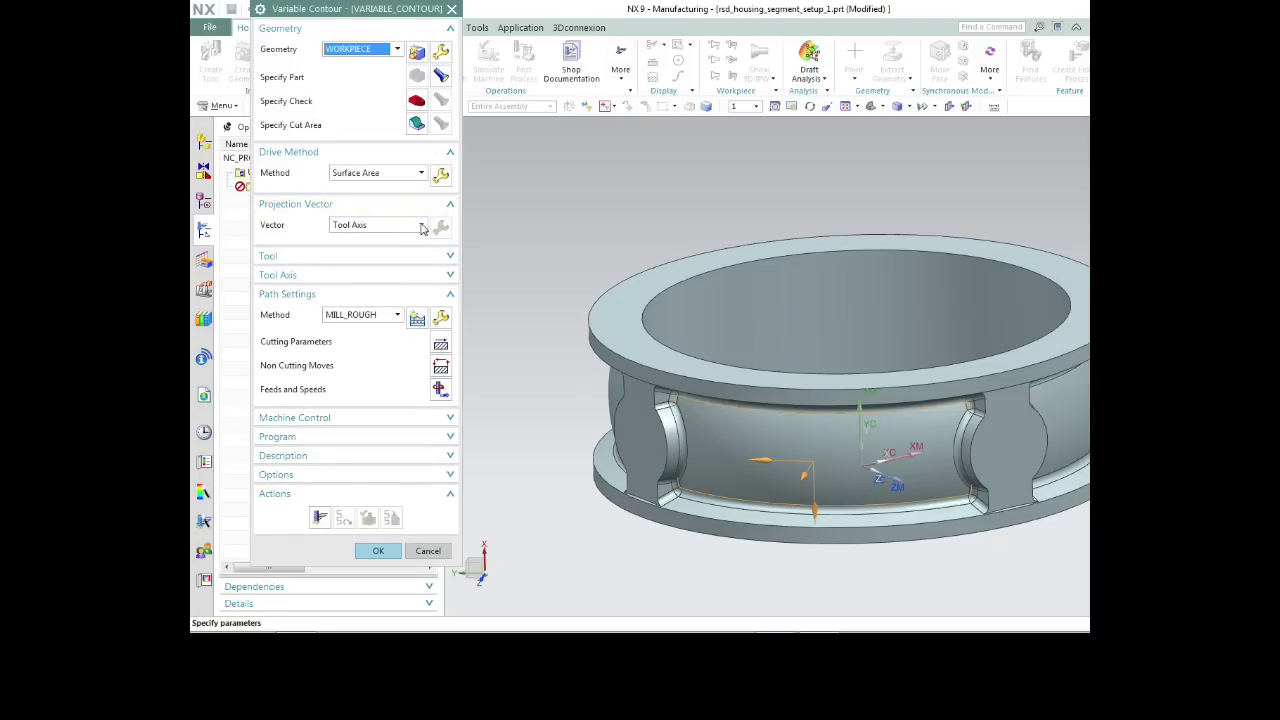
left_click(421, 226)
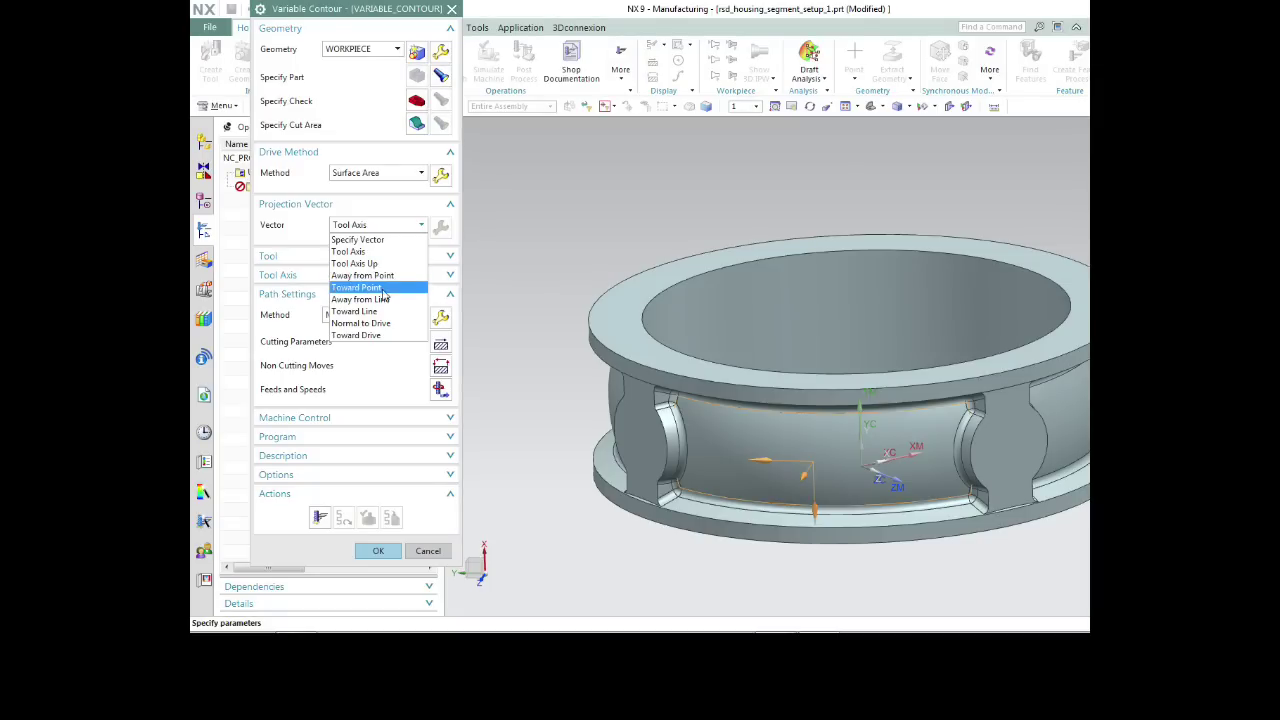
left_click(385, 326)
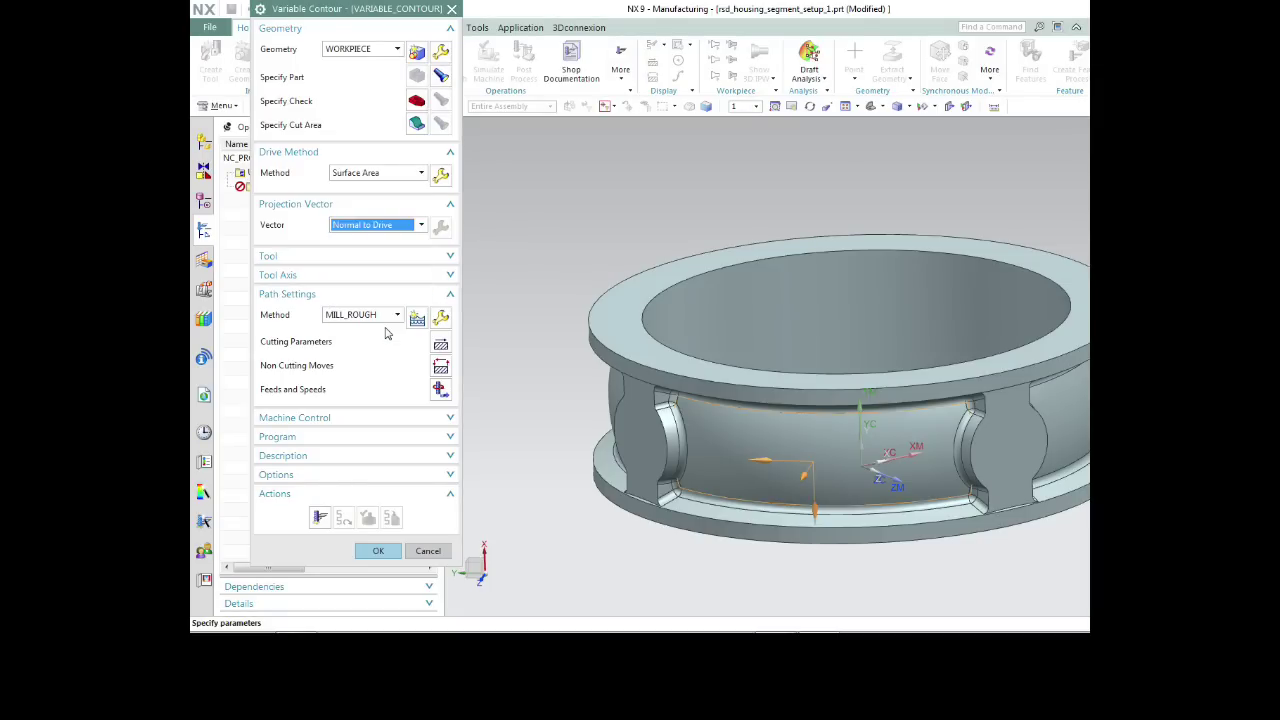
Check that the tool axis is Normal to Part and generate the Variable Contour tool path.
left_click(447, 257)
left_click(449, 276)
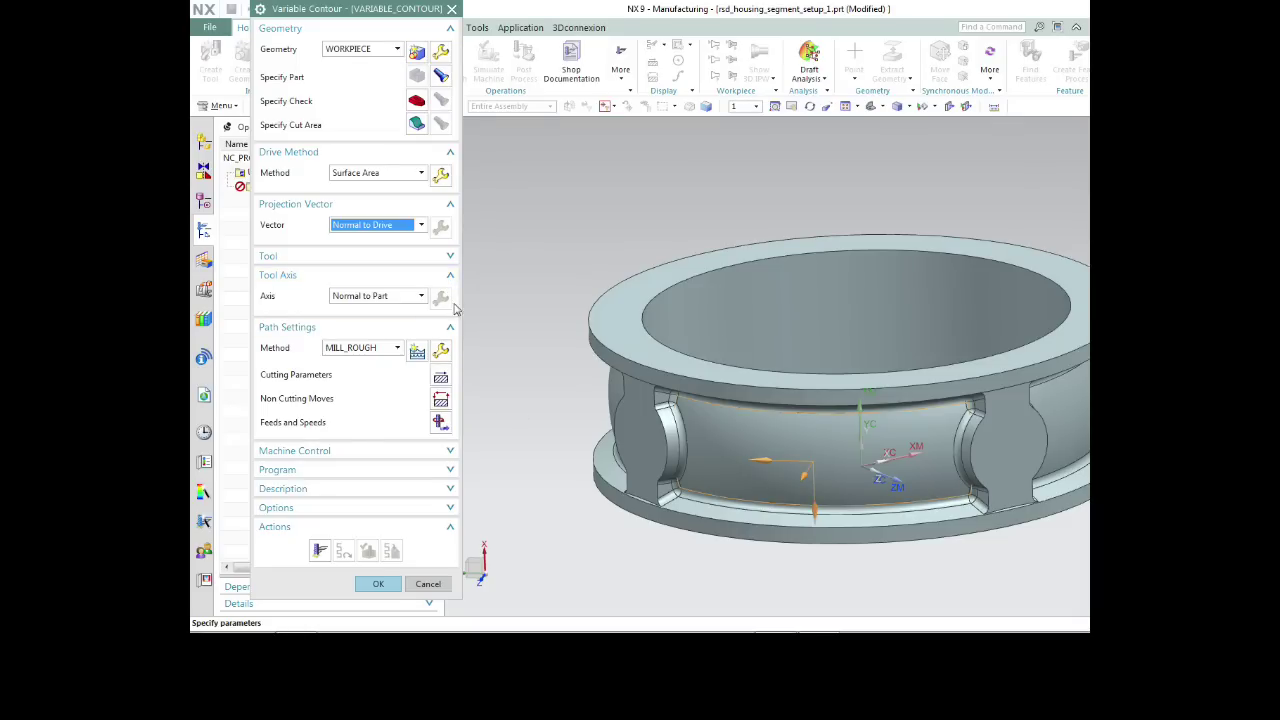
left_click(448, 204)
left_click(449, 245)
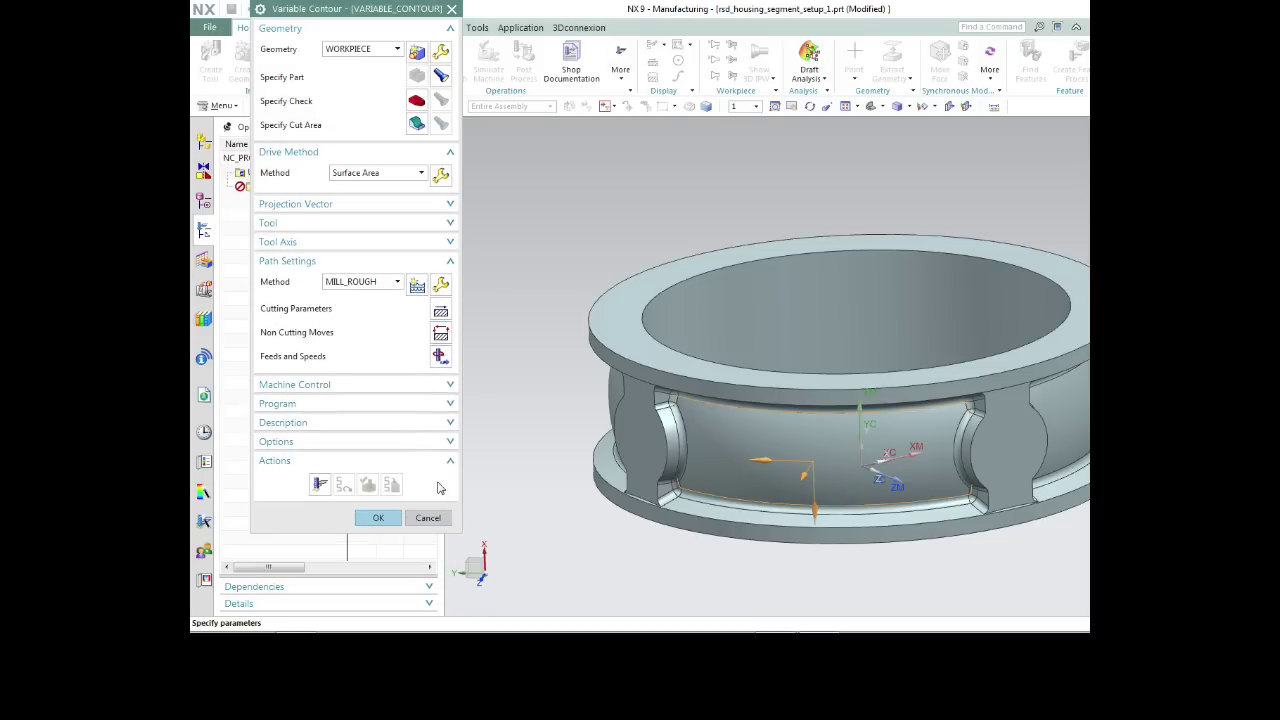
left_click(320, 486)
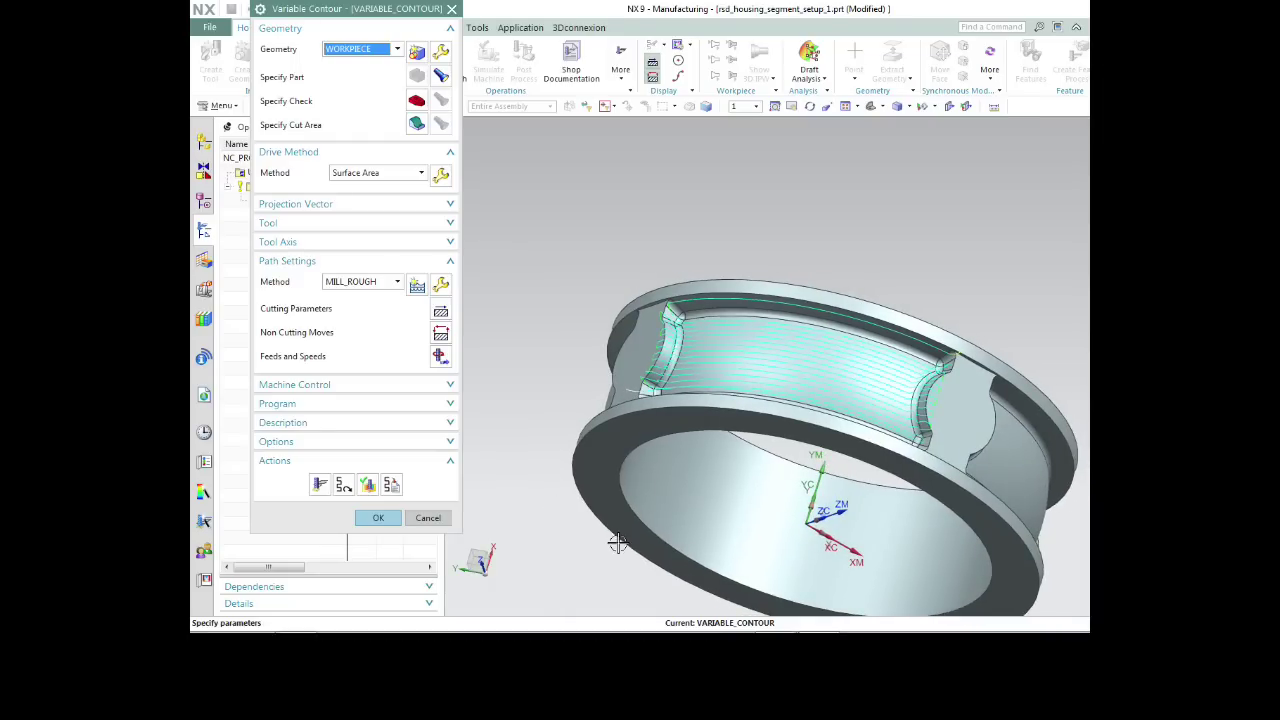
middle_click_drag(618, 525, 443, 423)
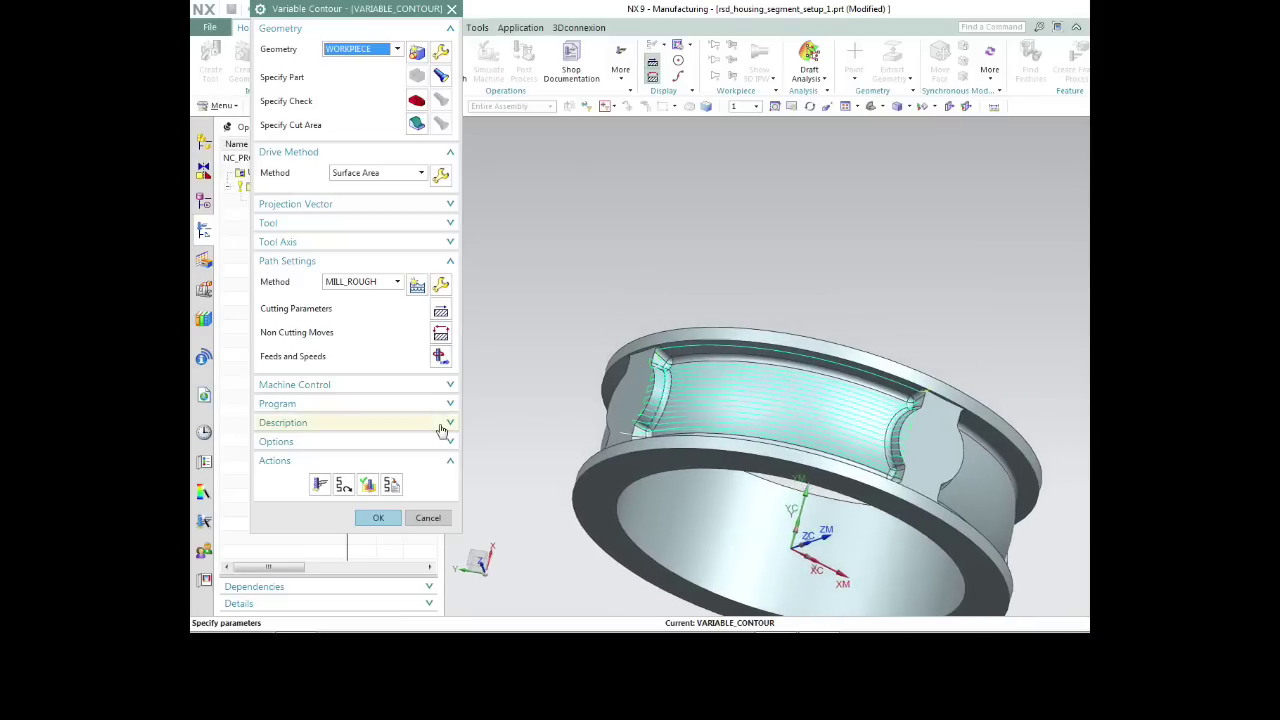
Redefine the drive cut area by Surface %, setting Start First and Start Last to 8 and End First and End Last to 92.
left_click(441, 178)
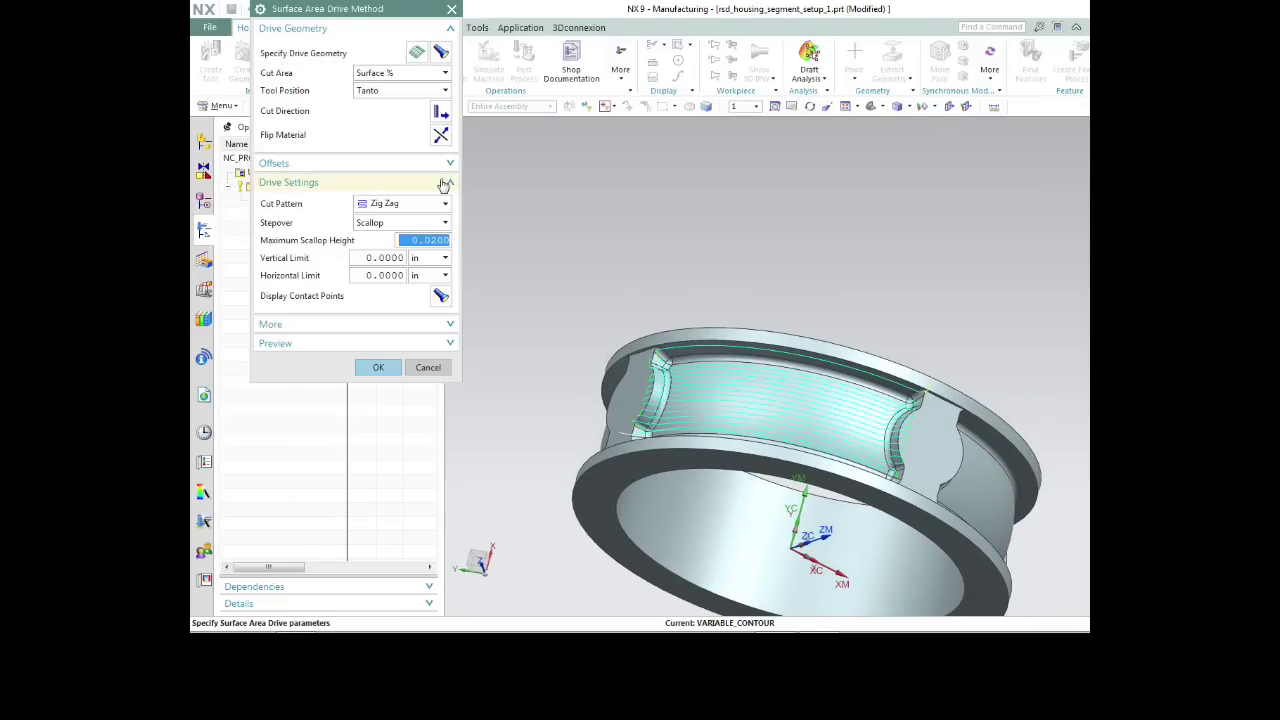
left_click(419, 78)
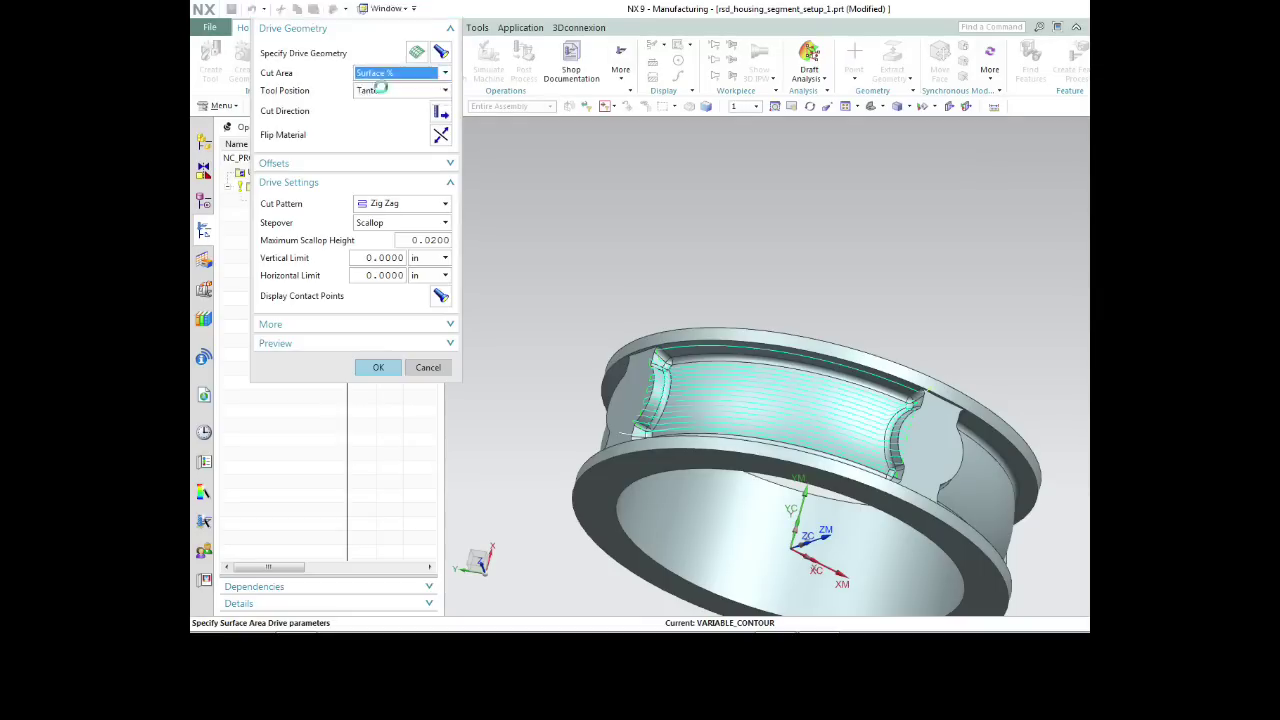
left_click(382, 88)
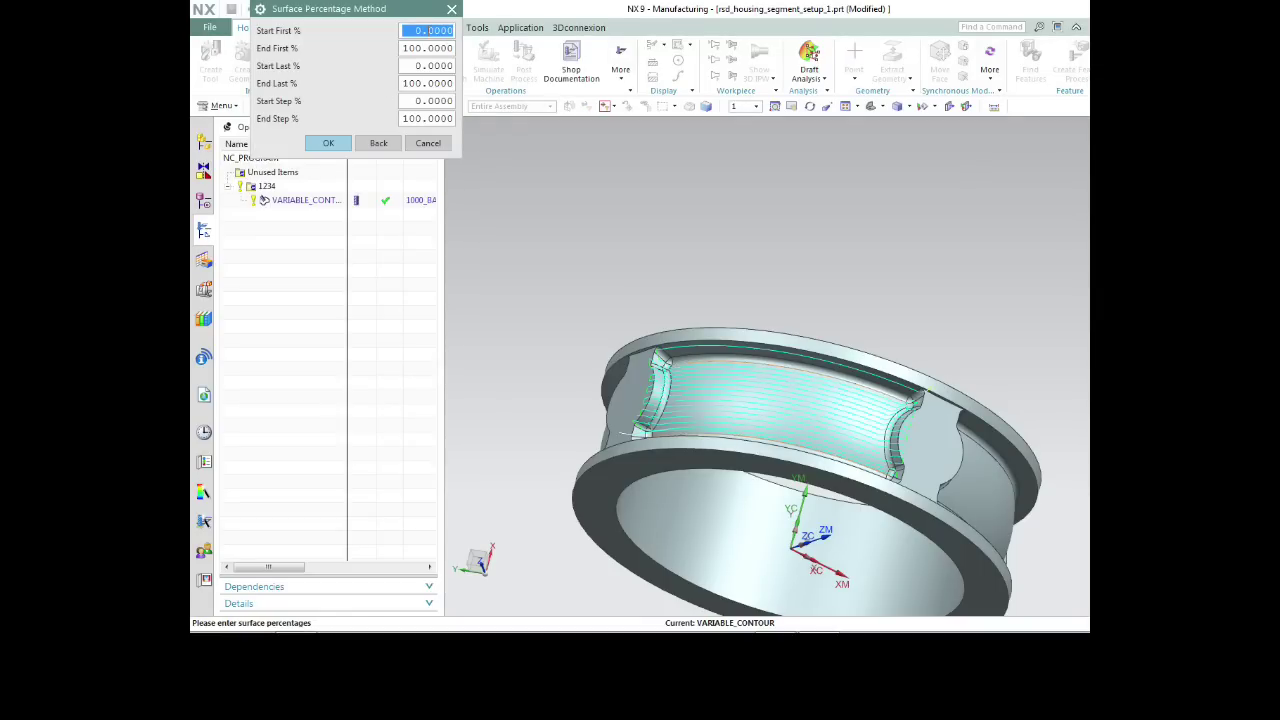
type("8")
key("Tab")
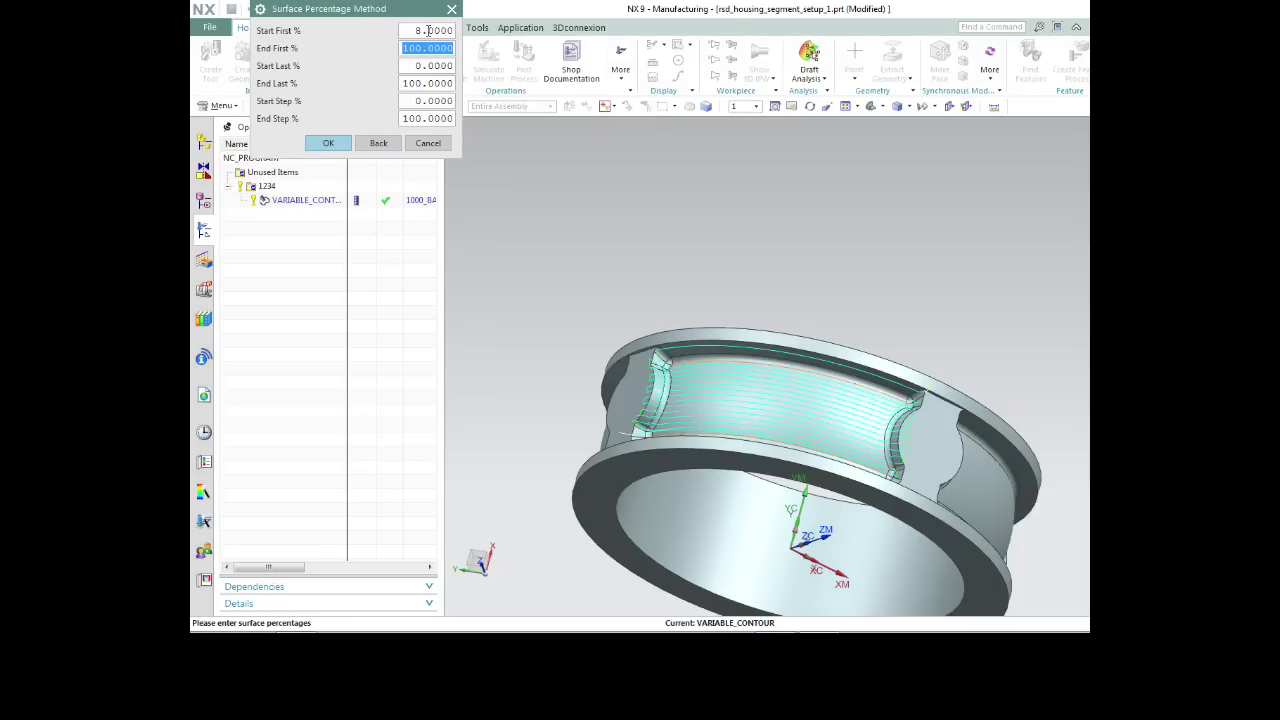
type("92")
key("Tab")
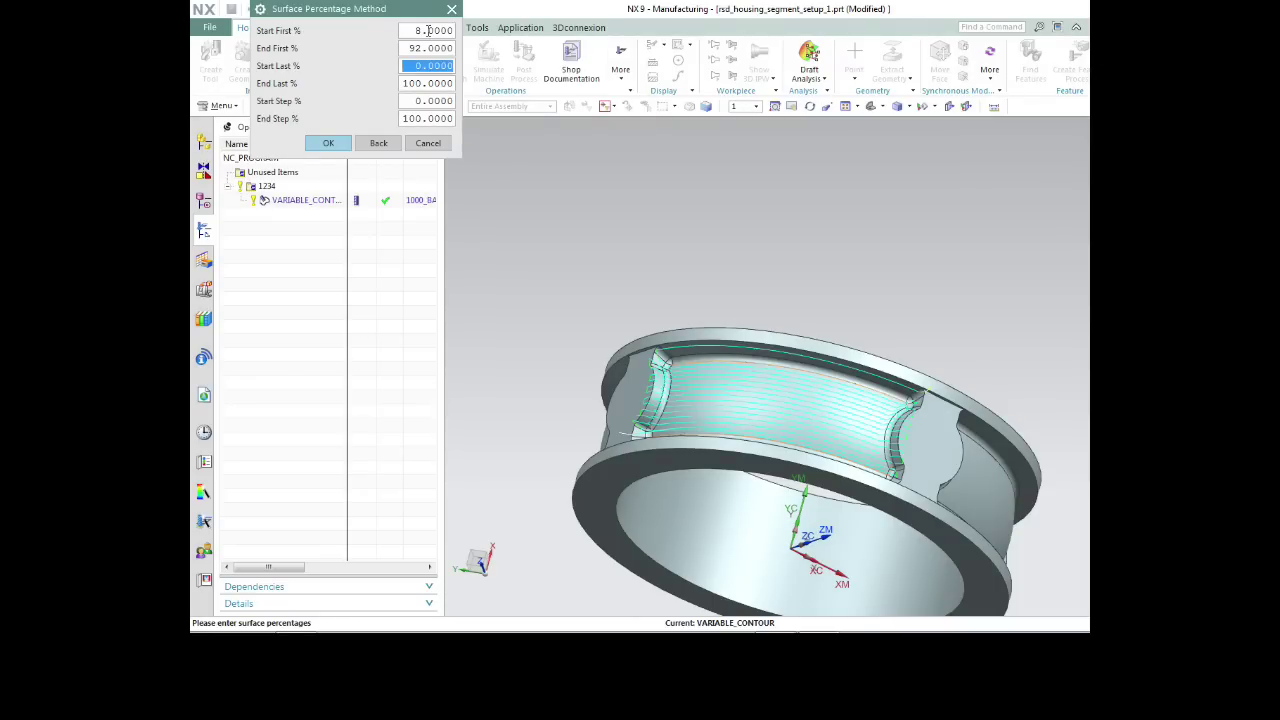
type("8")
key("Tab")
type("9")
key("Tab")
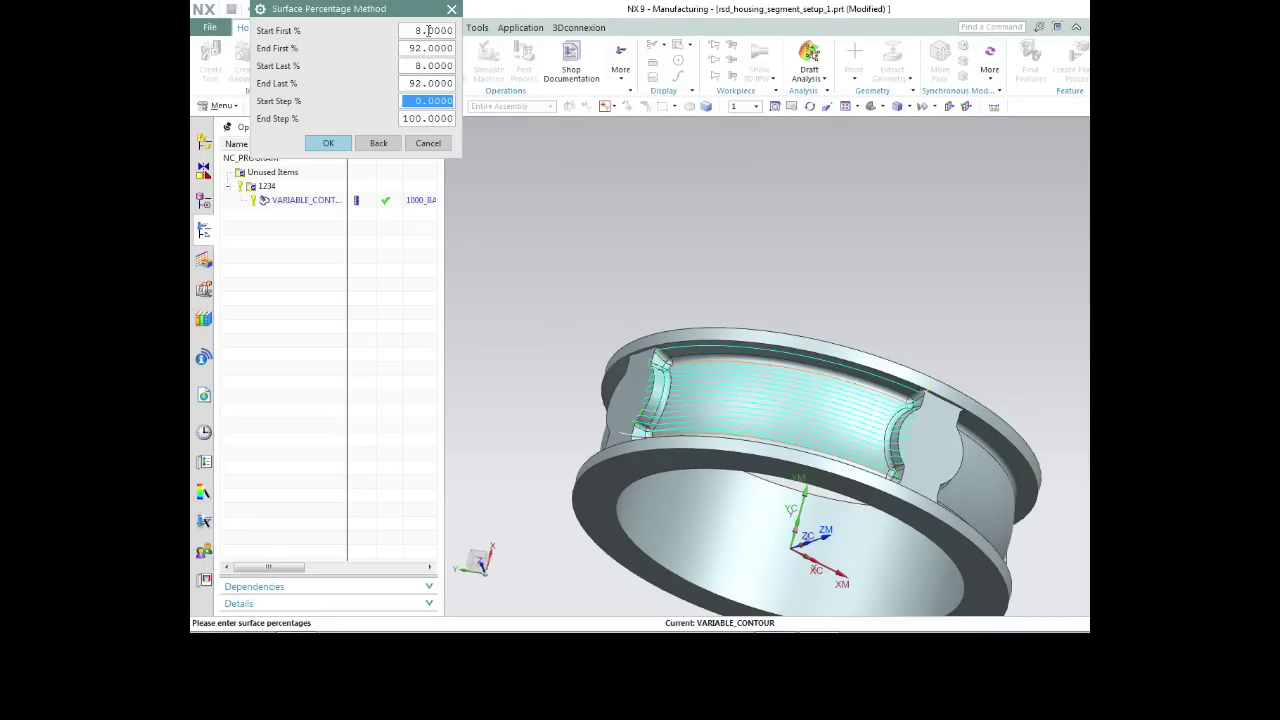
Set the cut area's Start Step to 8% and End Step to 92%, and regenerate the tool path.
type("8")
key("Tab")
type("9")
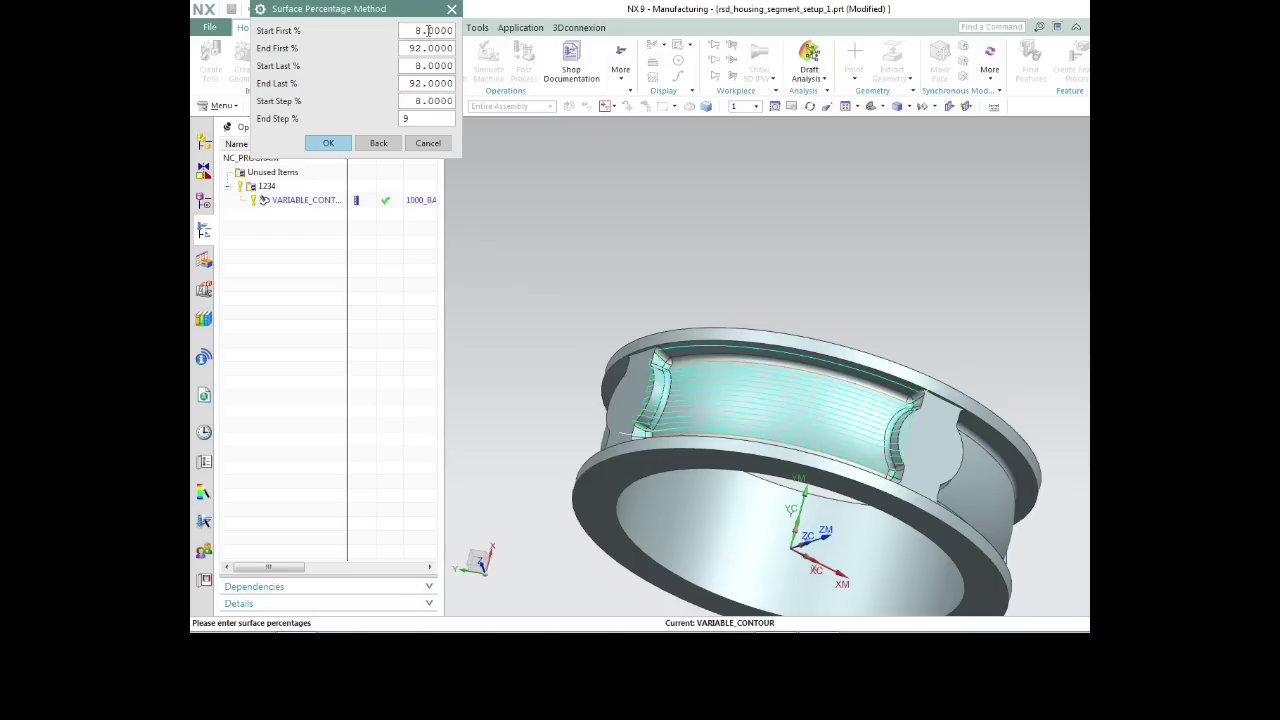
double_click(428, 31)
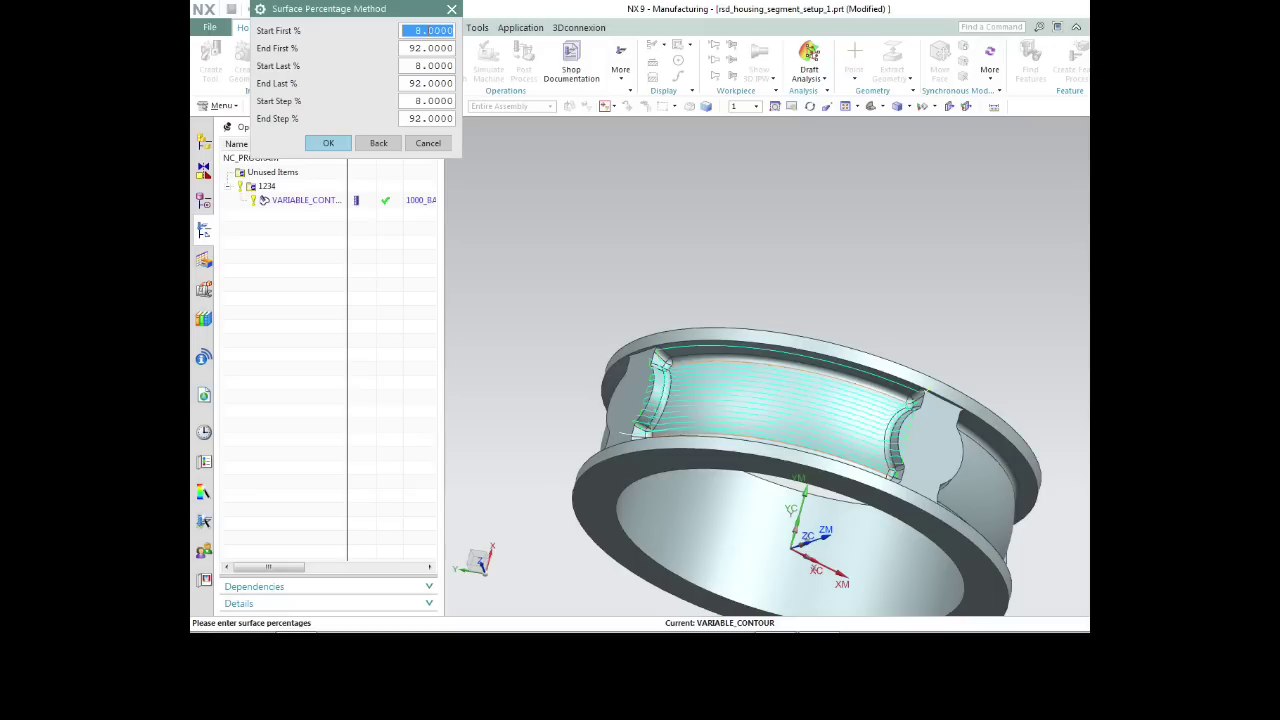
left_click(328, 143)
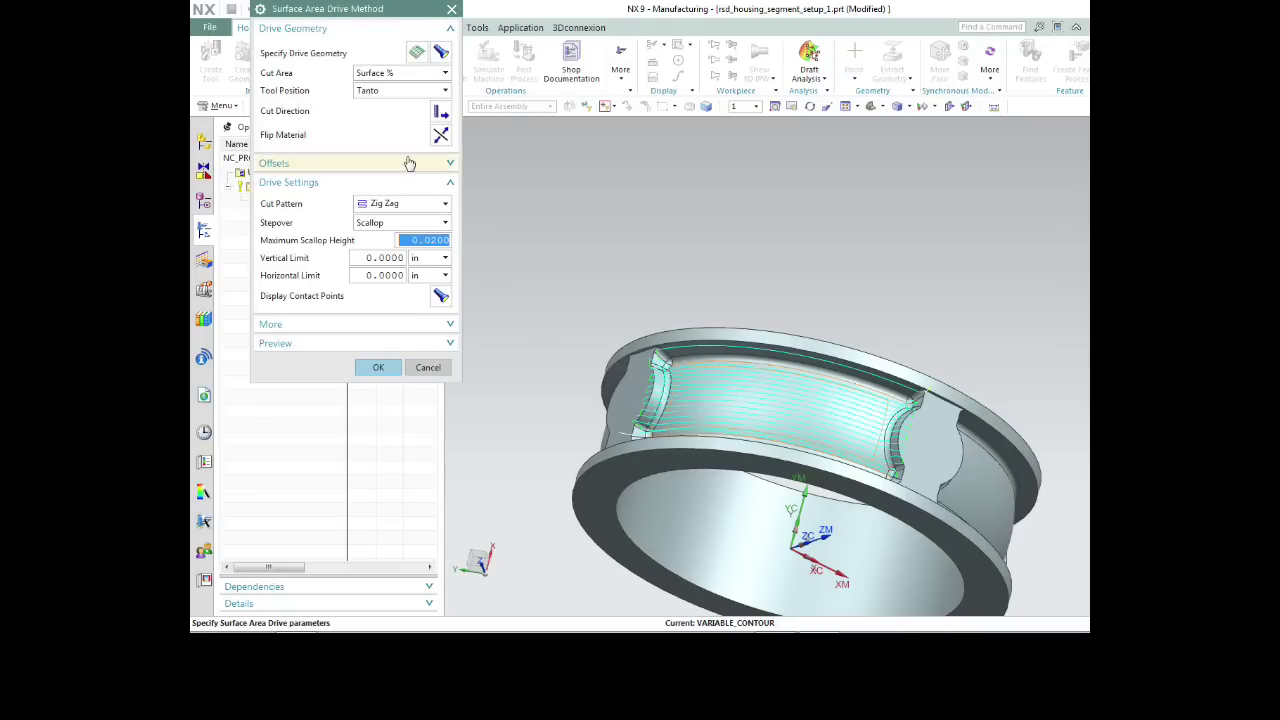
left_click(390, 367)
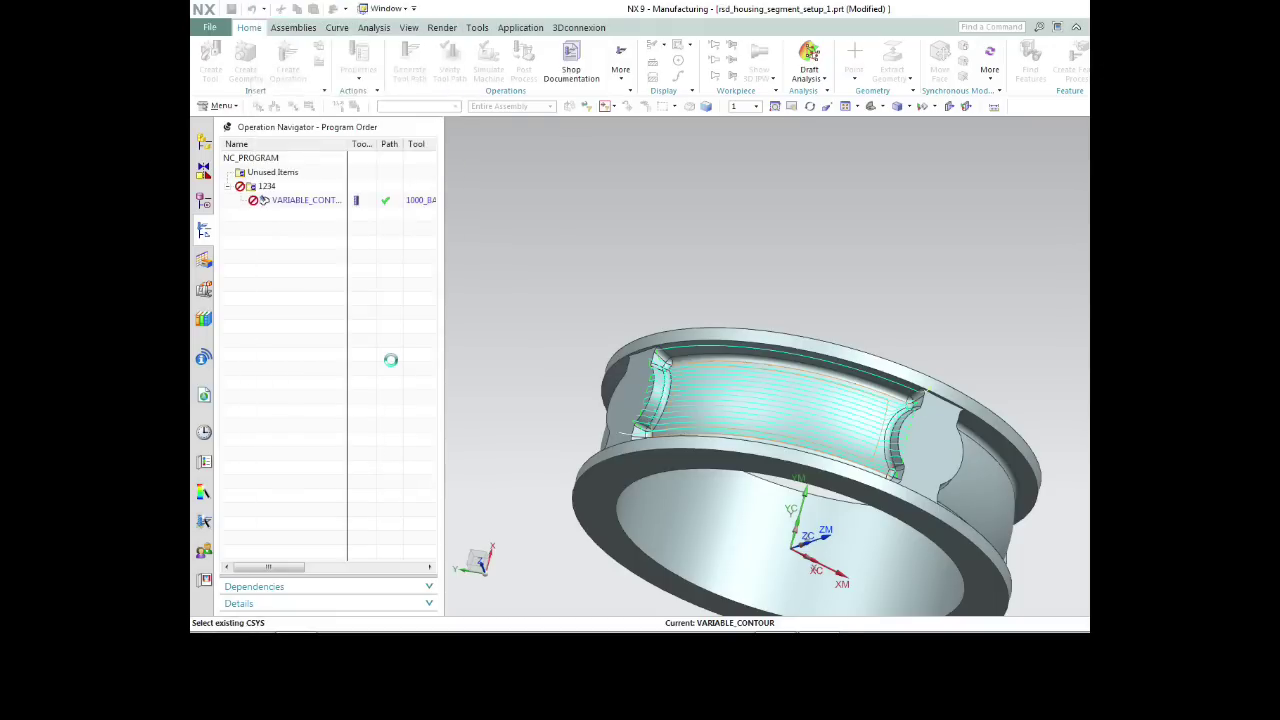
left_click(320, 485)
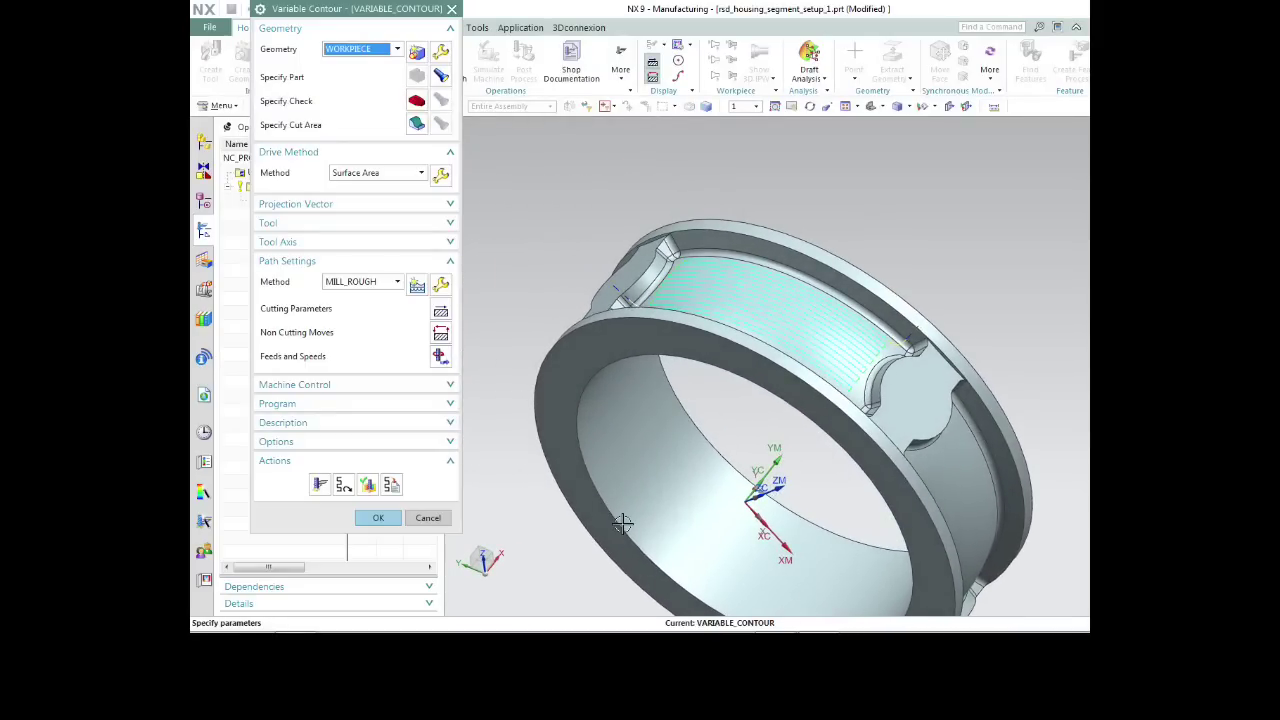
Set the open-area engage type to Linear - Normal to Part, keep Retract as Same as Engage, and regenerate the tool path.
middle_click(446, 338)
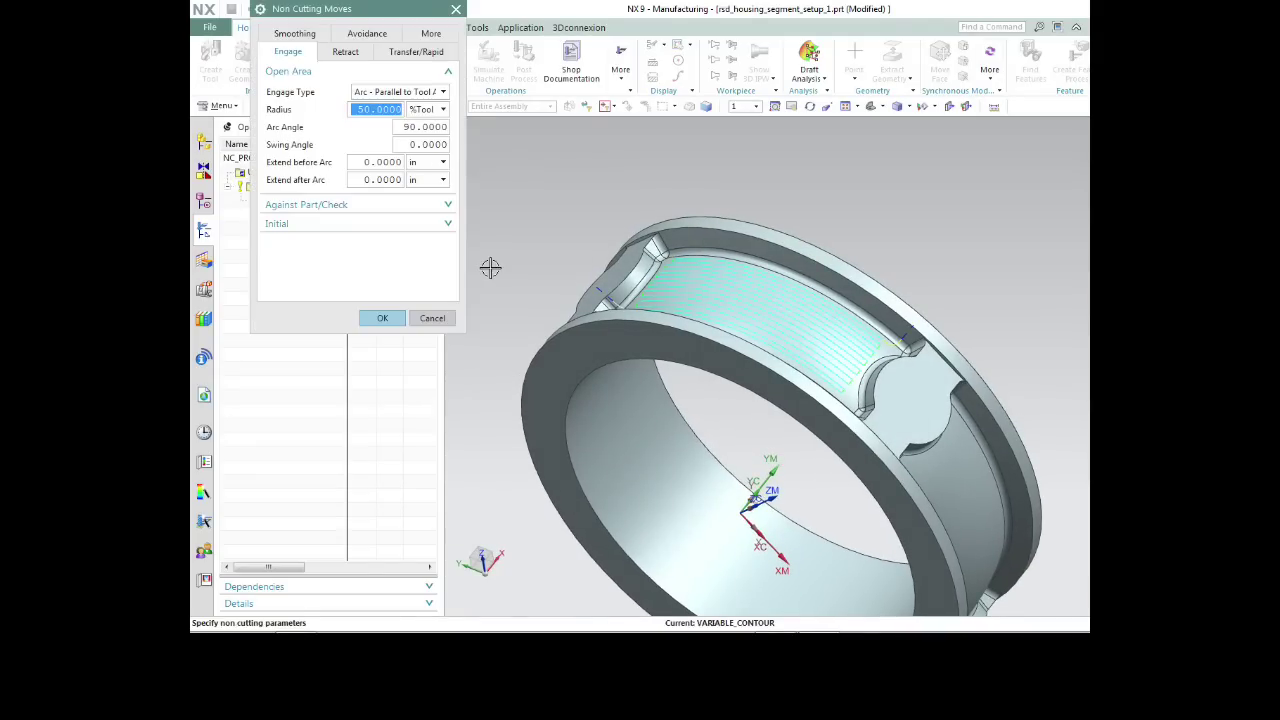
left_click(443, 93)
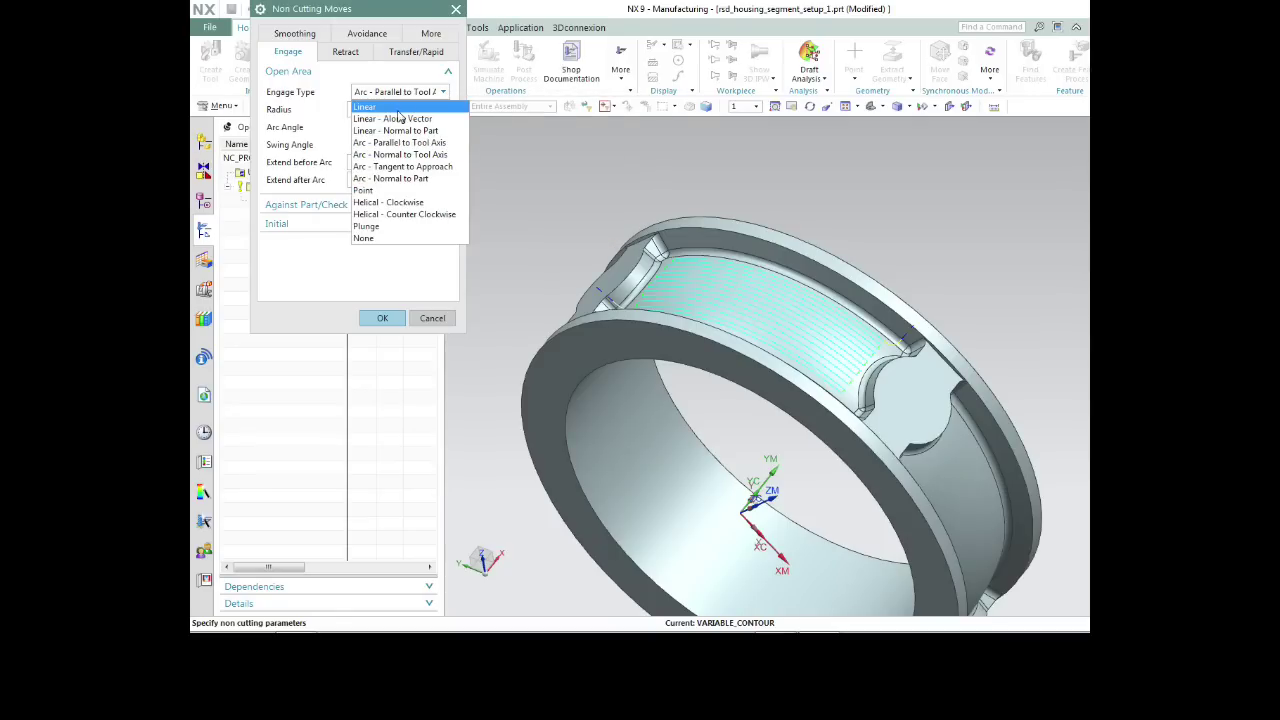
mouse_move(401, 121)
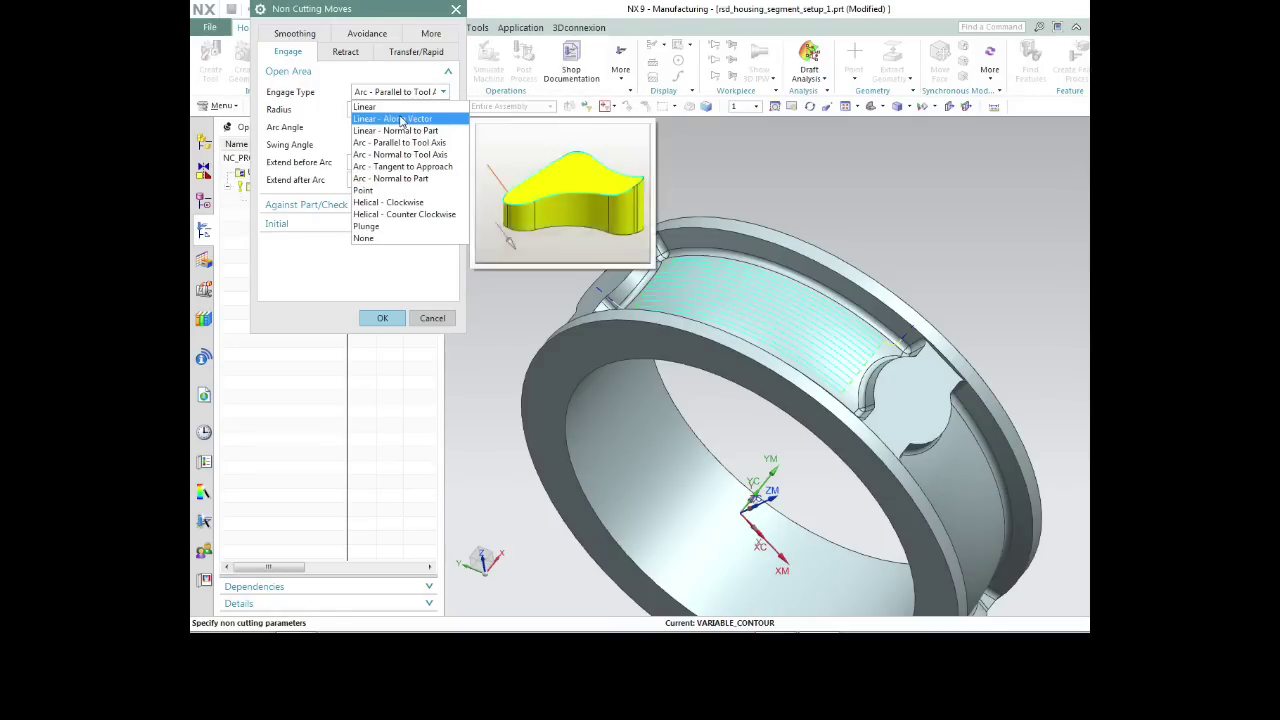
left_click(401, 119)
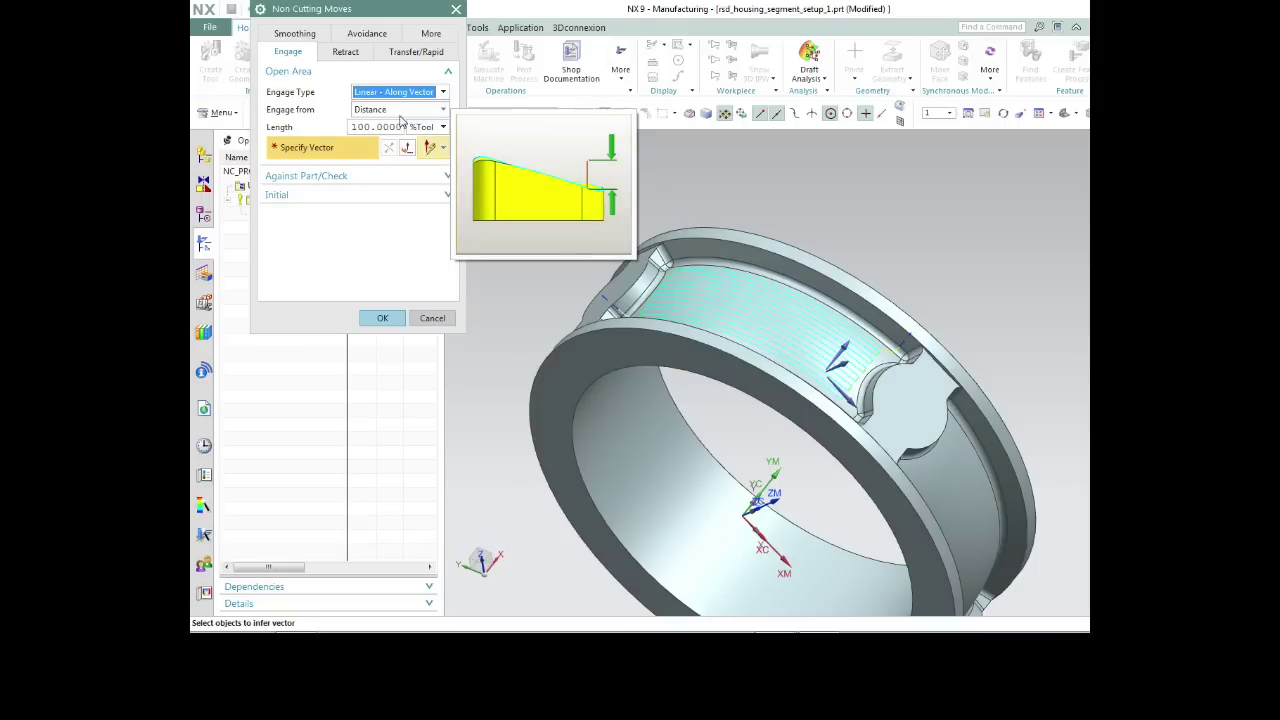
left_click(442, 91)
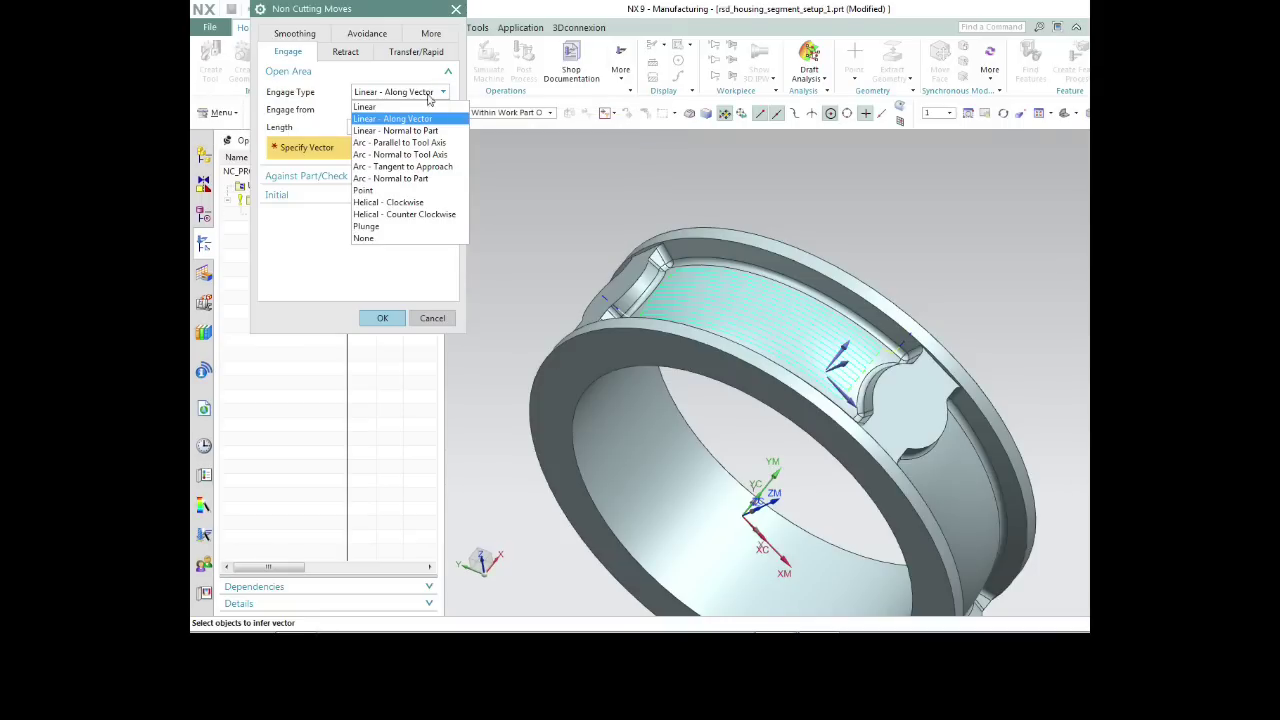
left_click(410, 109)
left_click(442, 91)
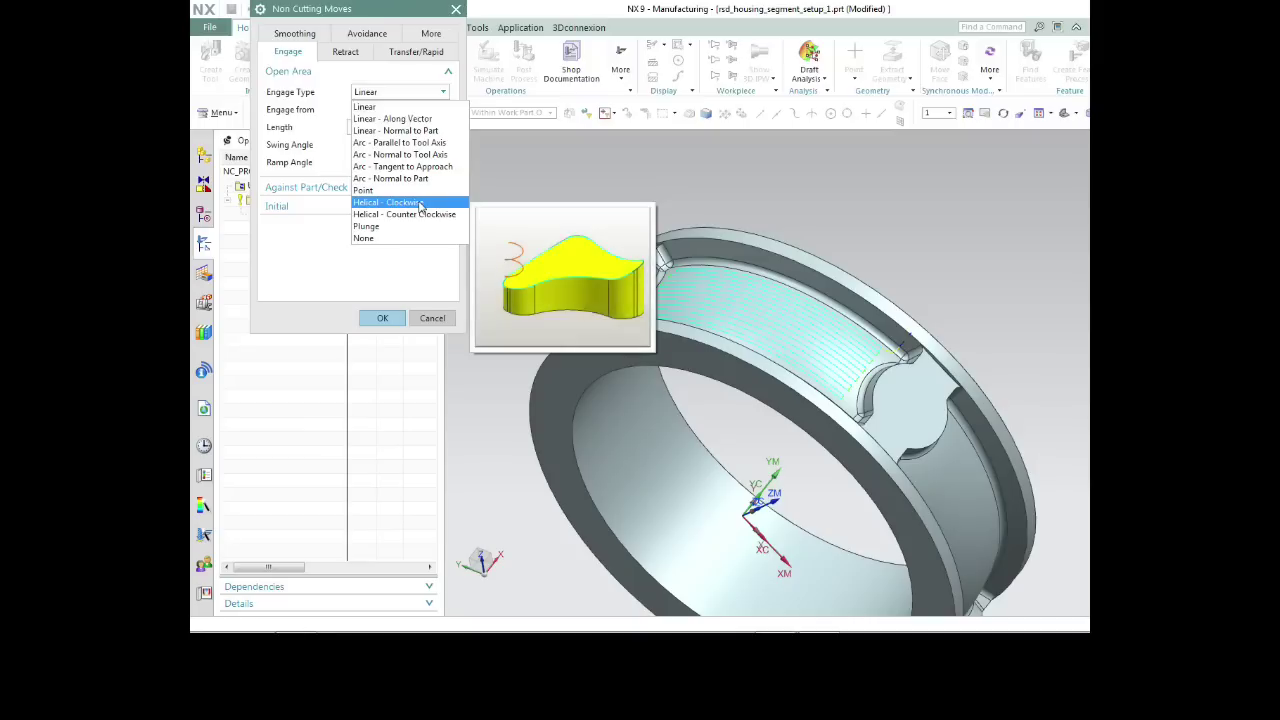
left_click(415, 130)
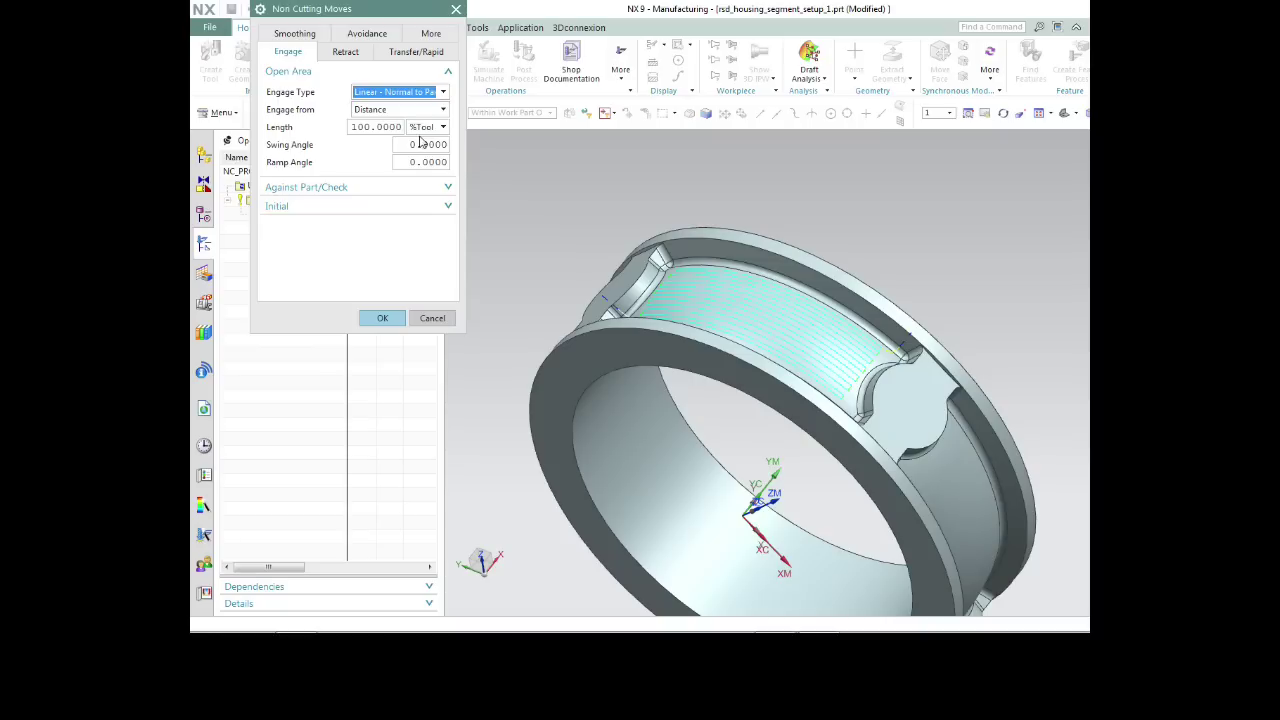
left_click(345, 52)
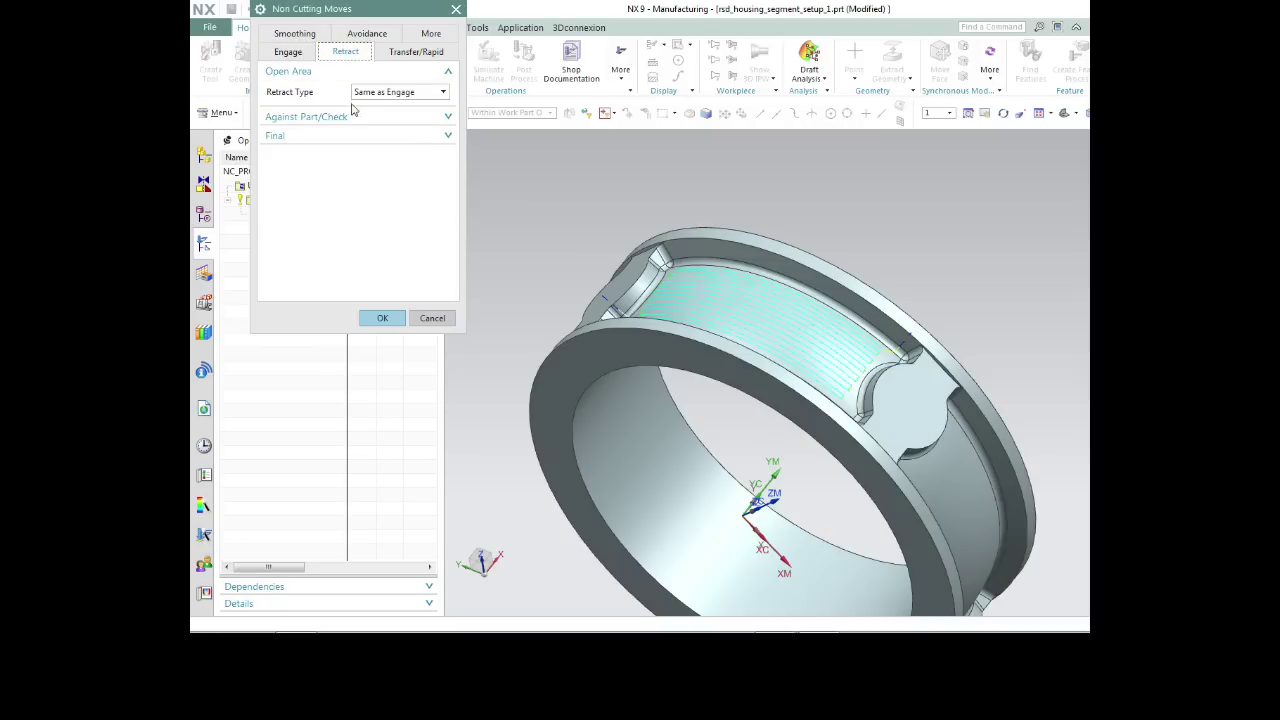
left_click(284, 52)
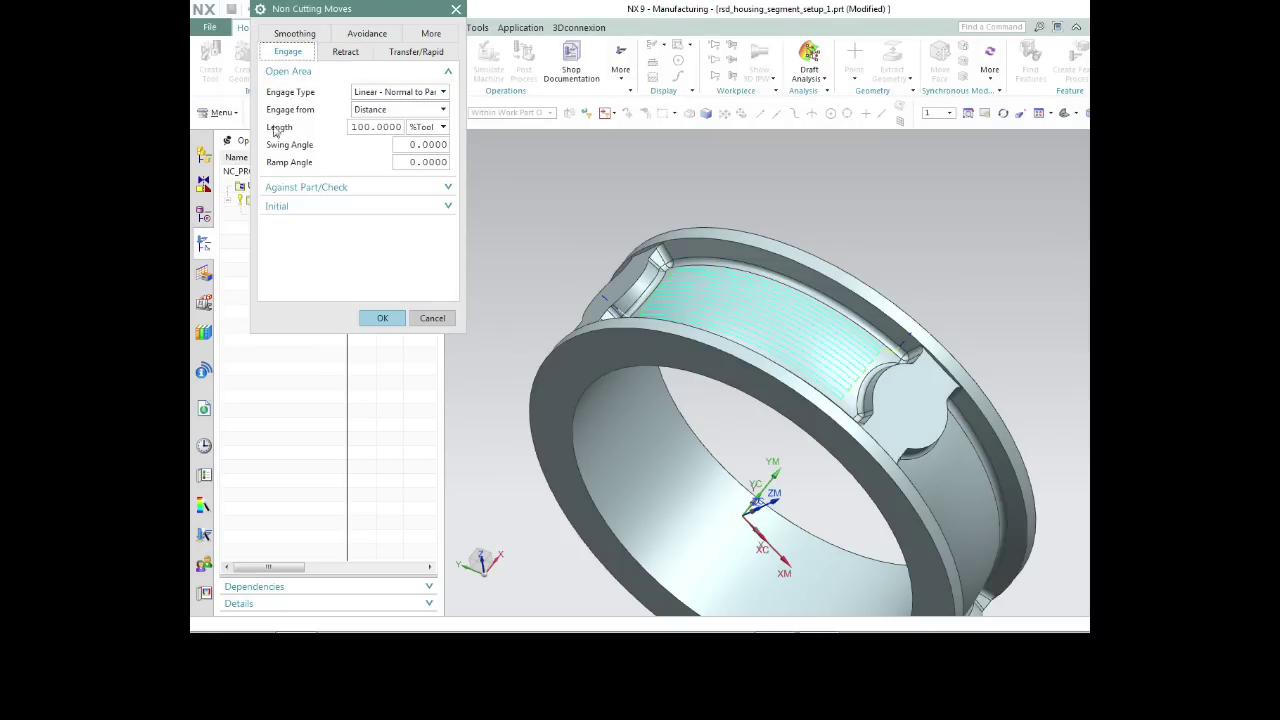
left_click(382, 318)
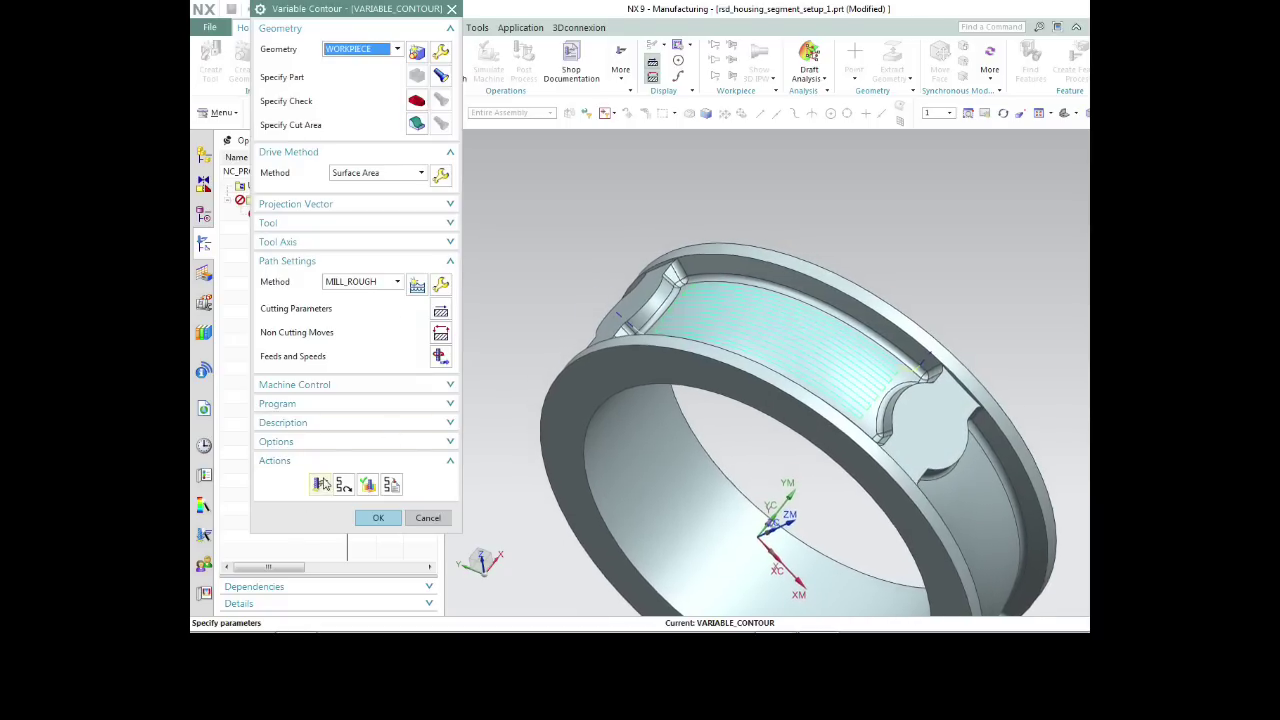
left_click(320, 484)
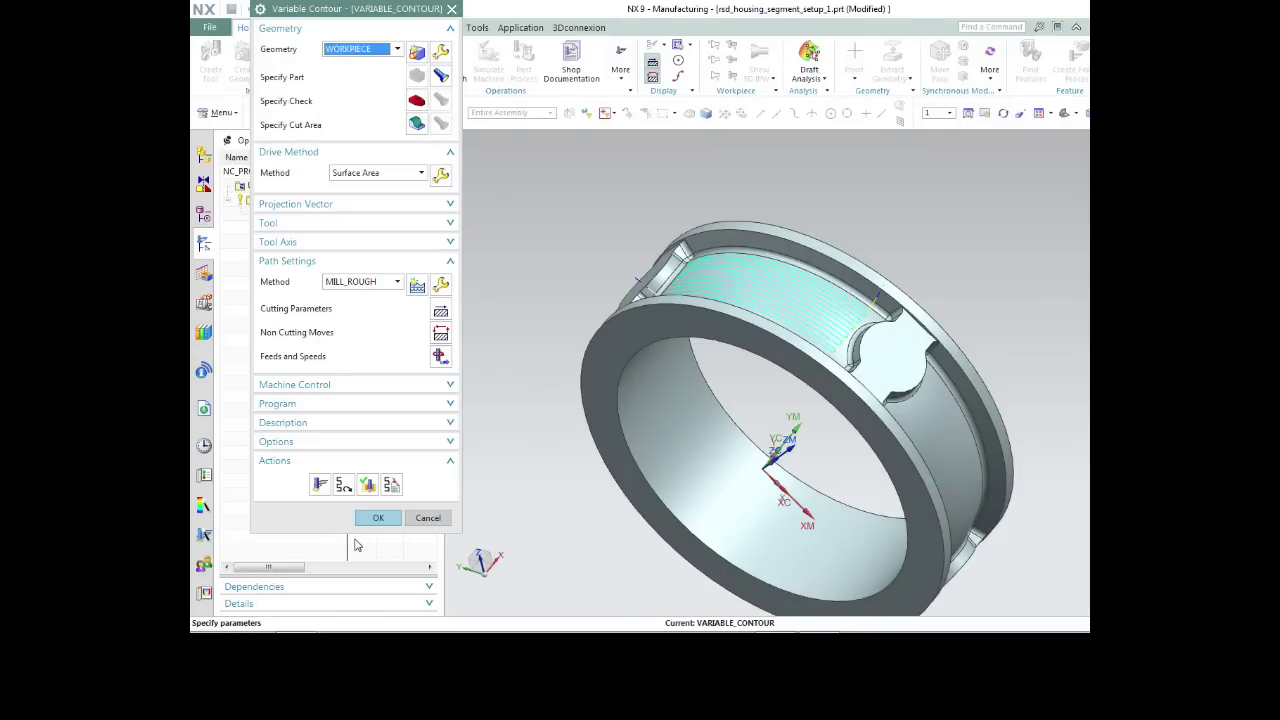
Set the open-area engage length to 2 in and regenerate the tool path.
middle_click(447, 342)
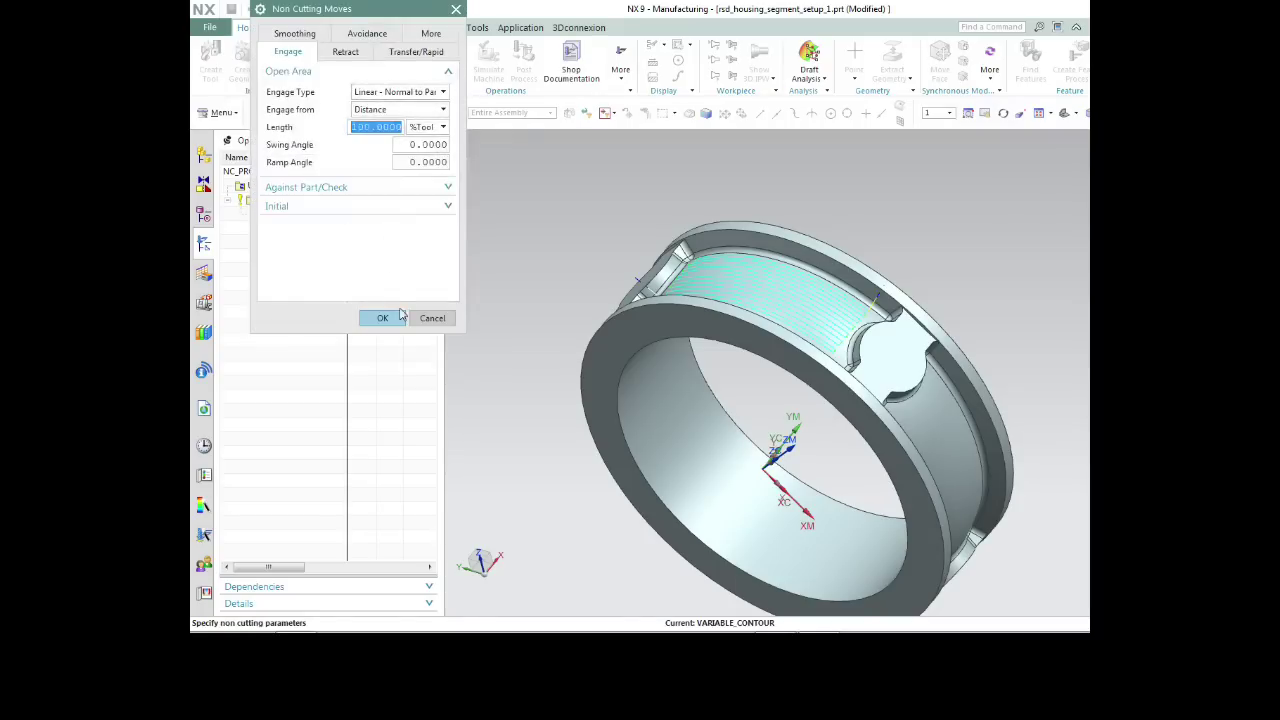
left_click(442, 128)
left_click(432, 142)
double_click(386, 128)
type("2")
left_click(381, 318)
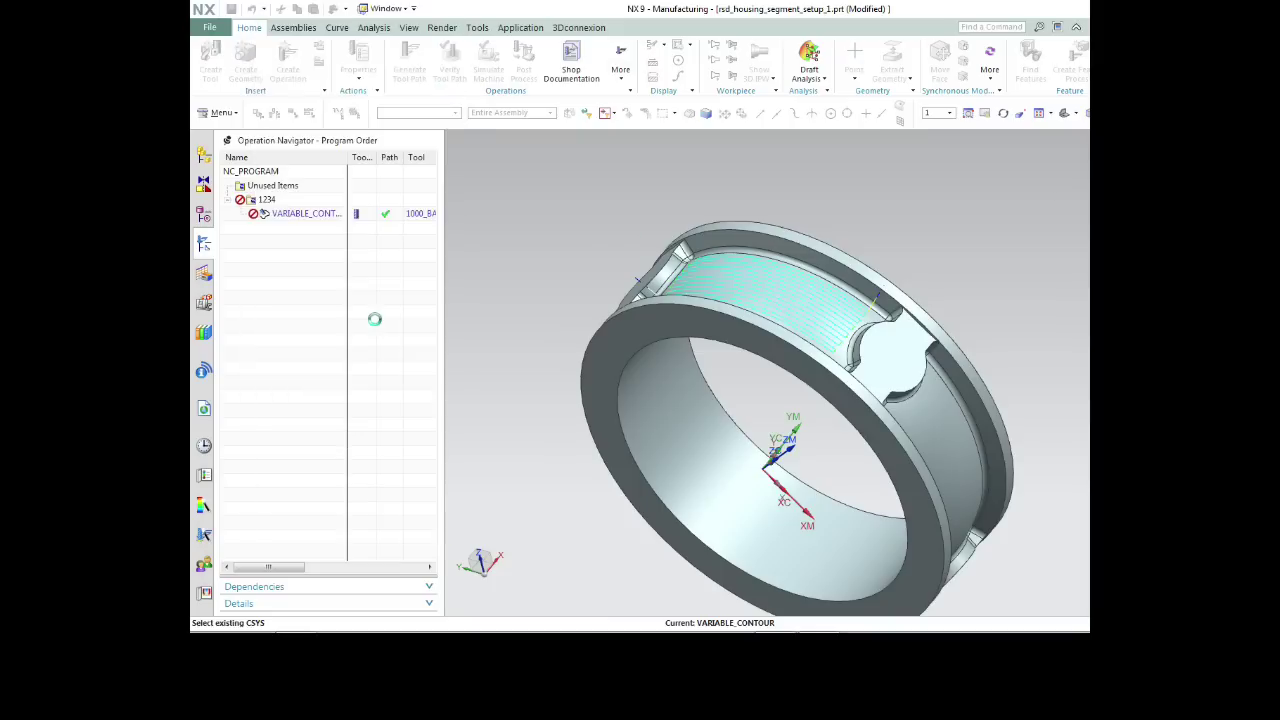
left_click(320, 484)
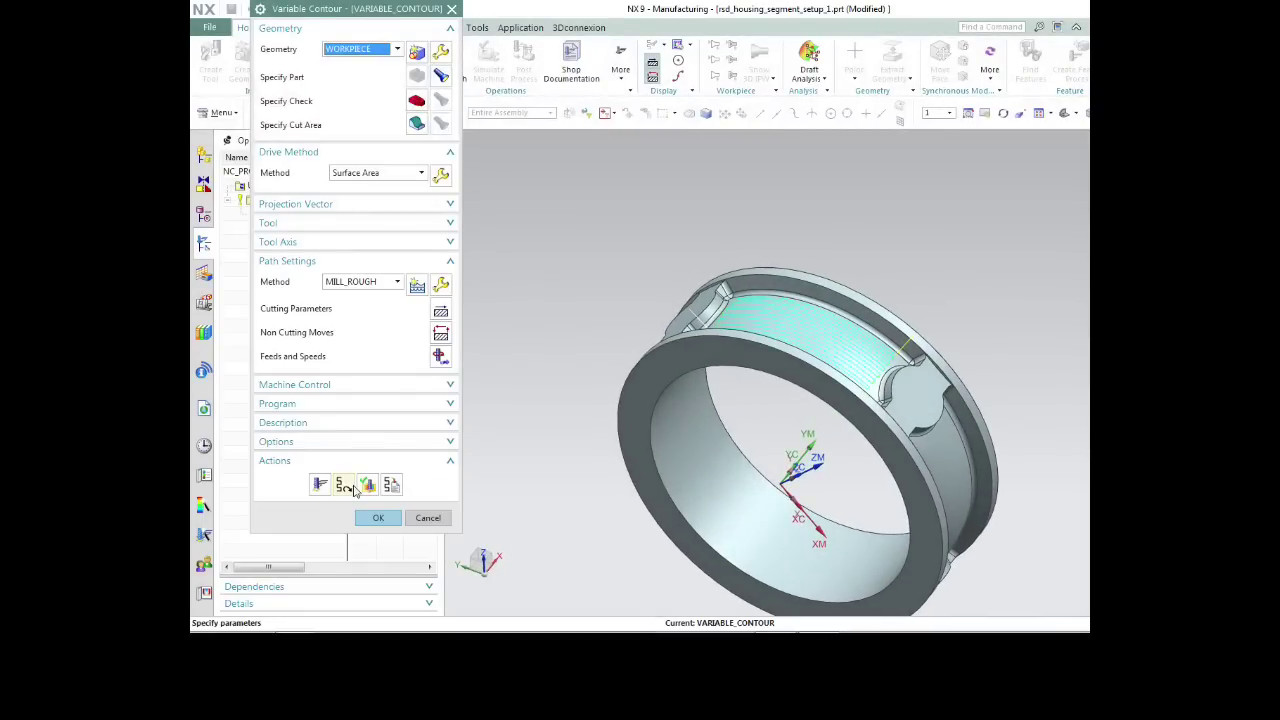
Verify the tool path with a 3D Dynamic material removal simulation at animation speed 3.
left_click(376, 491)
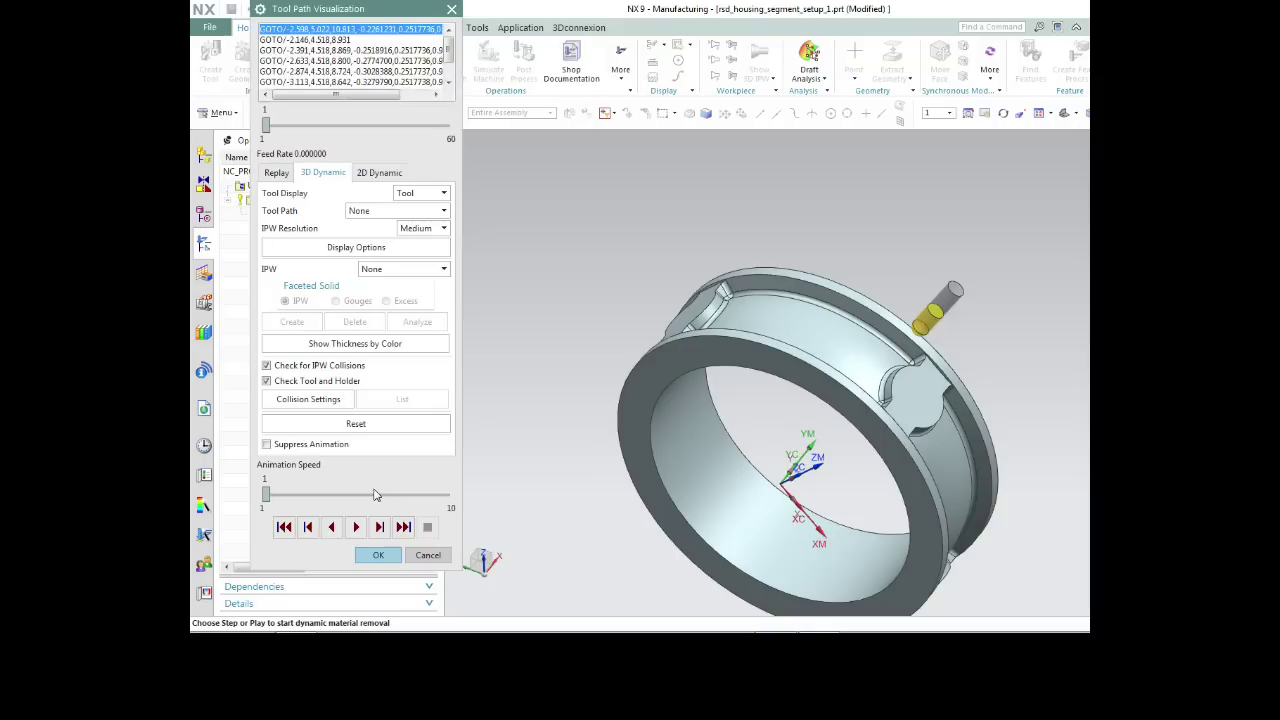
mouse_move(266, 494)
left_mouse_down()
mouse_move(305, 495)
mouse_move(263, 496)
left_mouse_up()
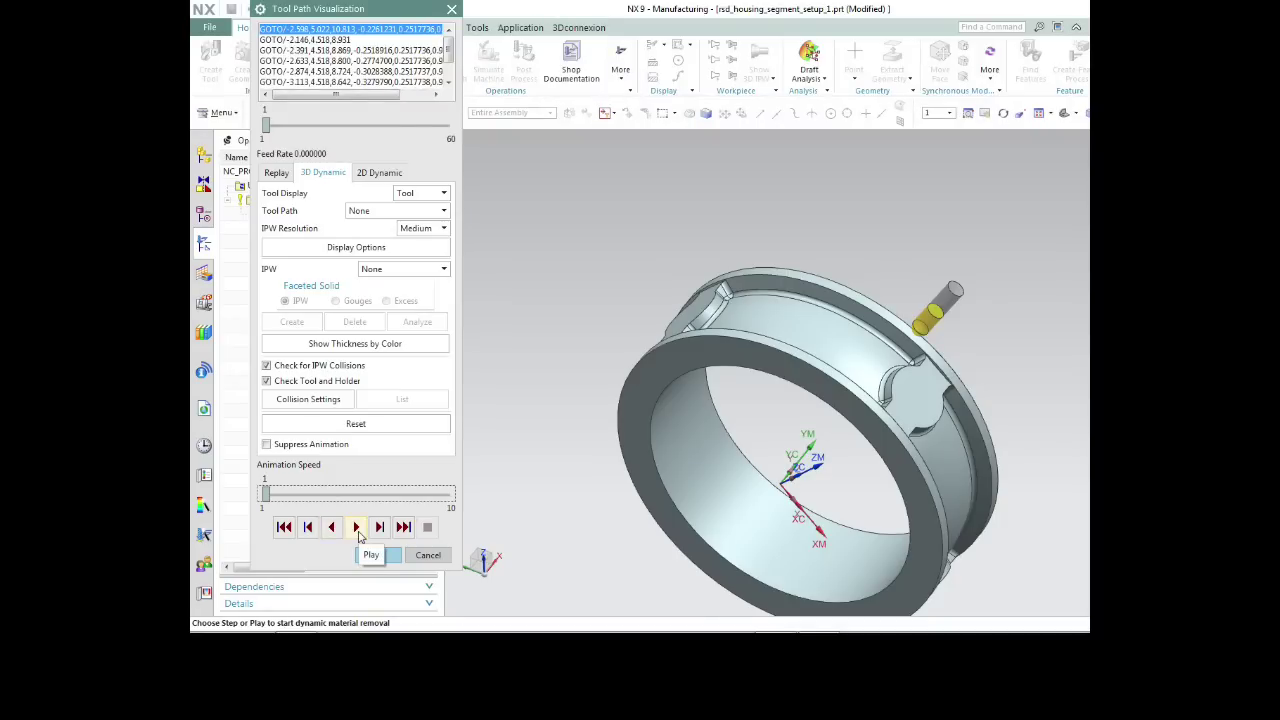
left_click_drag(268, 497, 305, 495)
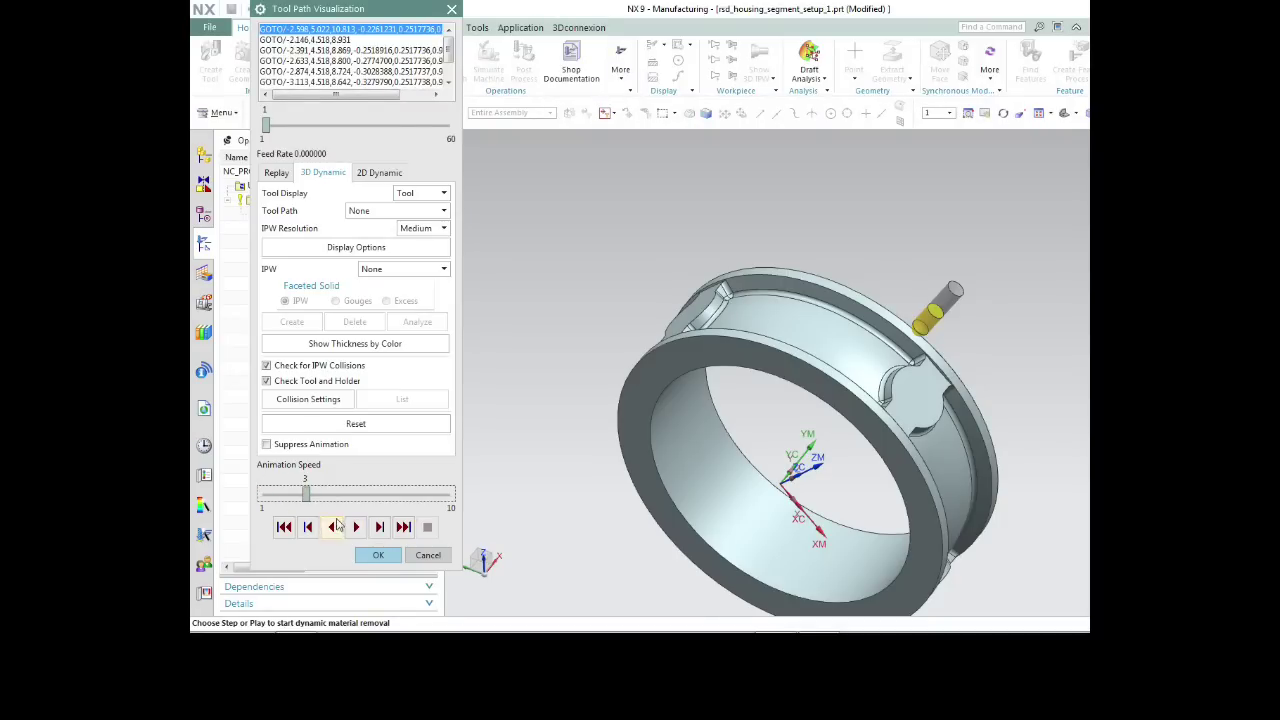
left_click(356, 527)
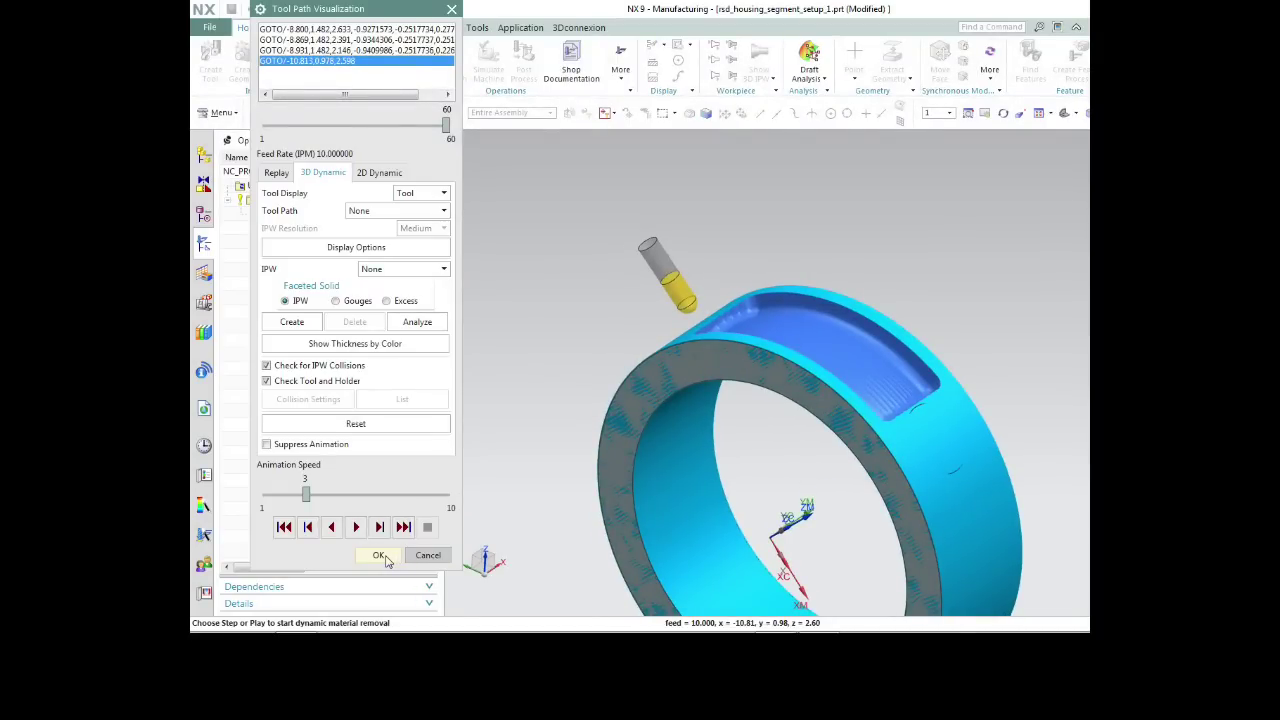
left_click(380, 555)
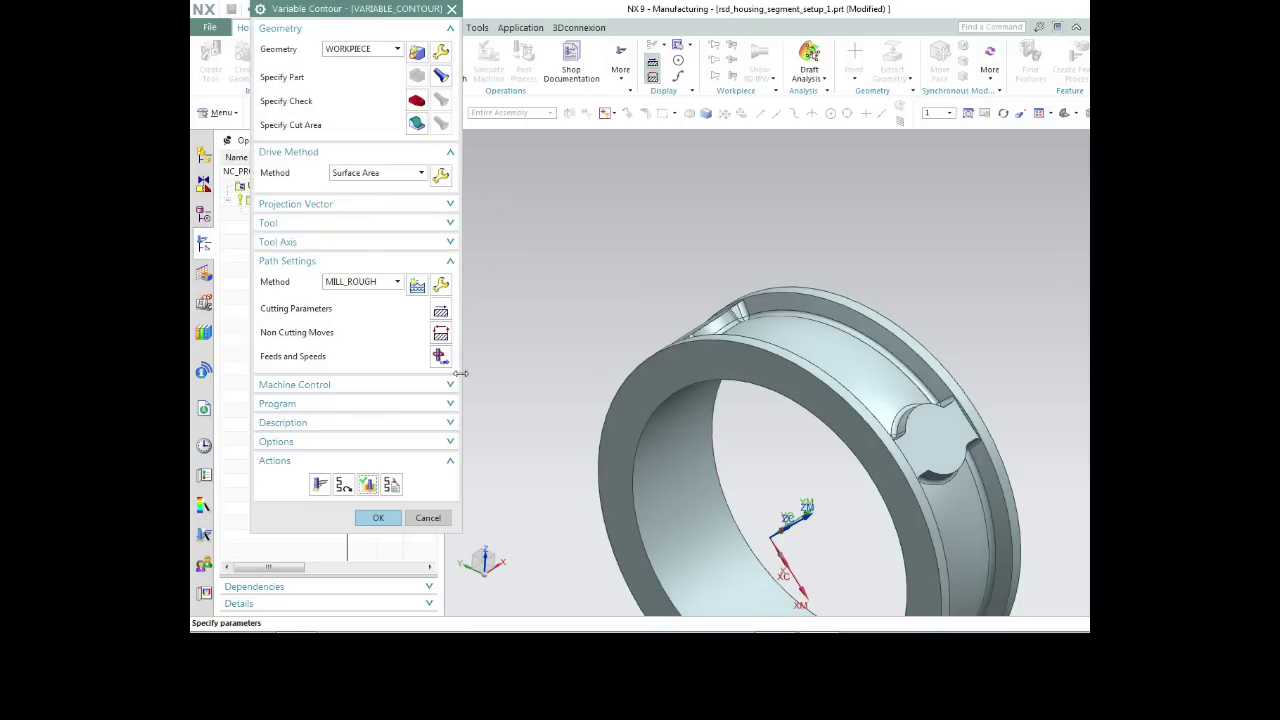
Enable Multi-Depth Cut with a 0.6 Part Stock Offset and 4 passes in the cutting parameters, and regenerate the tool path.
left_click(441, 316)
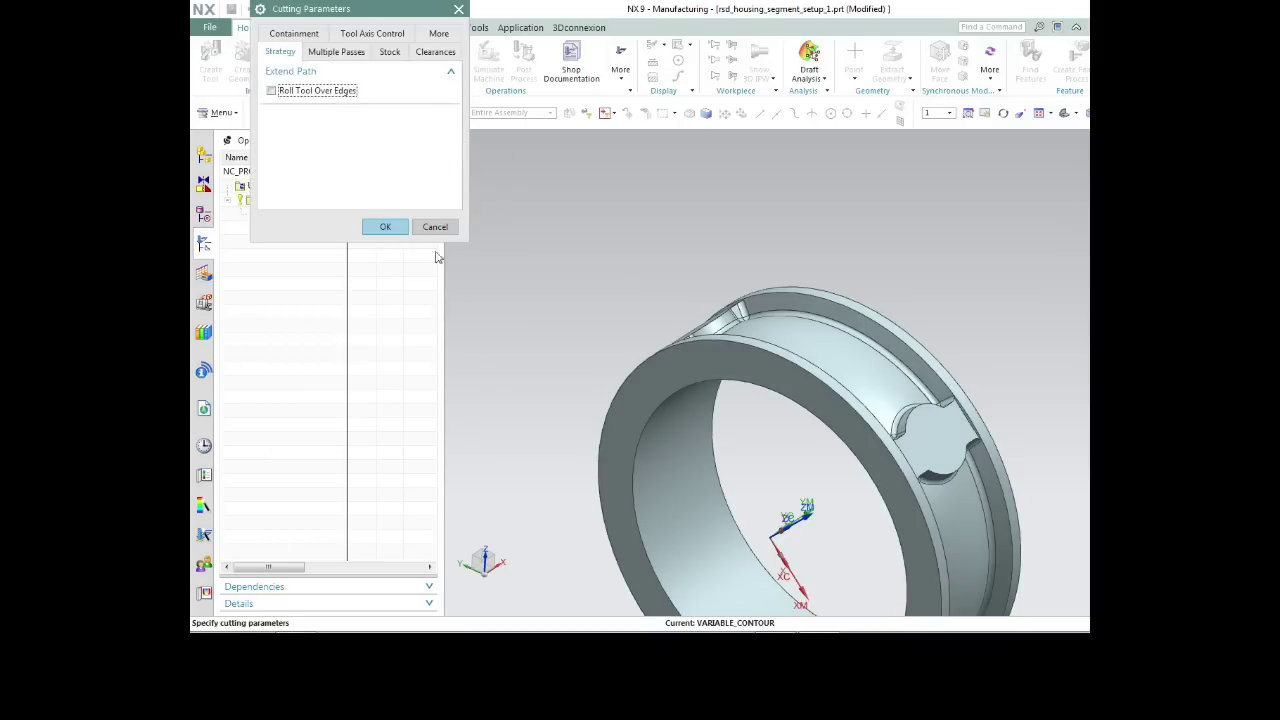
left_click(340, 52)
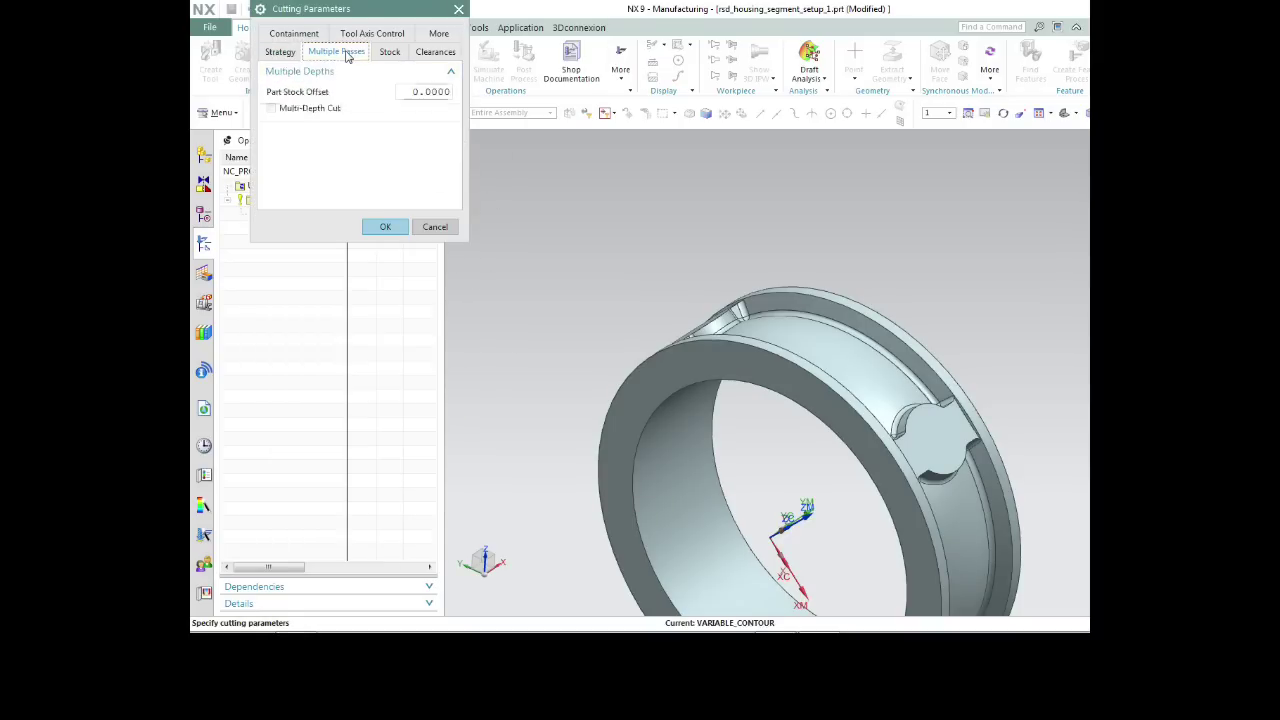
left_click(275, 110)
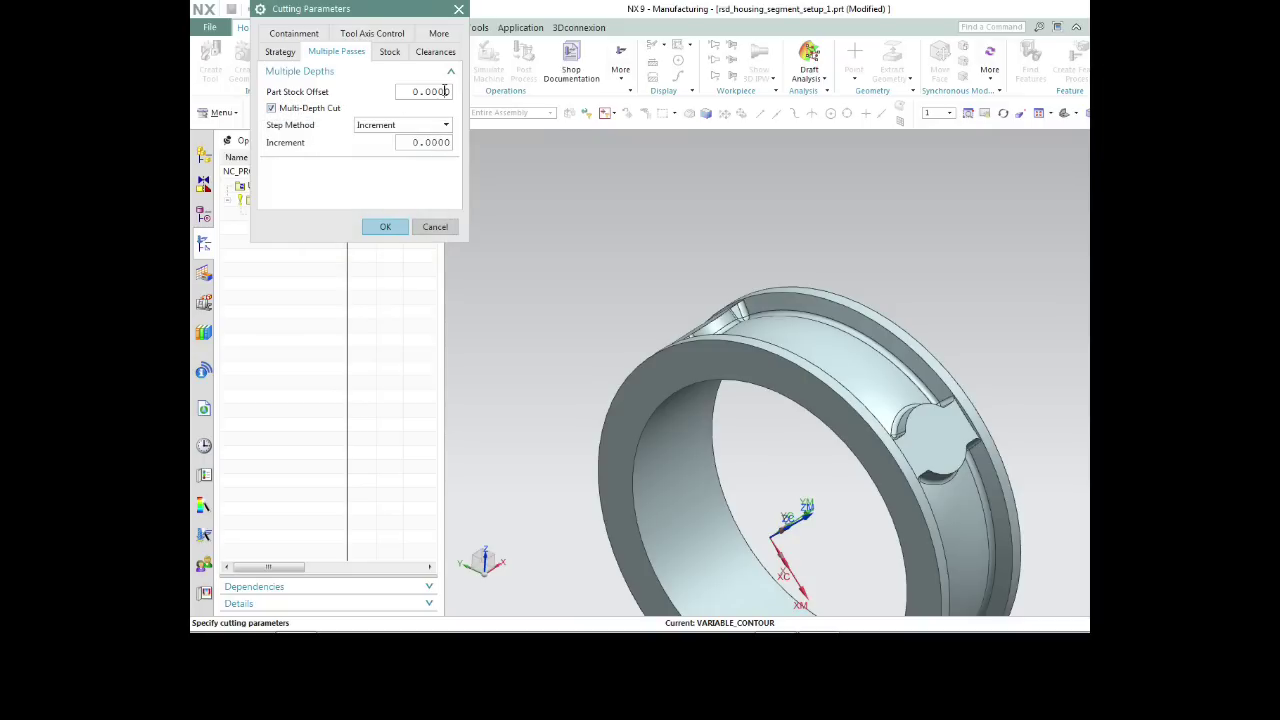
double_click(446, 91)
type(".6")
key("Tab")
left_click(446, 124)
left_click(414, 156)
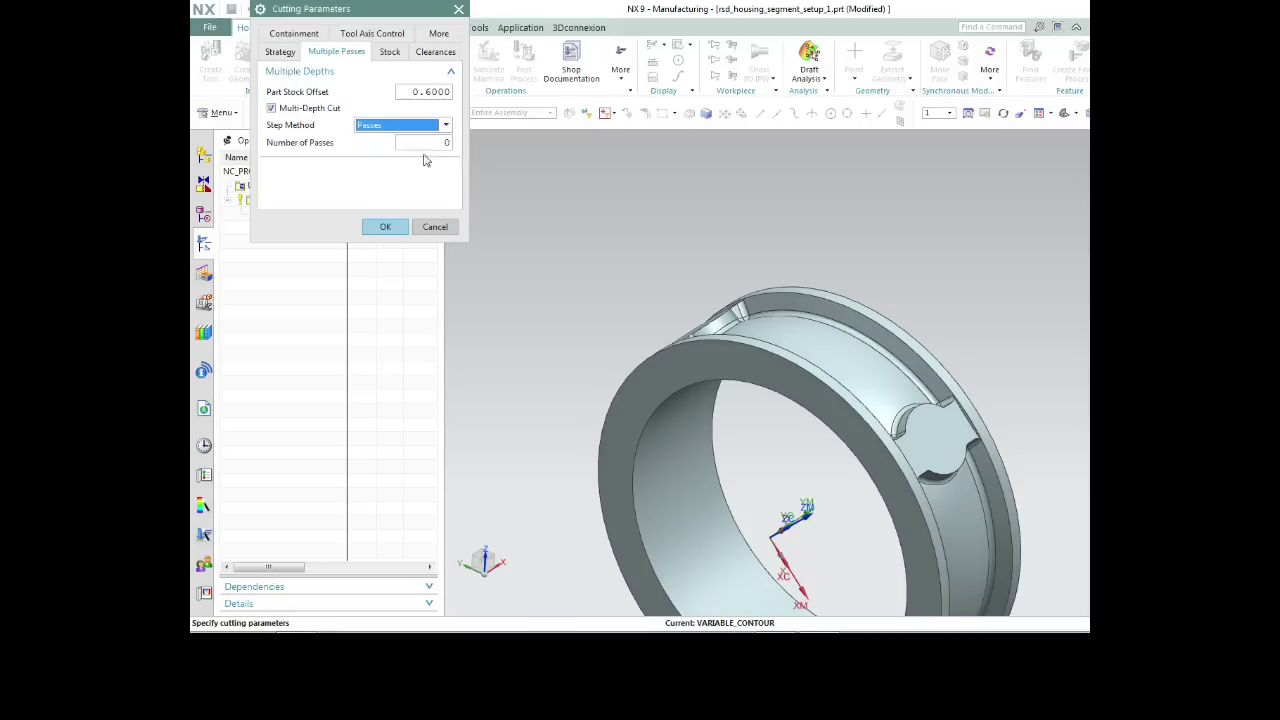
left_click(443, 145)
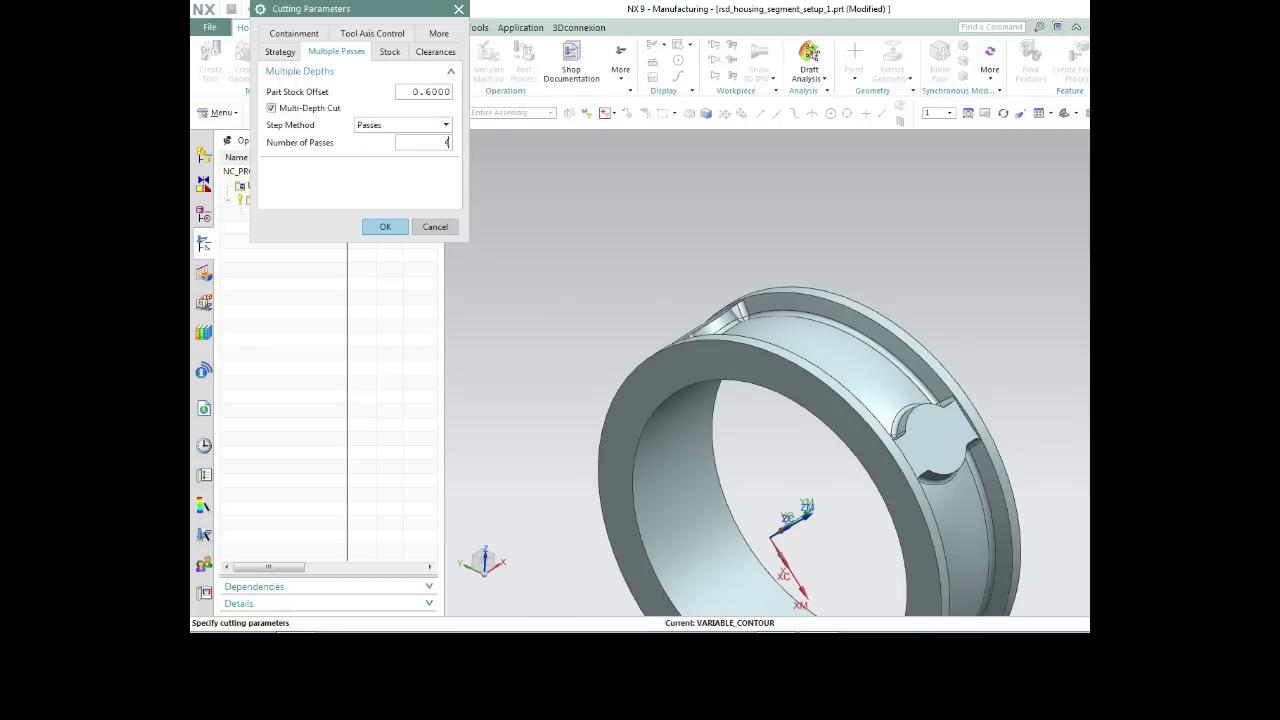
type("4")
key("Return")
left_click(384, 227)
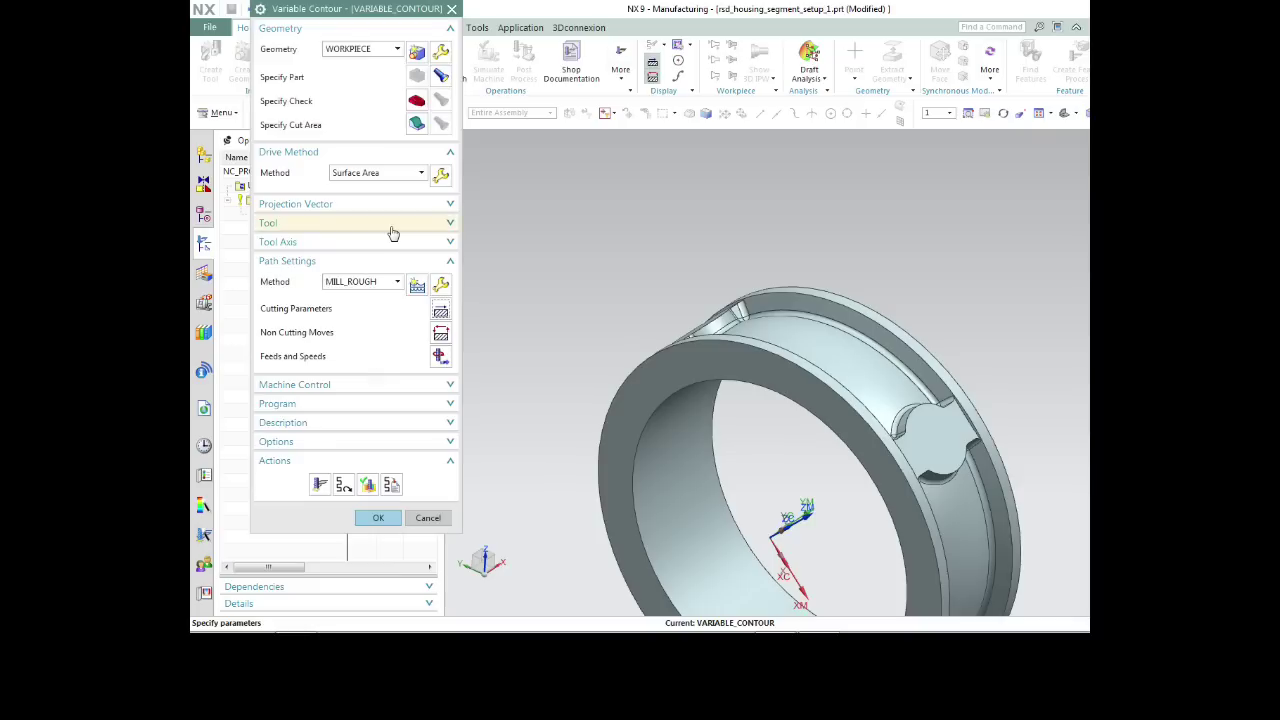
left_click(319, 484)
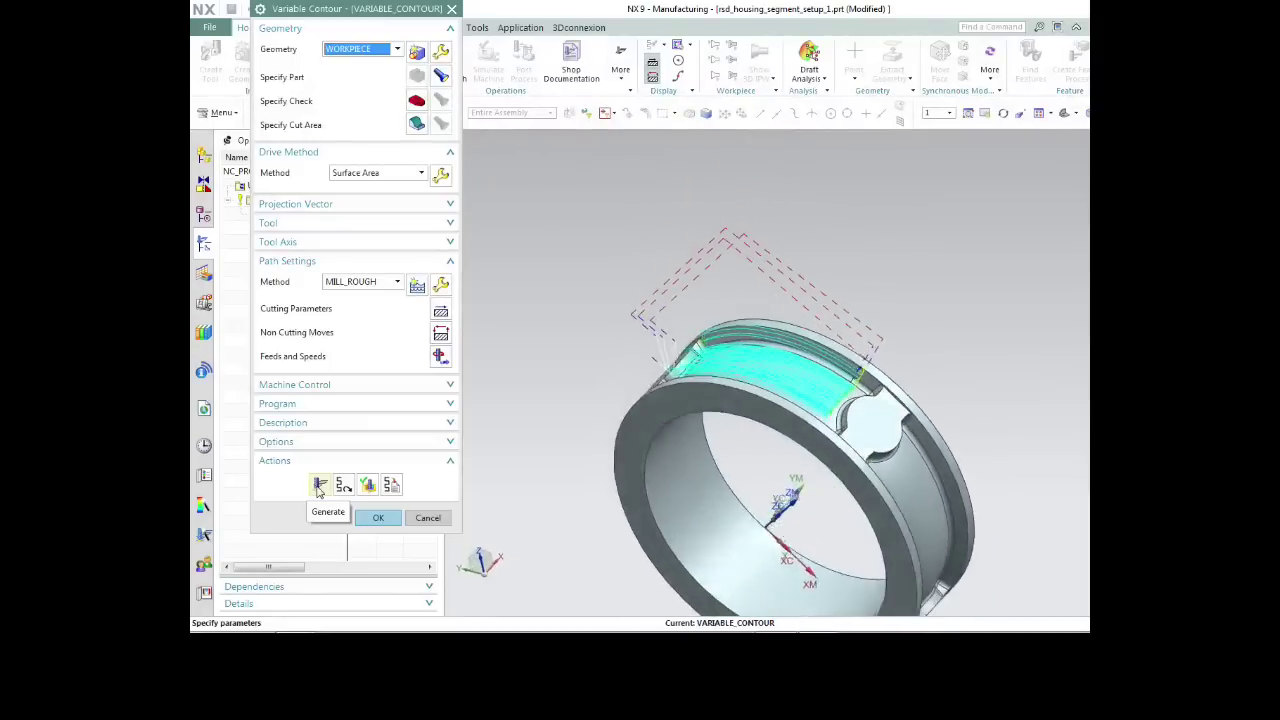
Verify the multi-depth tool path with a 3D Dynamic material removal simulation and accept the Variable Contour operation.
left_click(369, 484)
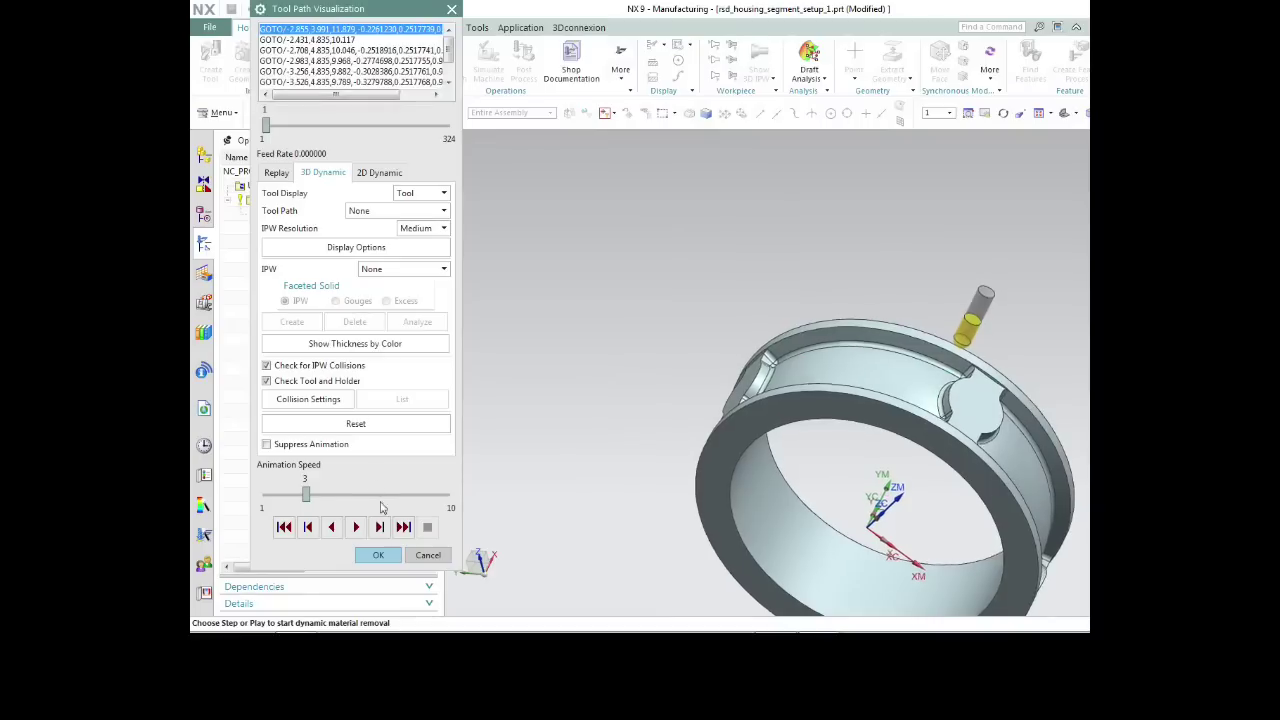
left_click(357, 527)
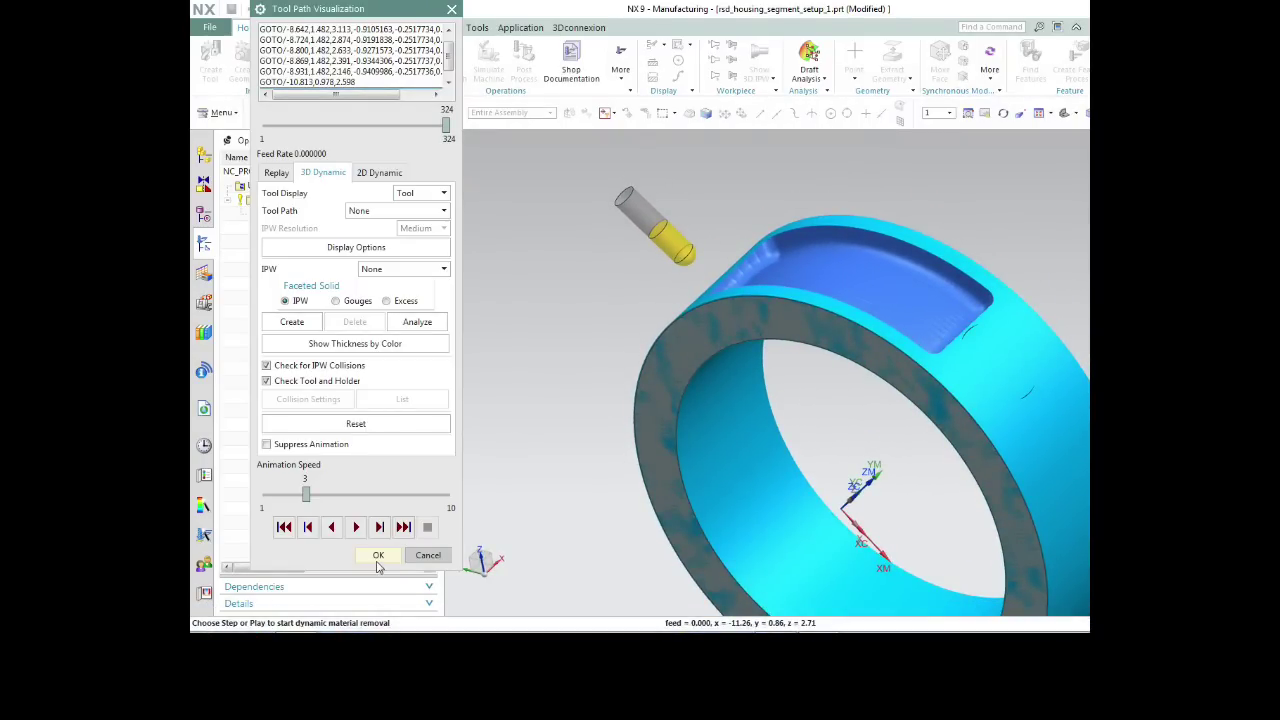
left_click(378, 558)
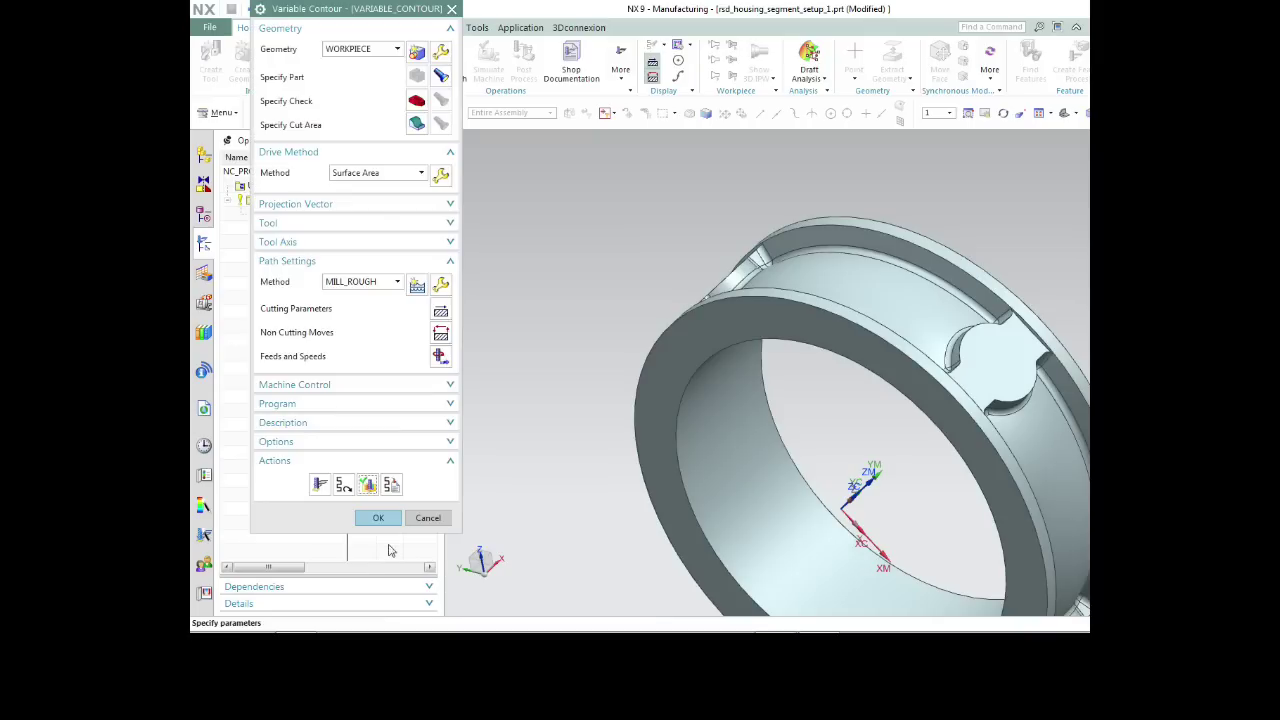
left_click(377, 517)
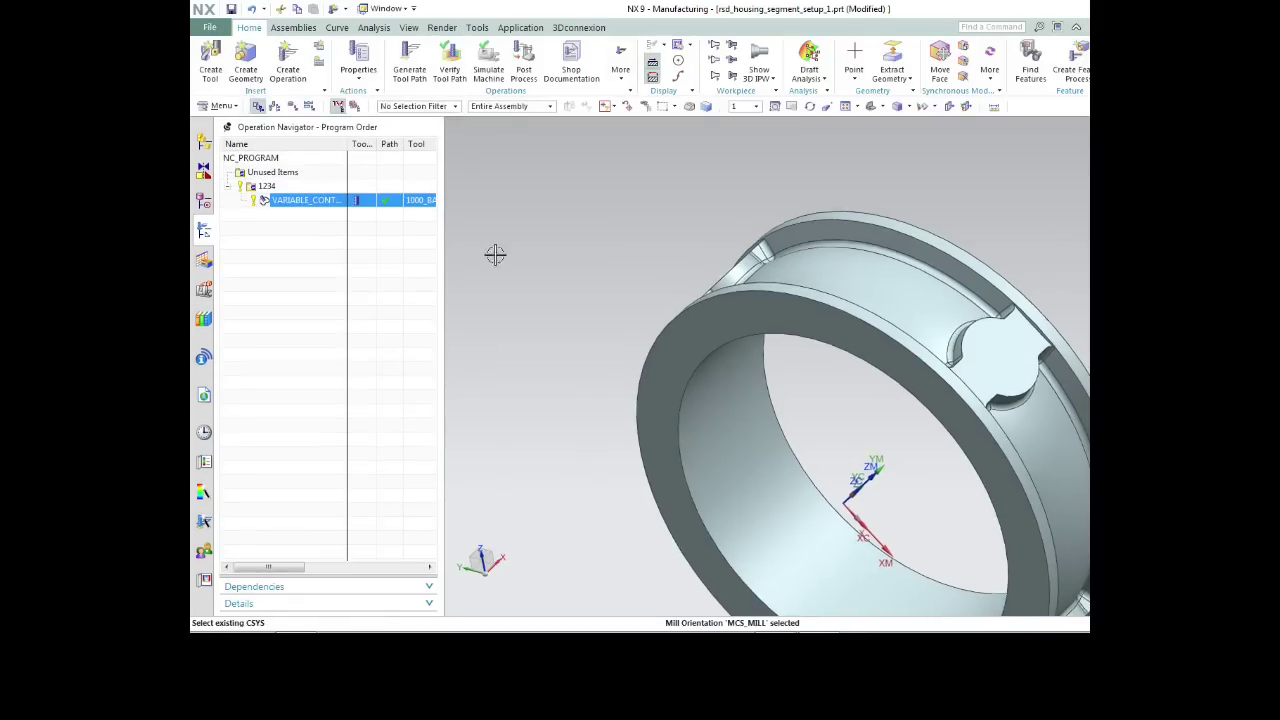
Rename the Variable Contour operation in program 1234 as RGH_POCKET.
left_click(294, 201)
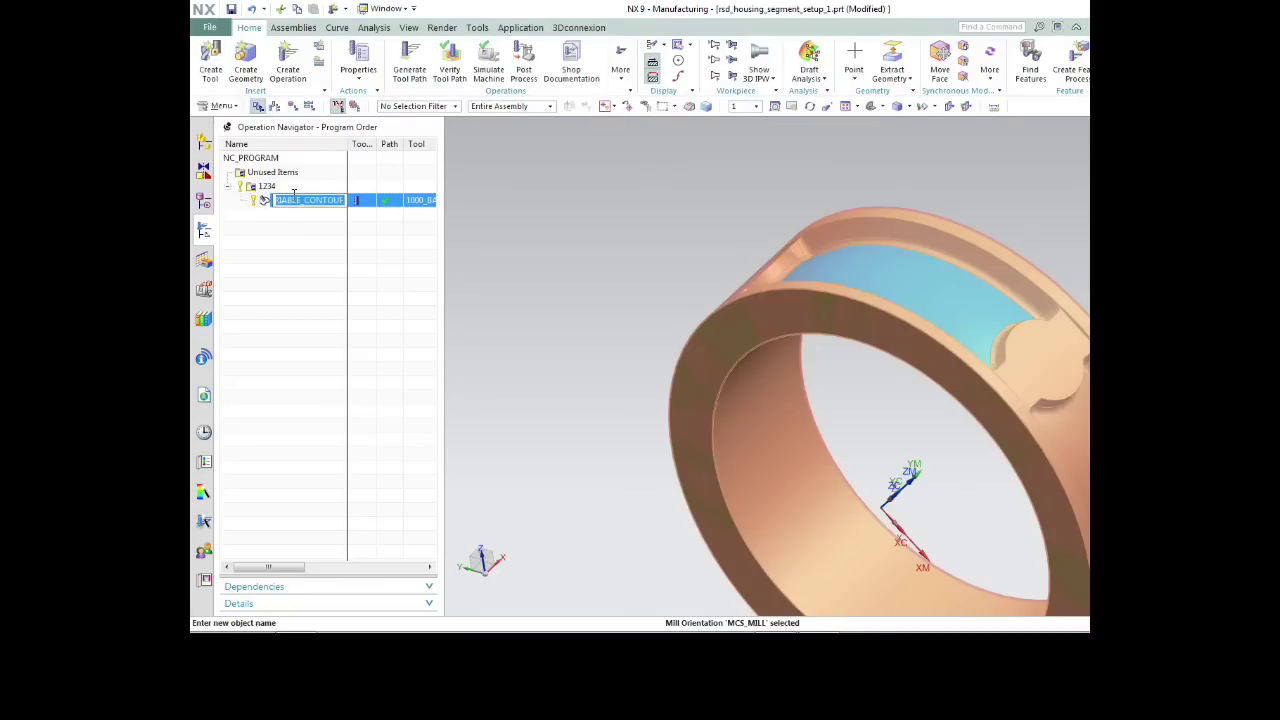
type("rgh_pocket")
key("Return")
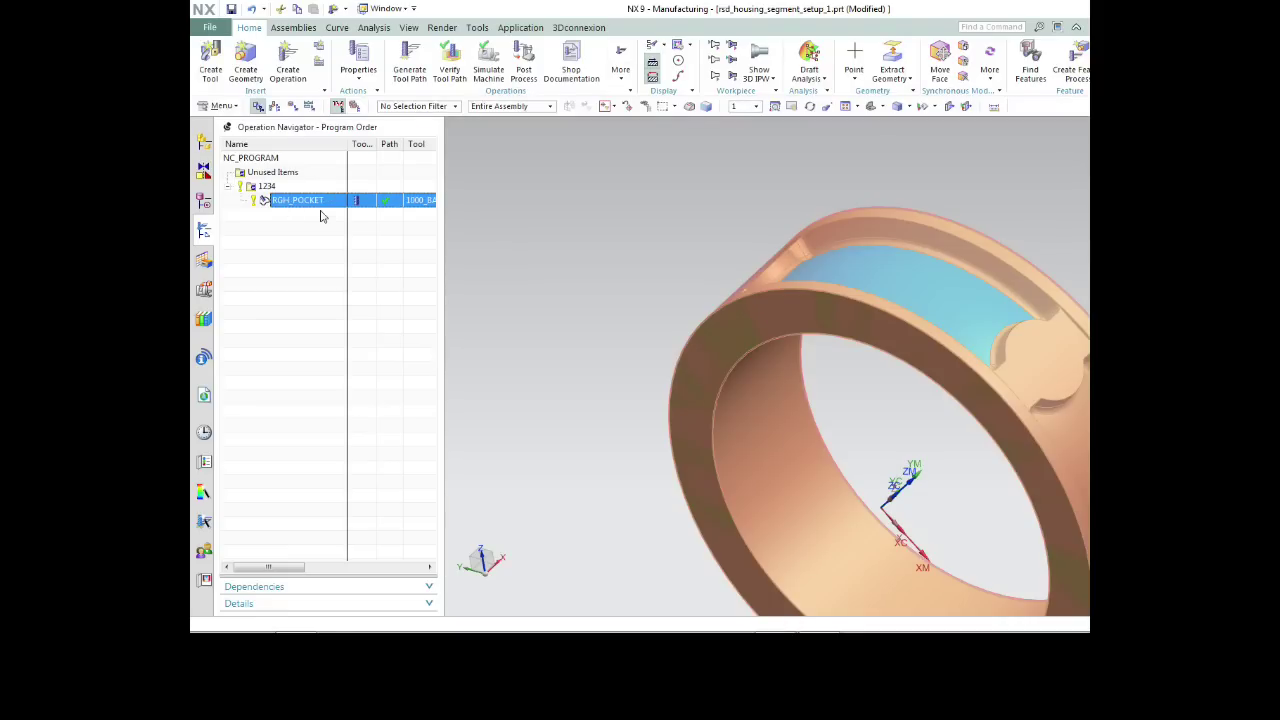
Duplicate the RGH_POCKET operation within program 1234 and rename the copy as FIN_POCKET.
right_click(322, 207)
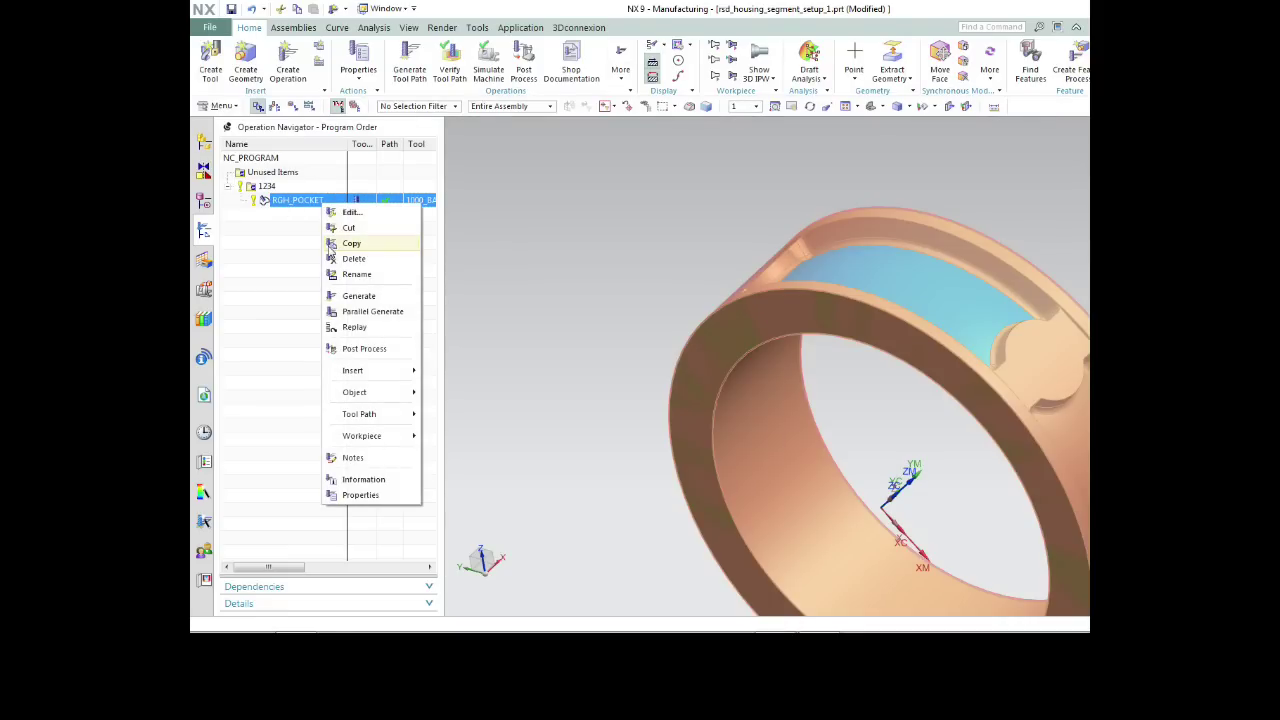
left_click(328, 247)
right_click(320, 207)
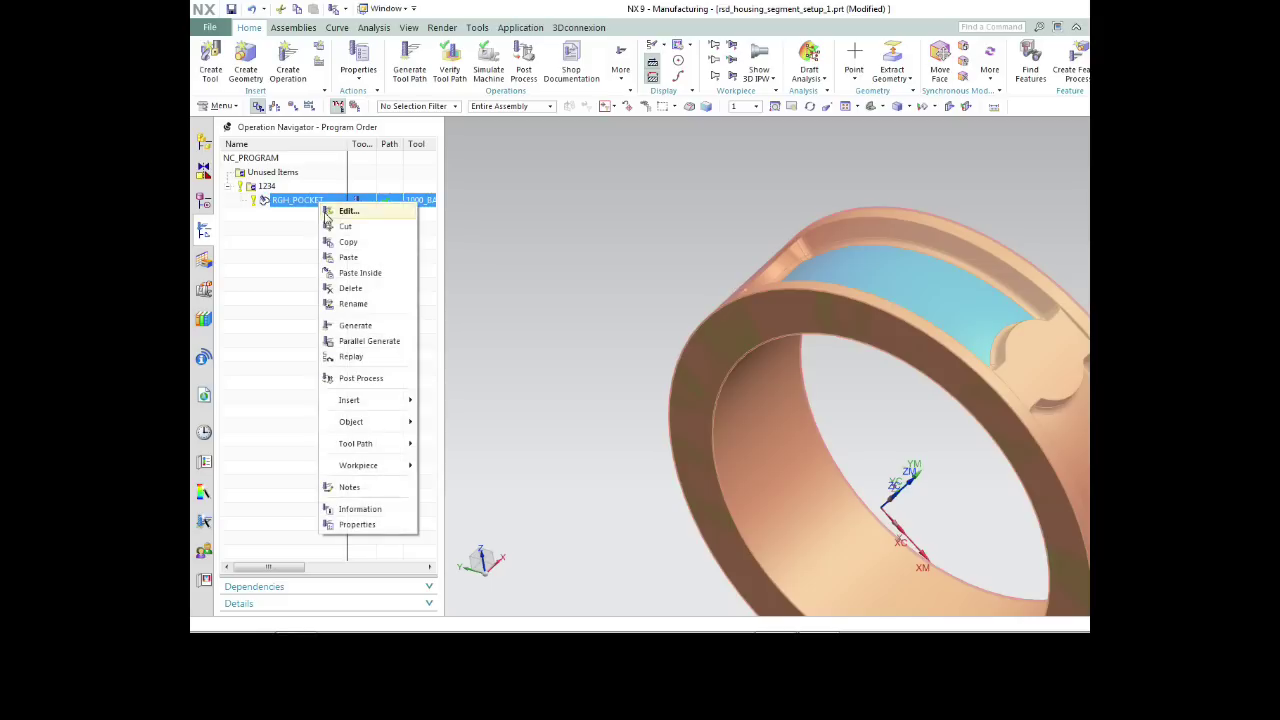
left_click(331, 262)
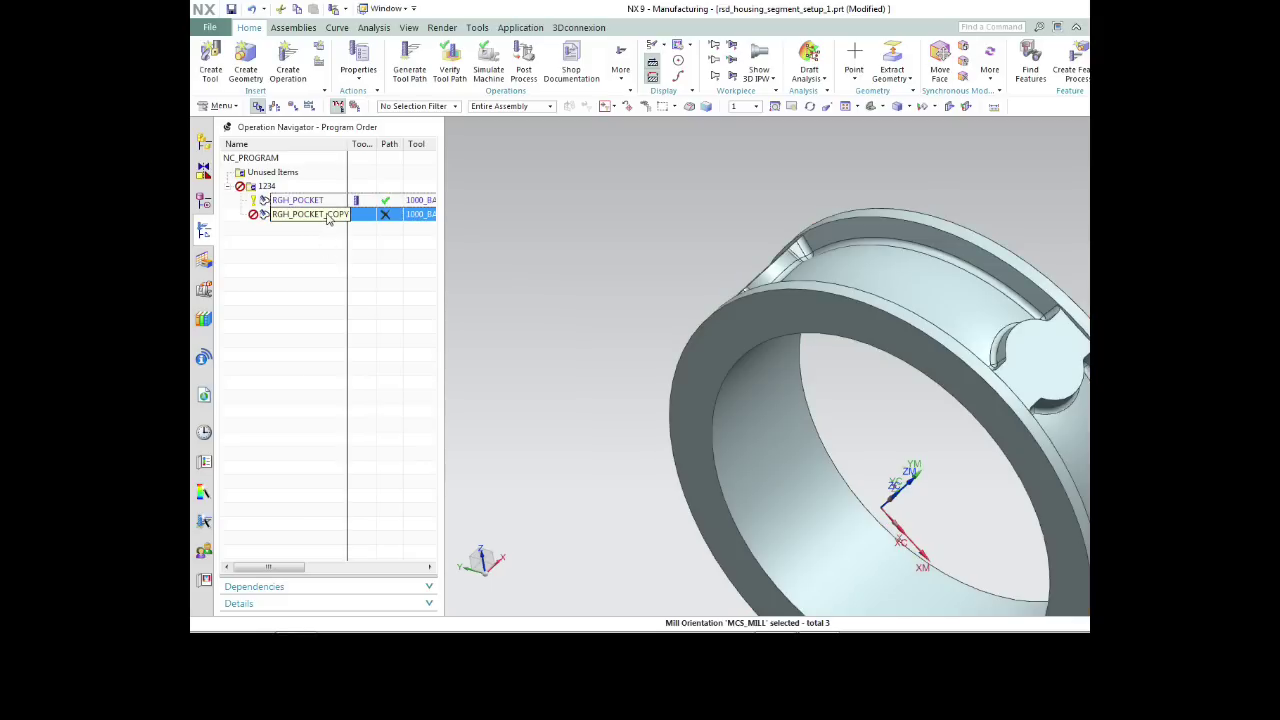
left_click(328, 214)
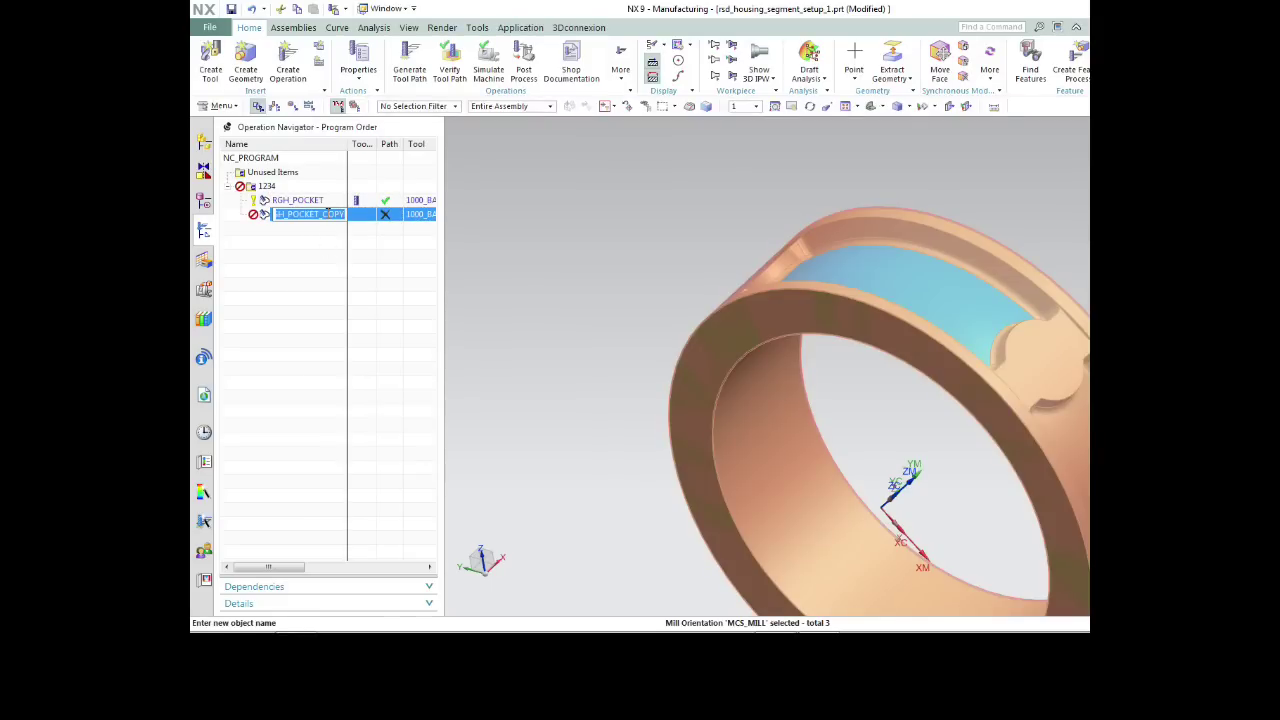
type("FIn_pocket")
key("Return")
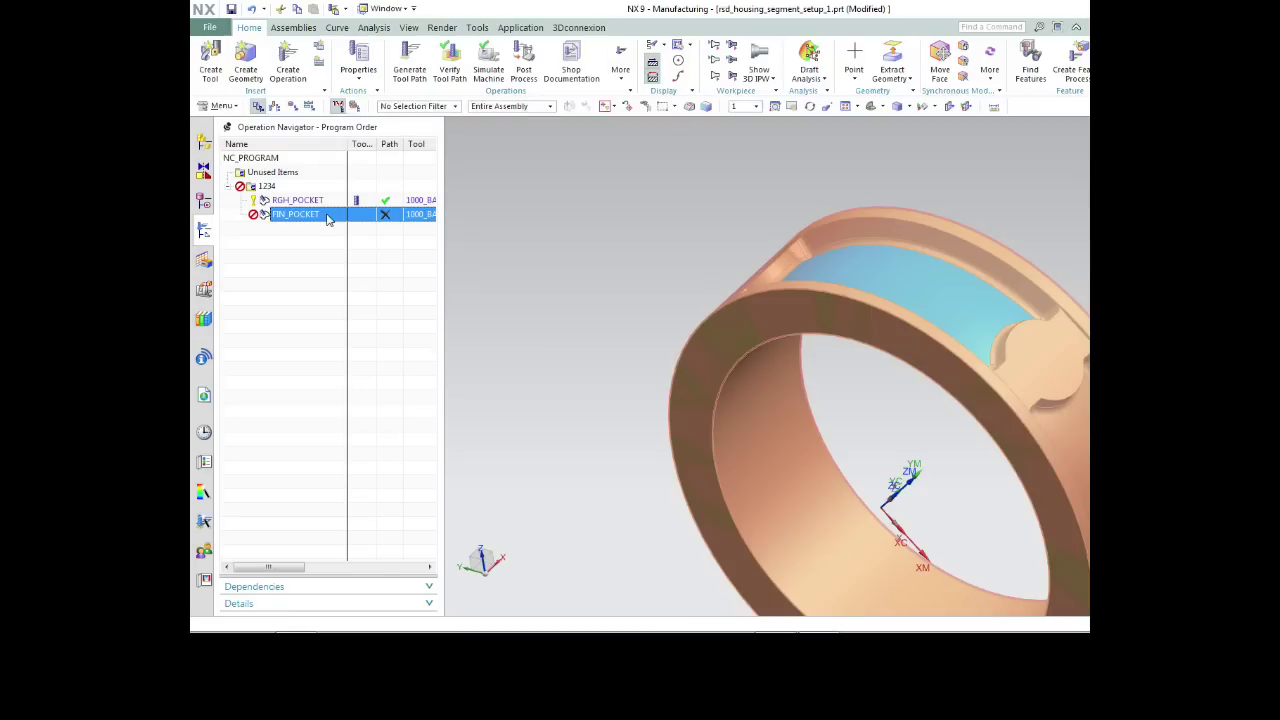
Edit the FIN_POCKET operation and turn off Multi-Depth Cut in its cutting parameters.
double_click(328, 219)
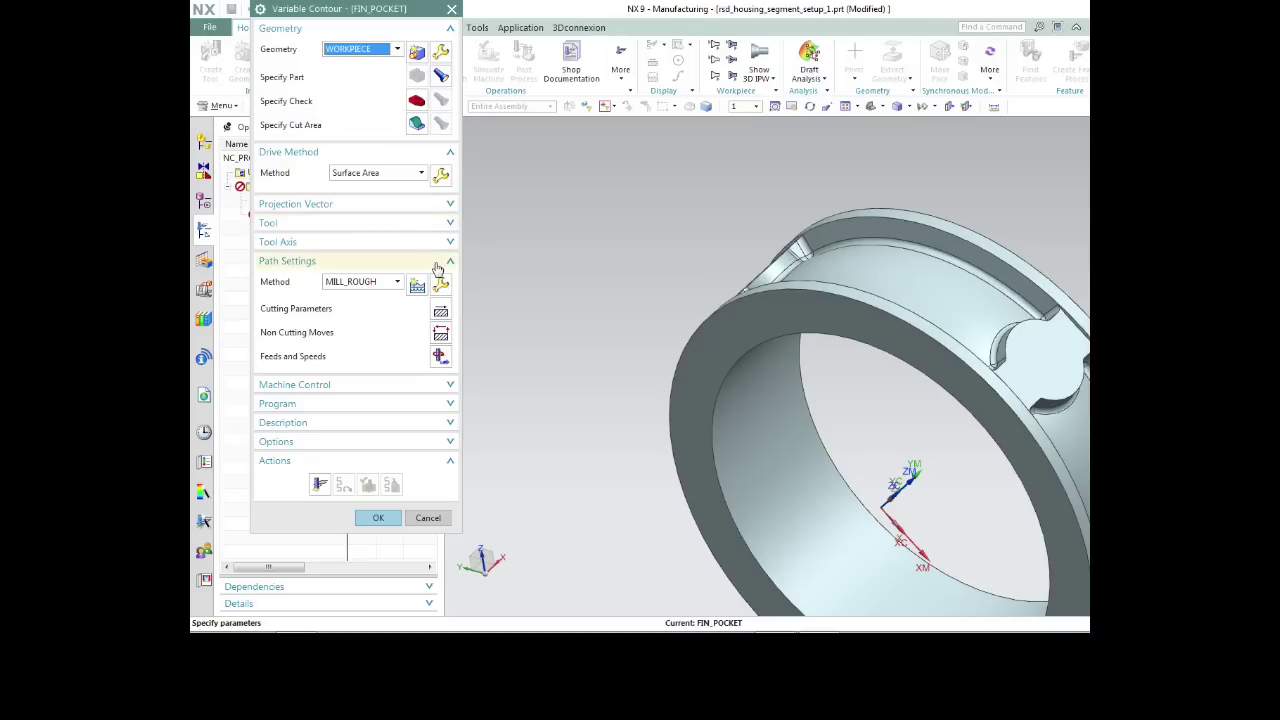
left_click(441, 313)
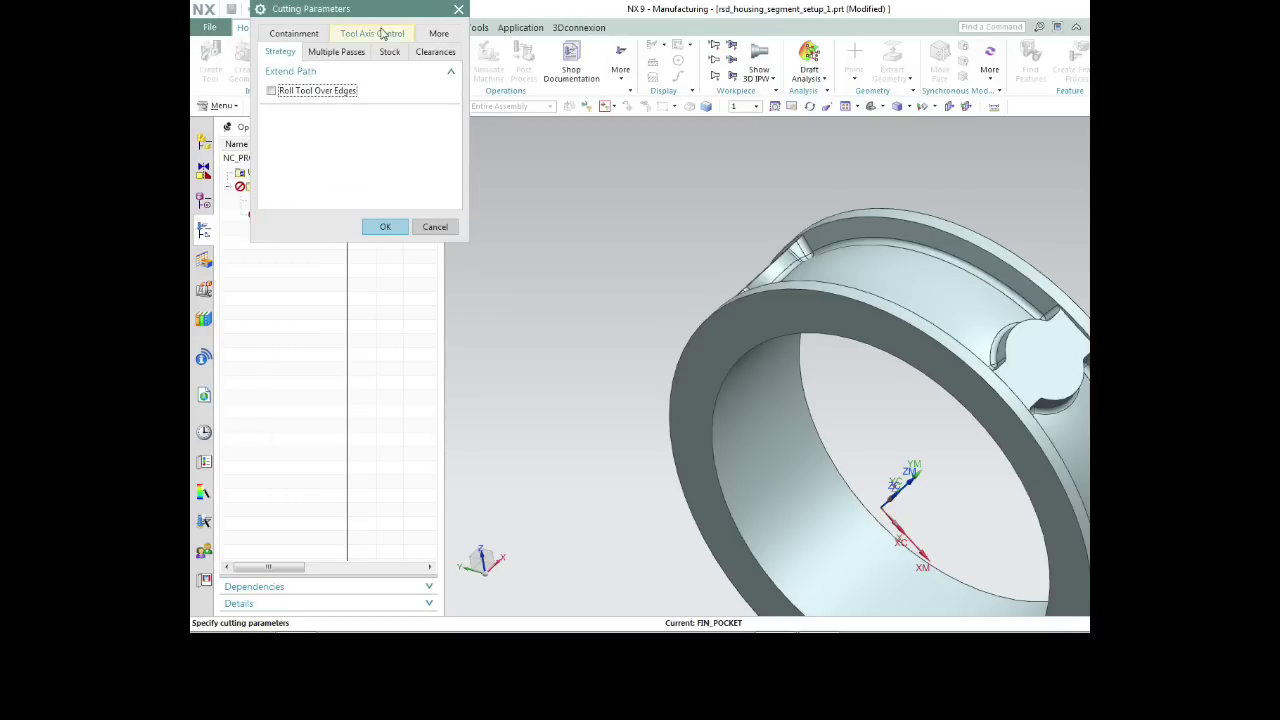
left_click(340, 52)
left_click(273, 109)
left_click(386, 228)
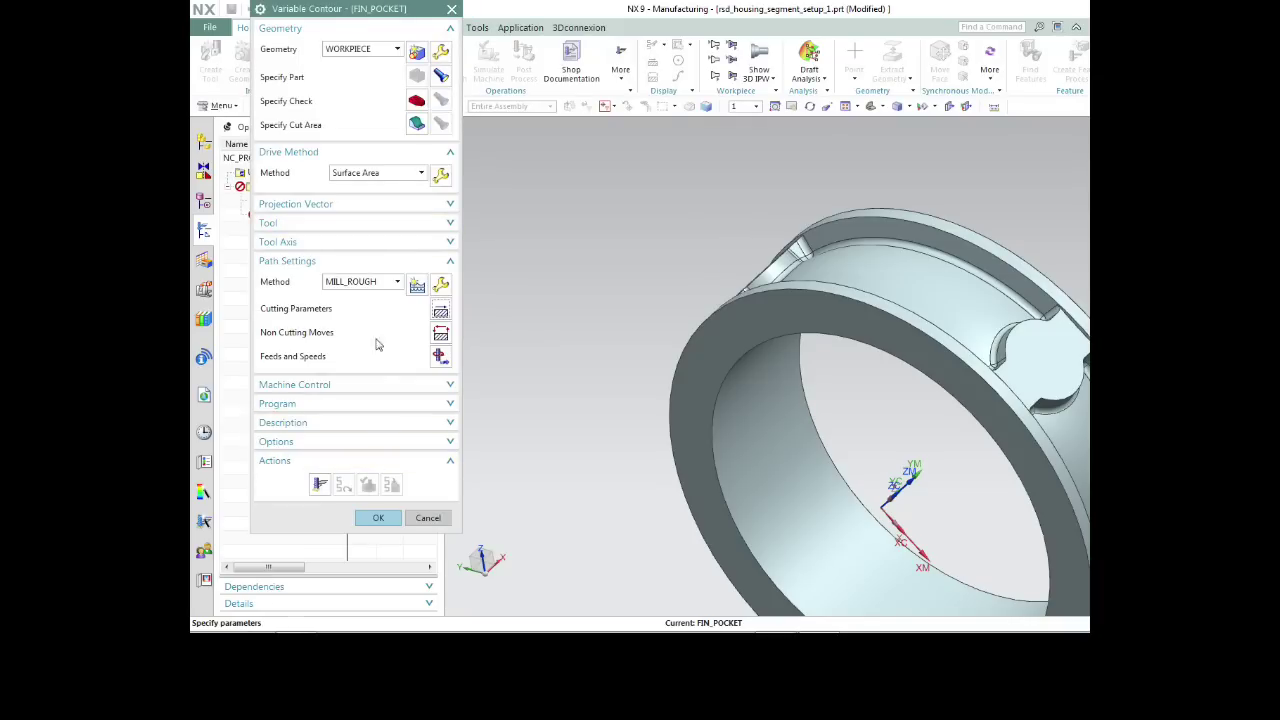
left_click(398, 283)
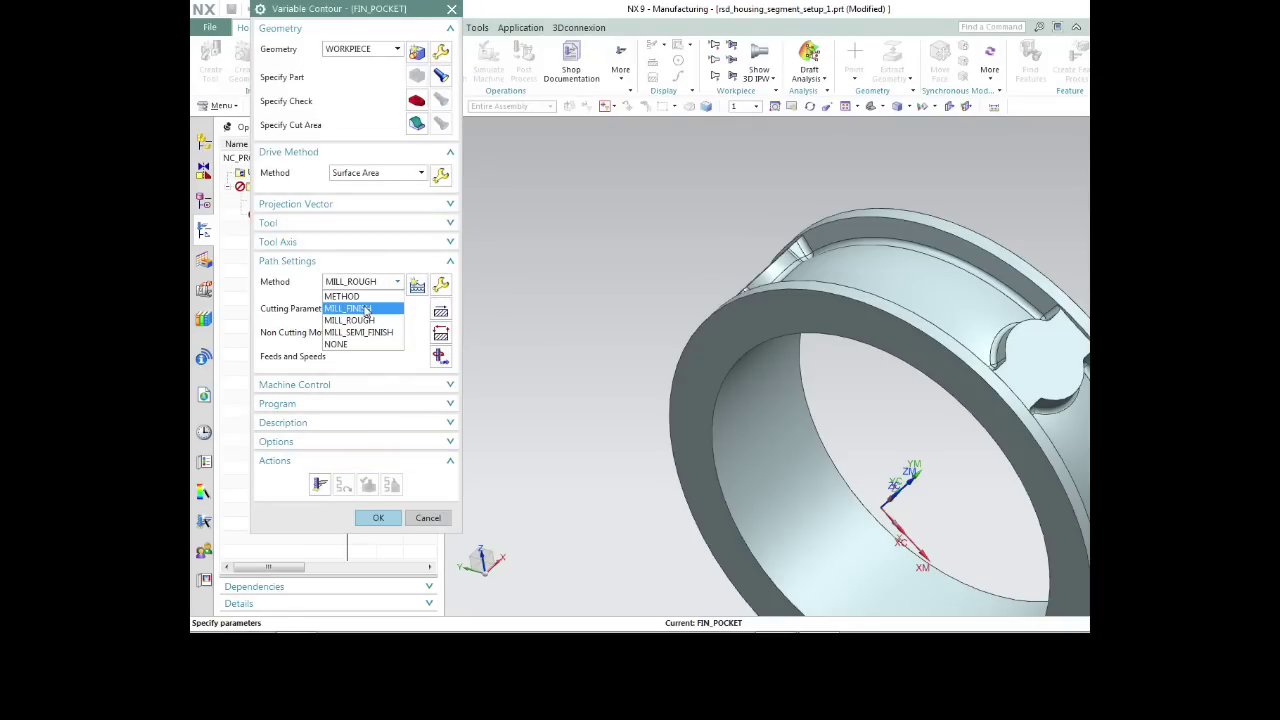
left_click(372, 261)
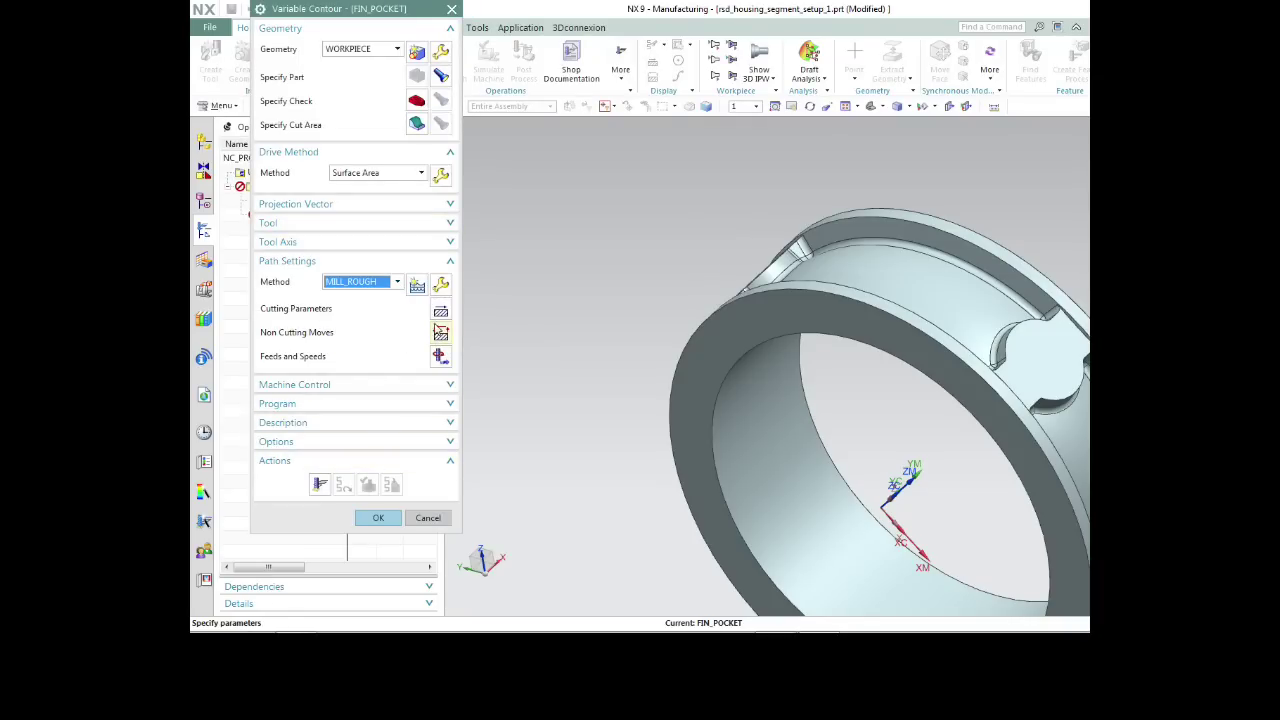
left_click(440, 312)
left_click(389, 55)
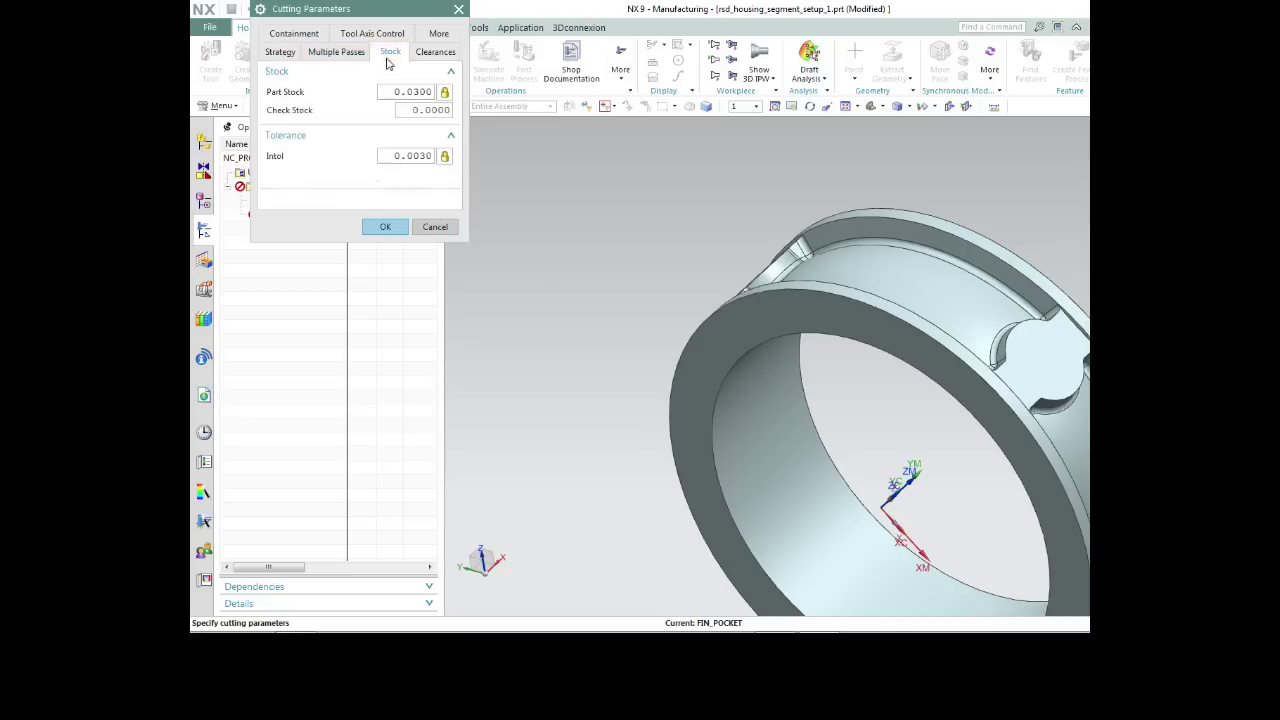
left_click(386, 227)
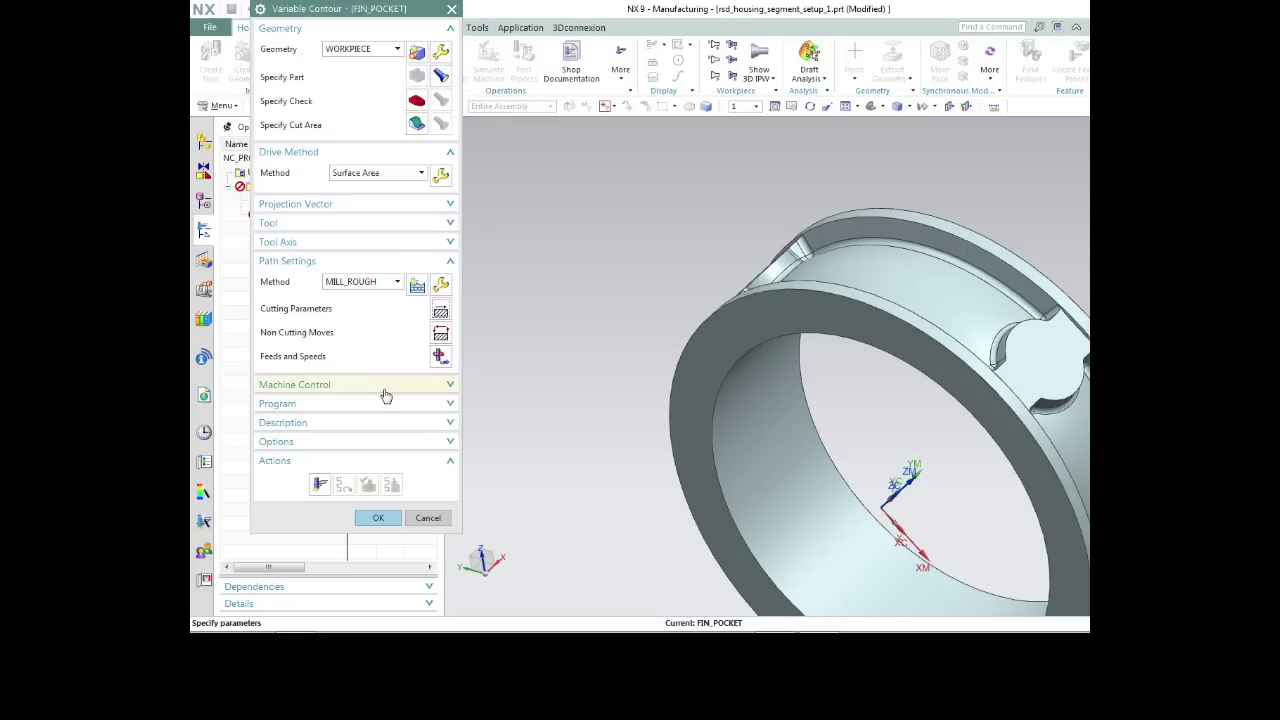
Set the FIN_POCKET machining method to MILL_FINISH and check the stock values in the cutting parameters.
left_click(398, 283)
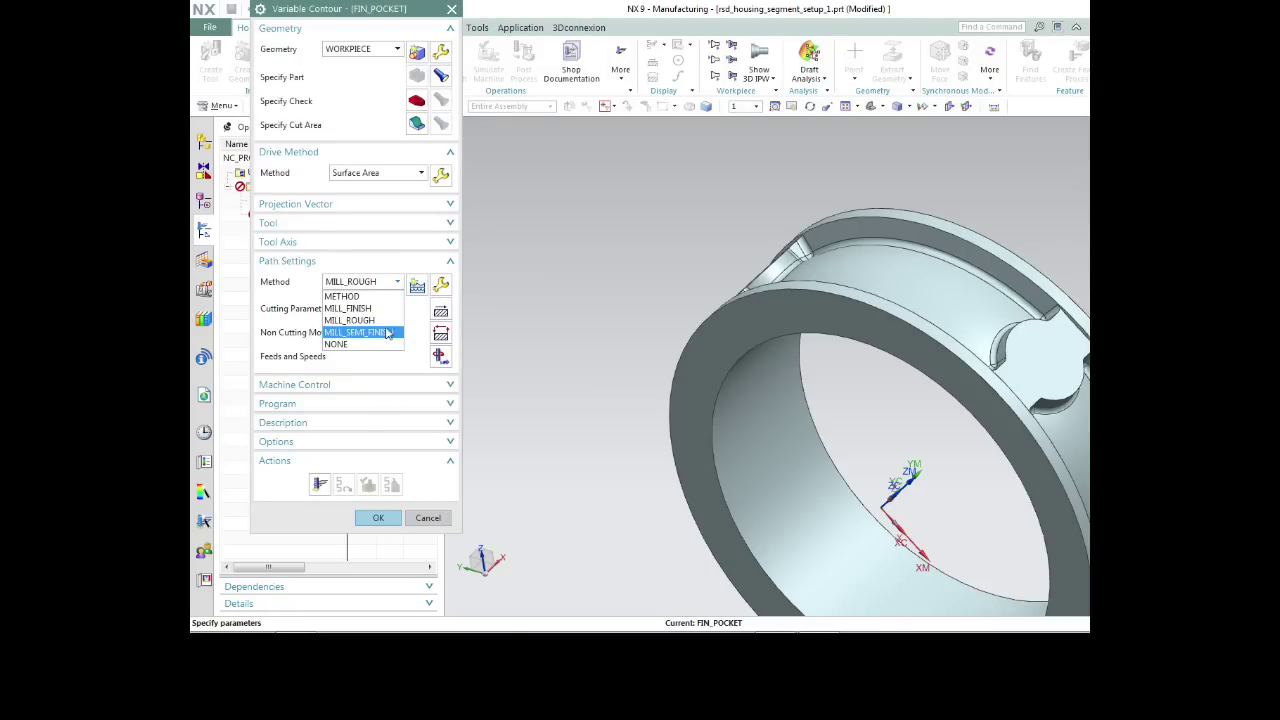
left_click(365, 308)
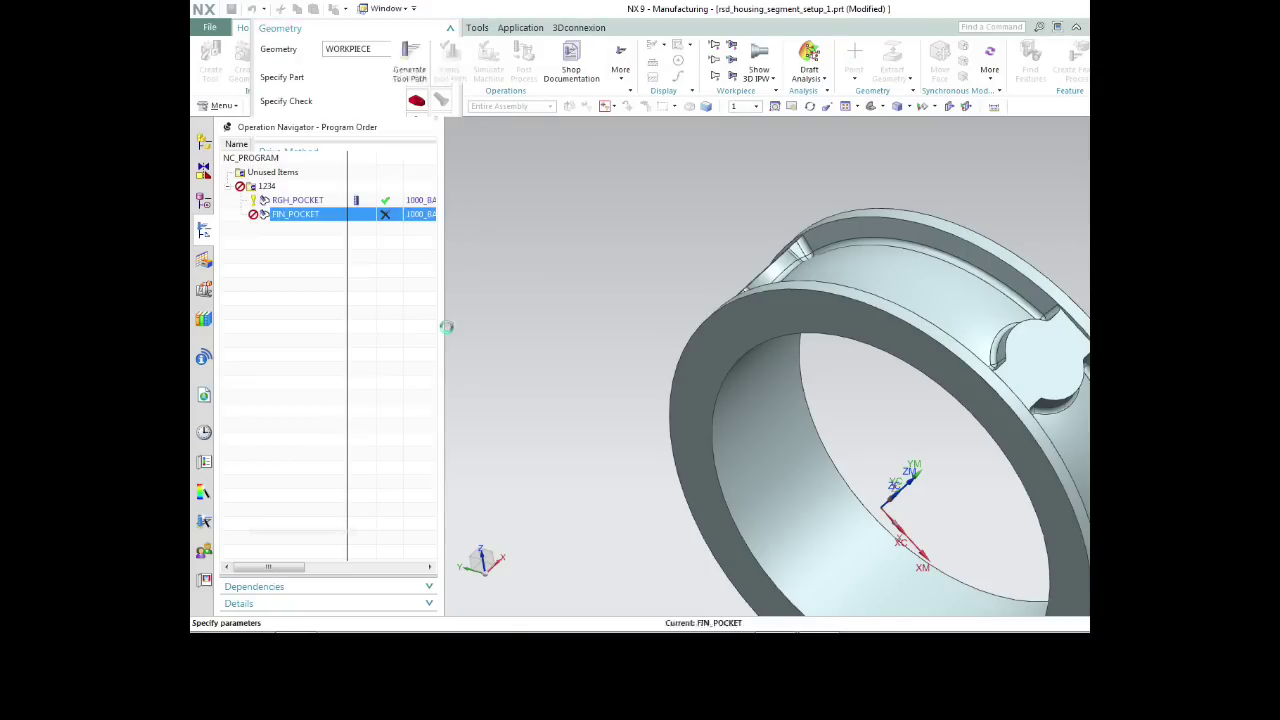
left_click(439, 314)
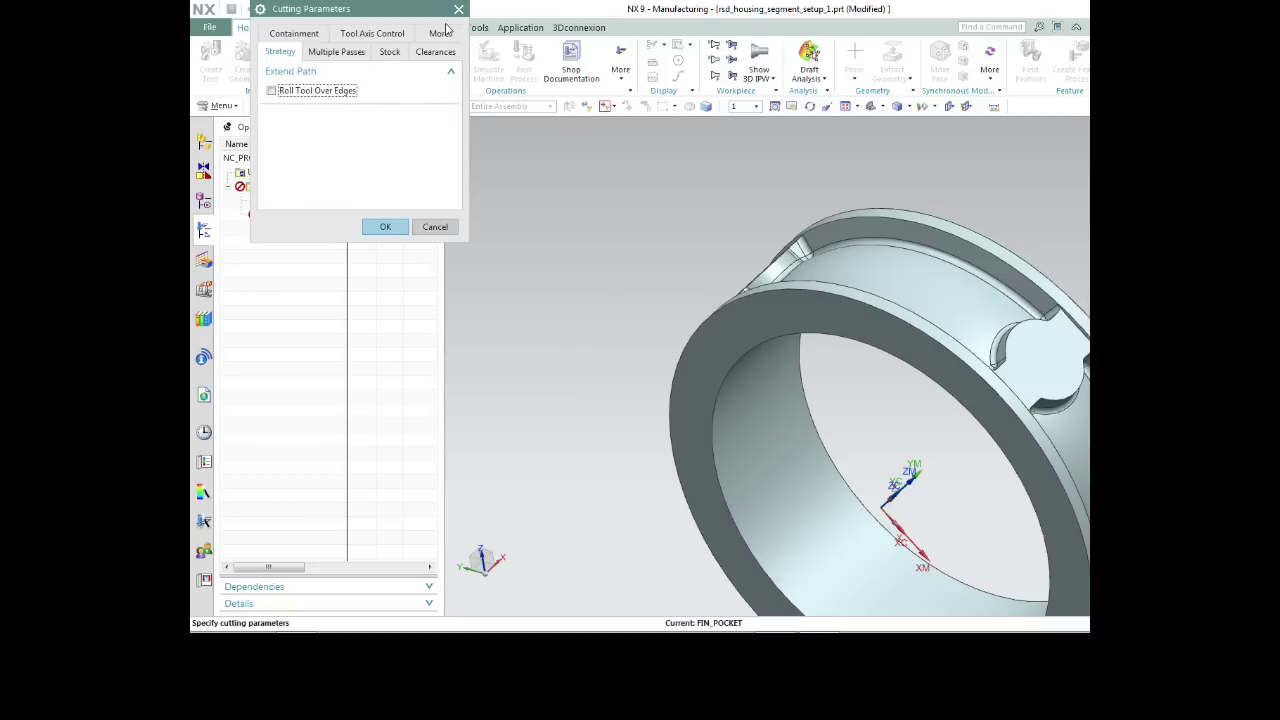
left_click(390, 52)
left_click(386, 226)
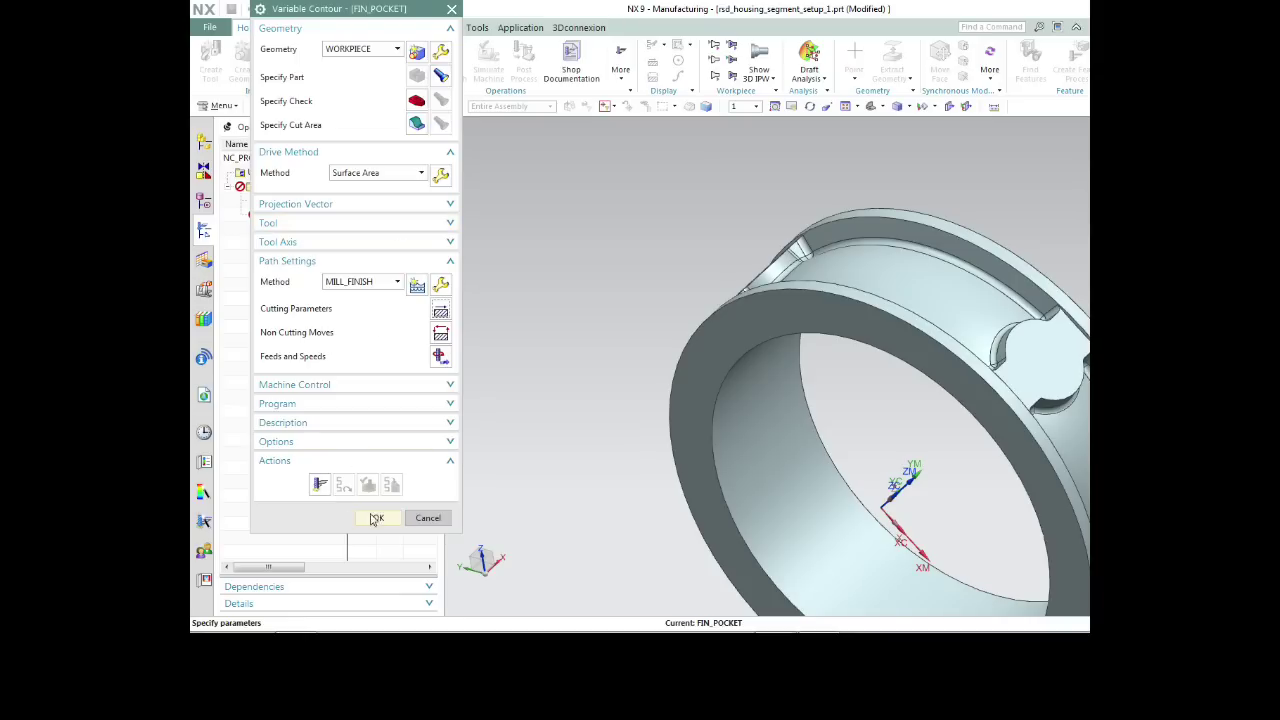
Generate the FIN_POCKET tool path and verify it with a 3D Dynamic material removal simulation.
left_click(320, 484)
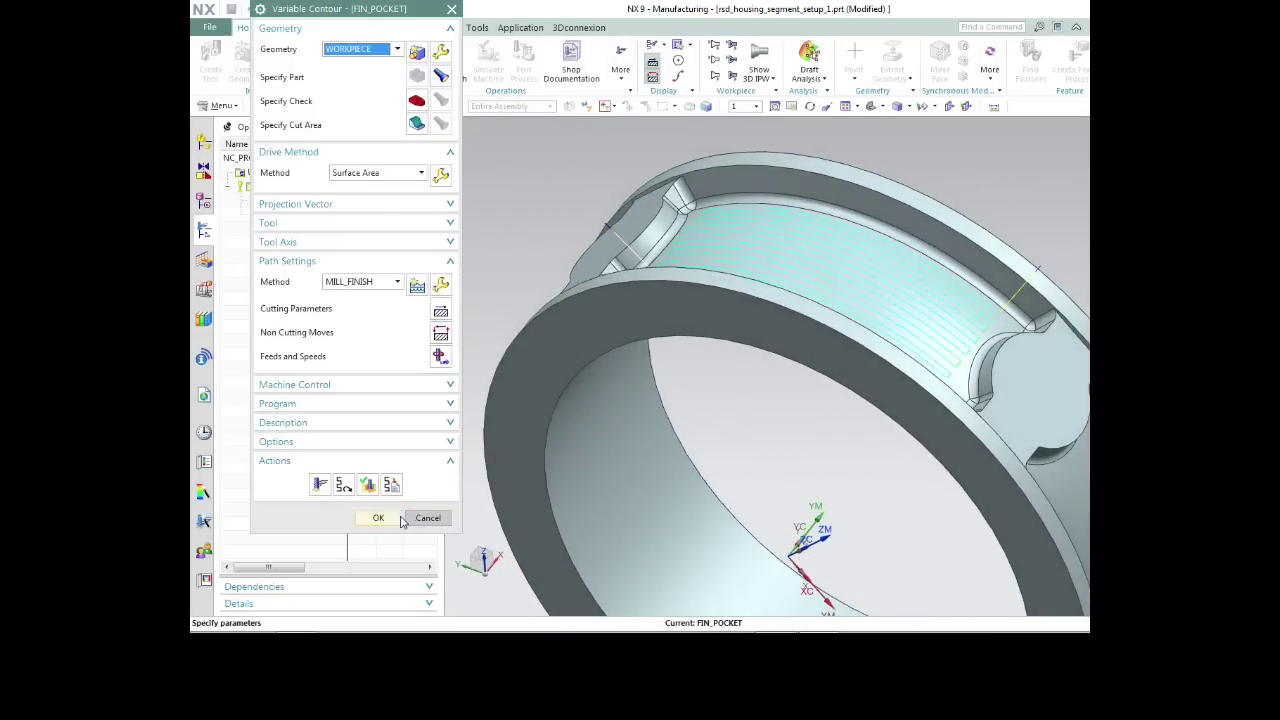
left_click(376, 485)
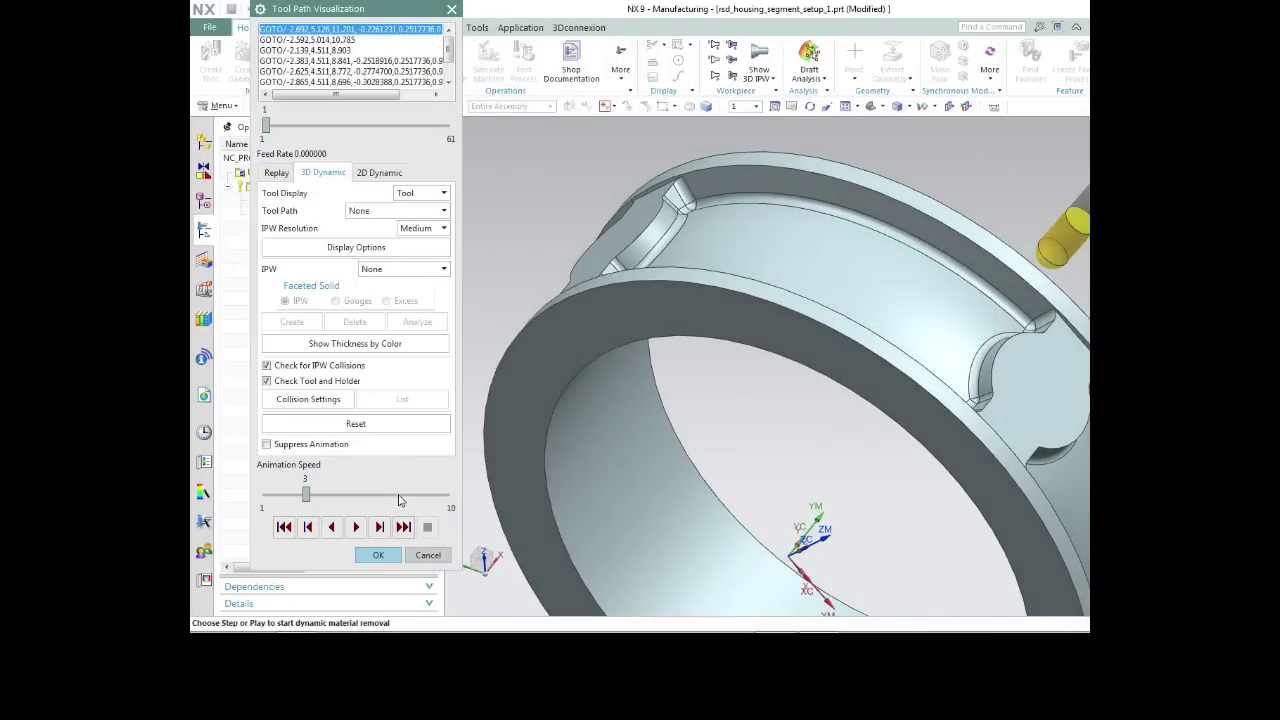
left_click(355, 527)
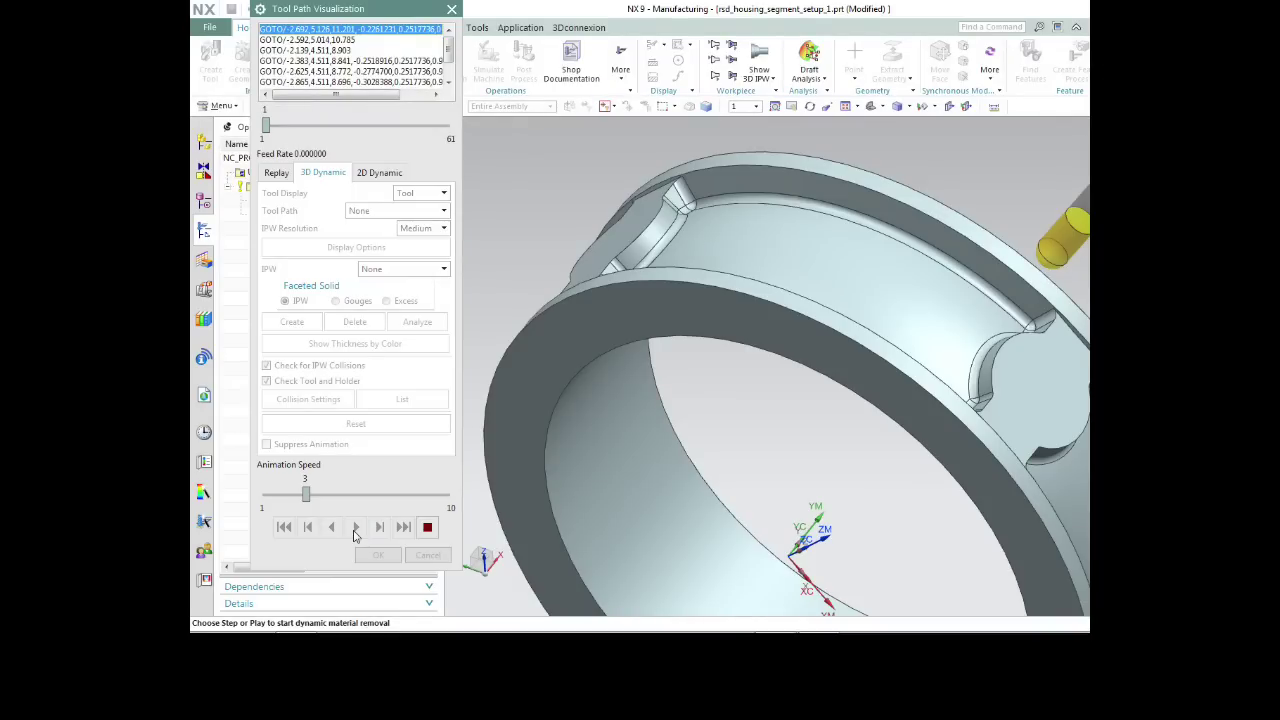
left_click(355, 530)
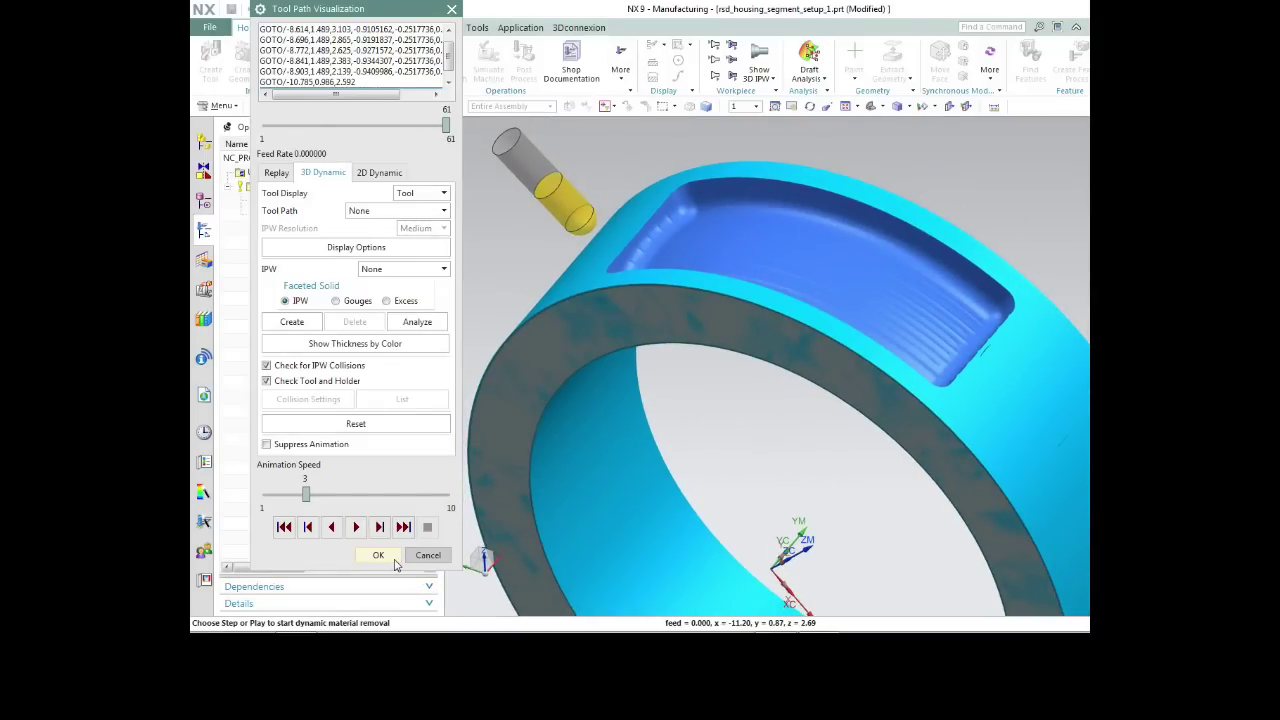
left_click(380, 558)
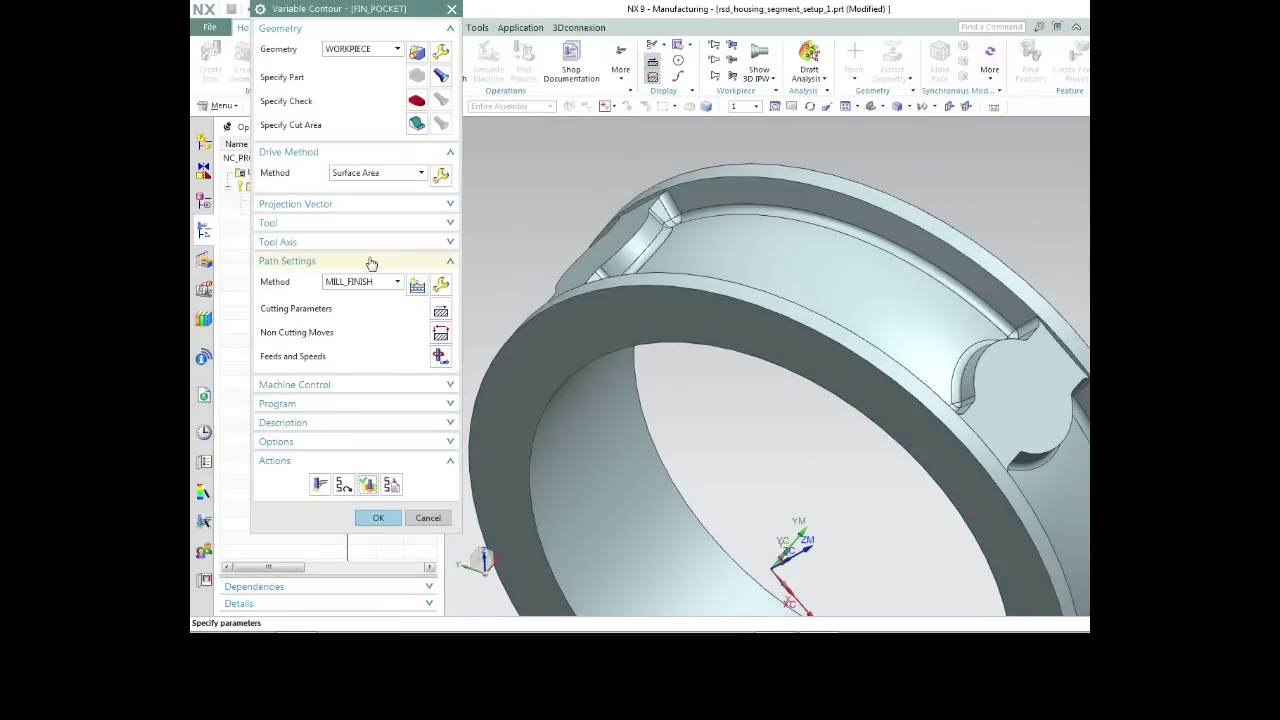
Enter a new maximum scallop height for the FIN_POCKET surface area drive stepover.
left_click(441, 173)
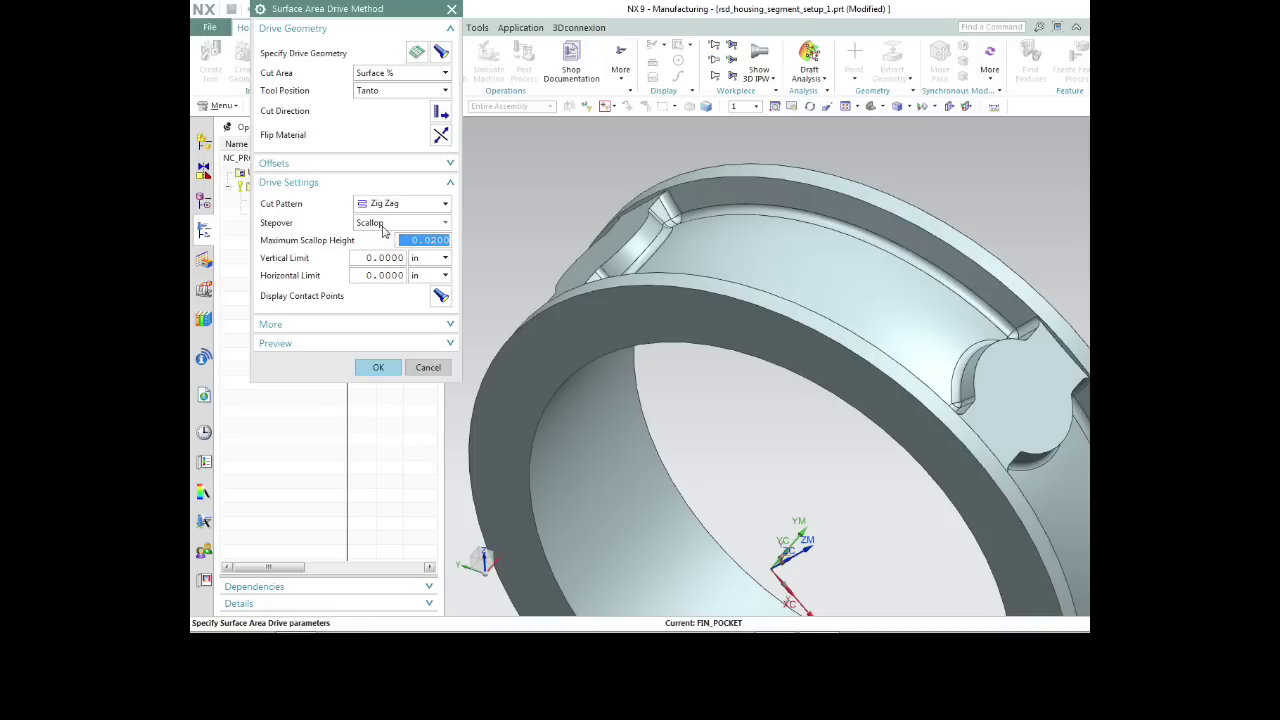
type(".")
key("Return")
left_click(378, 367)
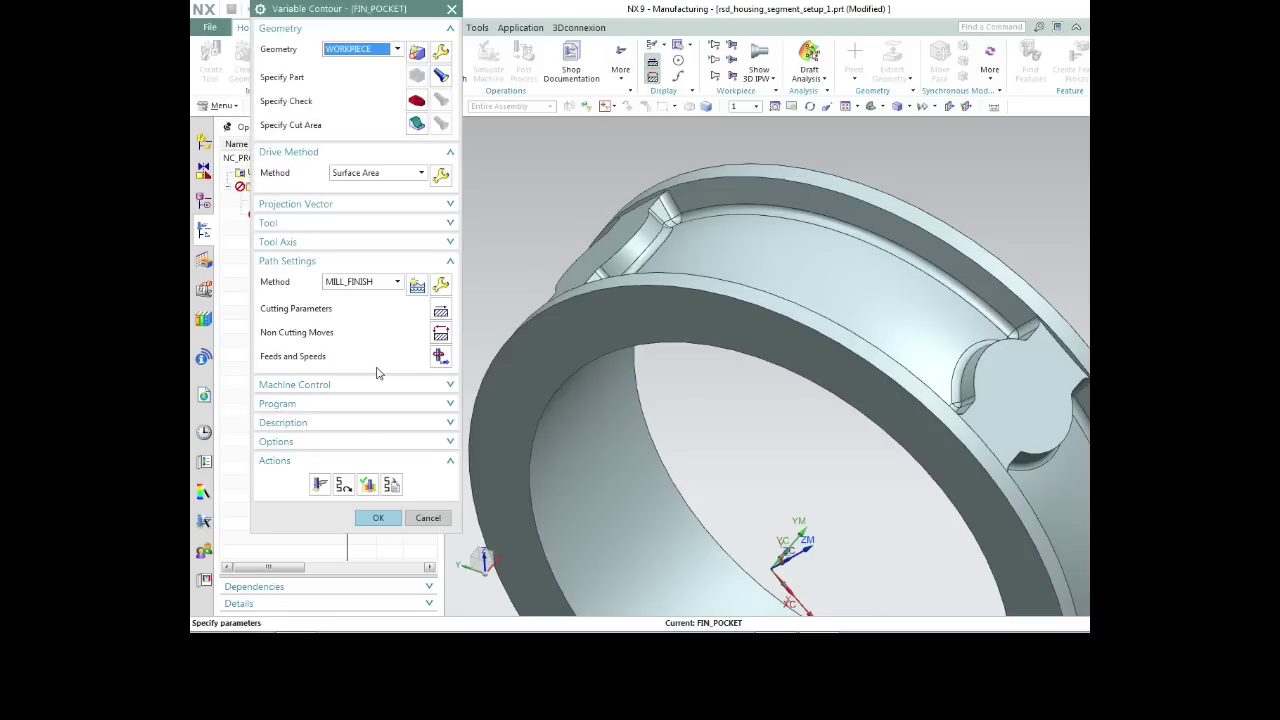
Regenerate the FIN_POCKET tool path, verify it with a 3D Dynamic simulation, and accept the operation.
left_click(338, 490)
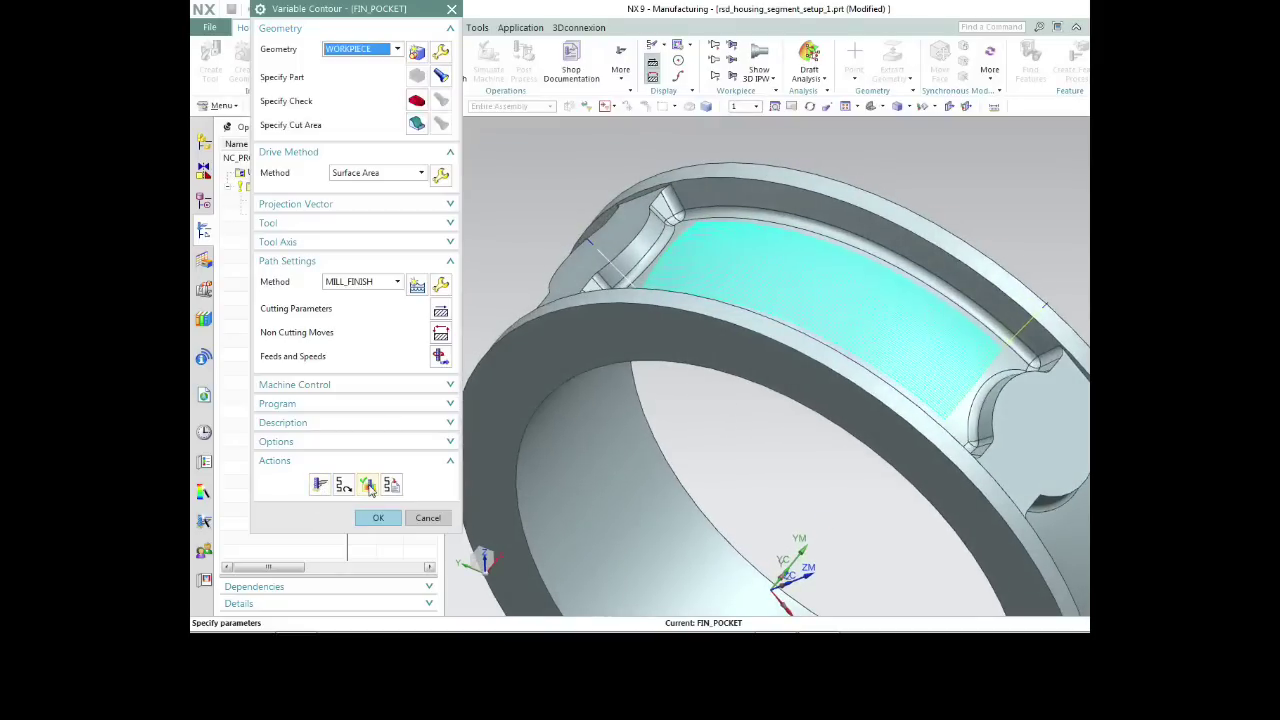
left_click(367, 485)
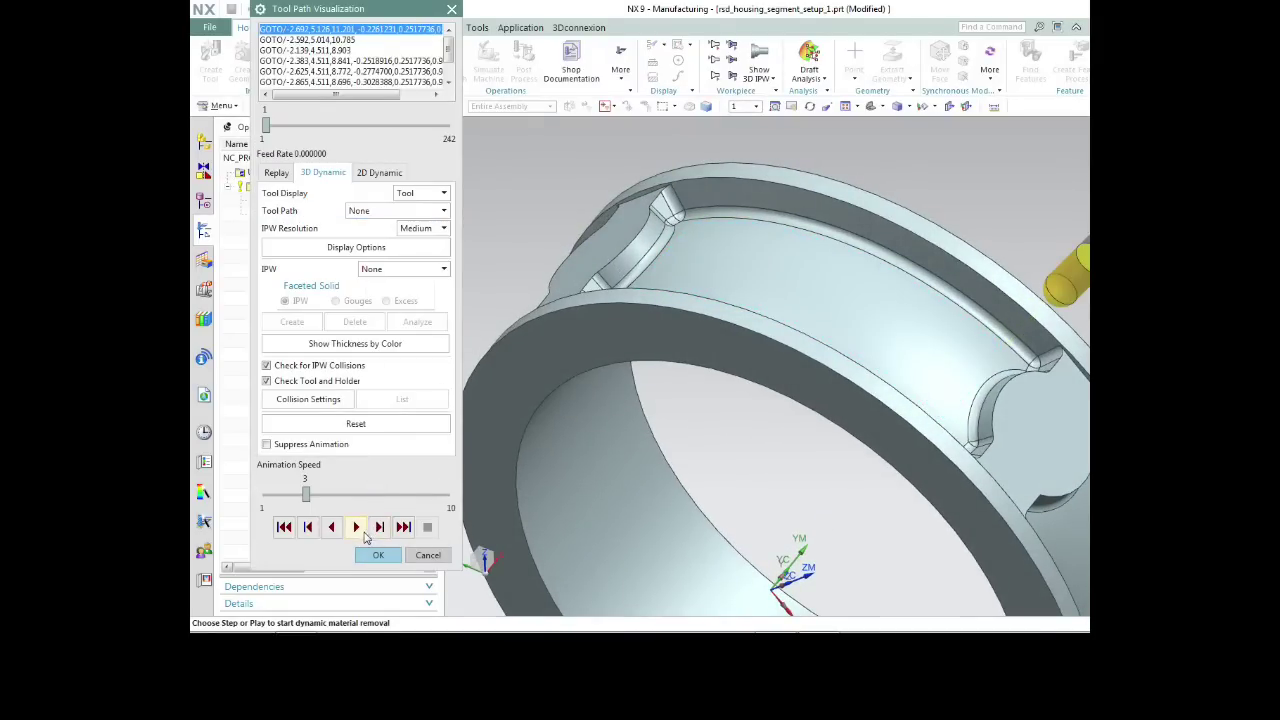
left_click(355, 527)
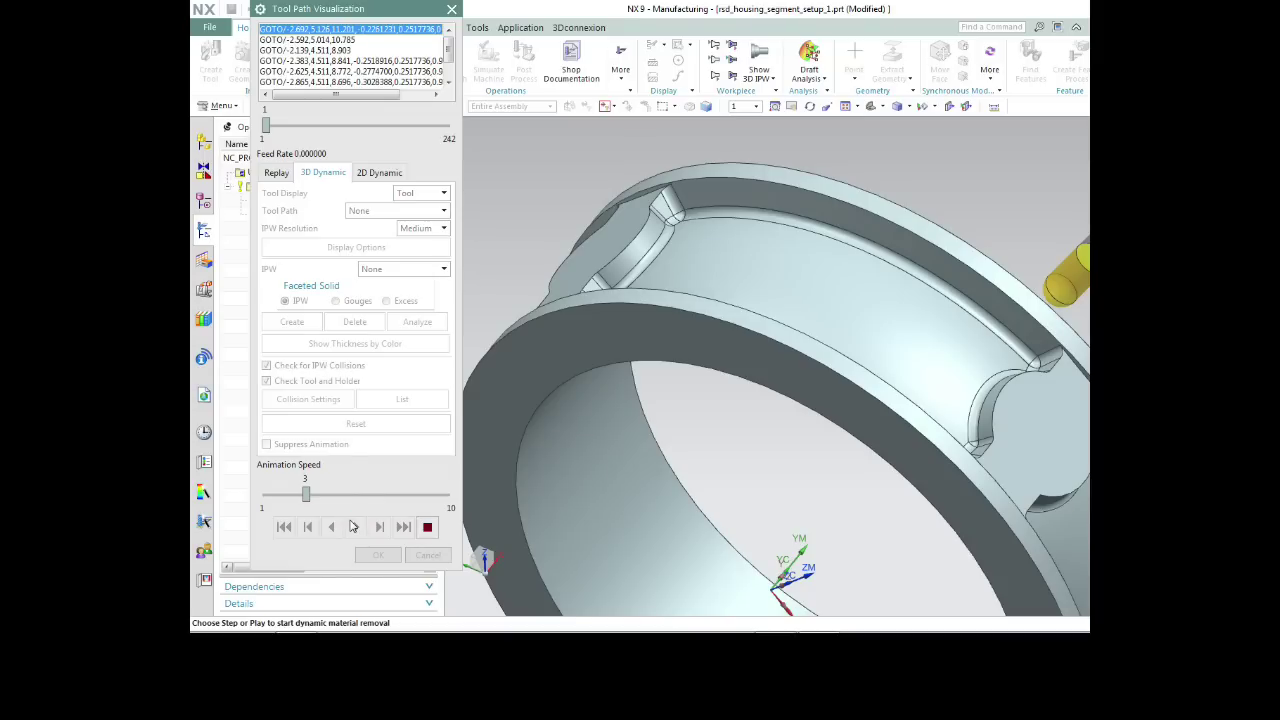
left_click(352, 527)
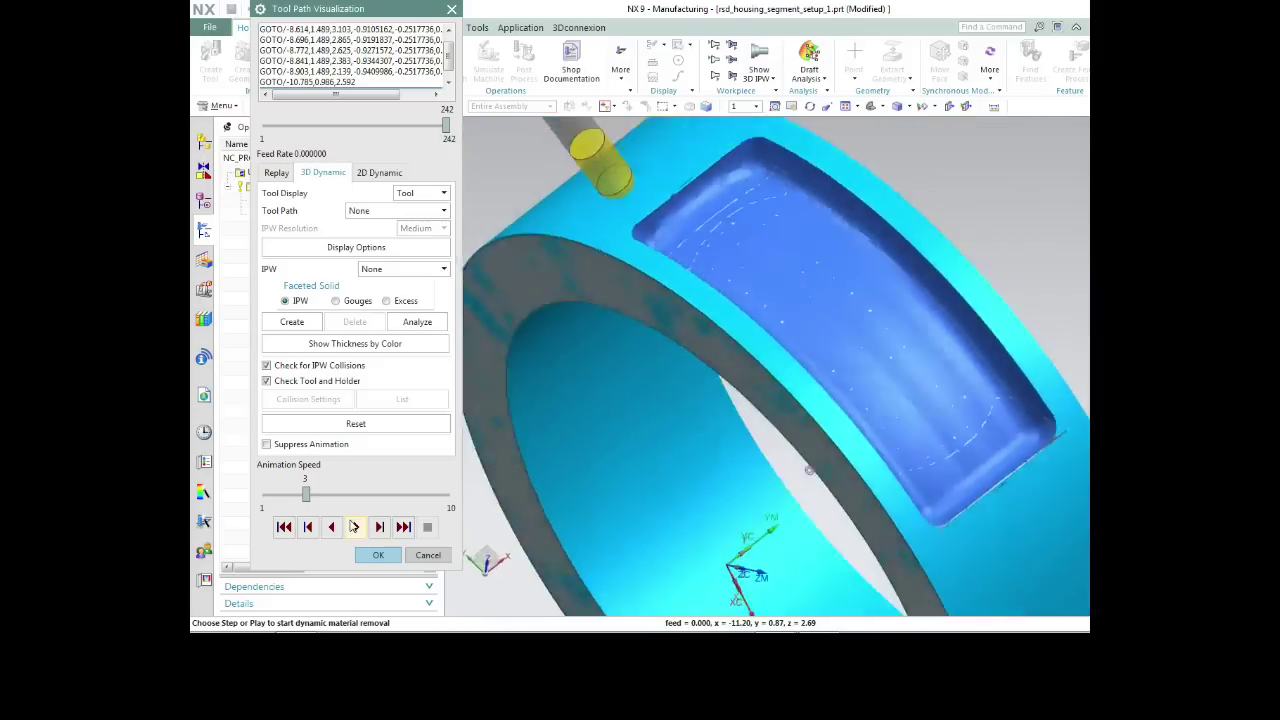
left_click(376, 555)
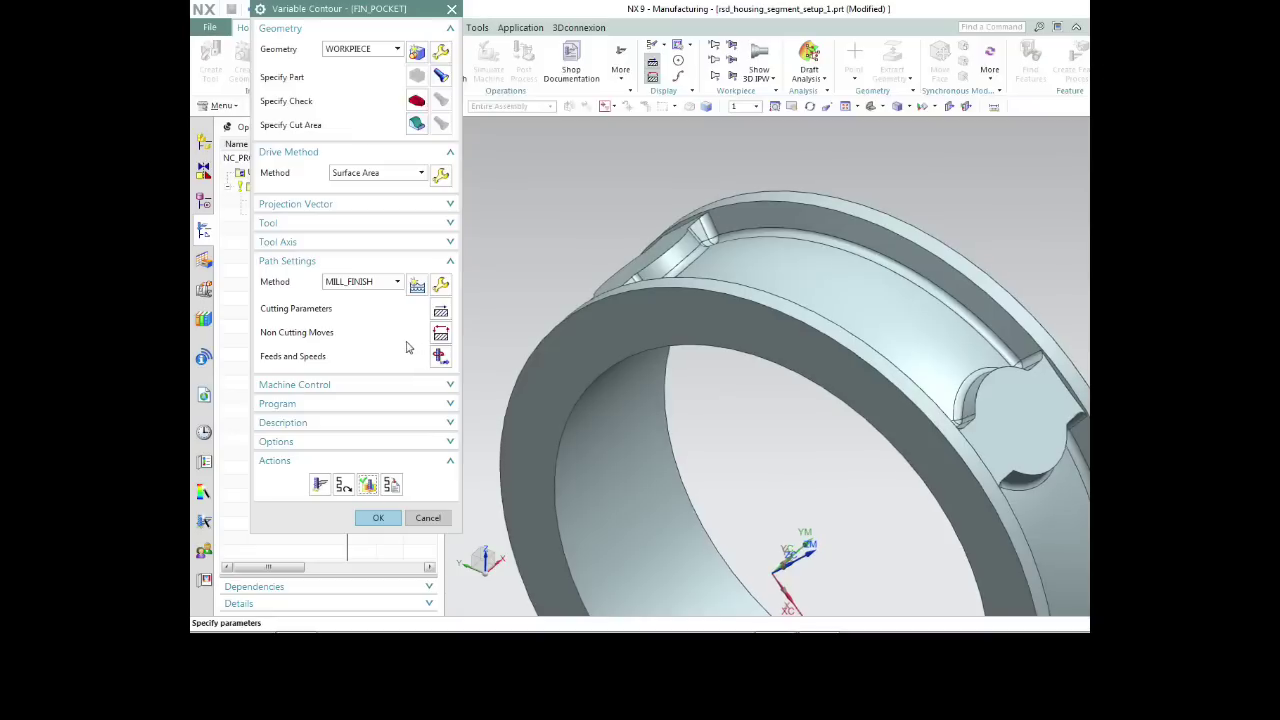
left_click(378, 518)
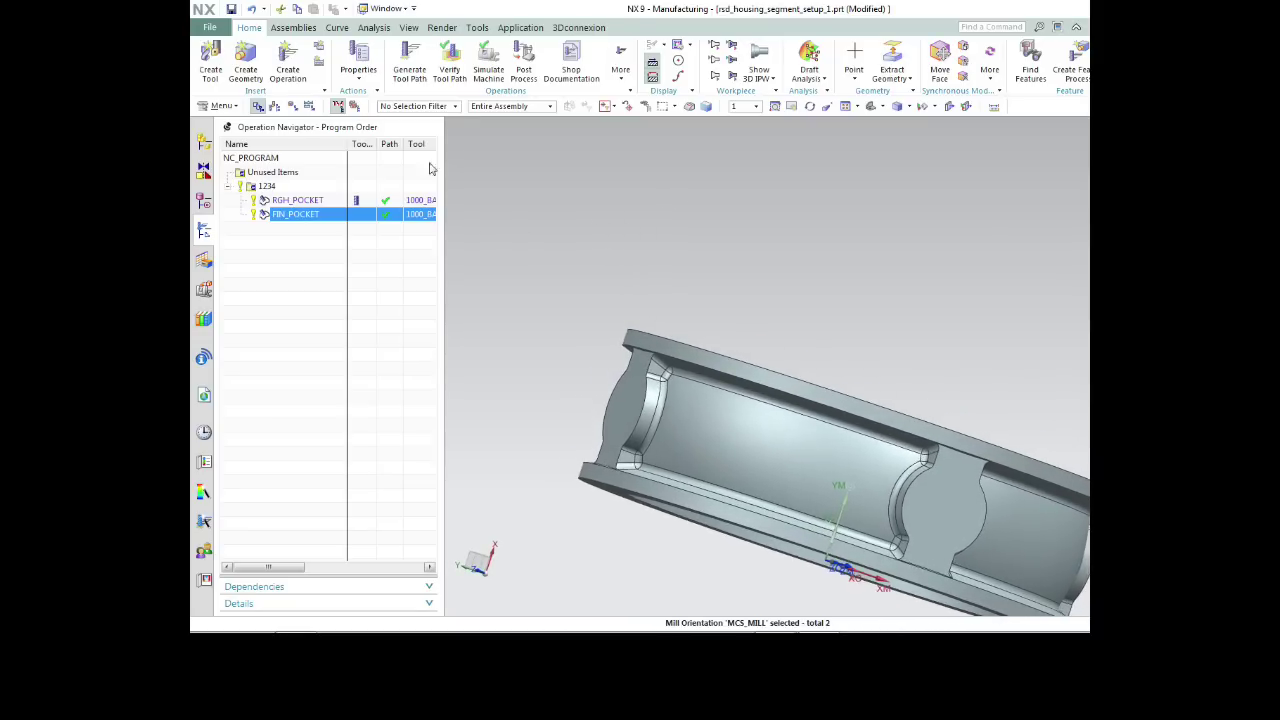
Create a mill_multi-axis Contour Profile operation in program 1234 with tool 0750_BALL_MILL, geometry WORKPIECE and method MILL_FINISH.
left_click(286, 66)
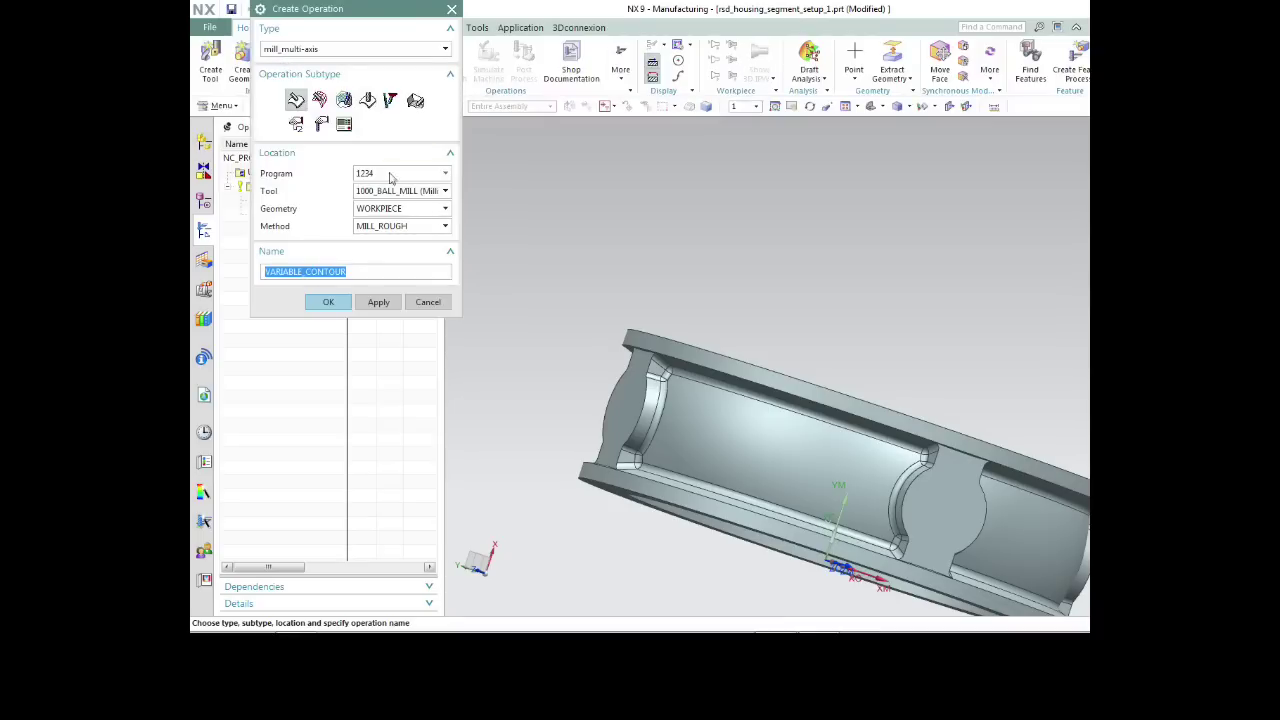
left_click(344, 100)
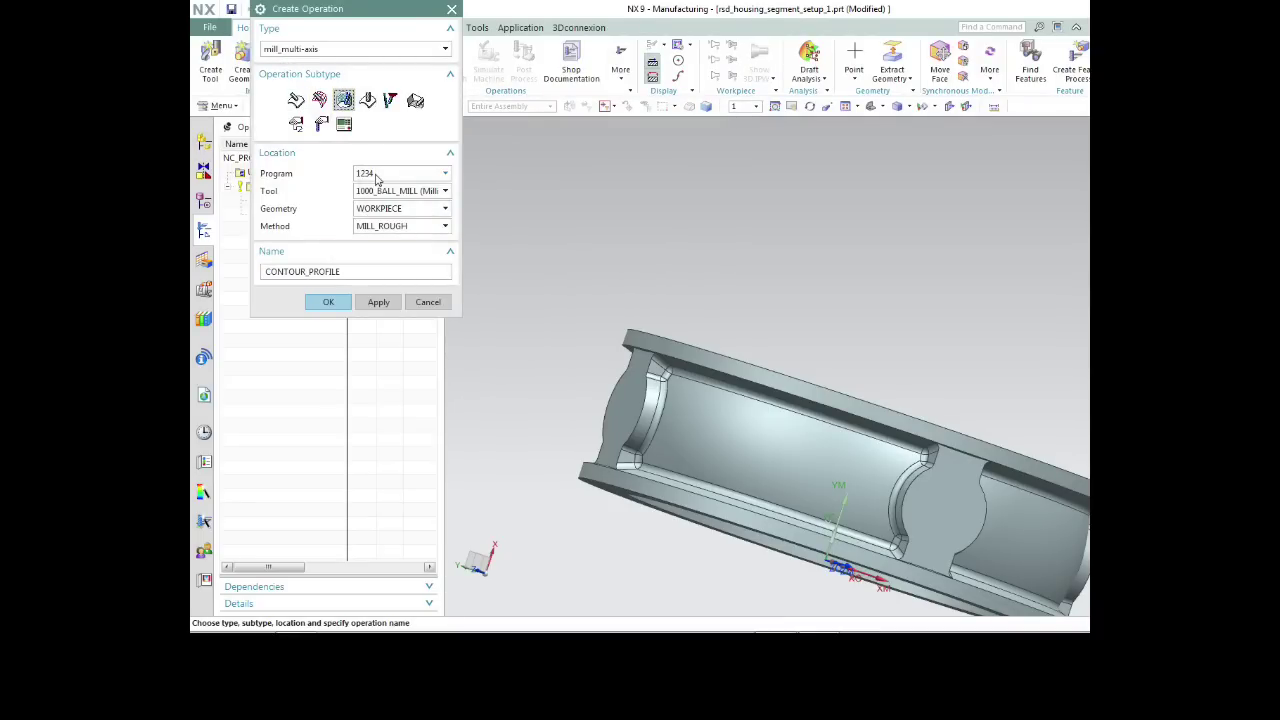
left_click(446, 191)
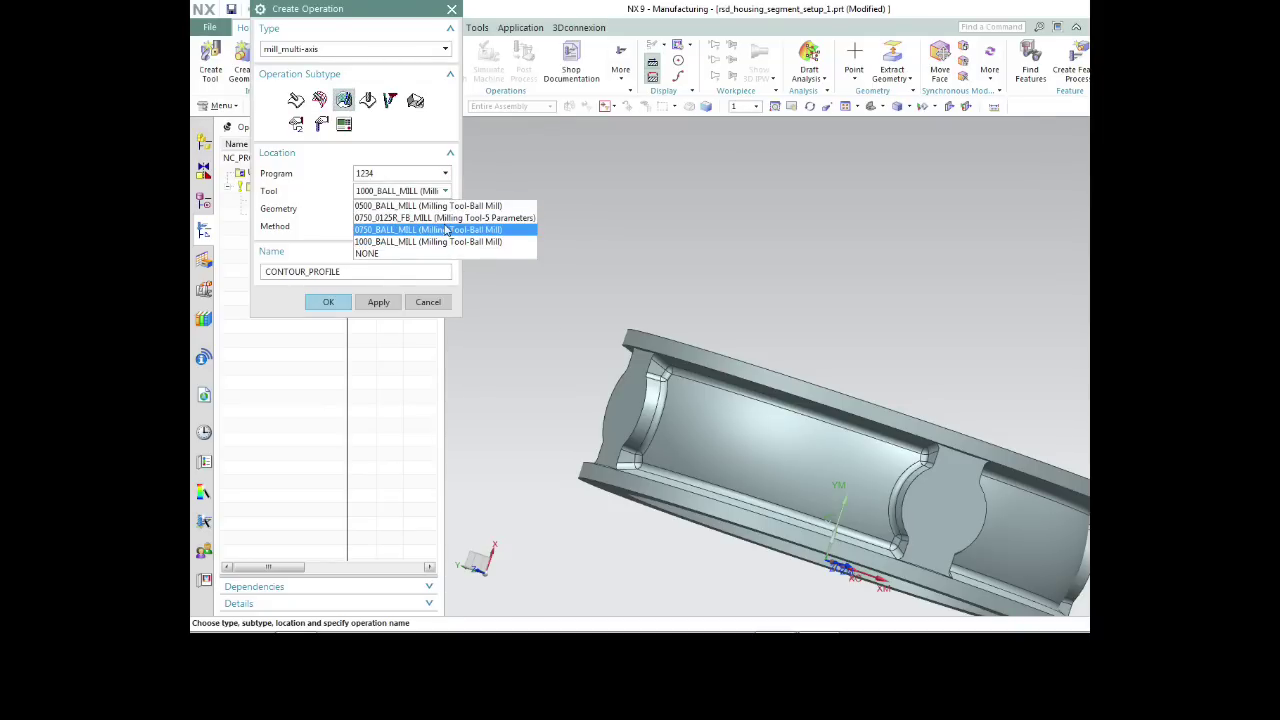
left_click(446, 229)
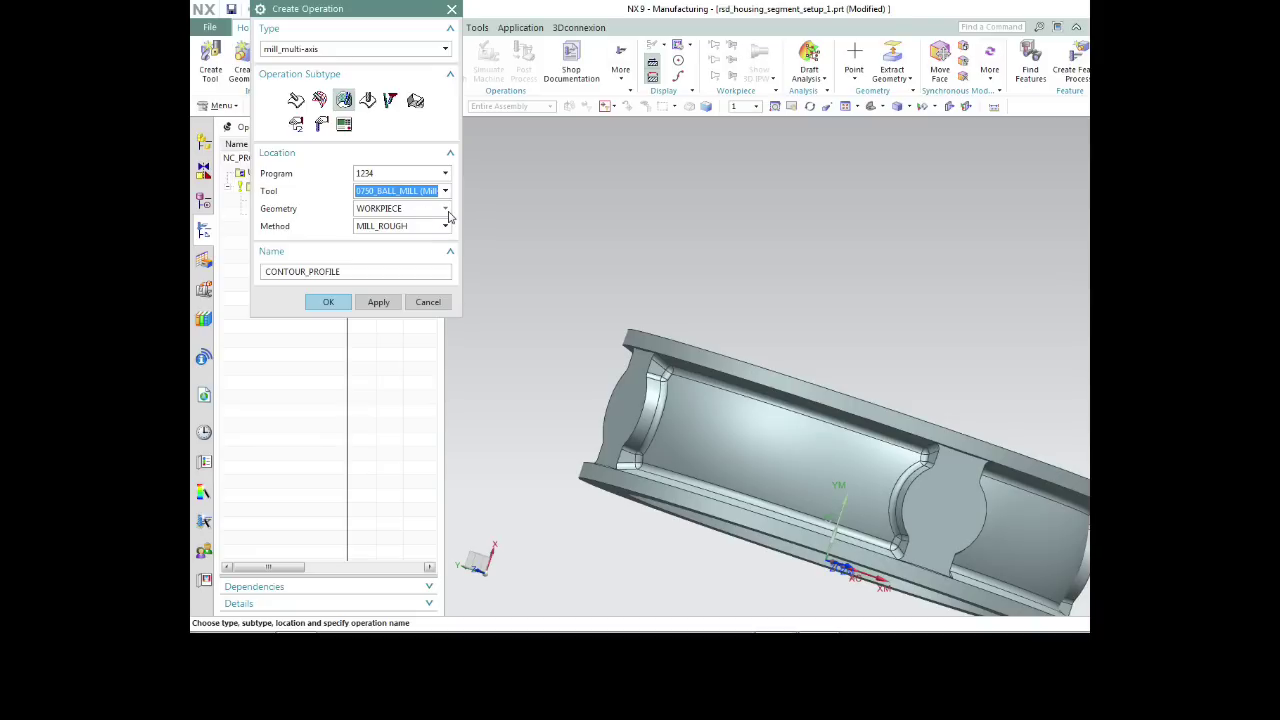
left_click(446, 209)
left_click(448, 213)
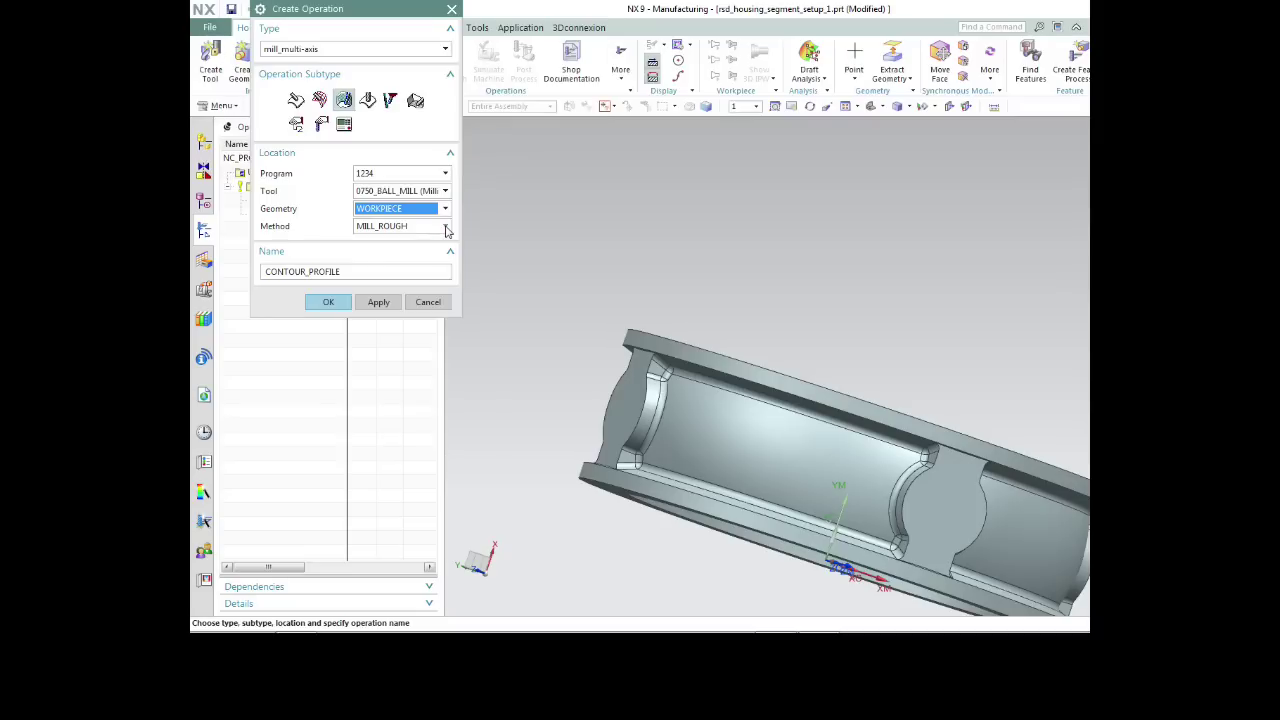
left_click(446, 227)
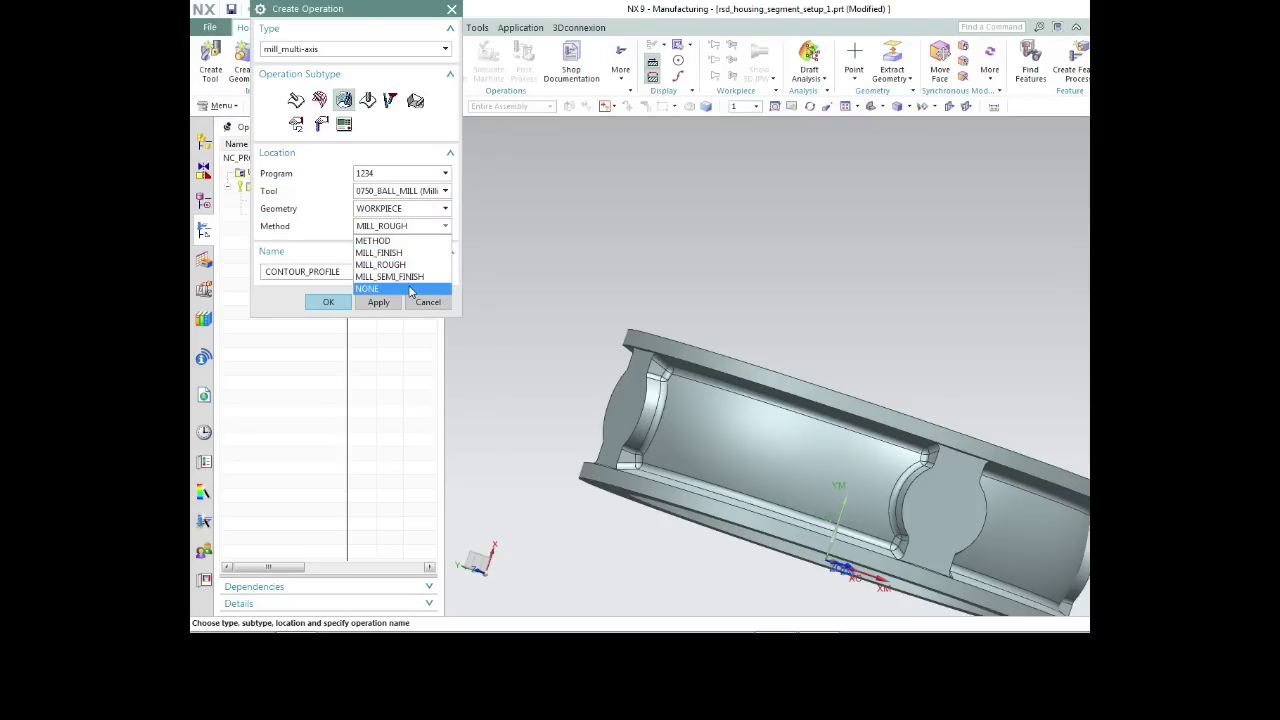
left_click(406, 252)
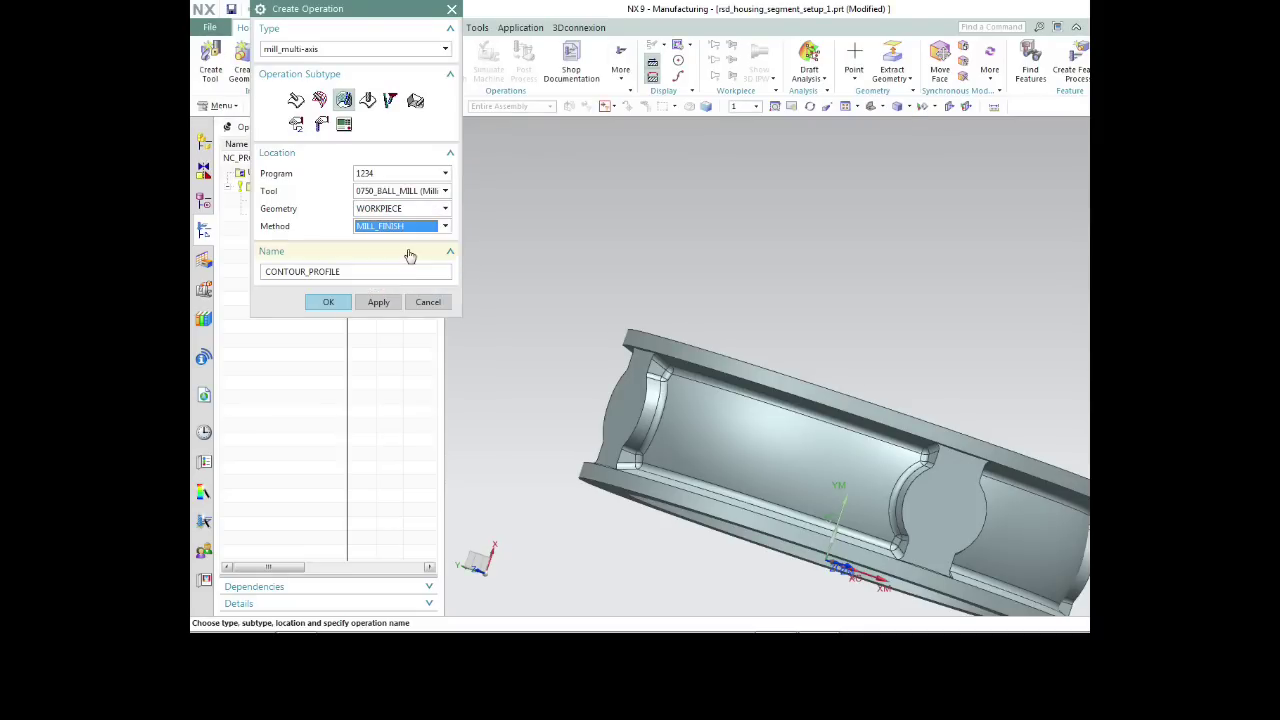
left_click(327, 303)
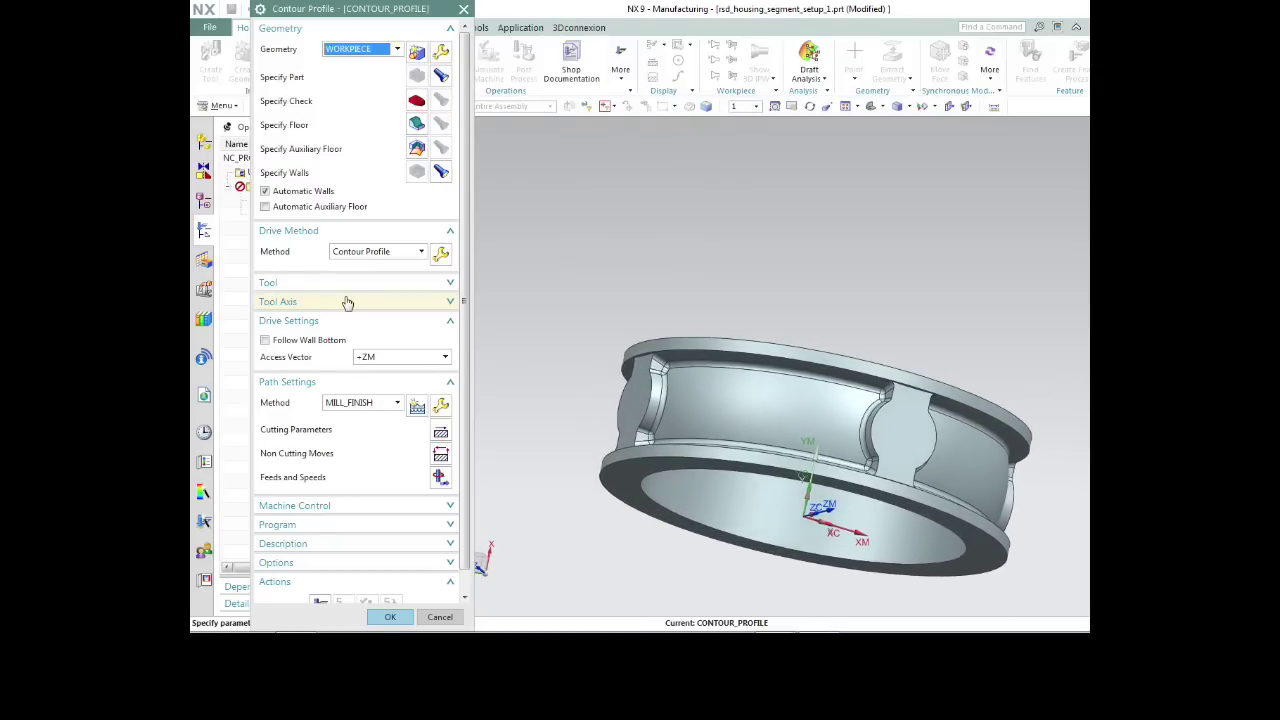
Display the part geometry, then specify the curved pocket bottom face as the floor of CONTOUR_PROFILE.
left_click(441, 80)
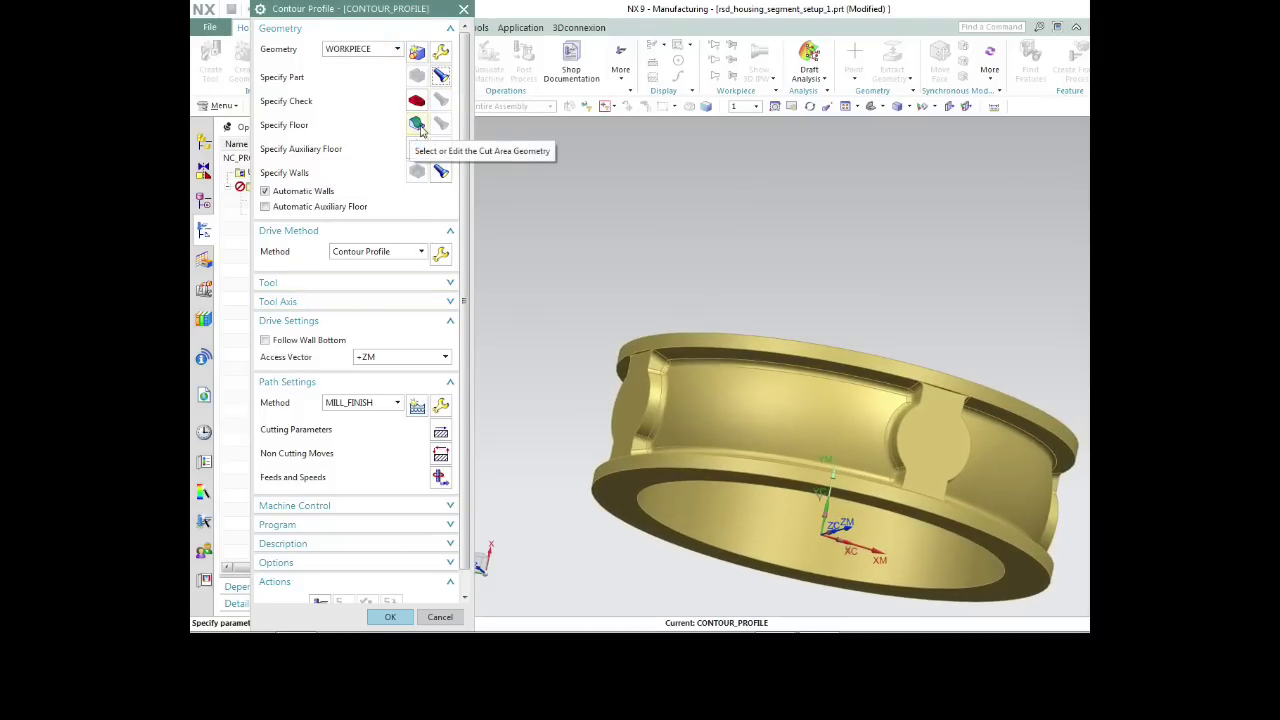
key("Escape")
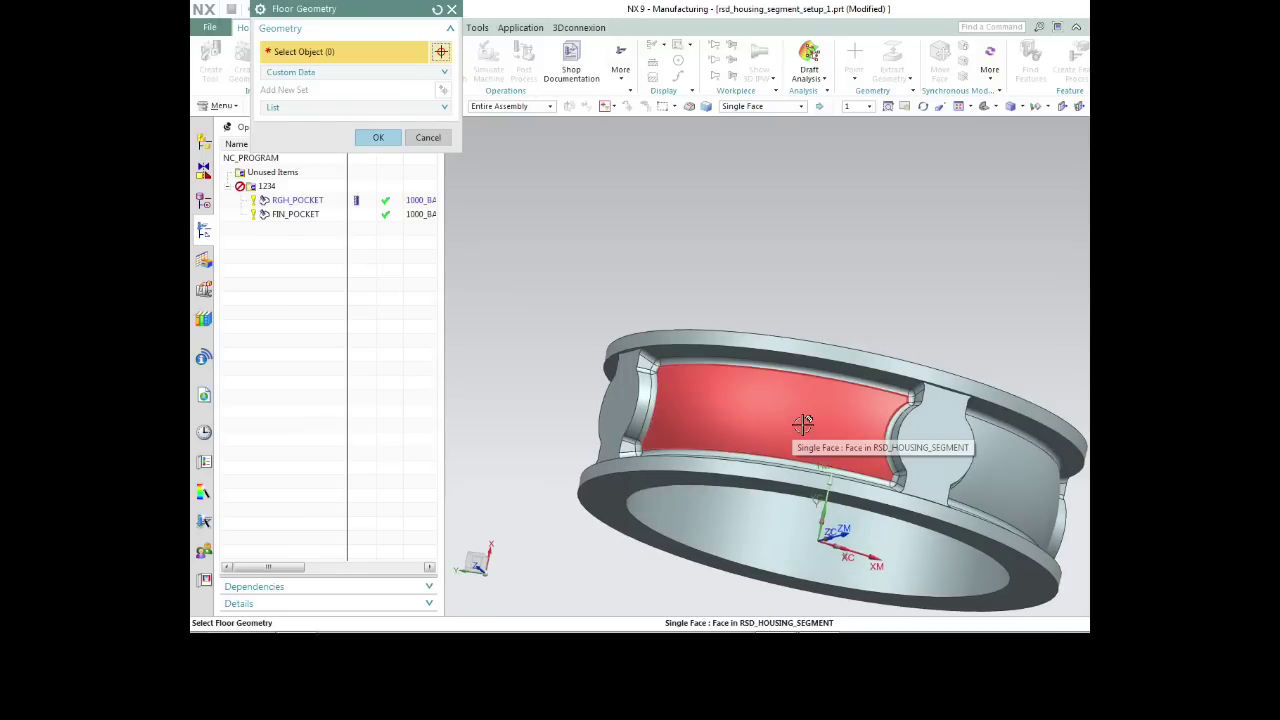
left_click(803, 424)
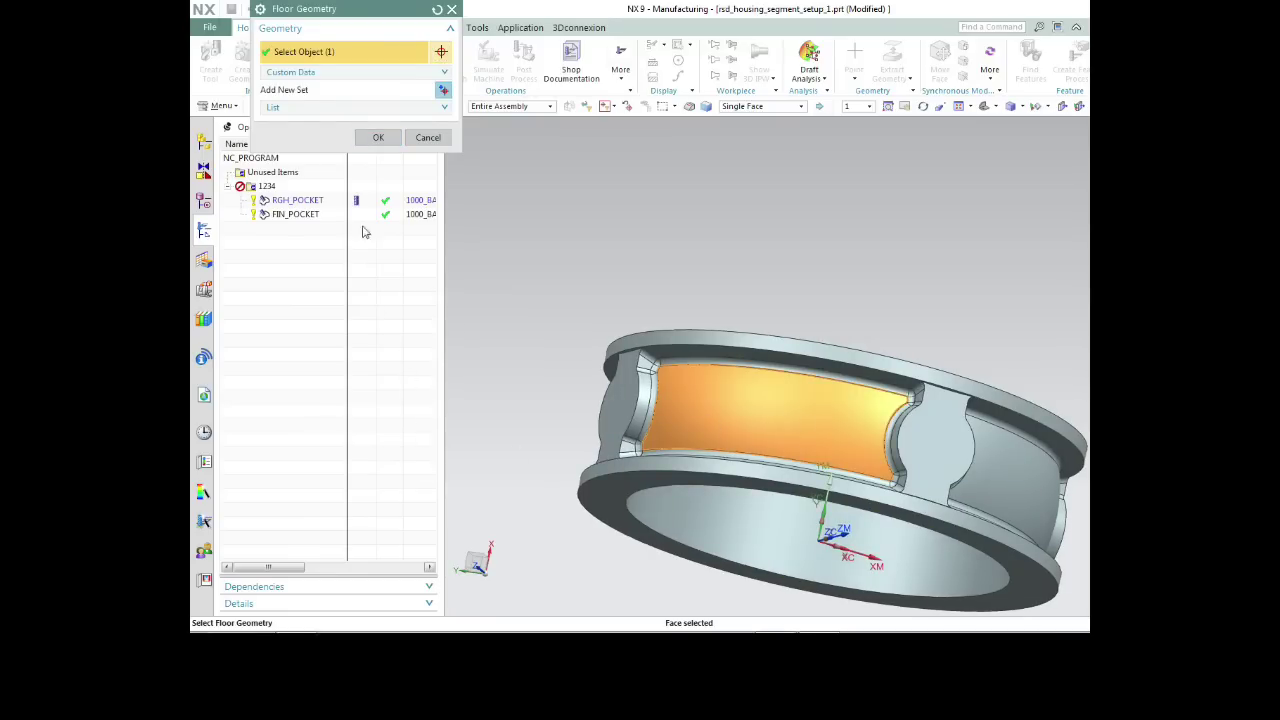
left_click(372, 141)
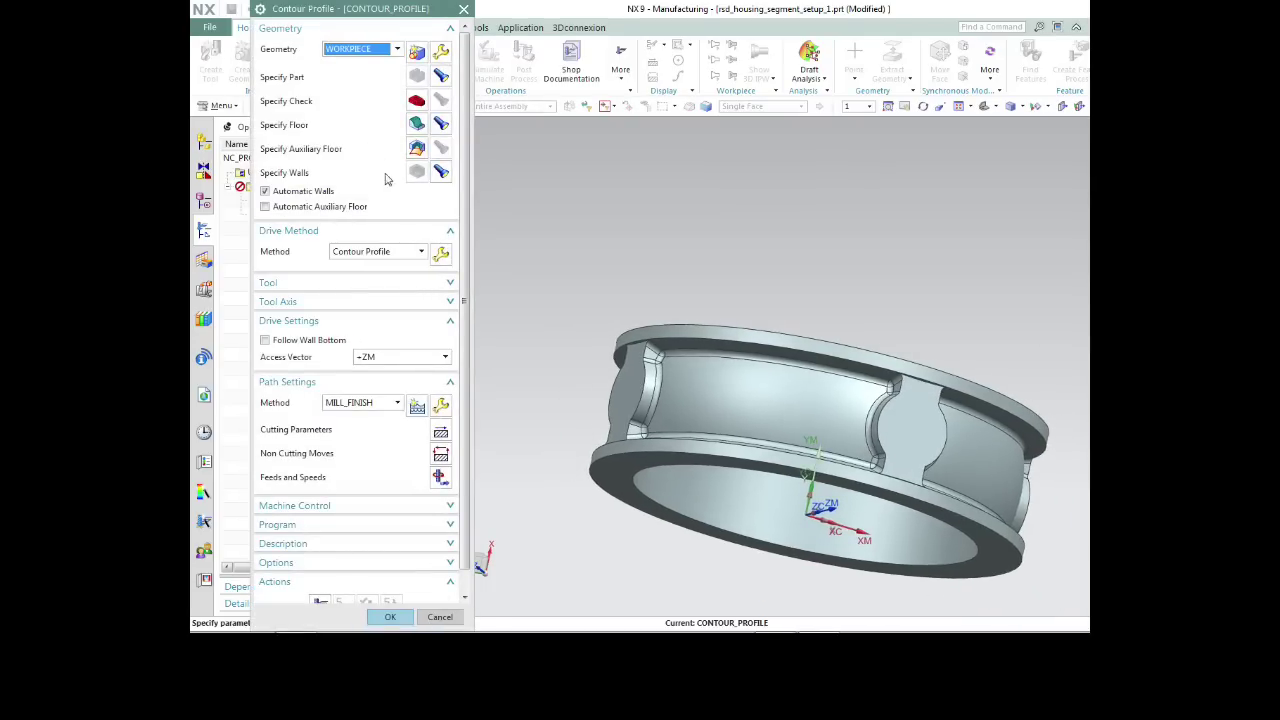
Display the automatically detected pocket walls and generate the CONTOUR_PROFILE tool path.
left_click(441, 174)
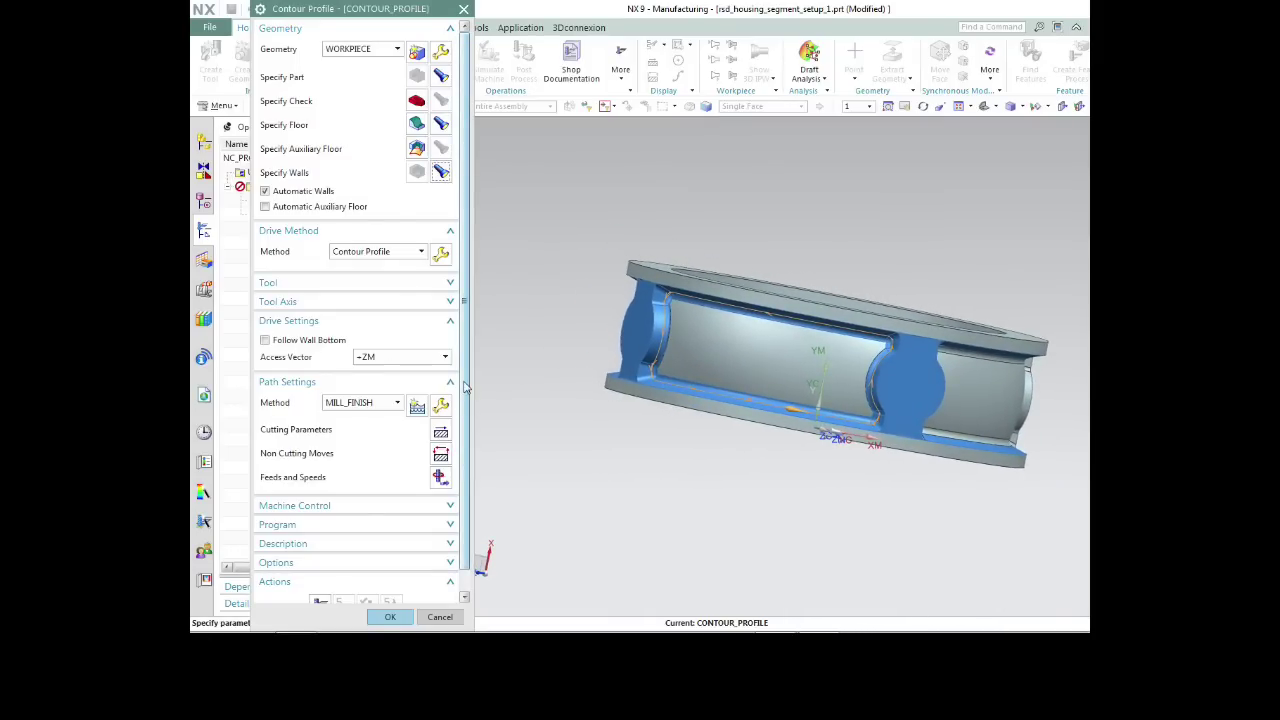
scroll(455, 480, "down", 1)
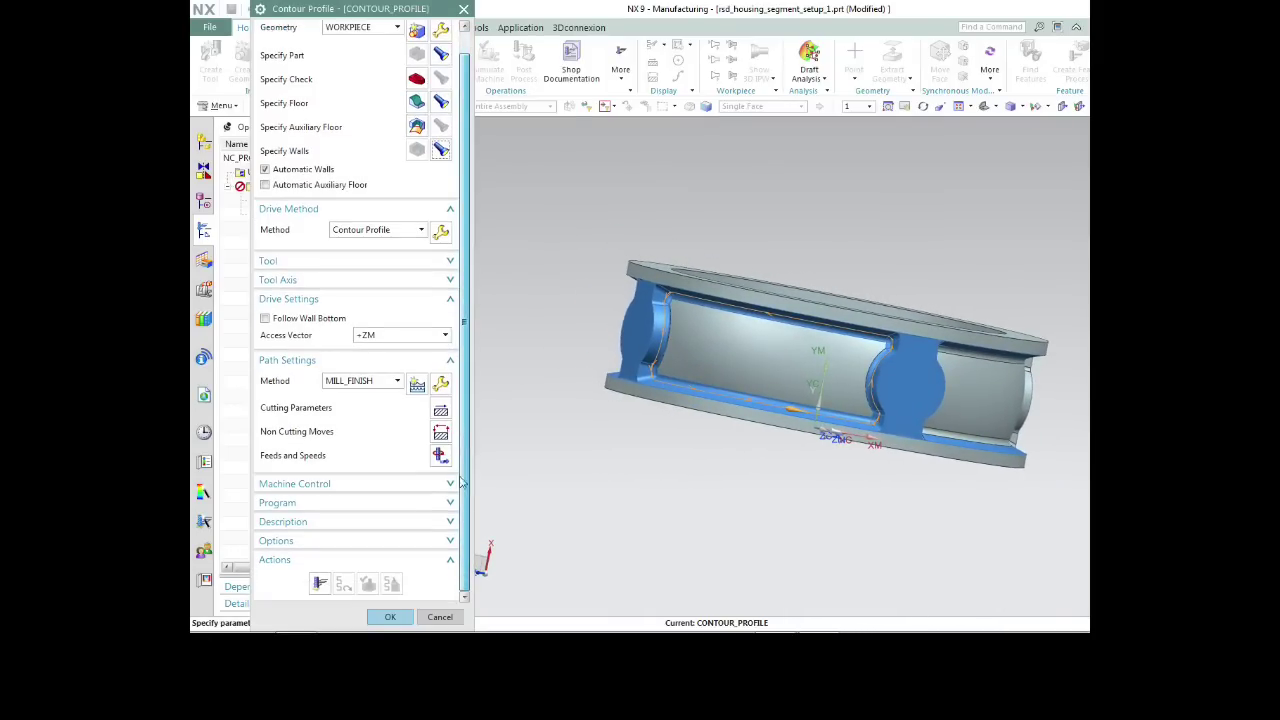
left_click(318, 584)
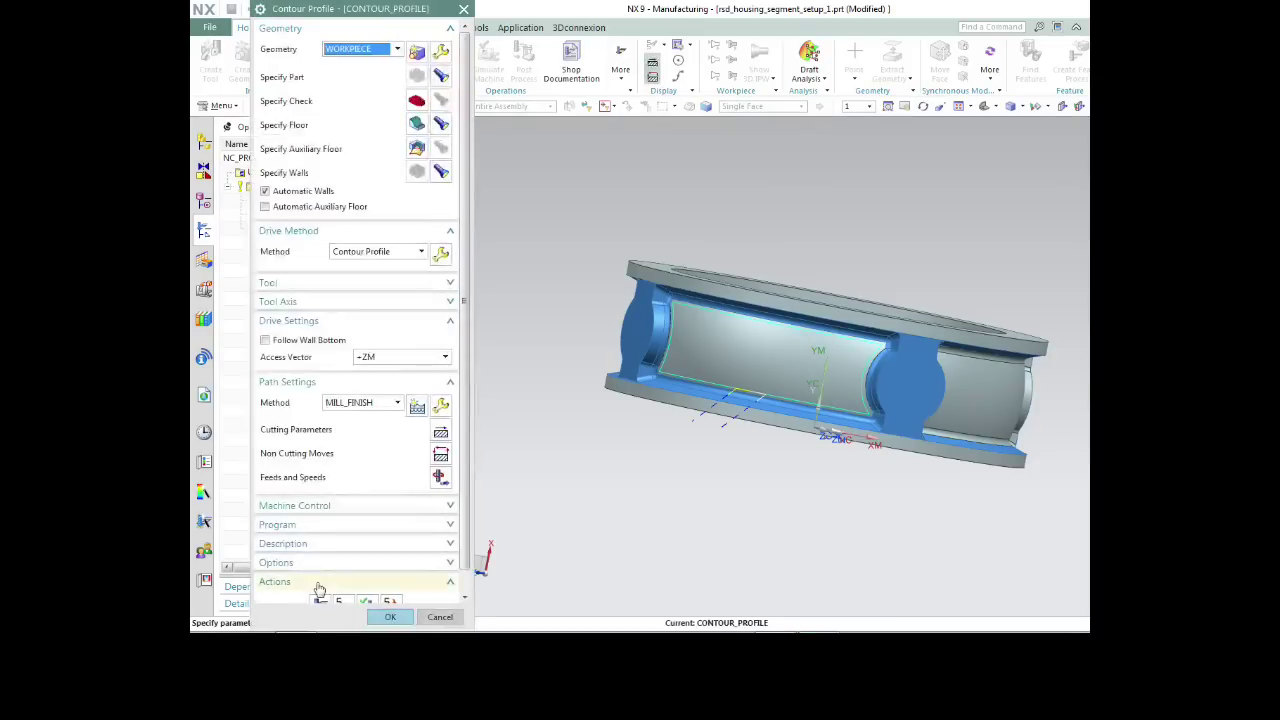
Verify the CONTOUR_PROFILE tool path with a 3D Dynamic material removal simulation.
middle_click_drag(894, 531, 623, 608)
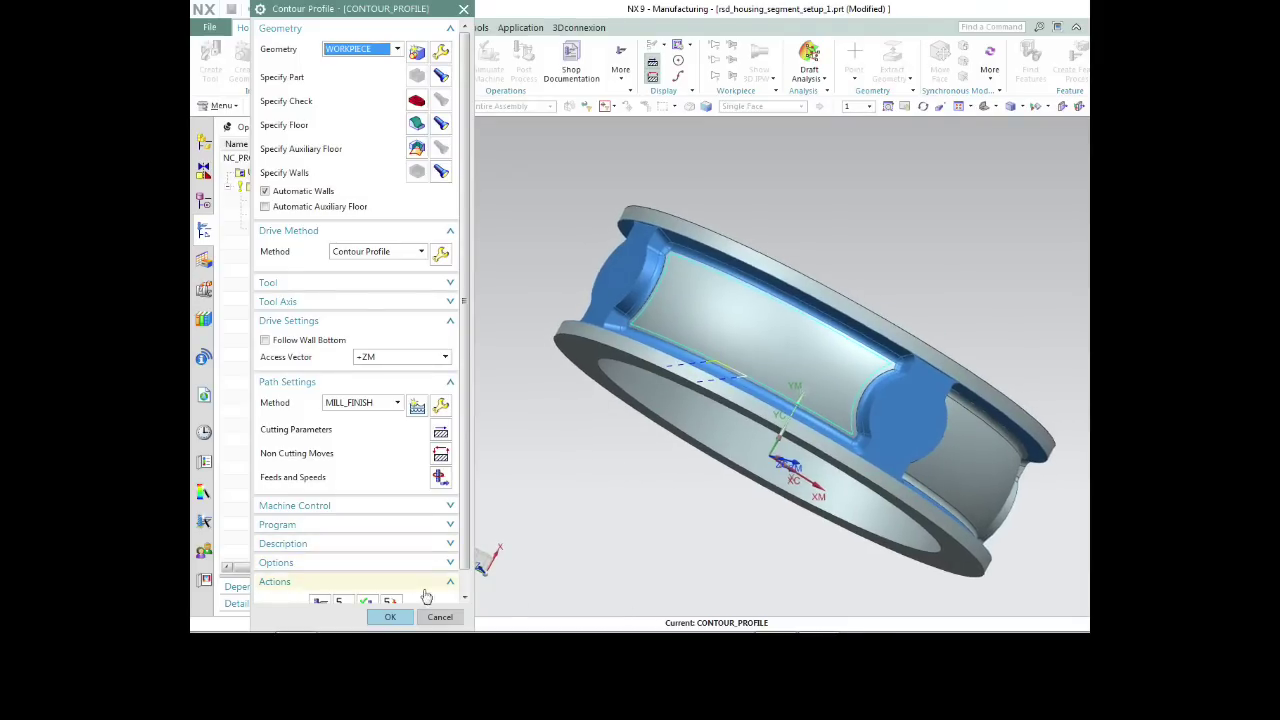
scroll(455, 555, "down", 1)
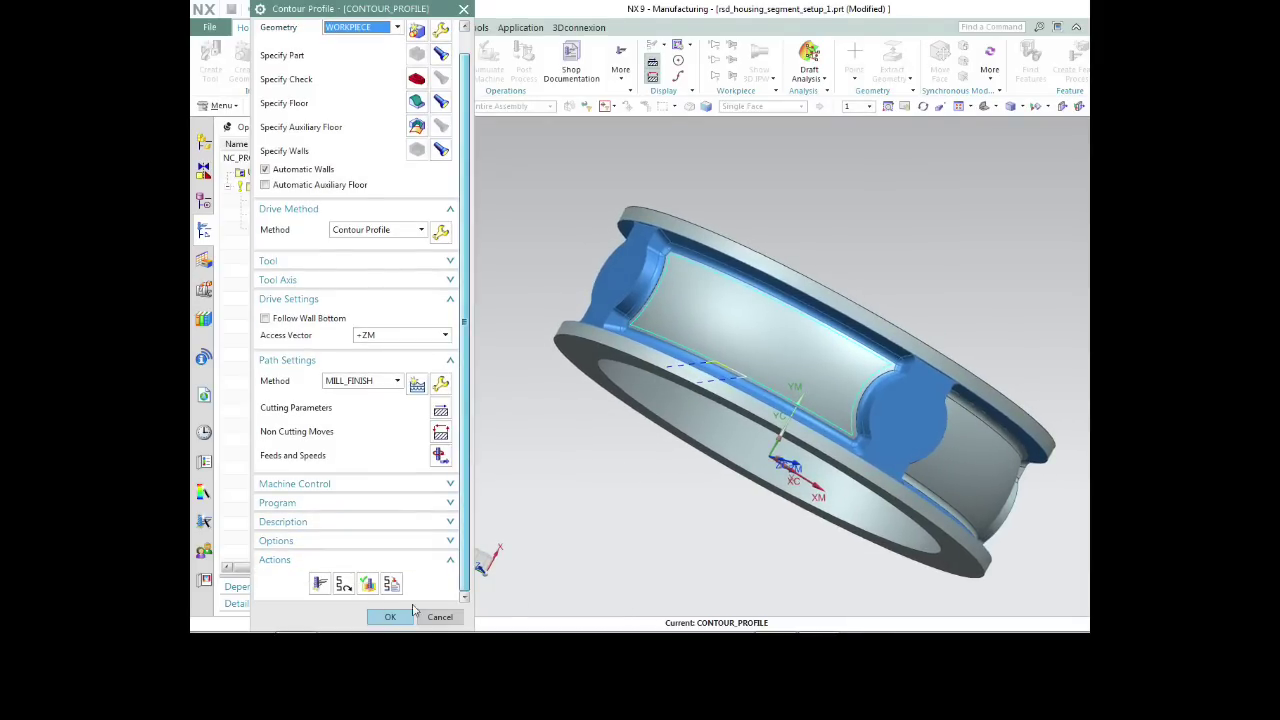
middle_click(368, 583)
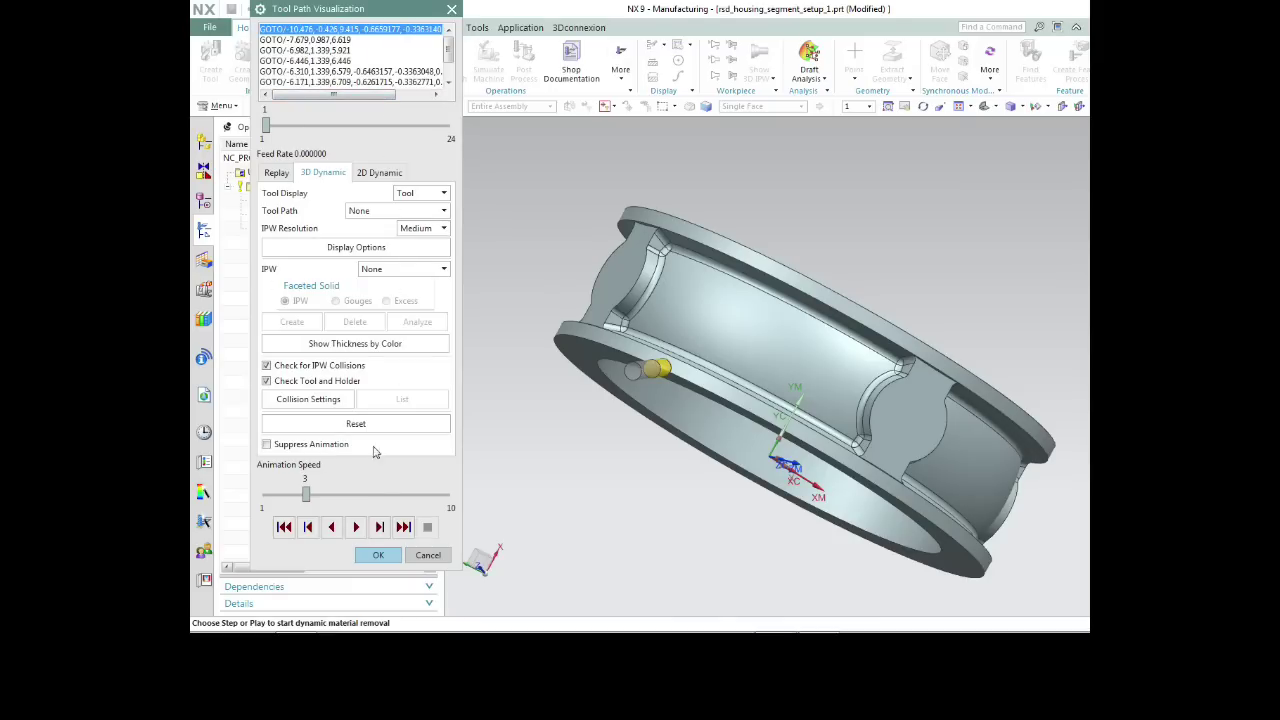
left_click(355, 526)
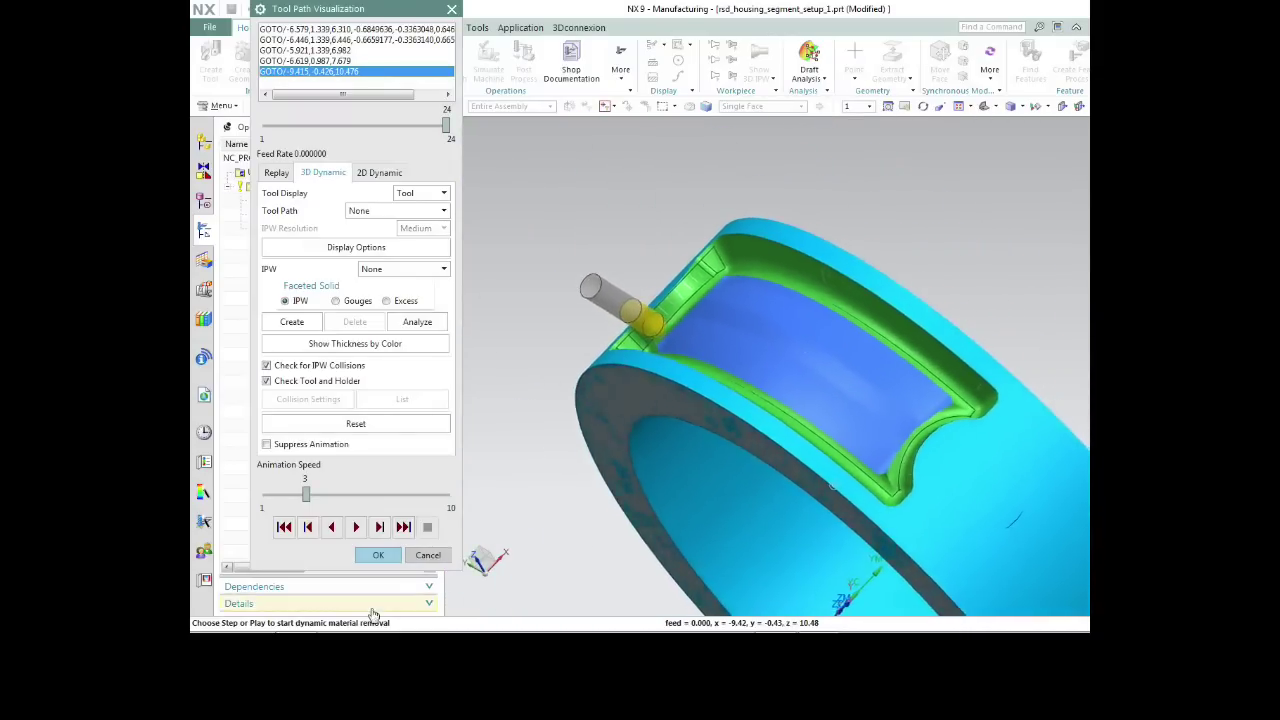
left_click(378, 555)
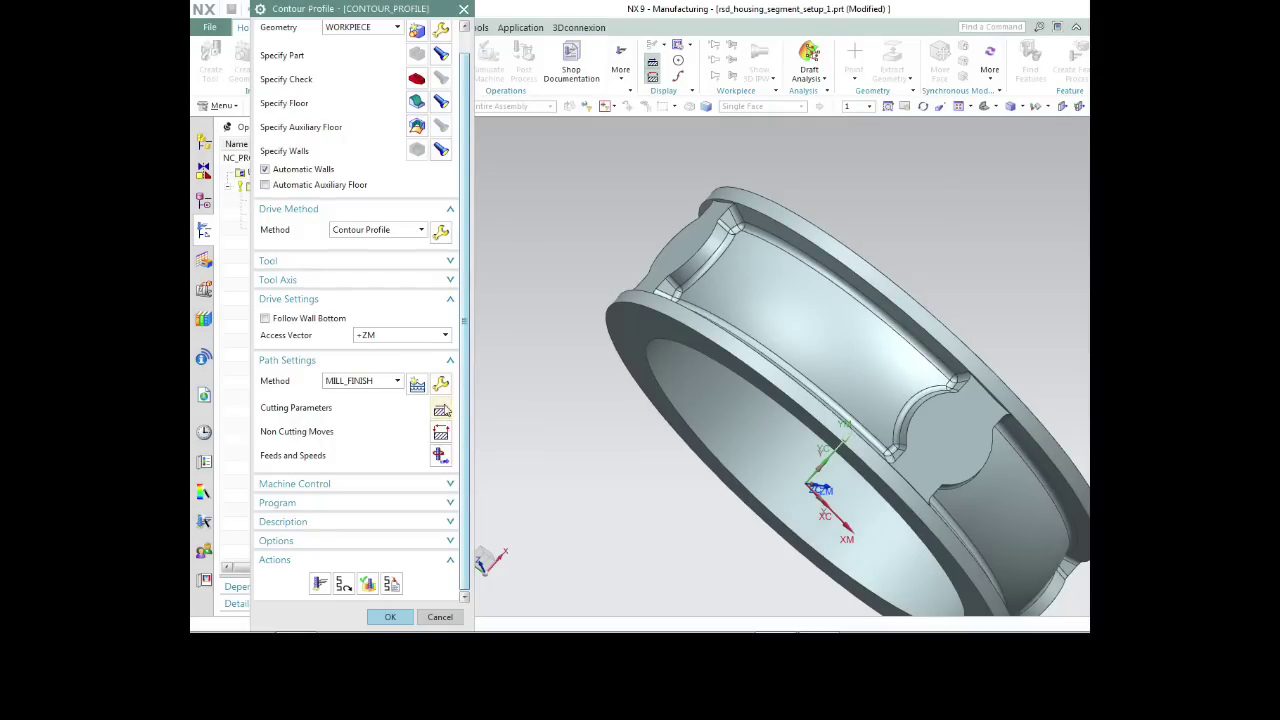
Enable multiple side passes in the CONTOUR_PROFILE cutting parameters with a side stock offset of 0.2.
left_click(442, 410)
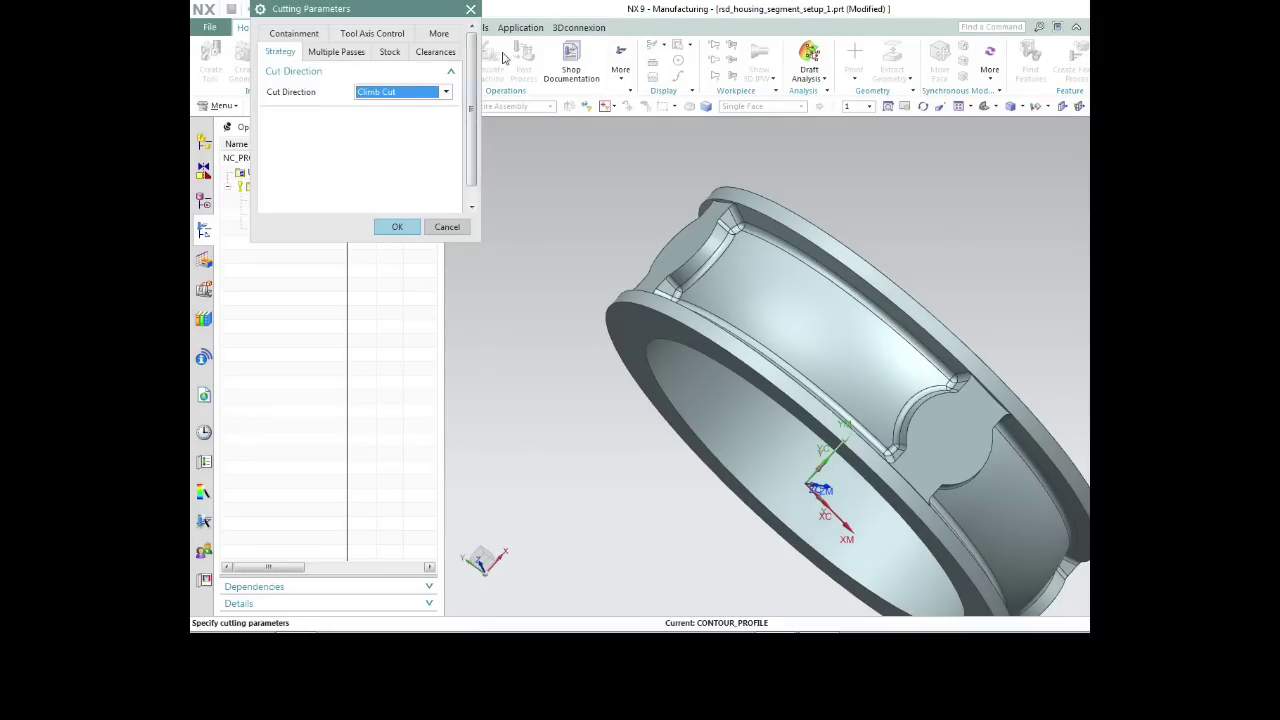
left_click(344, 54)
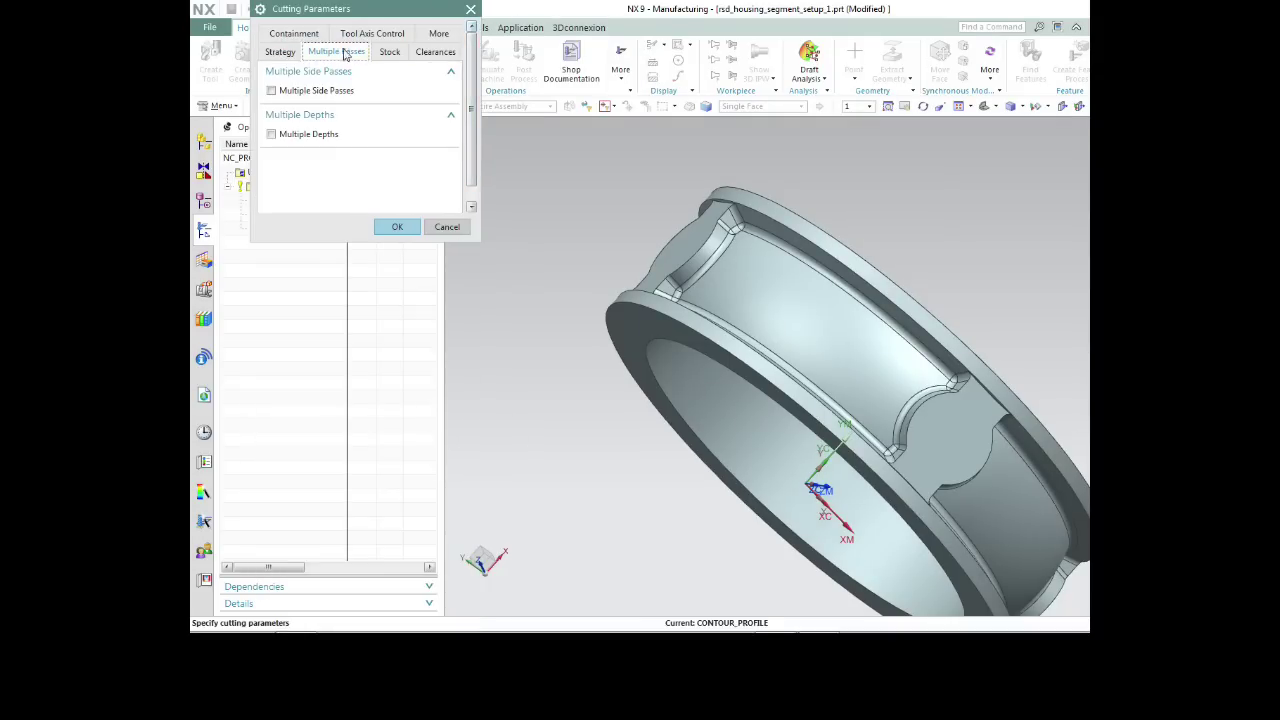
left_click(271, 91)
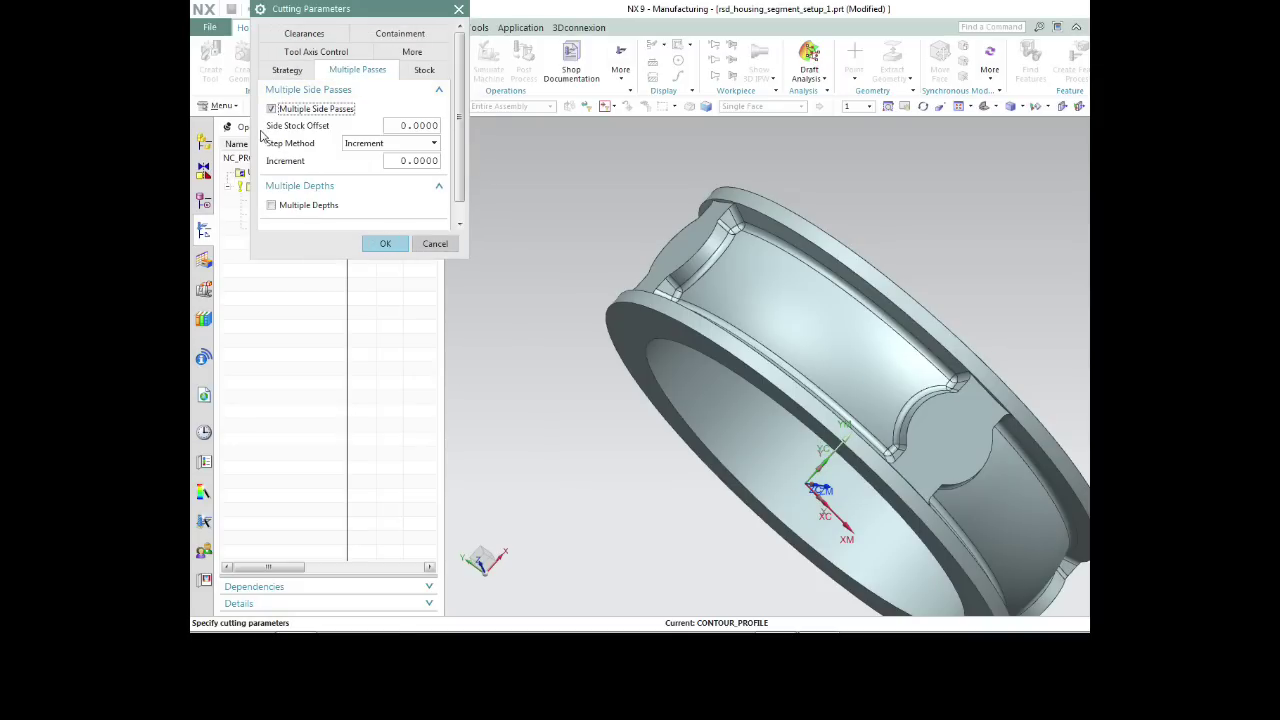
double_click(419, 125)
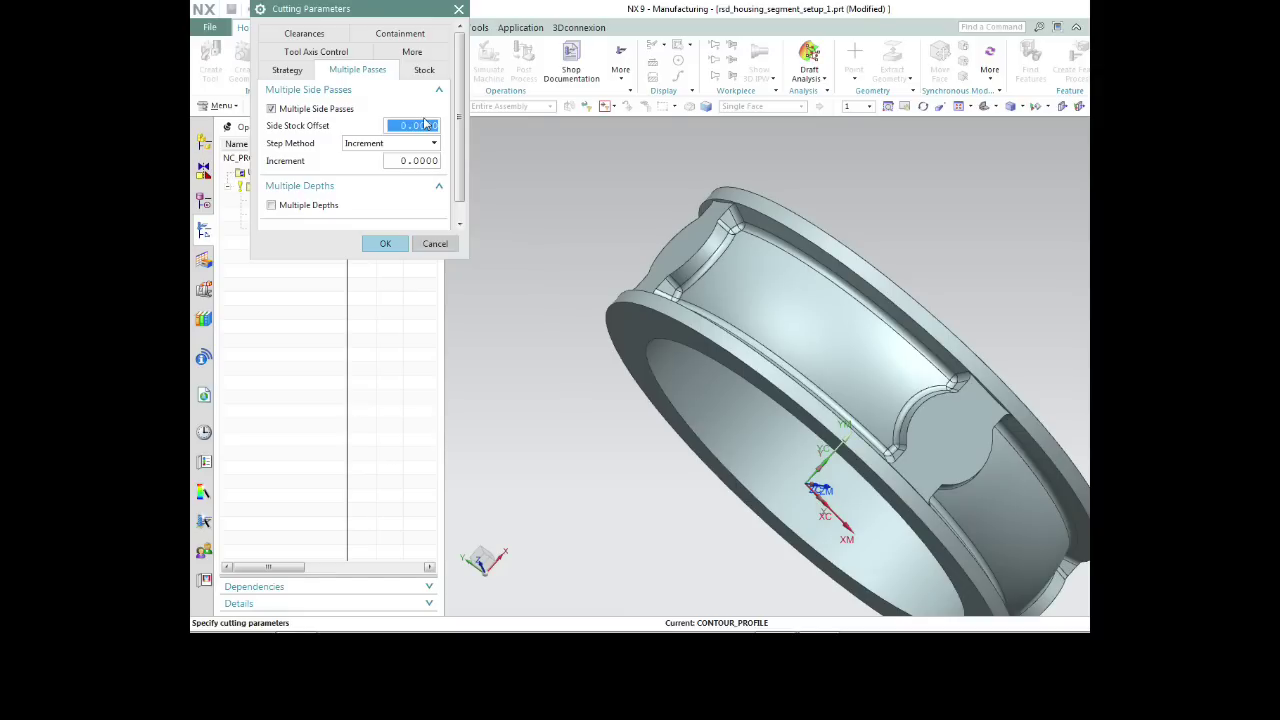
type(".2")
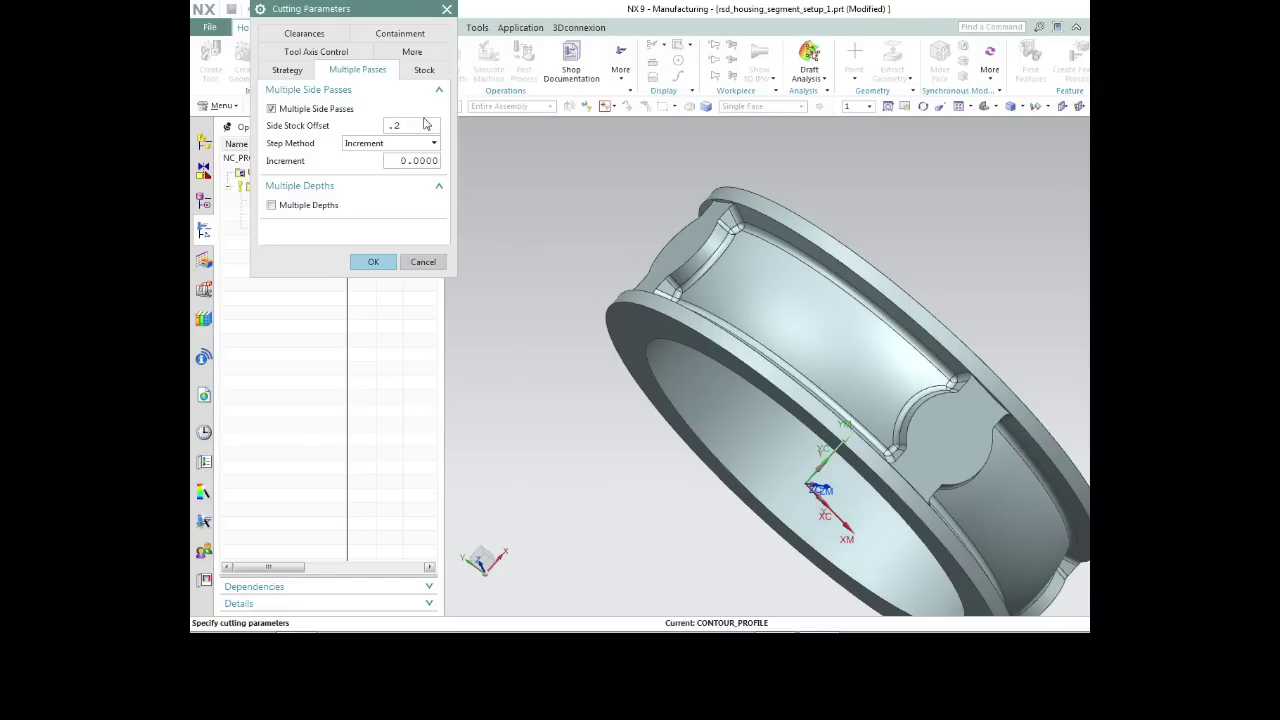
key("Tab")
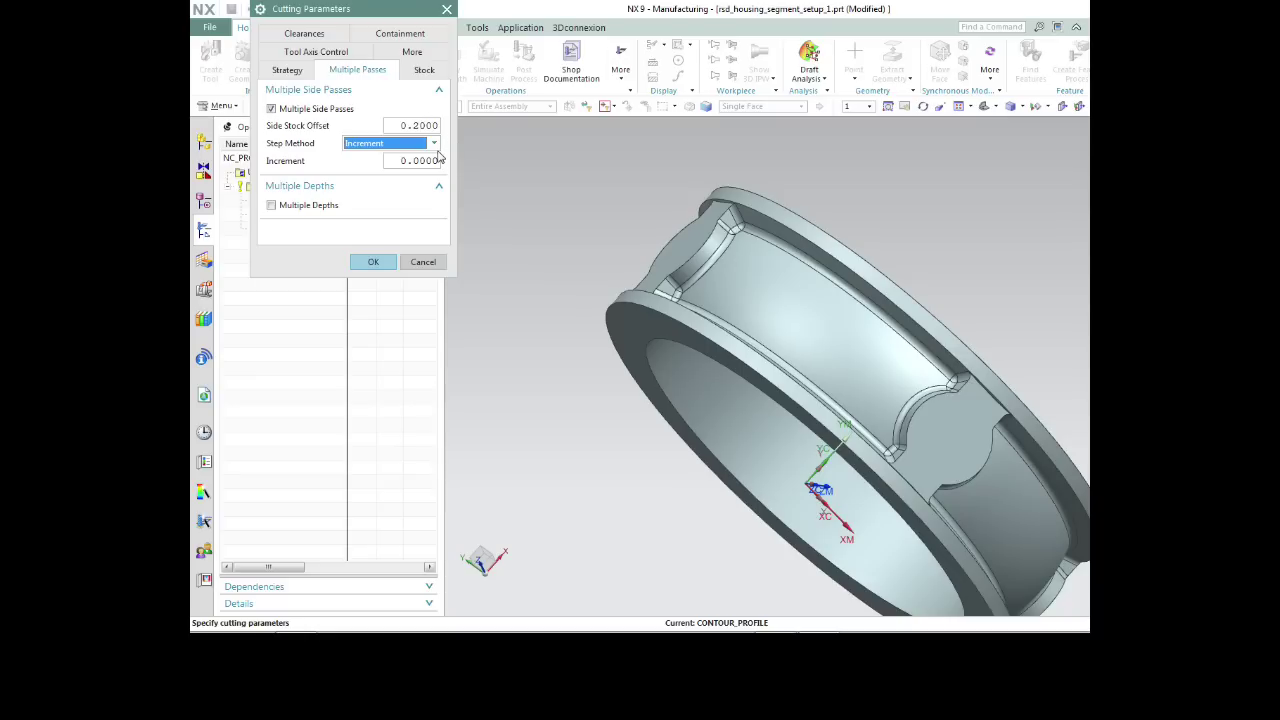
Set the side passes' step method to Passes with 3 passes and regenerate the CONTOUR_PROFILE tool path.
left_click(434, 143)
left_click(404, 171)
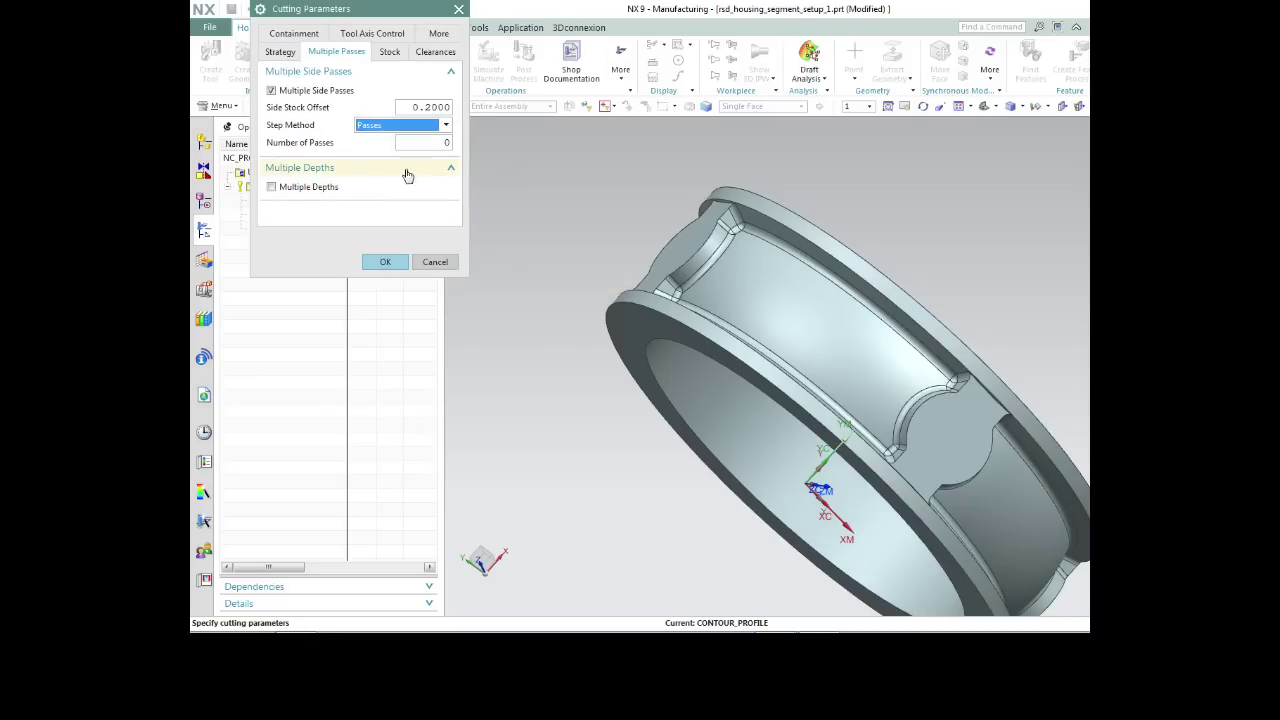
double_click(433, 143)
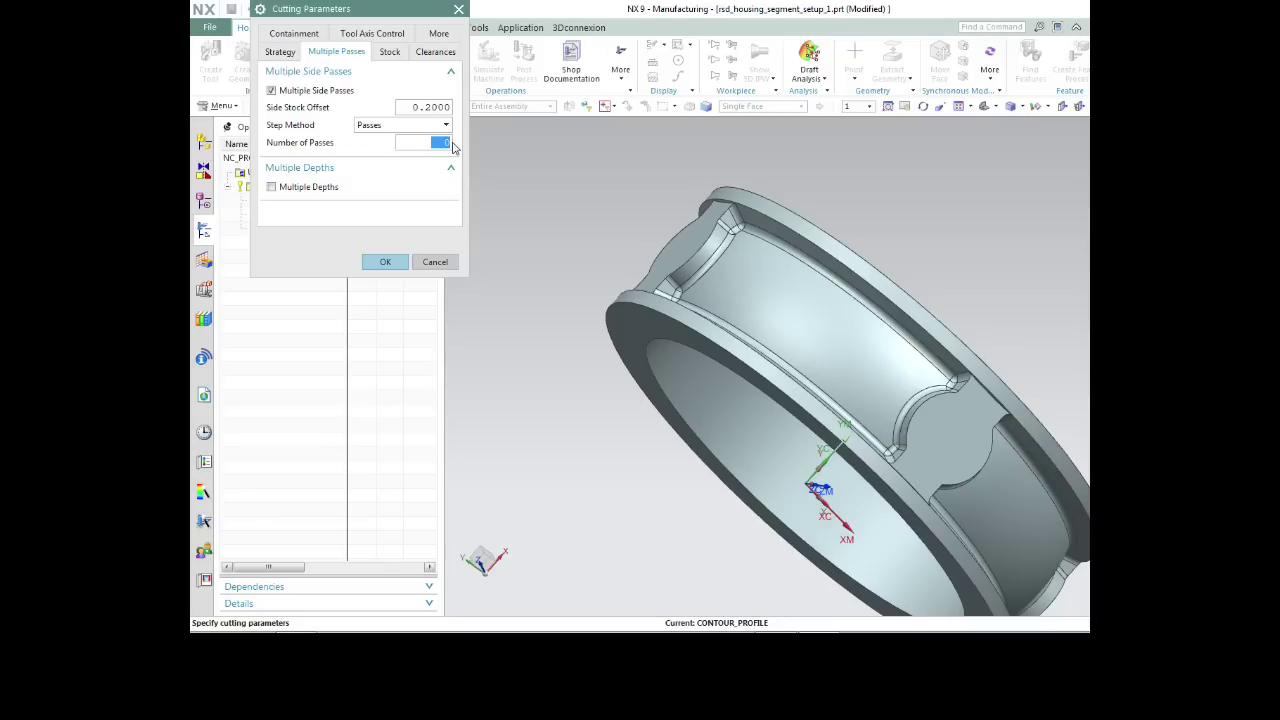
type("3")
left_click(382, 250)
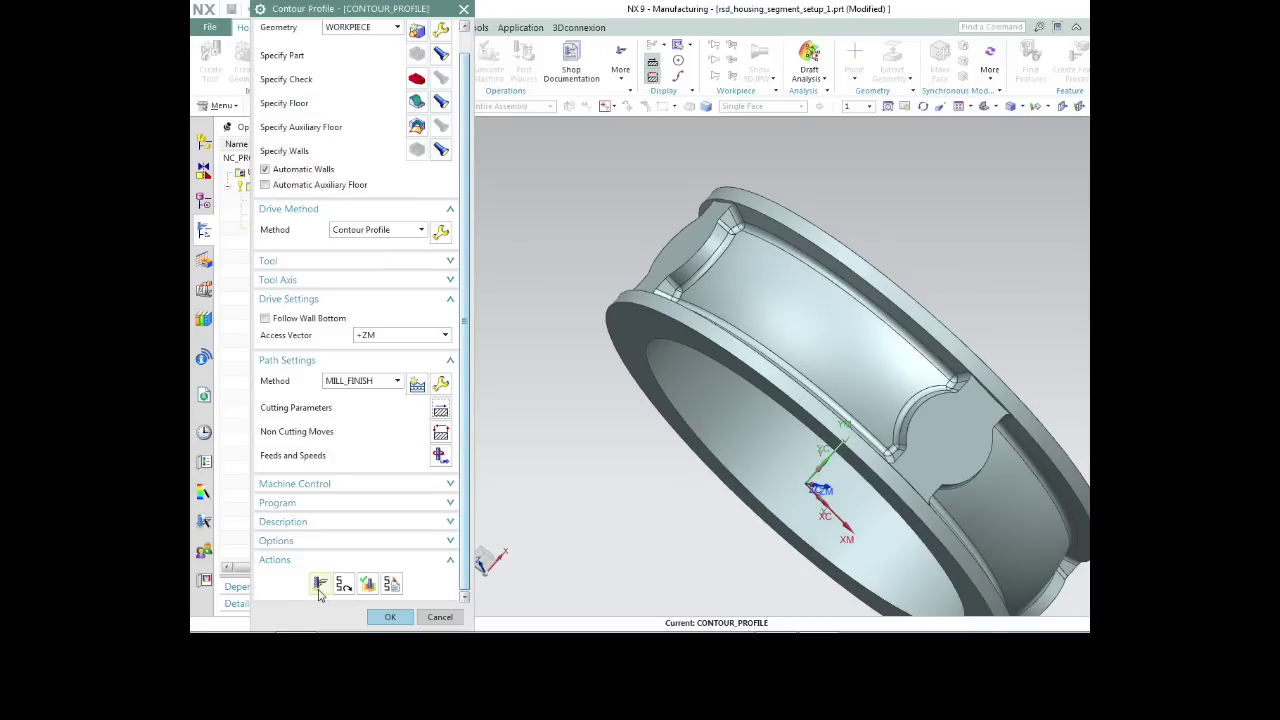
left_click(320, 586)
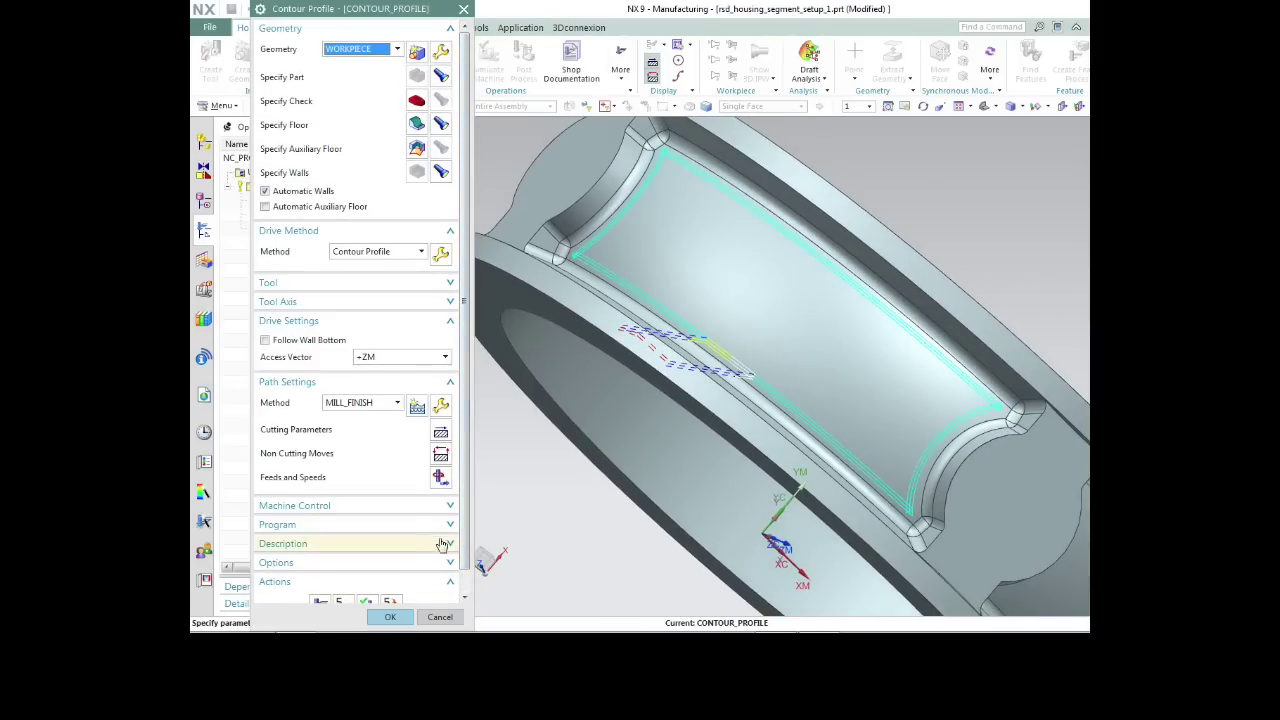
Simulate the multi-pass wall finishing path with 3D Dynamic material removal and inspect the machined pocket walls.
left_click(465, 598)
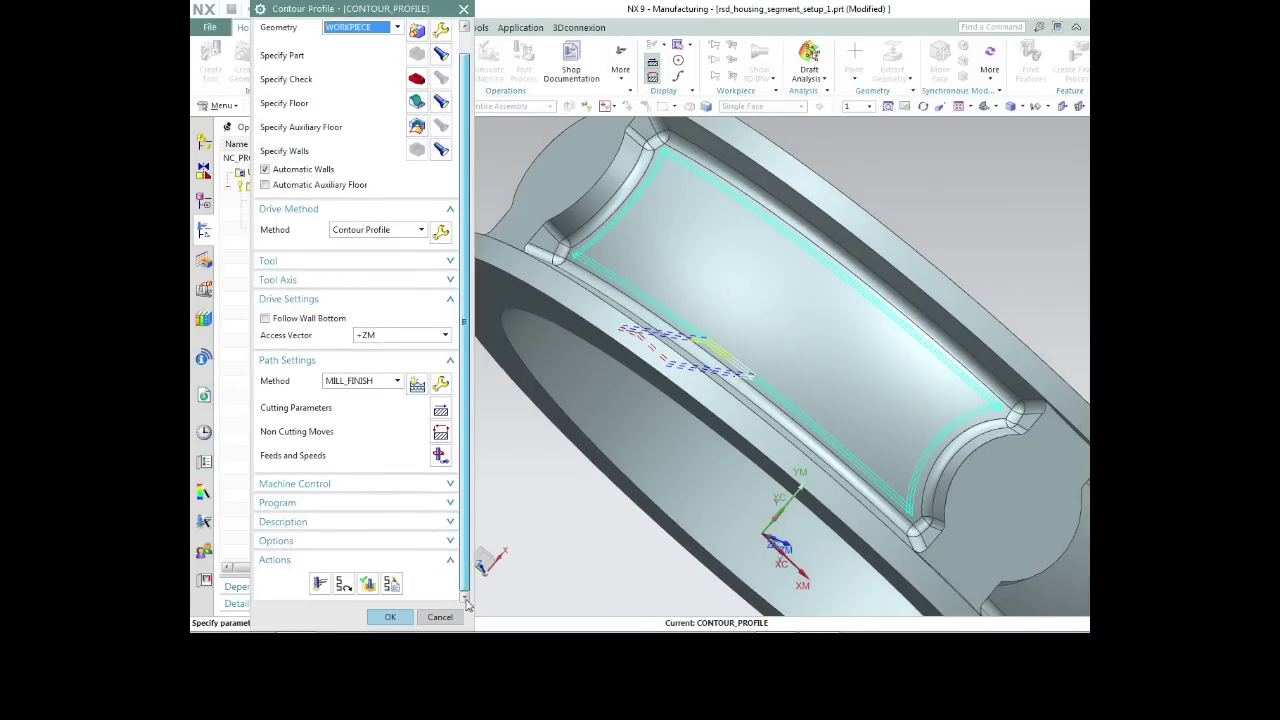
left_click(368, 584)
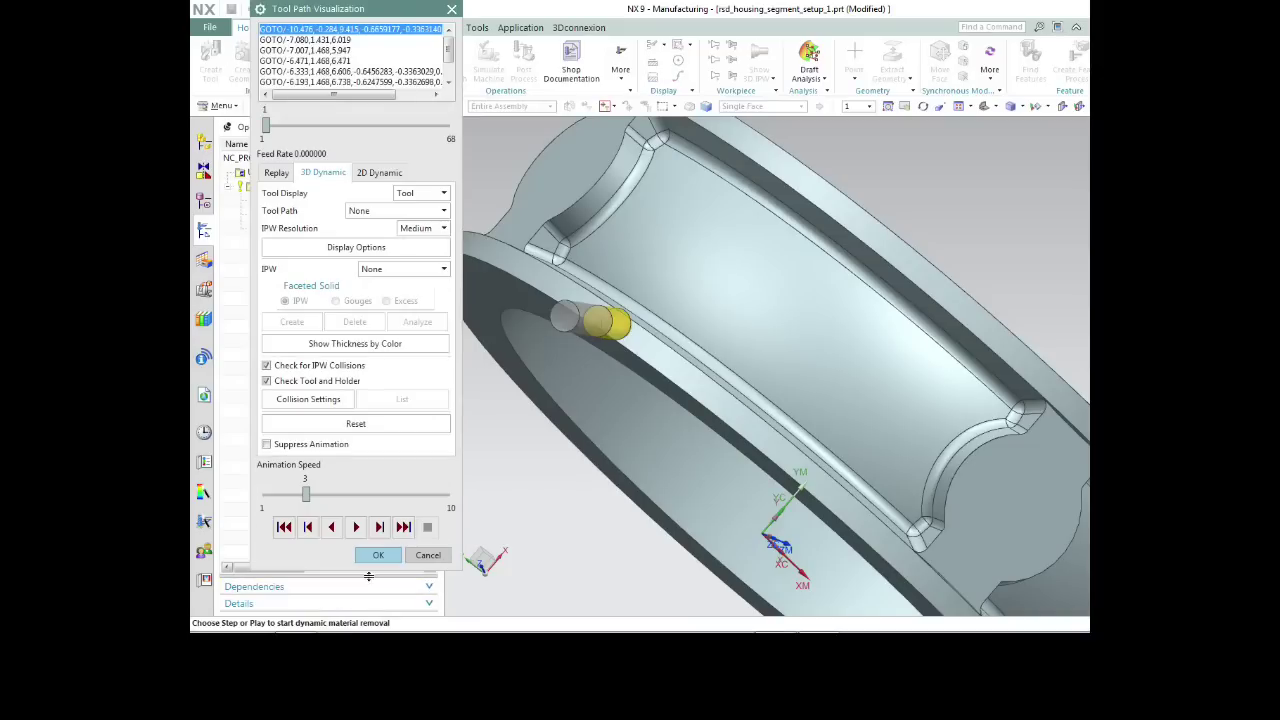
left_click(355, 527)
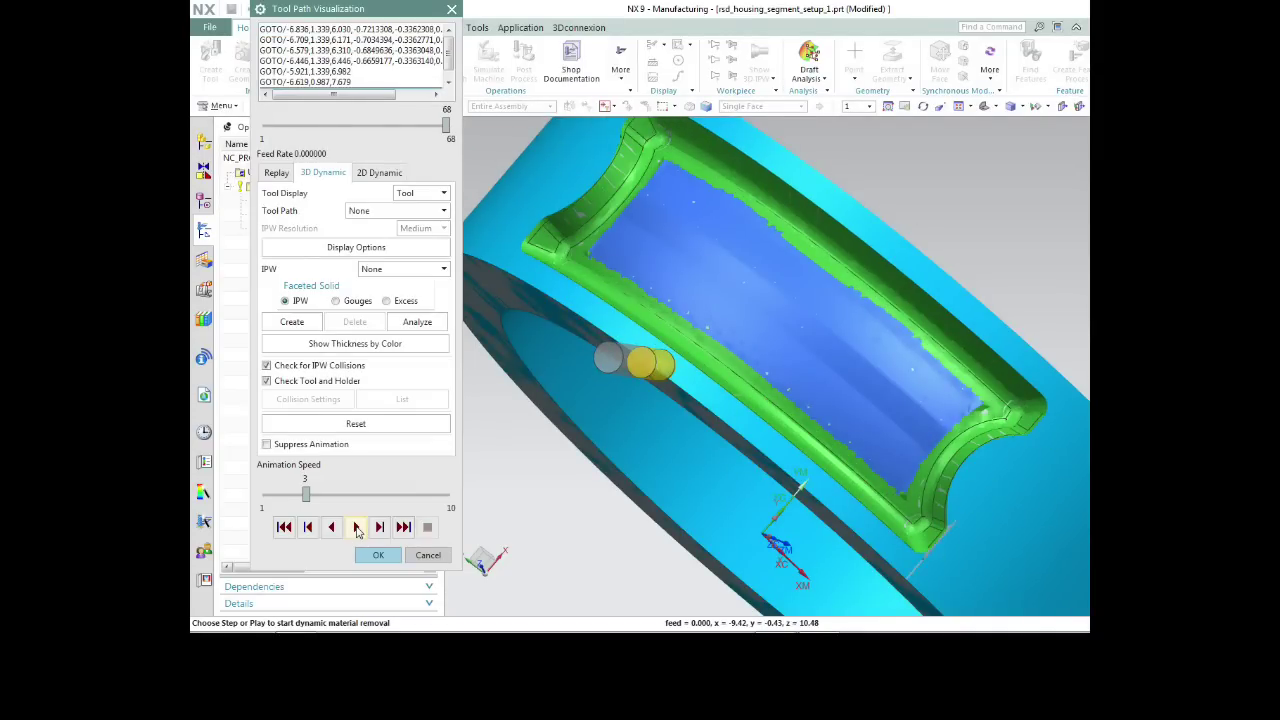
middle_click_drag(543, 531, 983, 410)
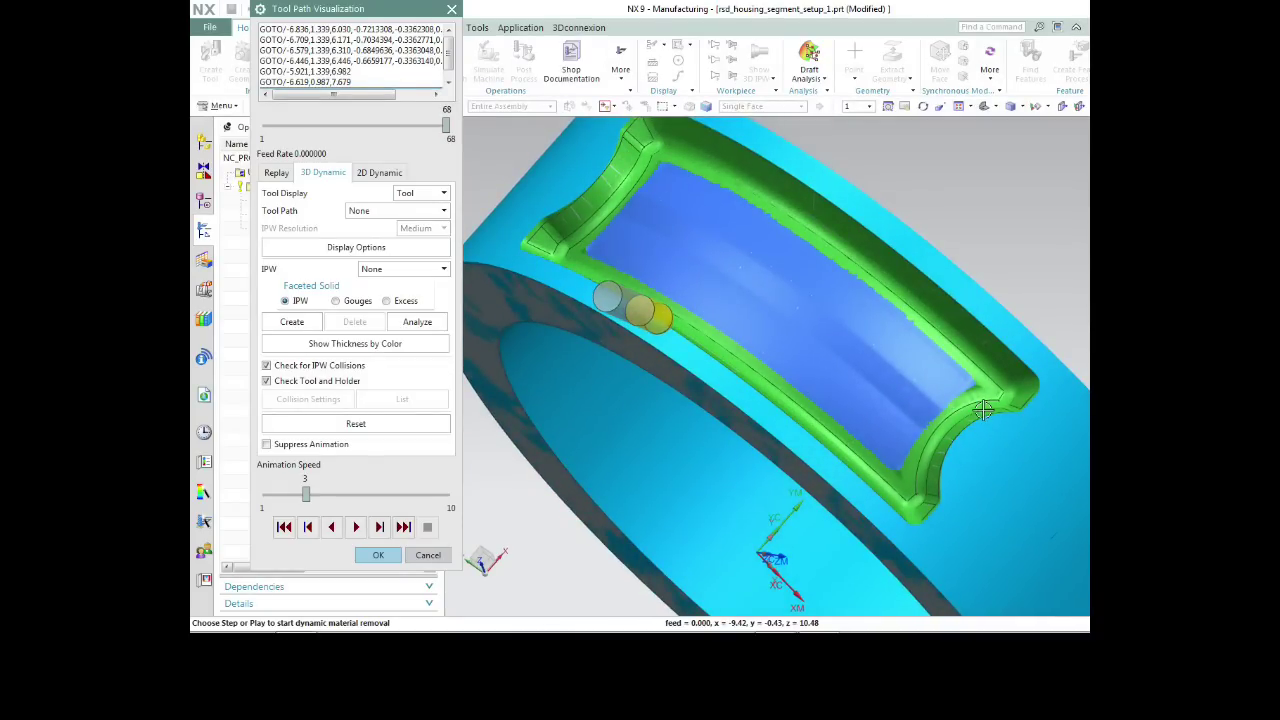
middle_click_drag(900, 562, 785, 628)
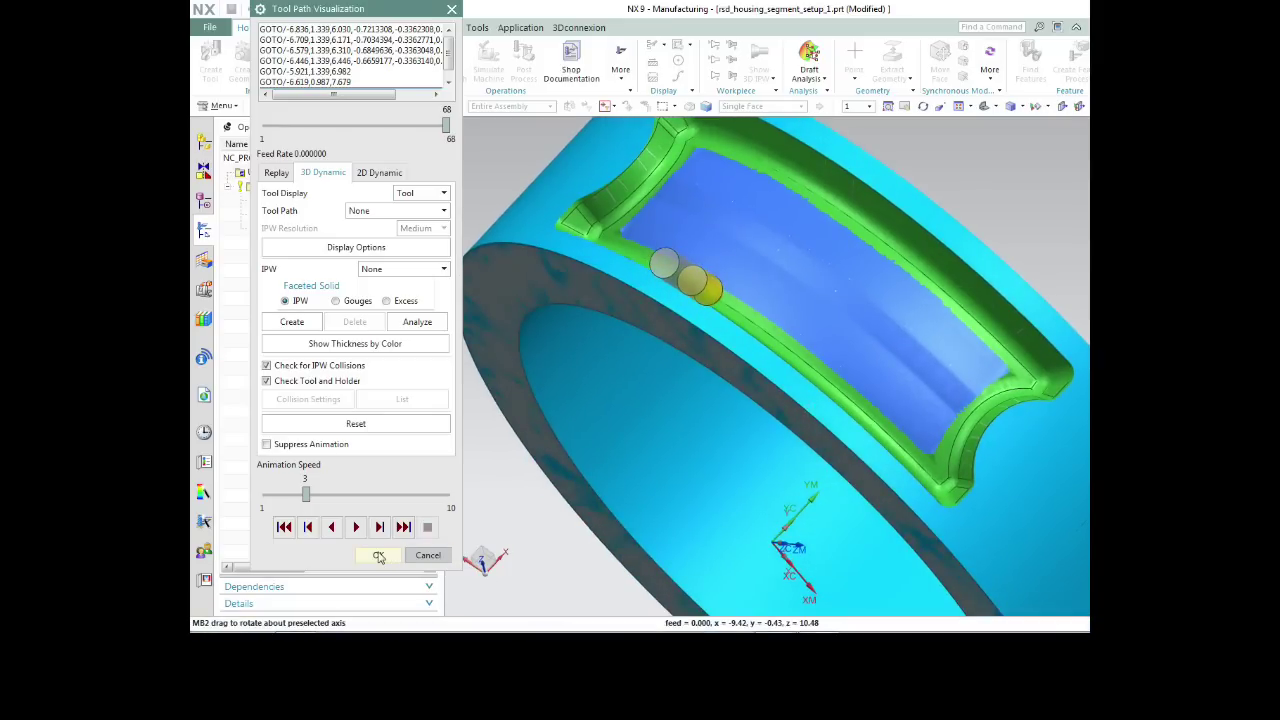
left_click(379, 556)
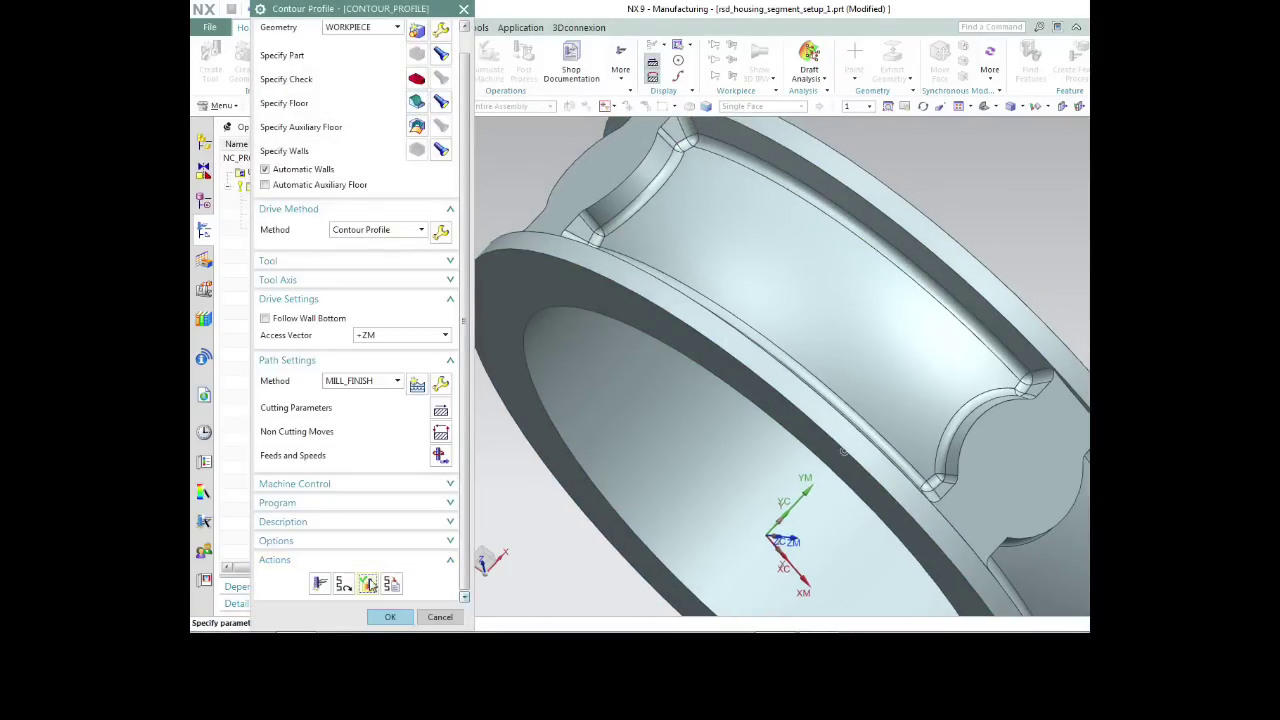
Accept the CONTOUR_PROFILE operation and rename it SFIN_SWARF in program 1234.
left_click(390, 616)
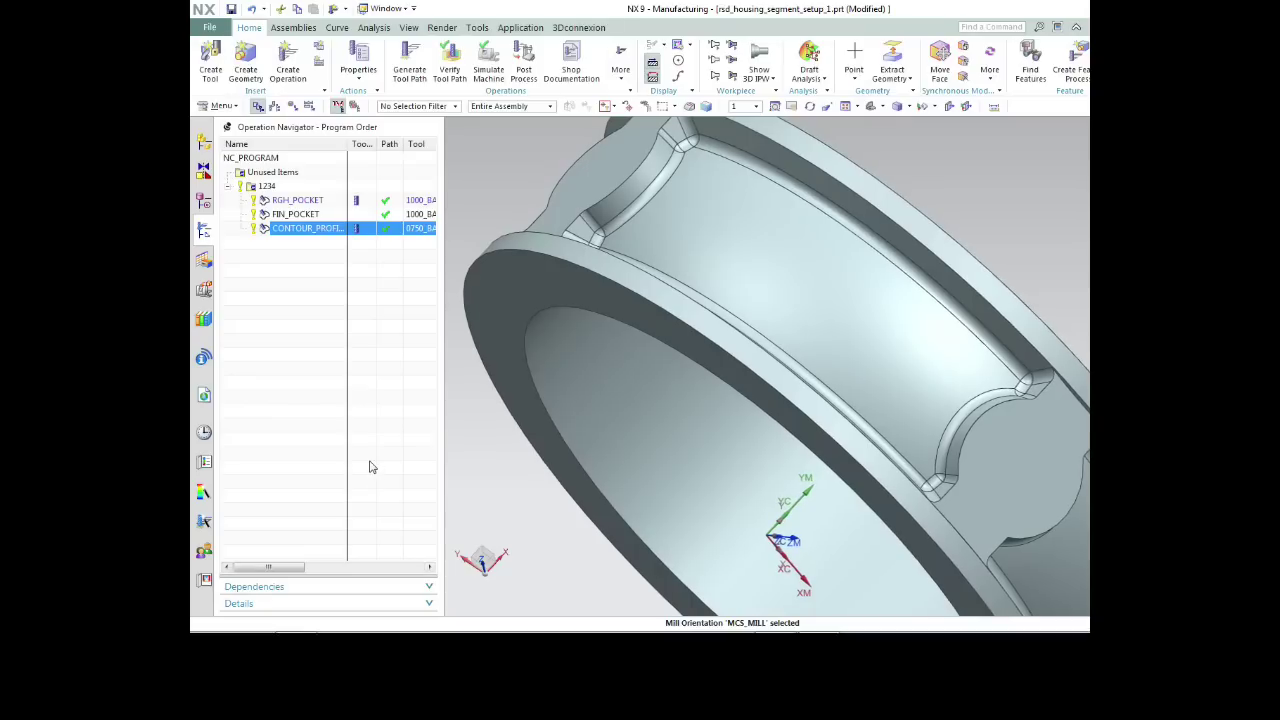
left_click(326, 234)
type("4")
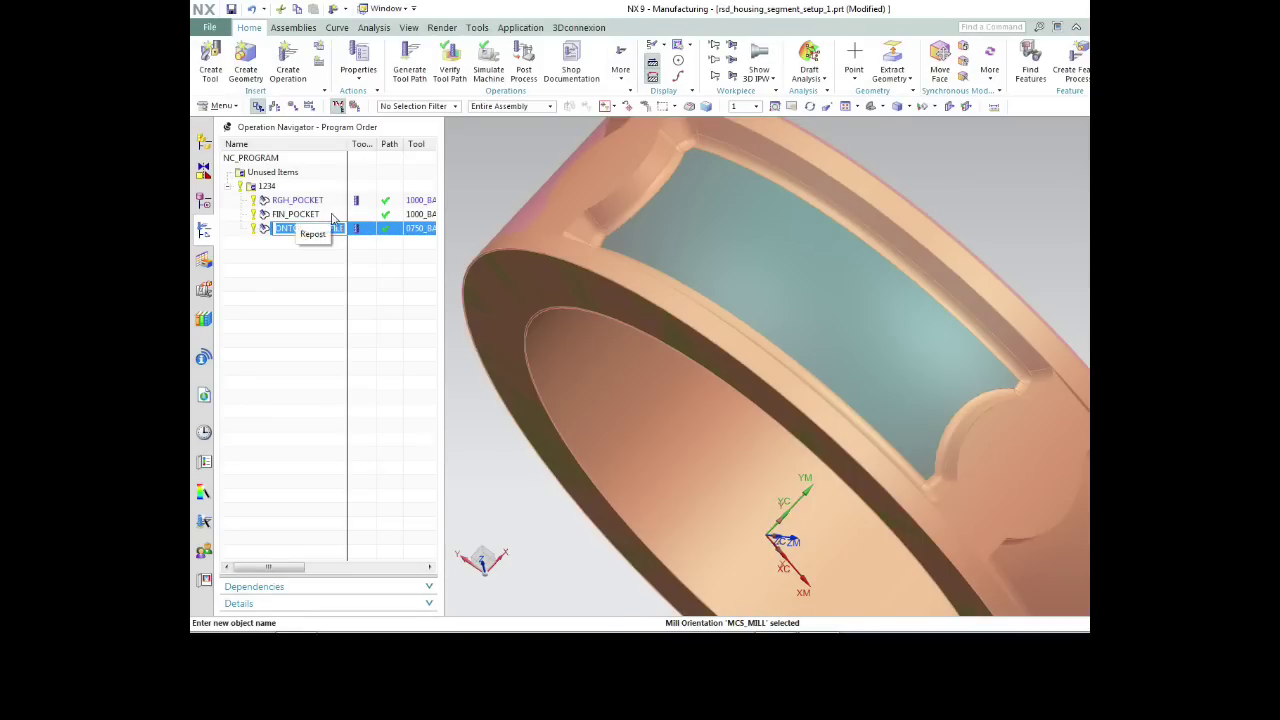
type("fin_sw")
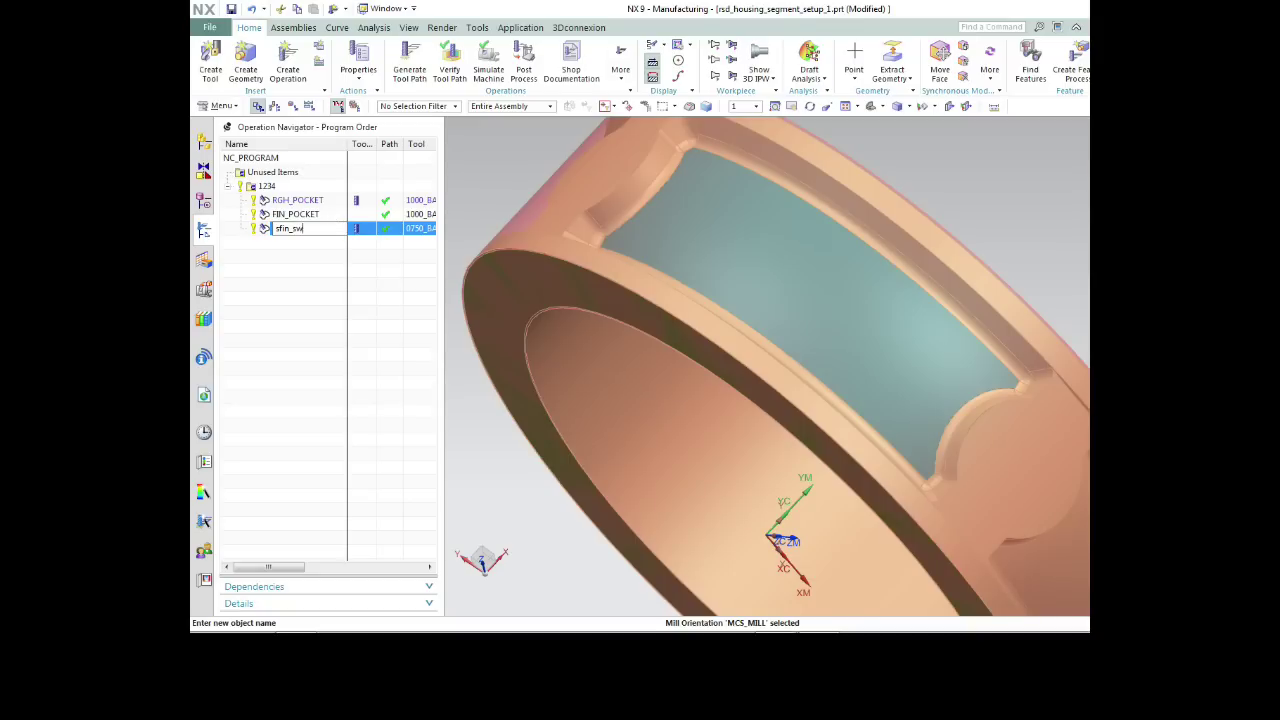
type("arf")
key("Return")
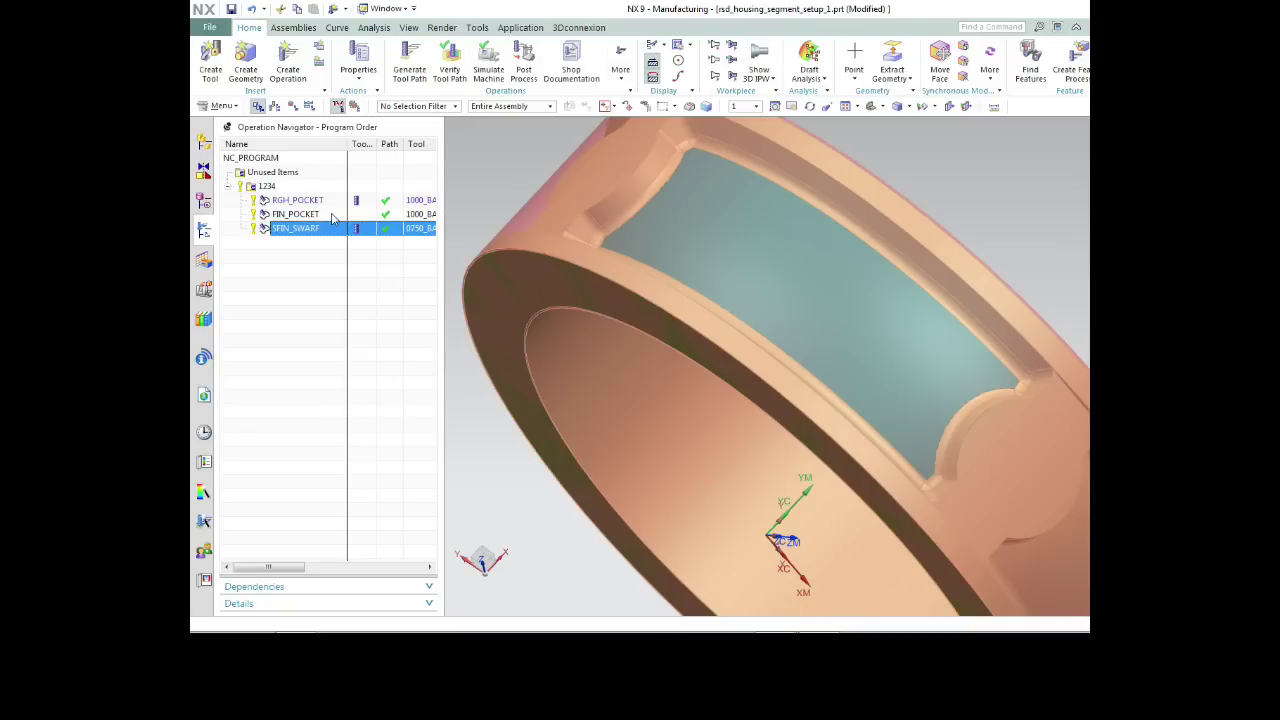
left_click(269, 323)
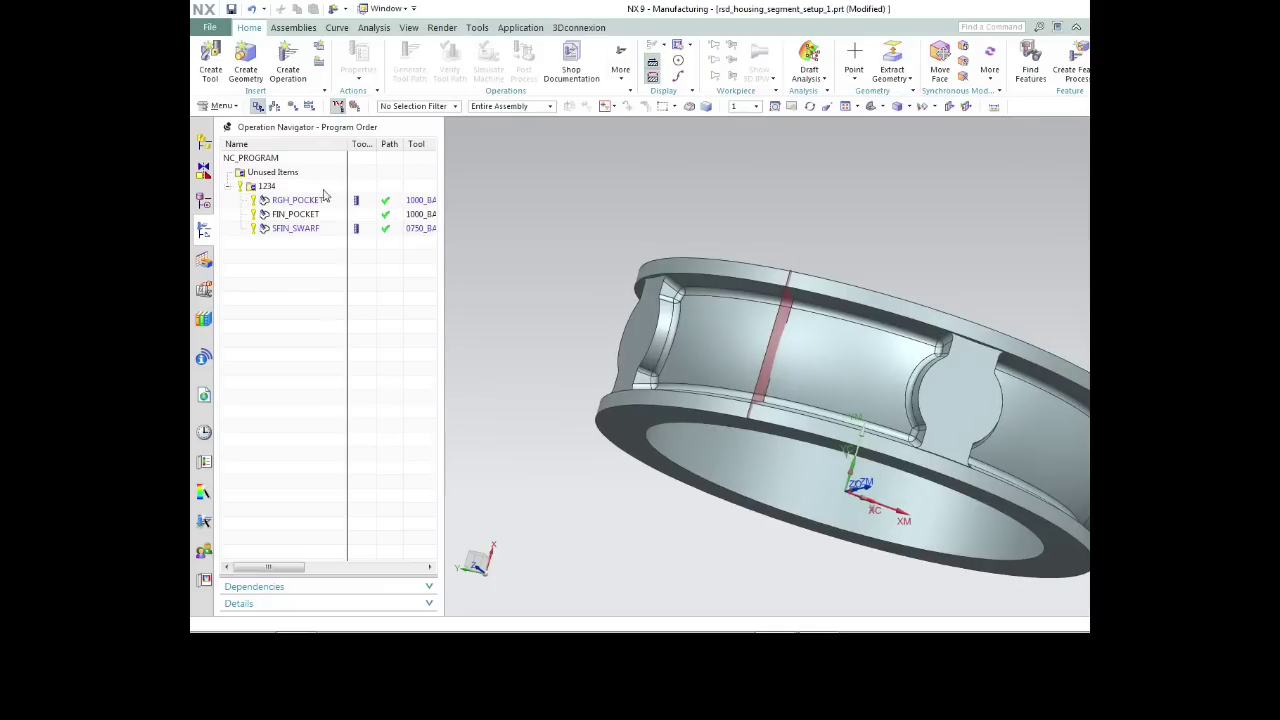
Create a mill_multi-axis SEQUENTIAL_MILL operation in program 1234 with tool 0500_BALL_MILL, geometry WORKPIECE and method MILL_FINISH.
left_click(283, 70)
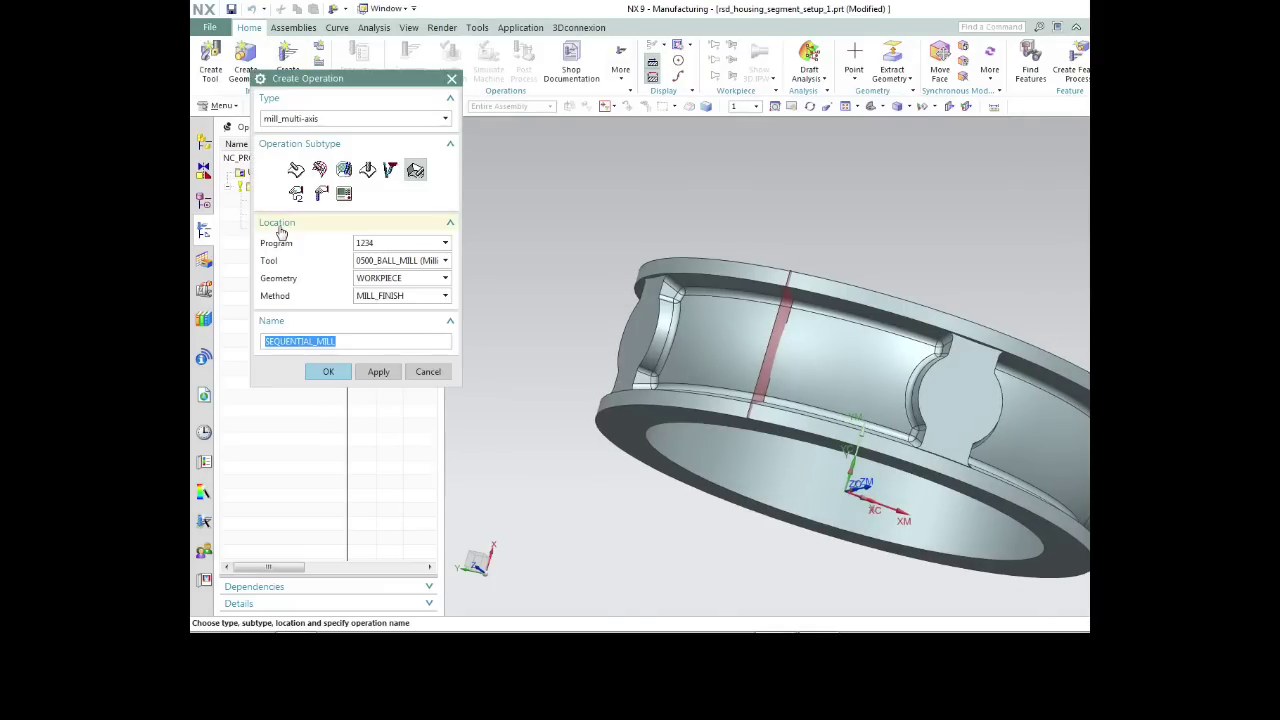
left_click(415, 172)
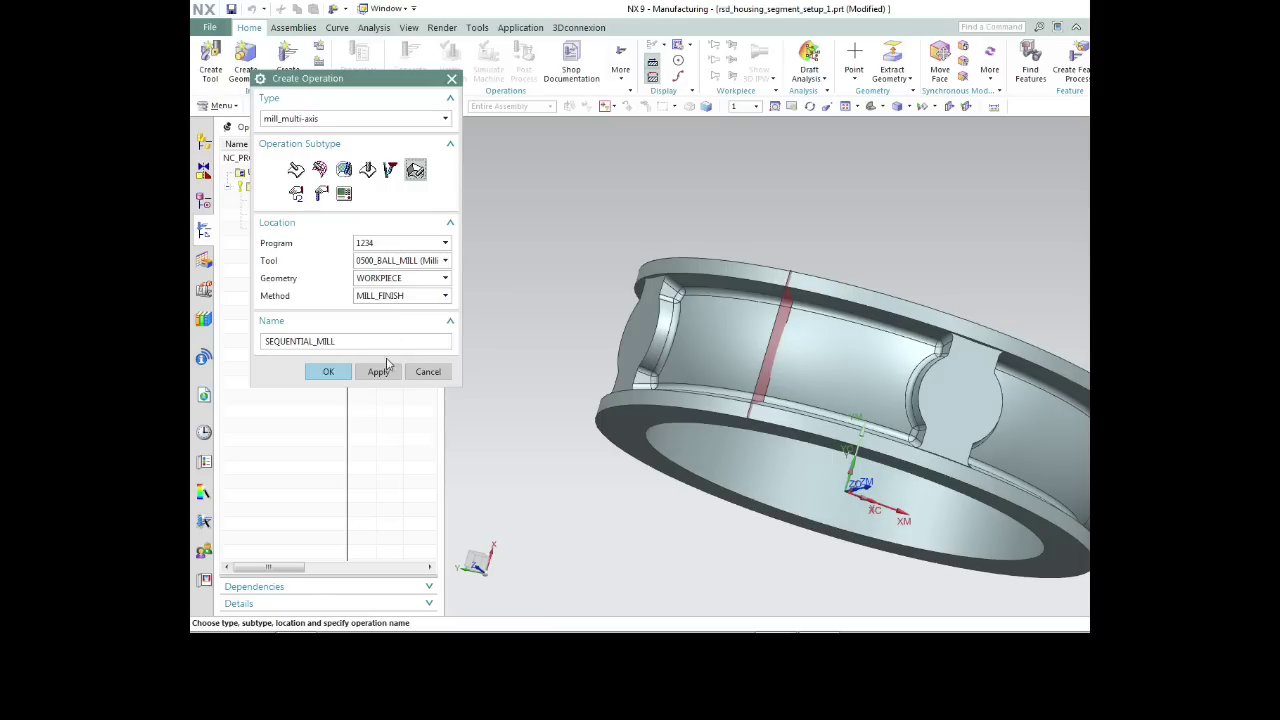
left_click(328, 371)
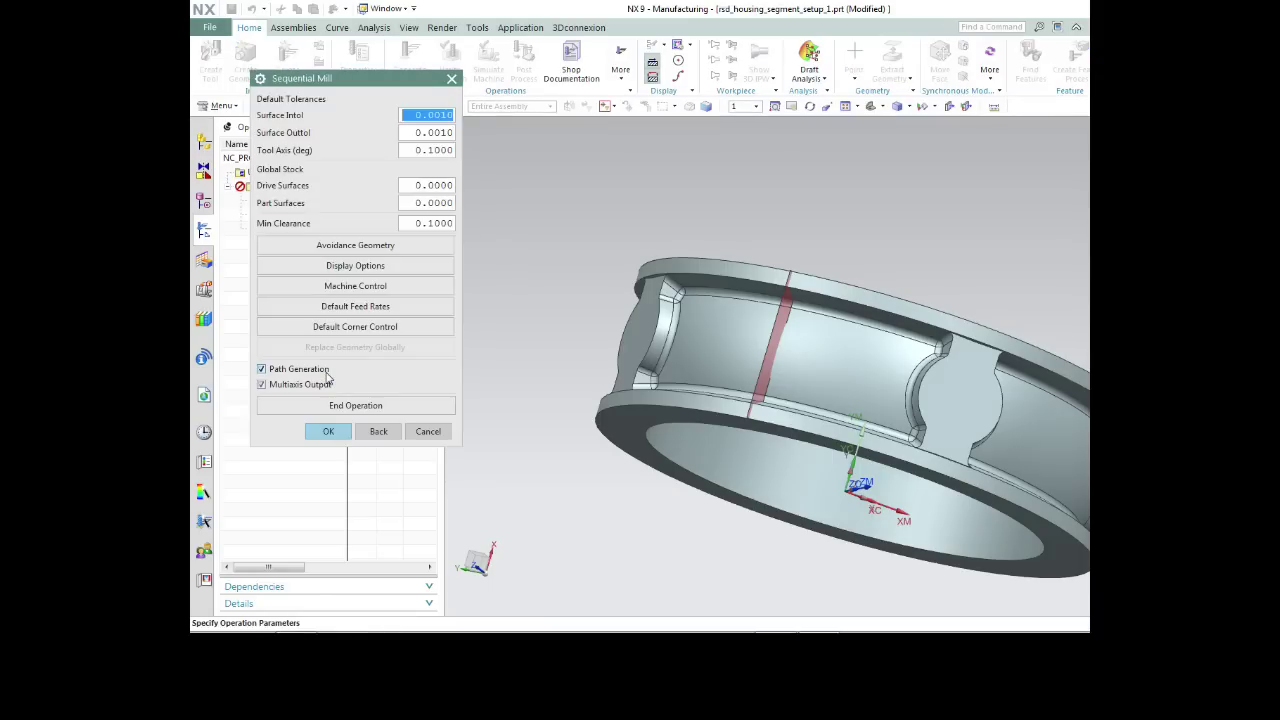
Set the Sequential Mill tool display to 3D and review the avoidance geometry options.
left_click(373, 278)
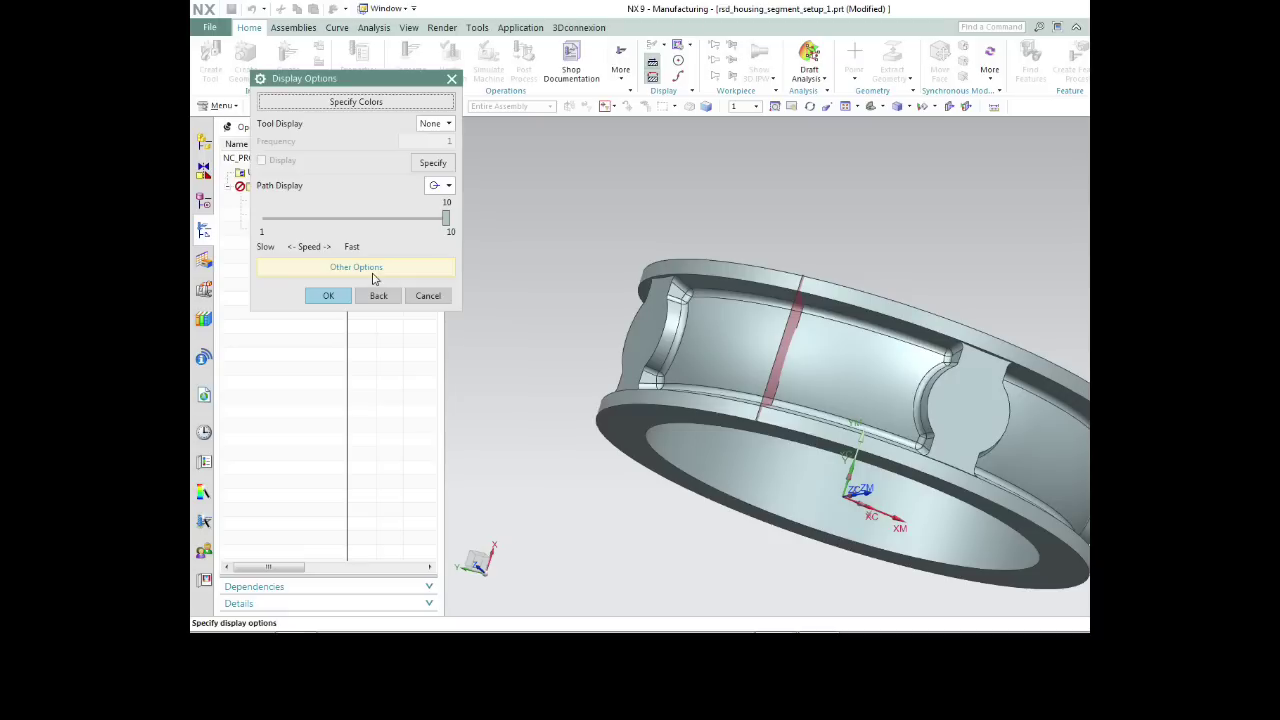
left_click(432, 124)
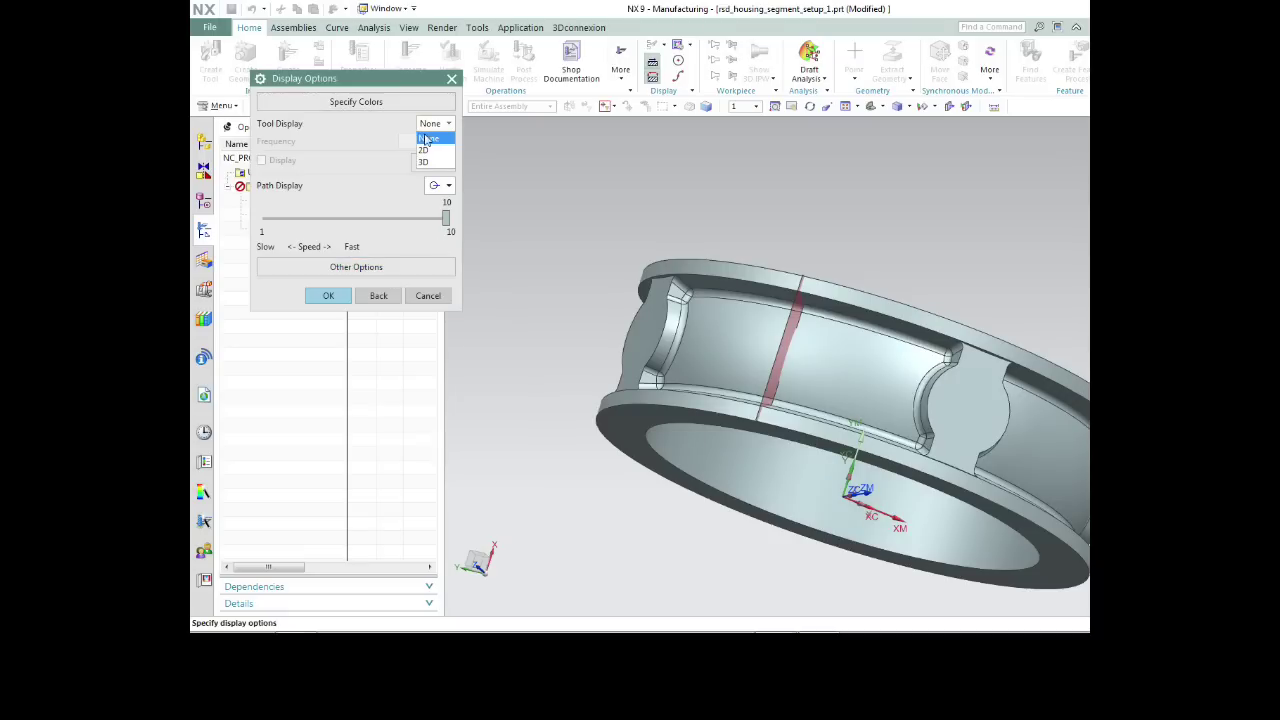
left_click(430, 164)
left_click(329, 296)
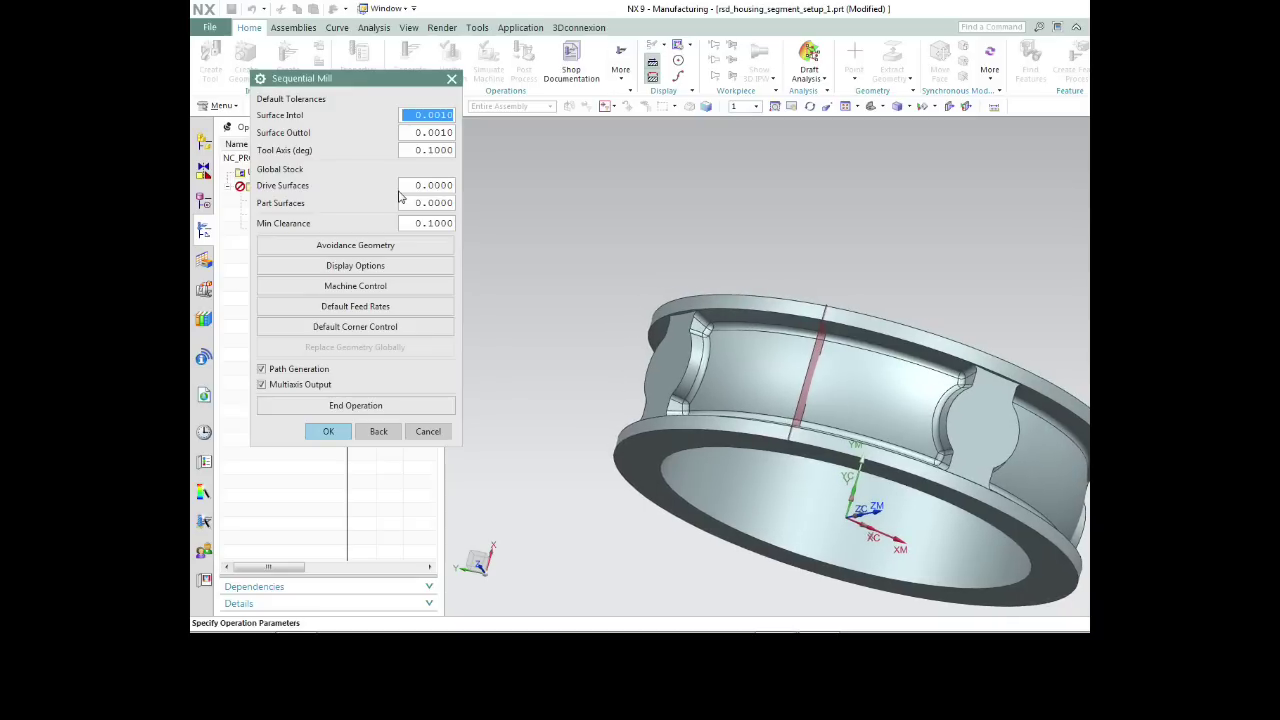
left_click(387, 250)
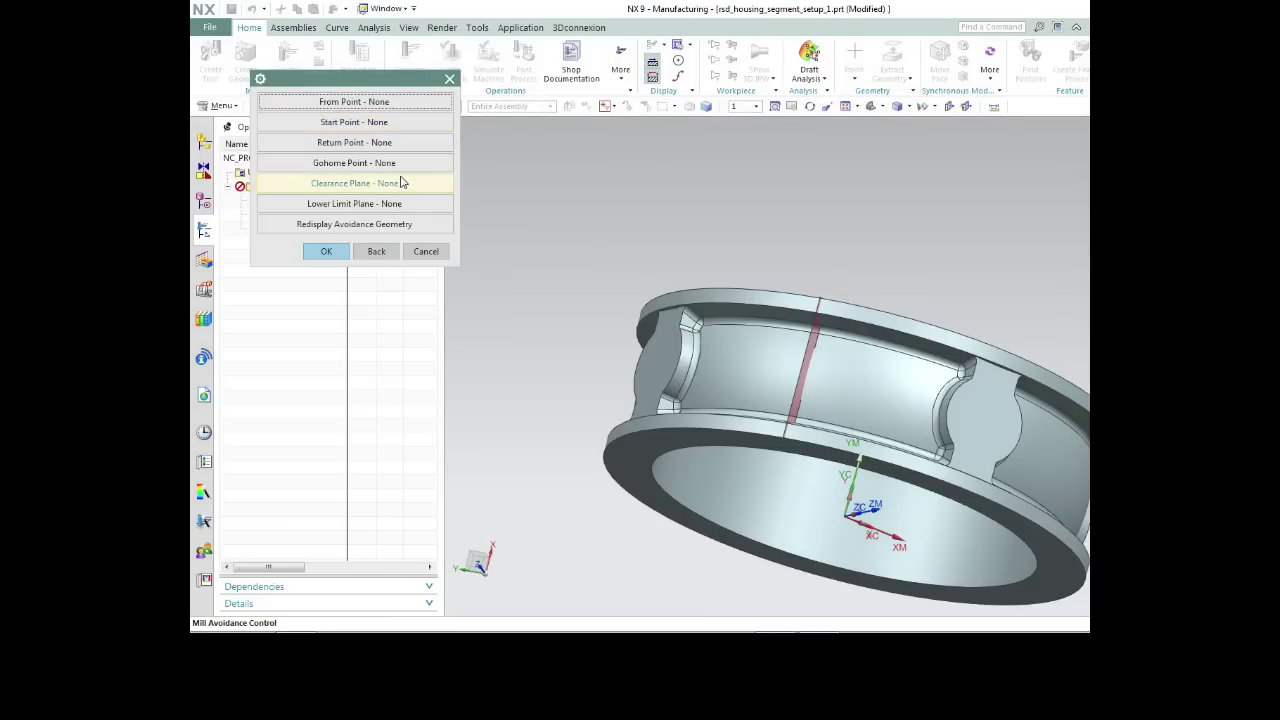
left_click(377, 251)
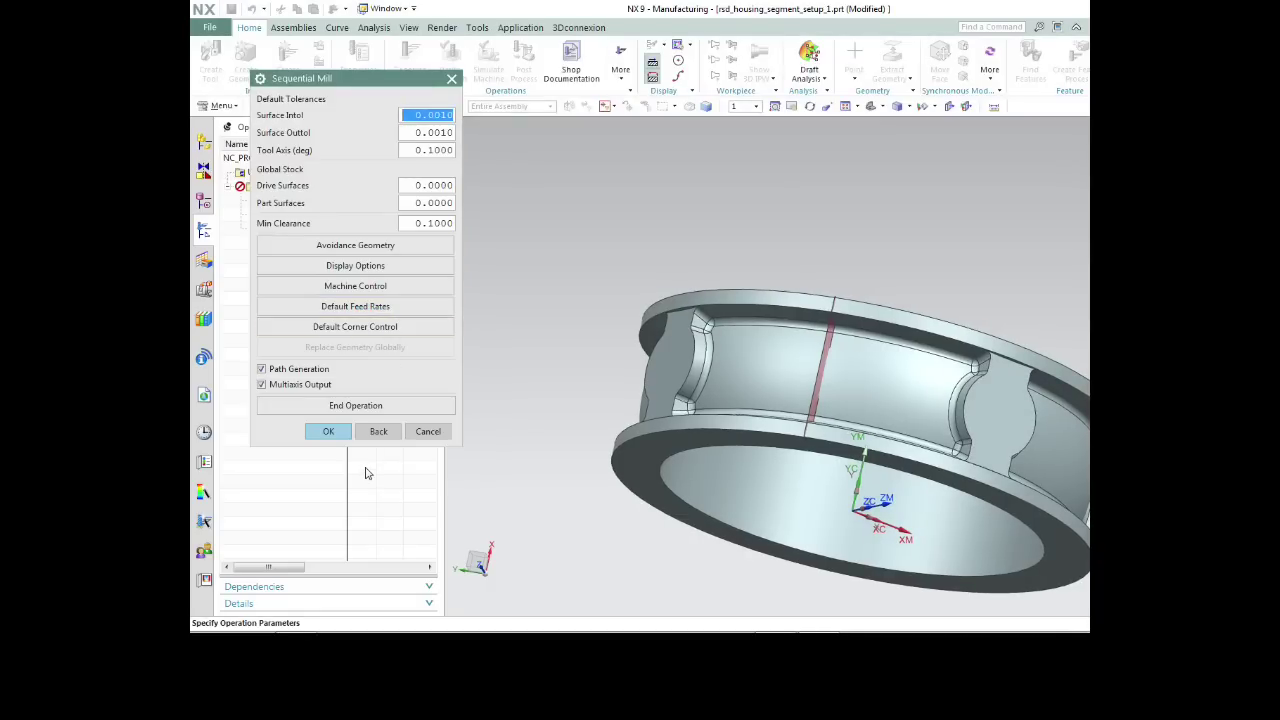
Accept the Sequential Mill parameters and define the engage reference position by Point, with its coordinates referenced to the WCS.
left_click(330, 432)
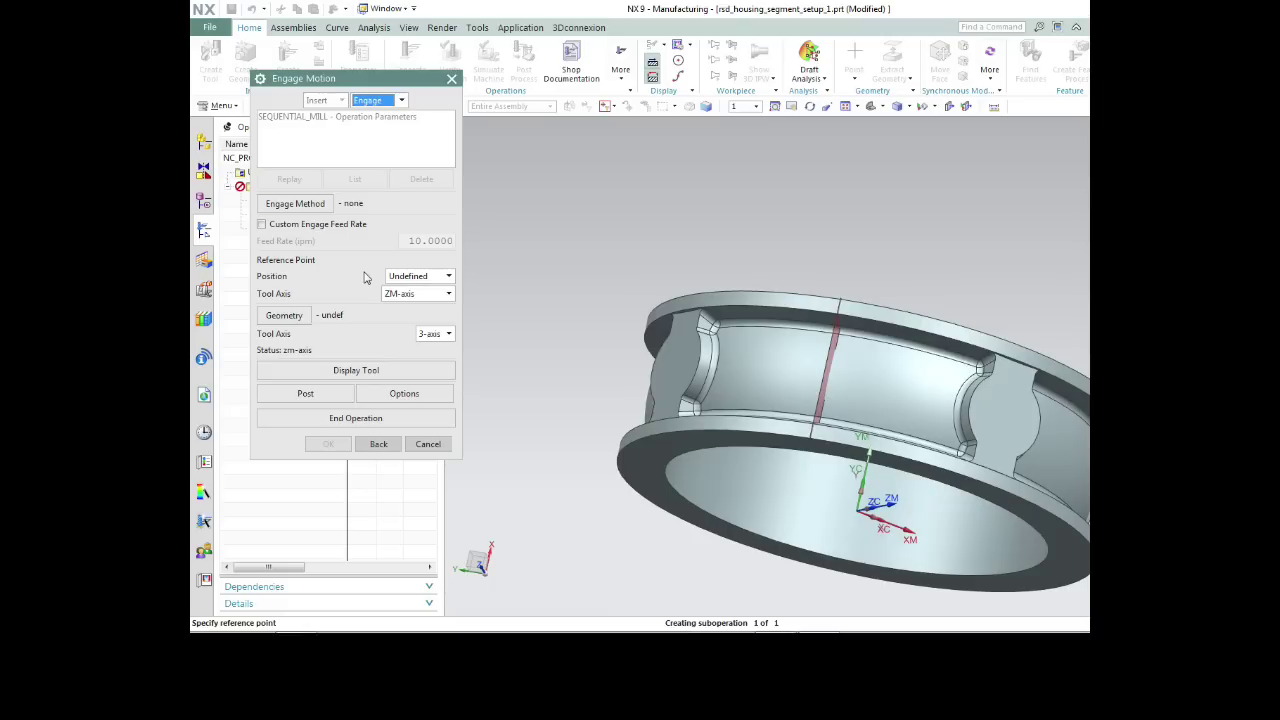
left_click(435, 279)
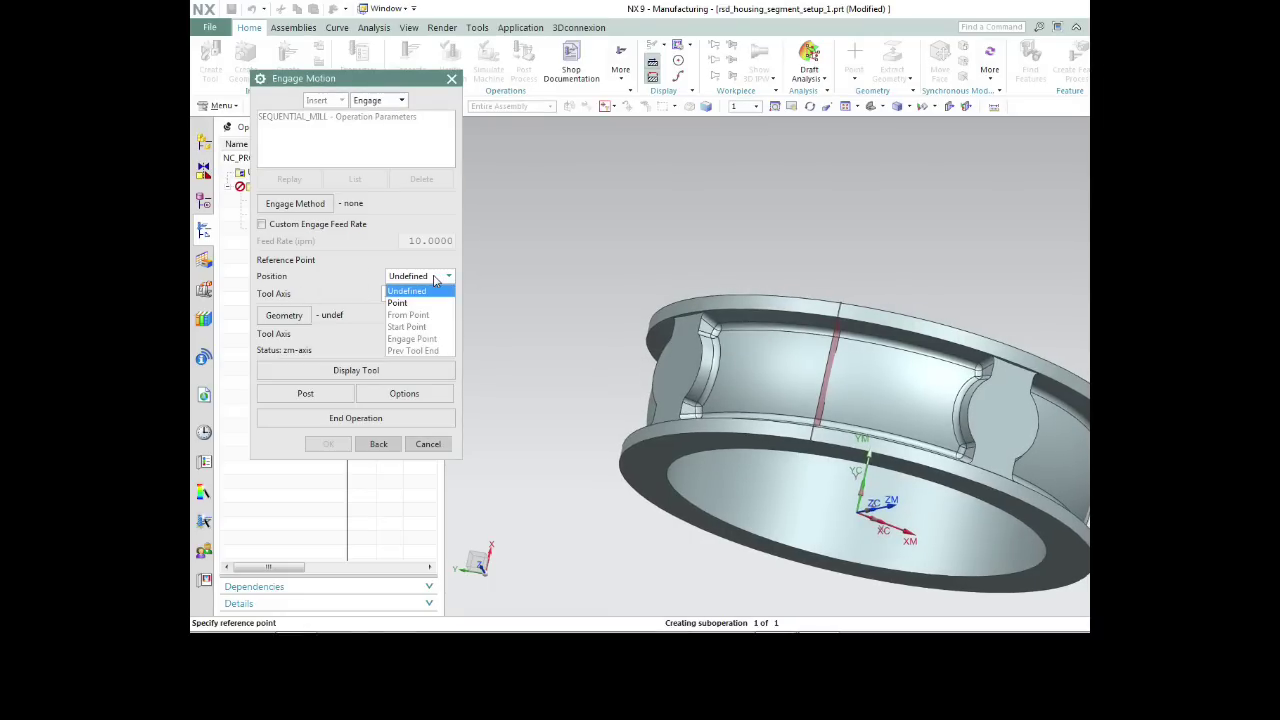
left_click(399, 302)
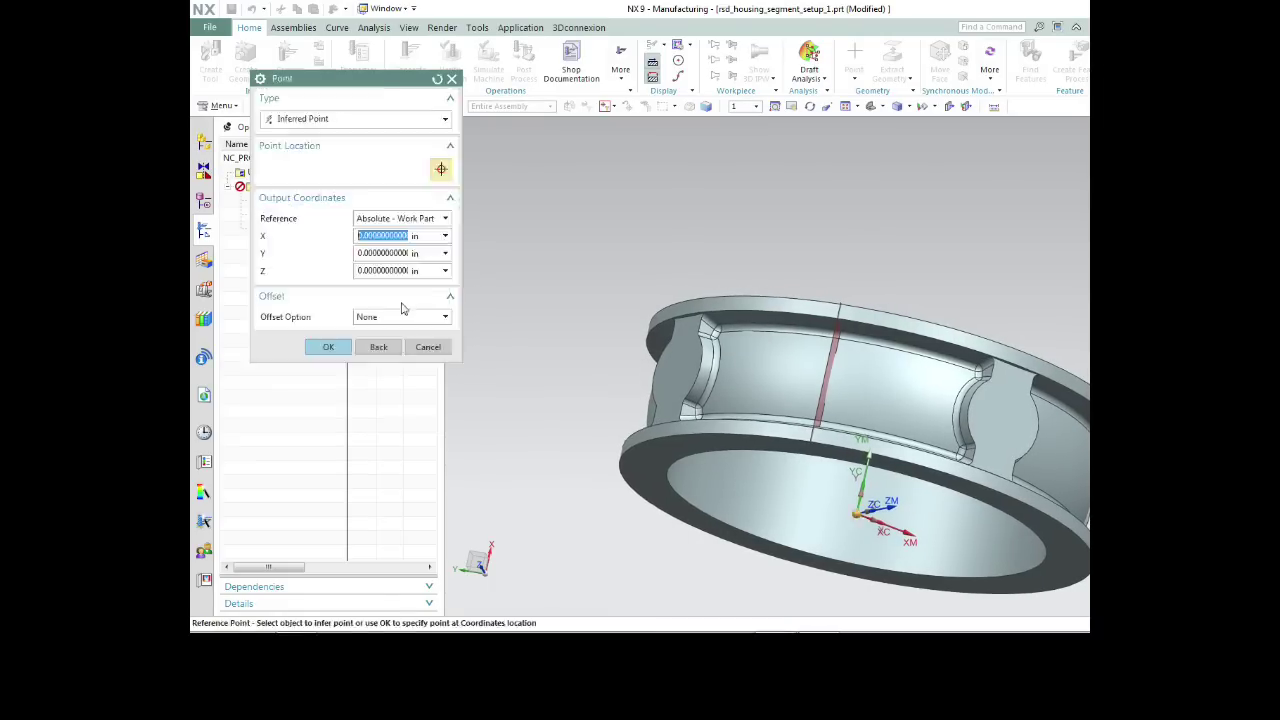
left_click(398, 220)
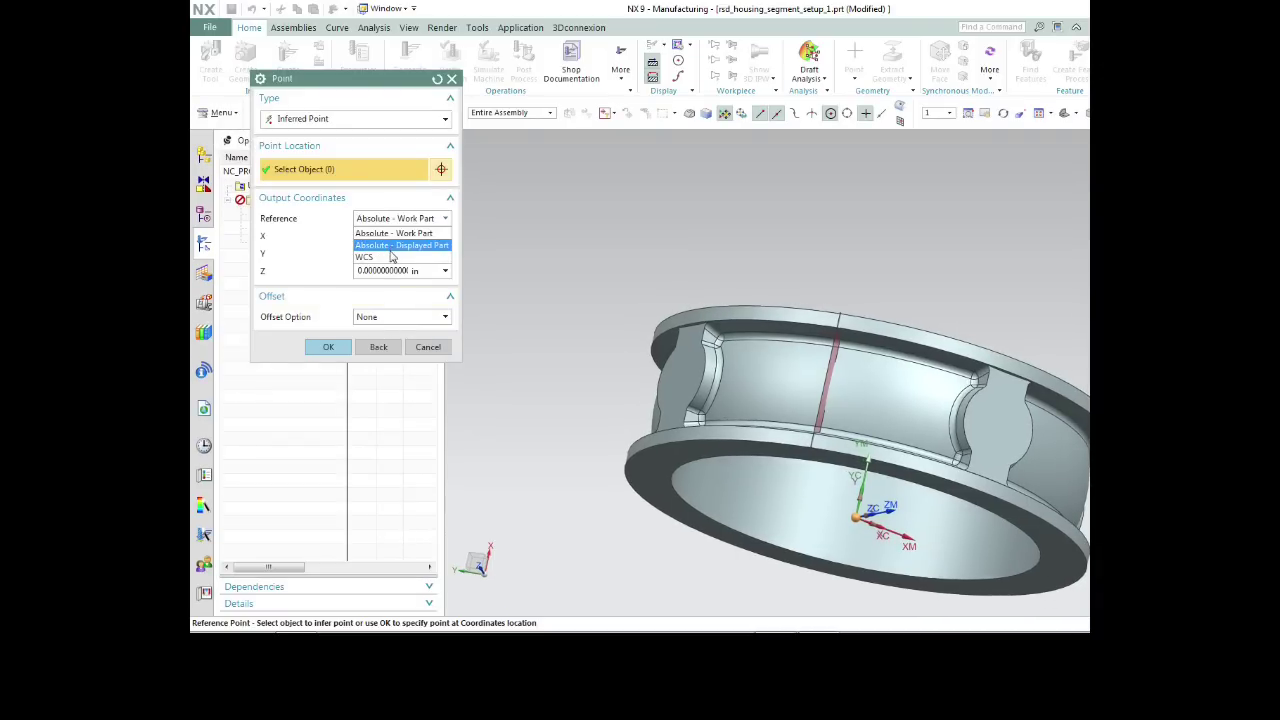
left_click(391, 253)
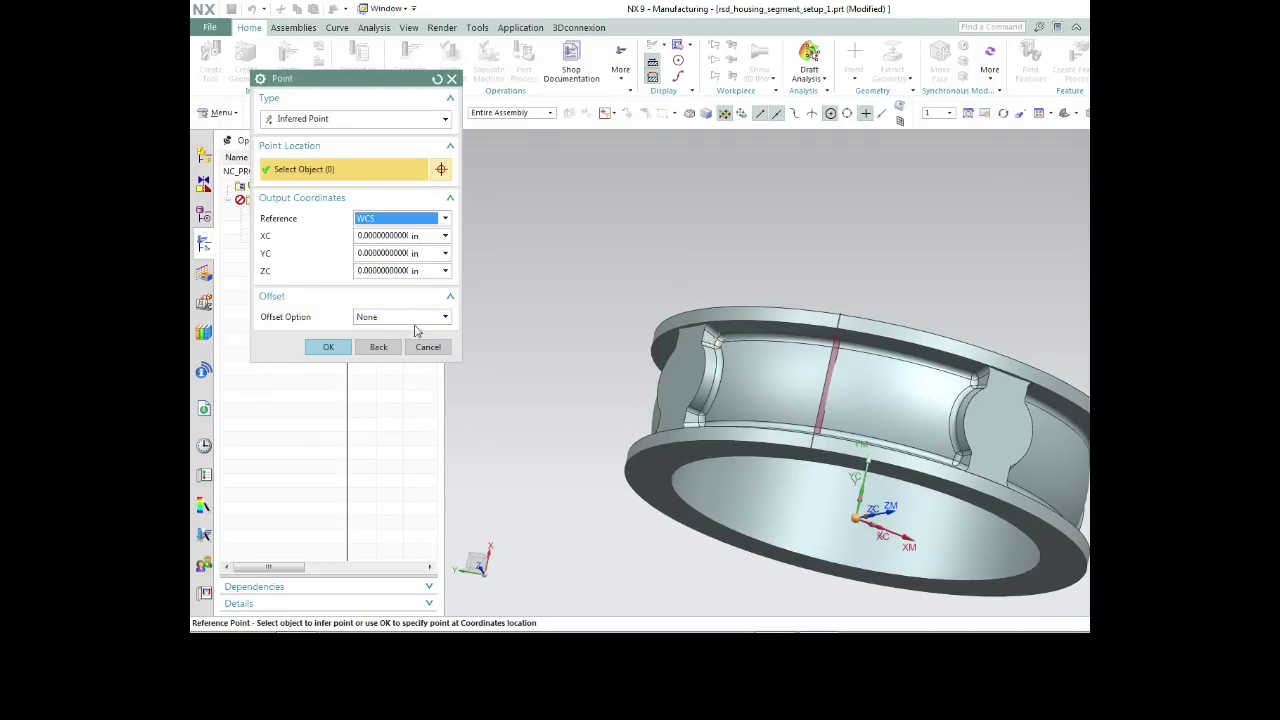
Place the engage reference point at XC -12, YC 3 and ZC 10 in.
left_click(382, 236)
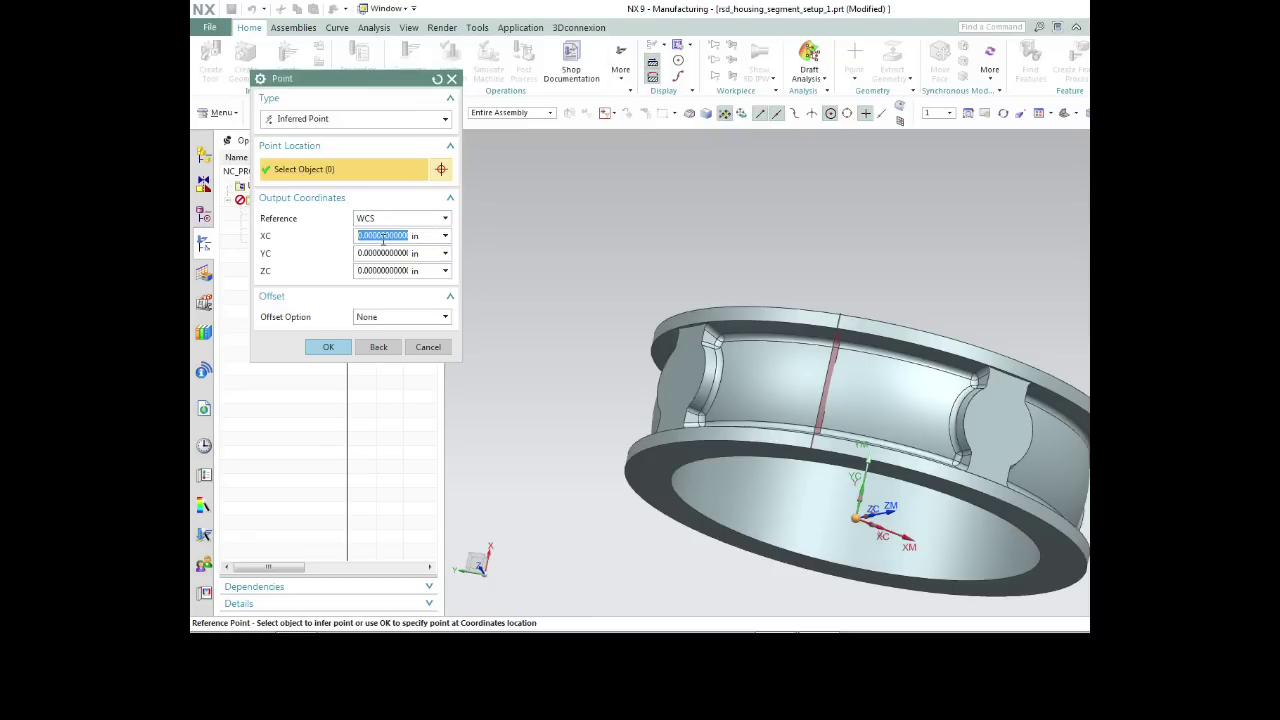
type("-12")
key("Tab")
type("3")
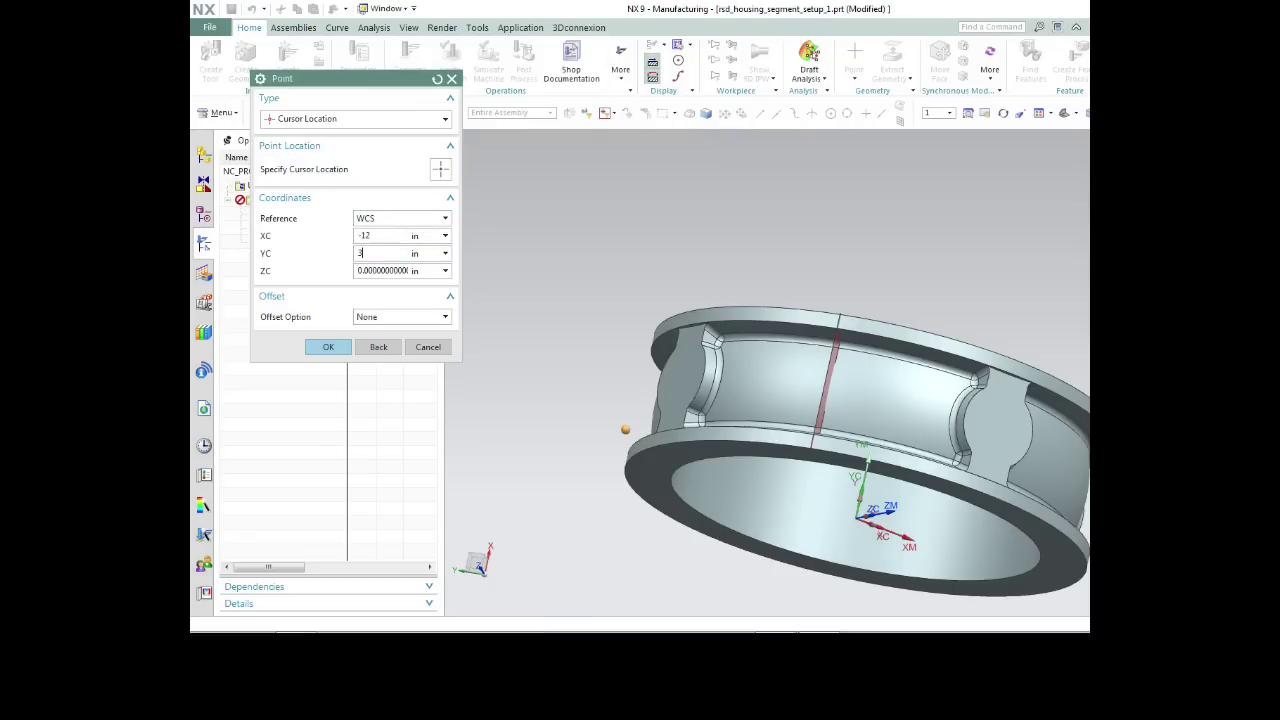
key("Tab")
type("1")
key("Tab")
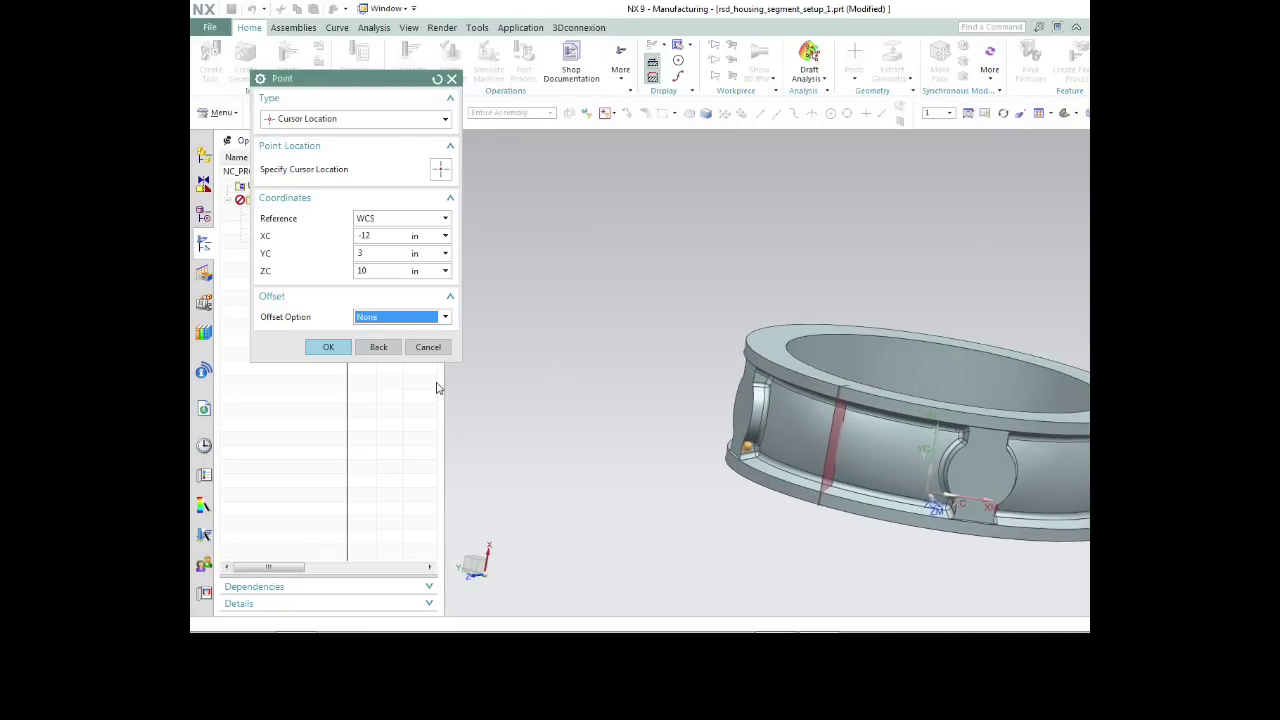
left_click(329, 348)
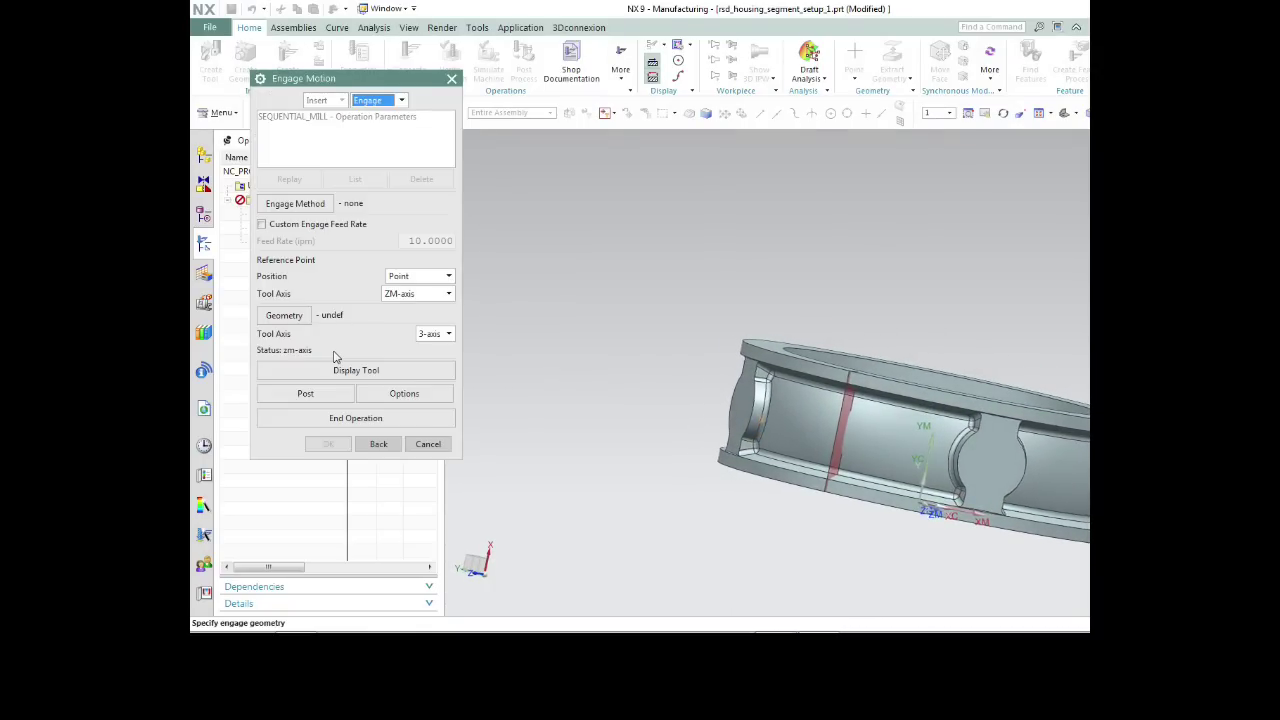
Keep the reference point's tool axis at ZM-axis and set the engage motion's tool axis to 5-axis with the Fan method.
left_click(413, 296)
left_click(413, 296)
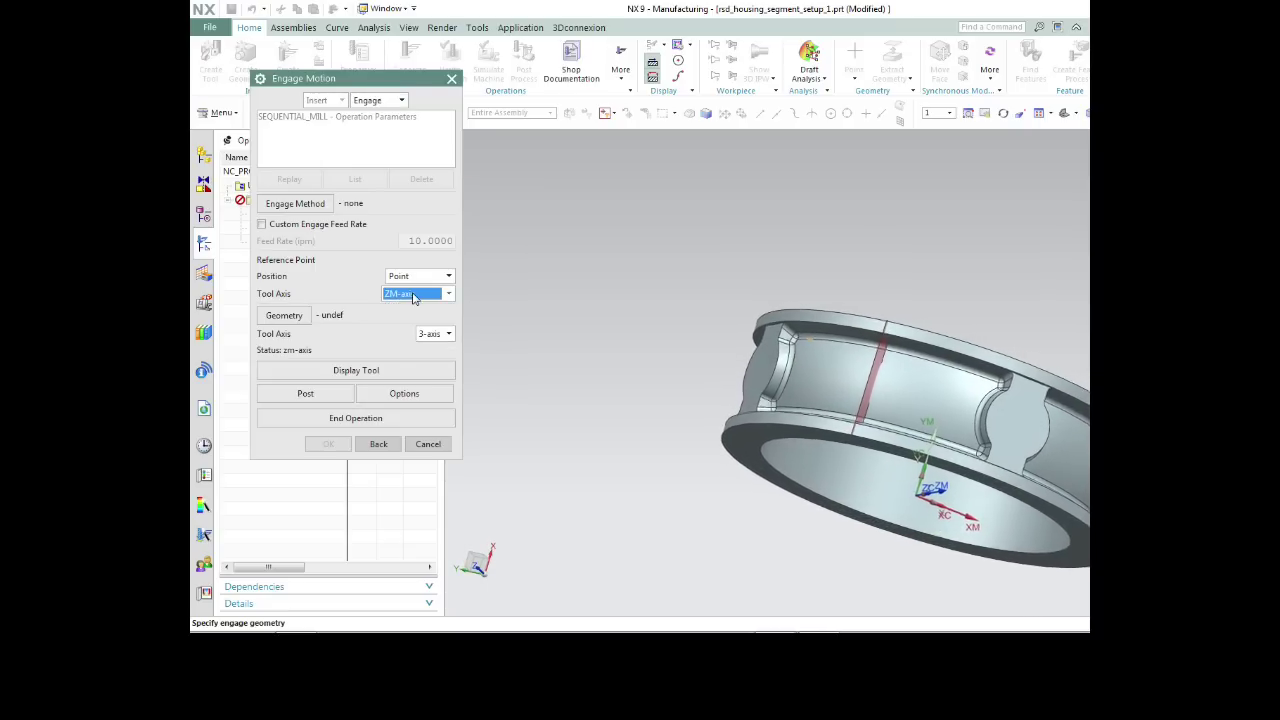
left_click(450, 339)
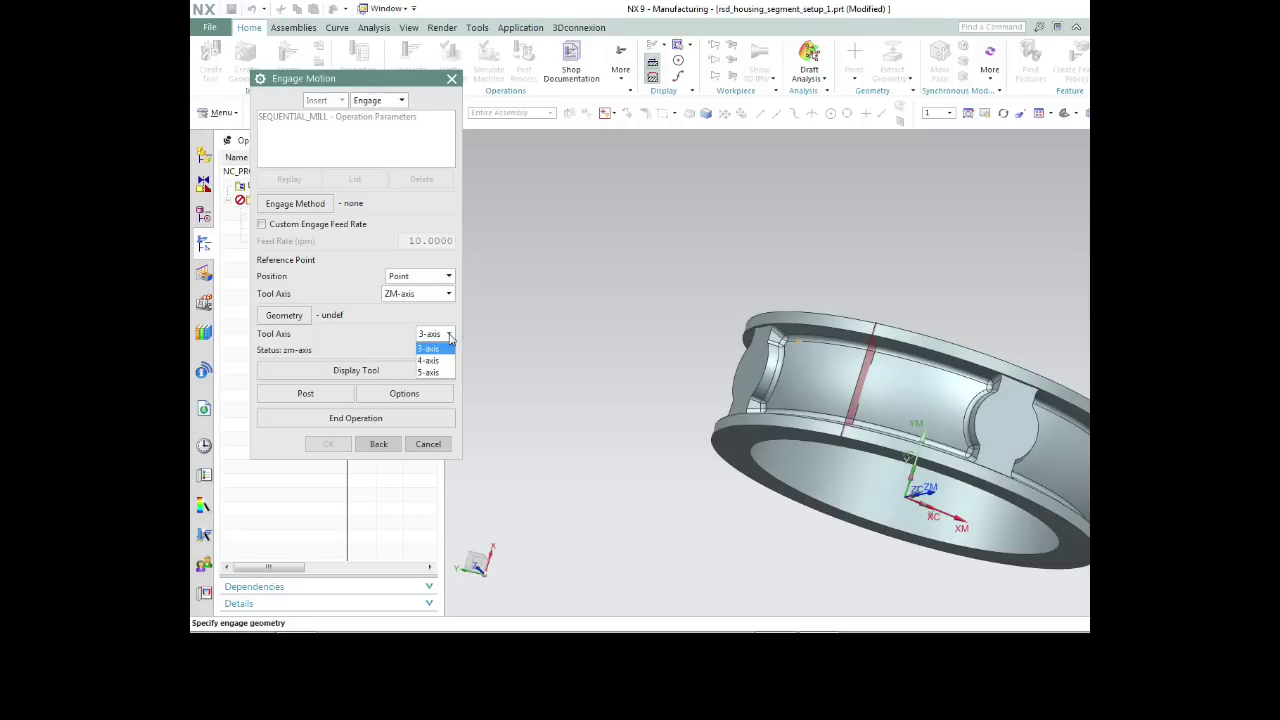
left_click(436, 377)
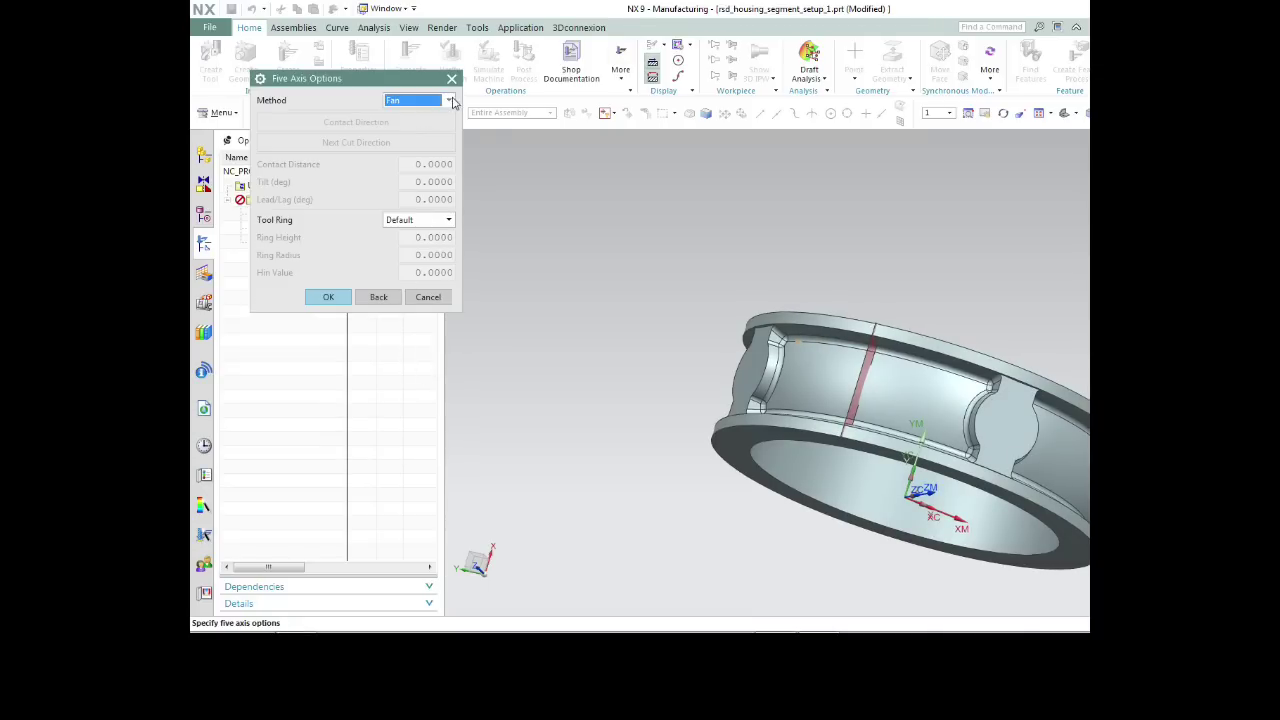
left_click(340, 297)
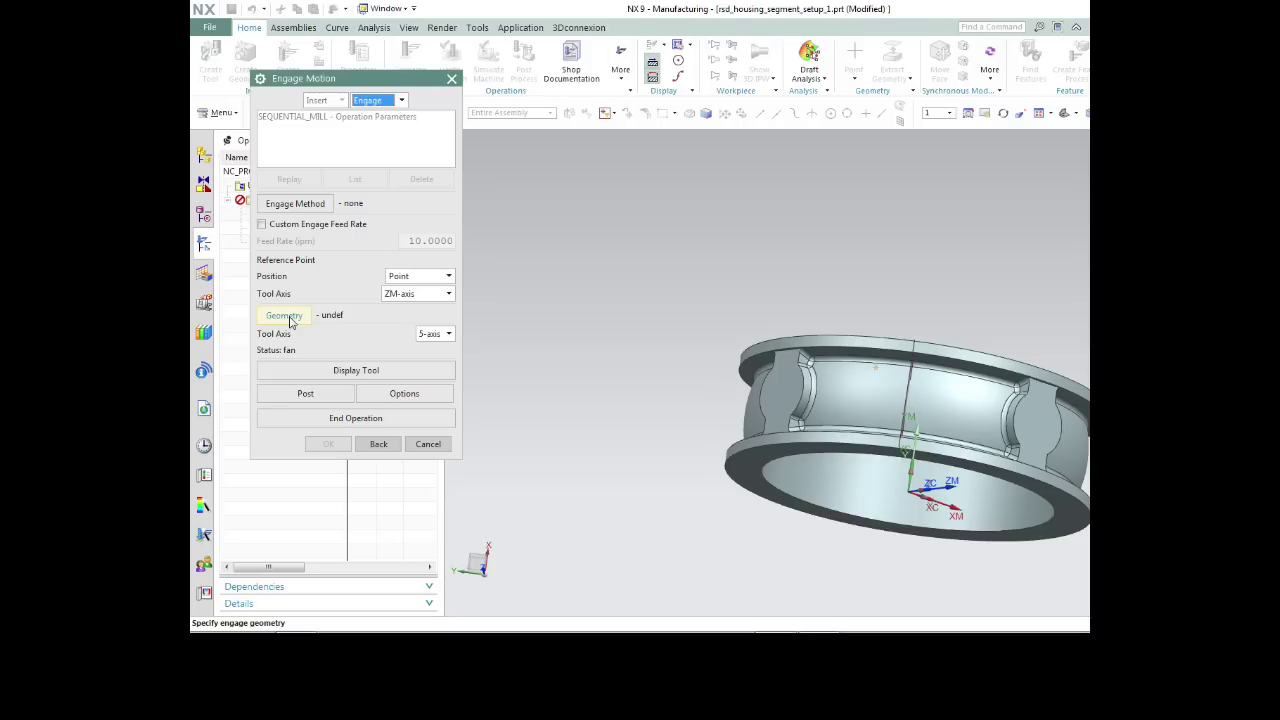
Create the engage motion with the flange's inner wall as drive, the pocket floor as part and the red section sheet as On Surface check.
left_click(288, 317)
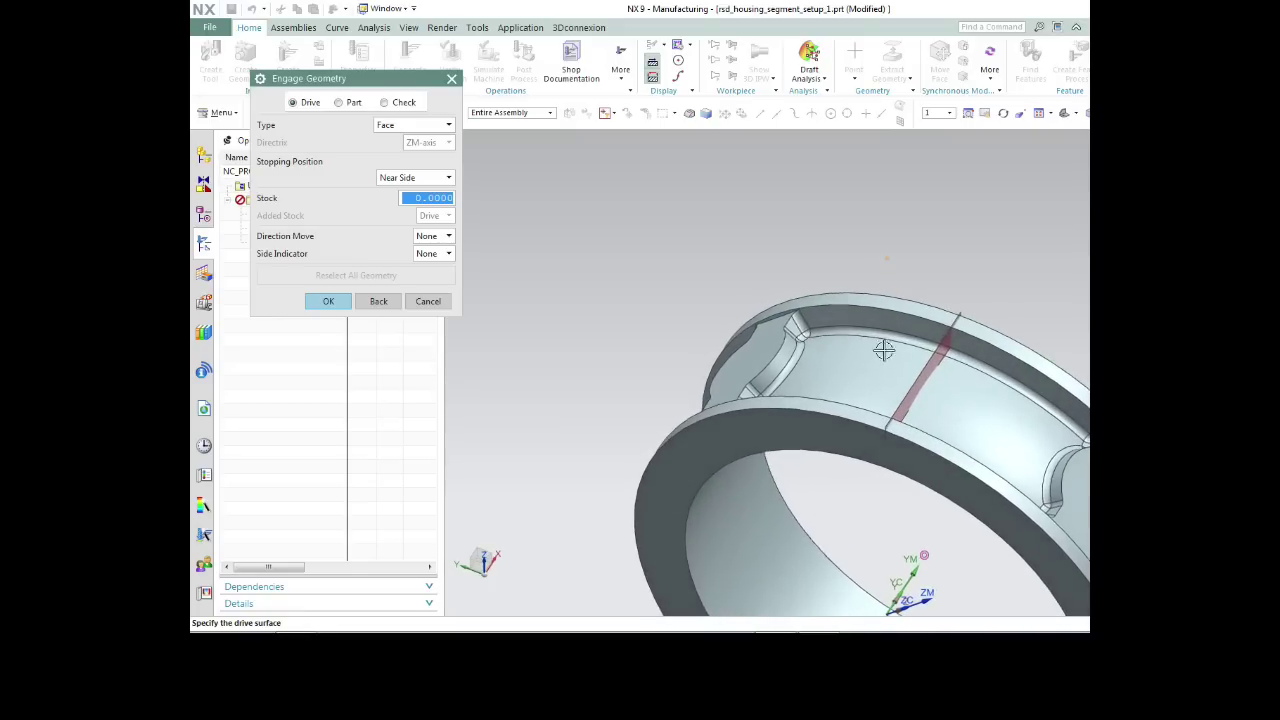
left_click(913, 316)
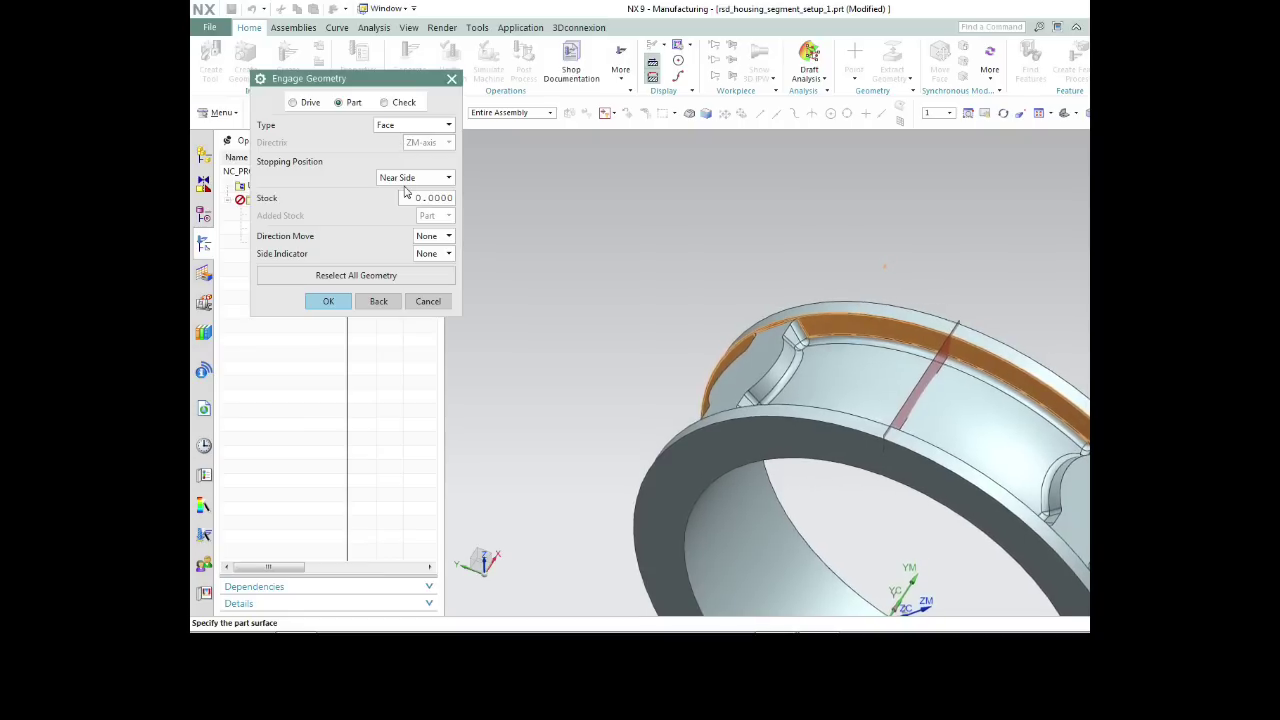
left_click(861, 384)
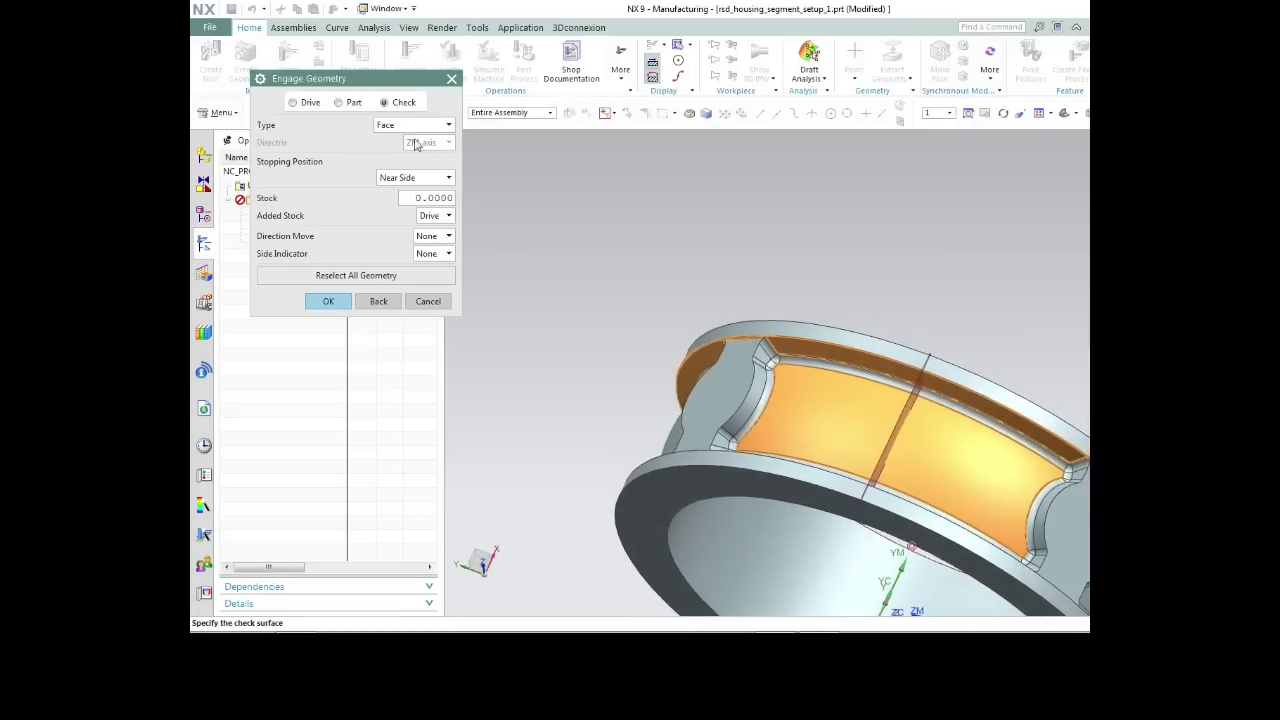
left_click(416, 178)
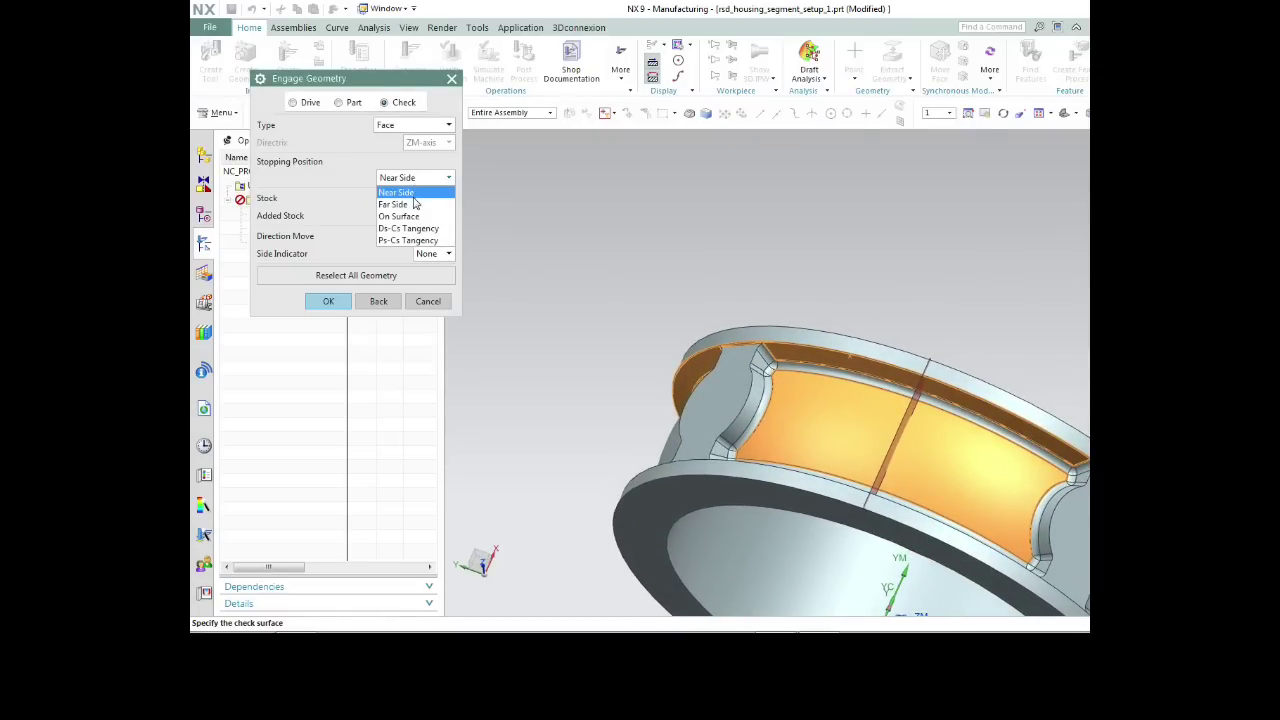
left_click(412, 216)
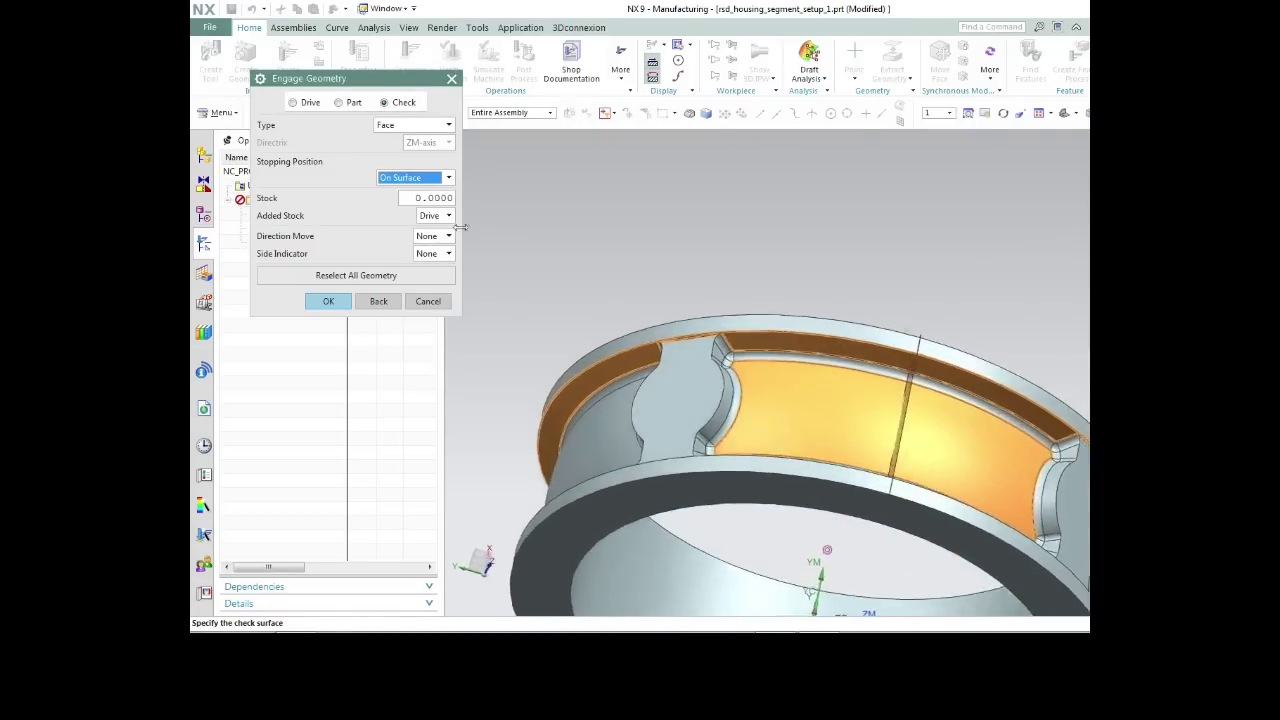
left_click(759, 398)
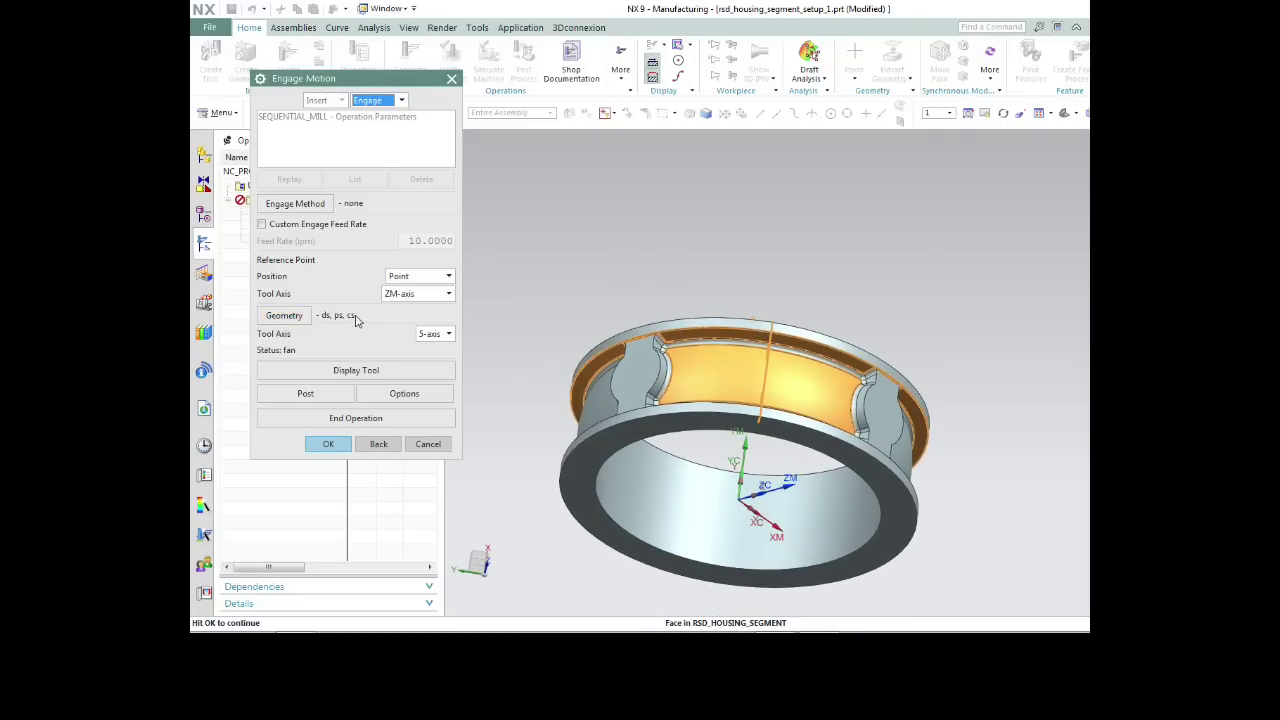
left_click(330, 444)
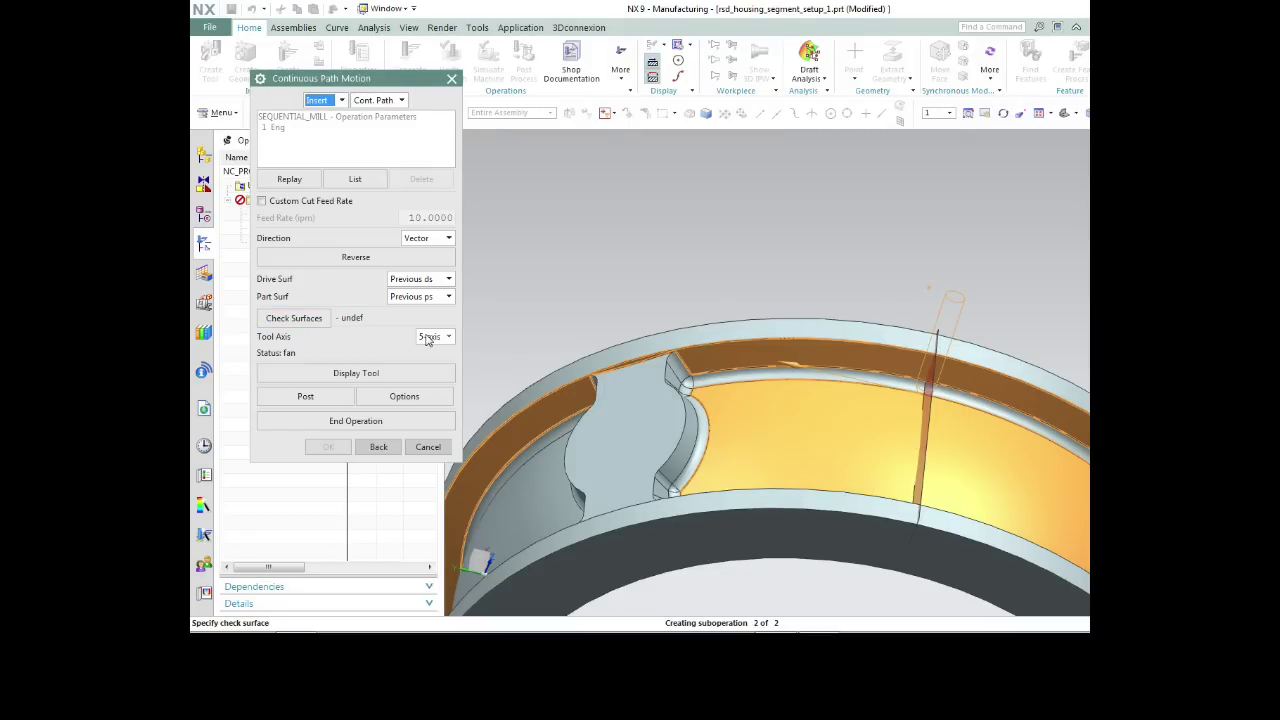
Create a continuous path motion along the flange wall, stopping at the Near Side of the small corner face at the pocket's end.
left_click(313, 320)
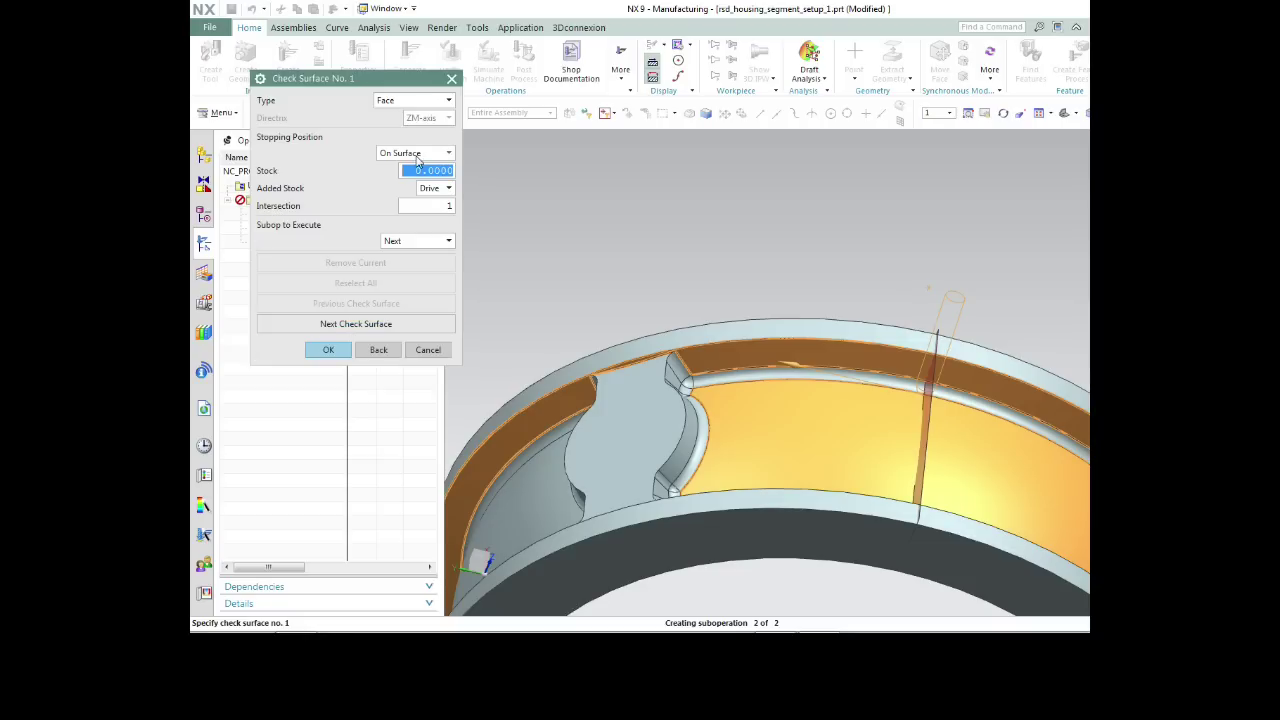
left_click(418, 155)
left_click(402, 168)
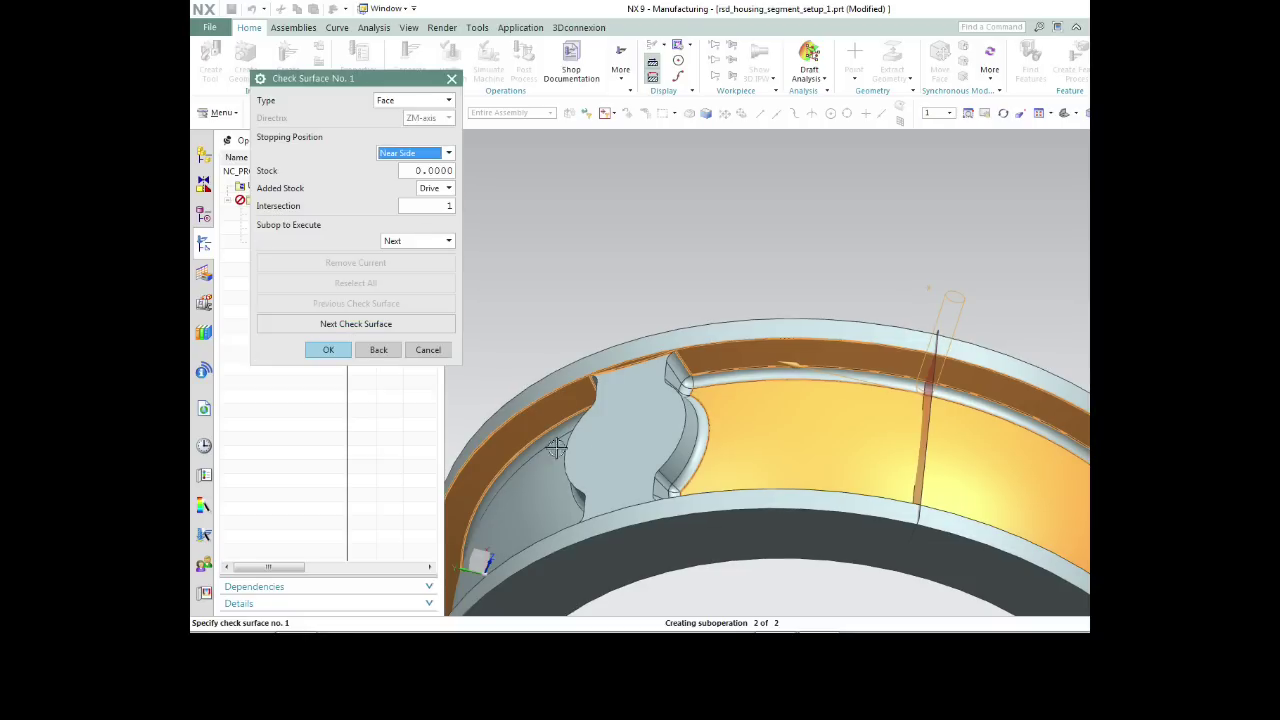
middle_click_drag(674, 374, 726, 400)
left_click(703, 406)
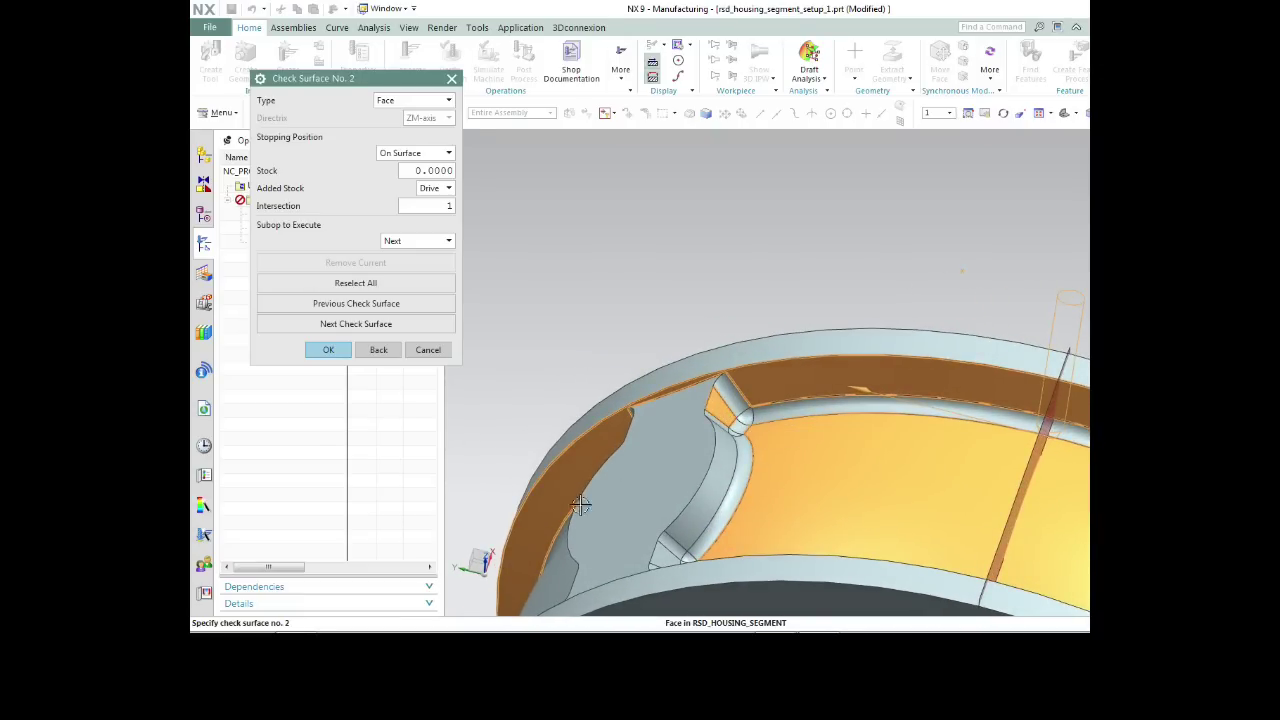
left_click(330, 350)
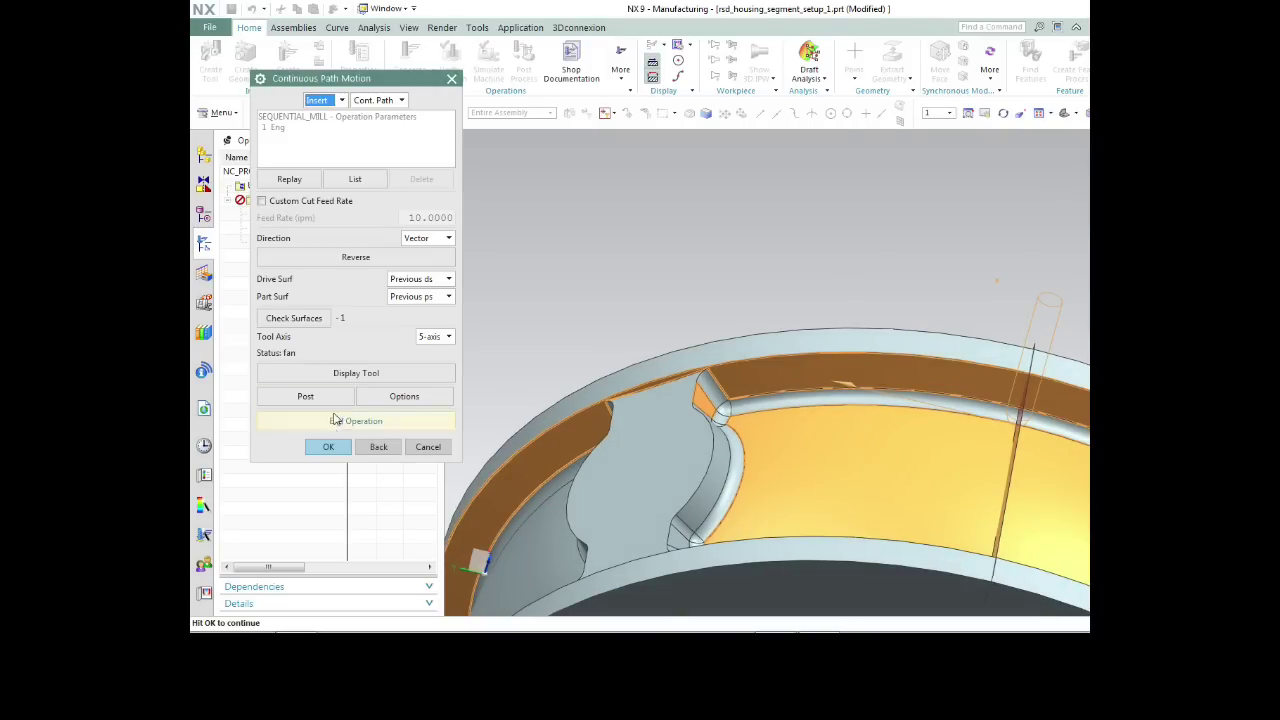
left_click(329, 447)
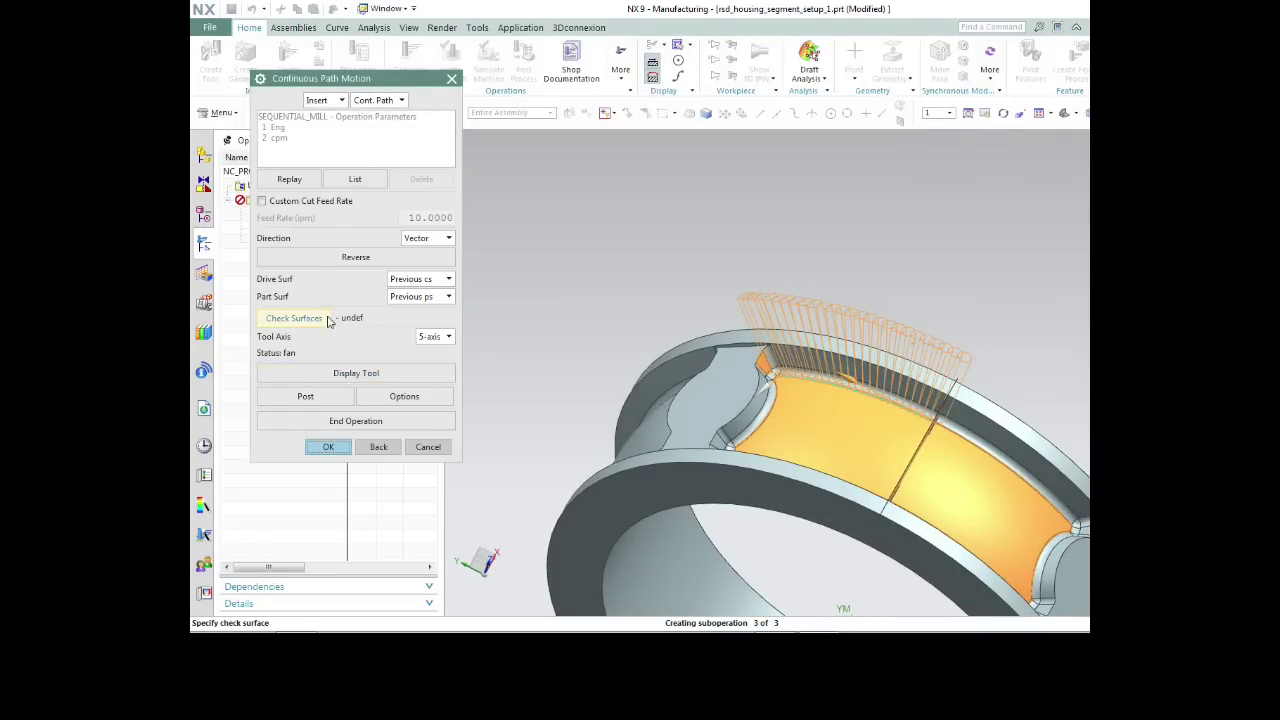
Add a continuous path motion along the small corner face, using the pocket's curved end wall as Near Side check surface.
left_click(297, 320)
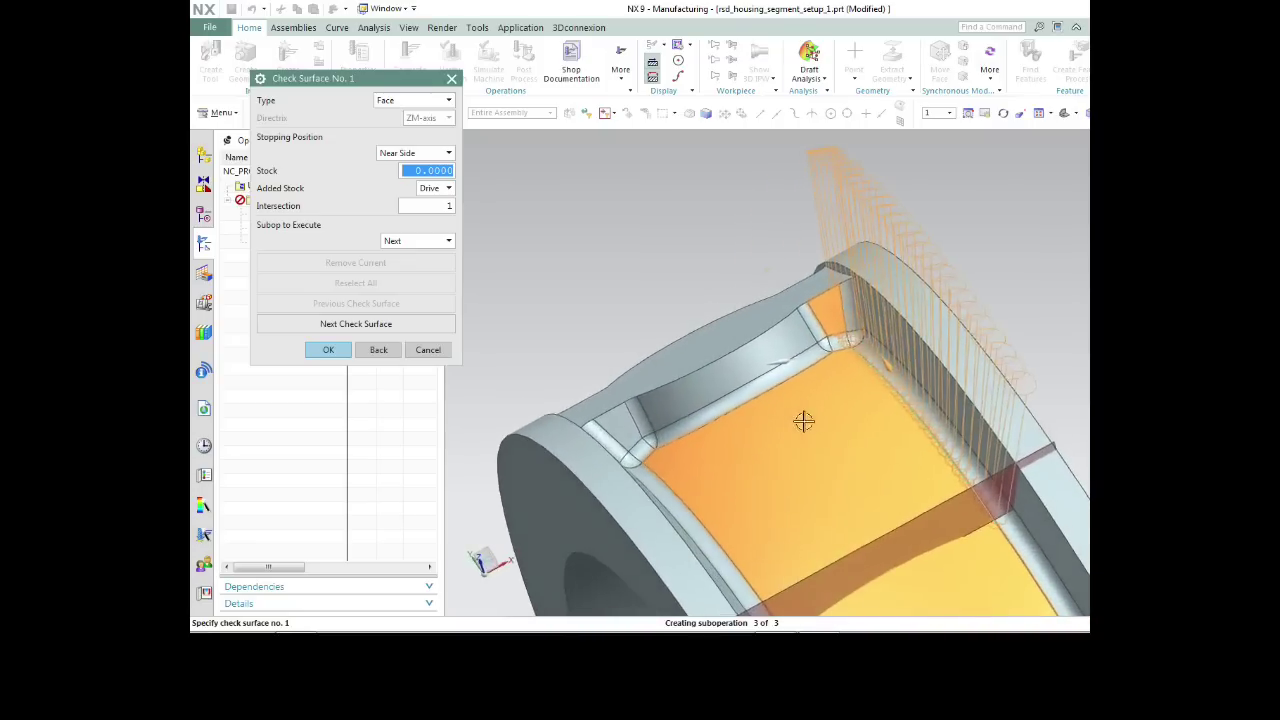
left_click(803, 338)
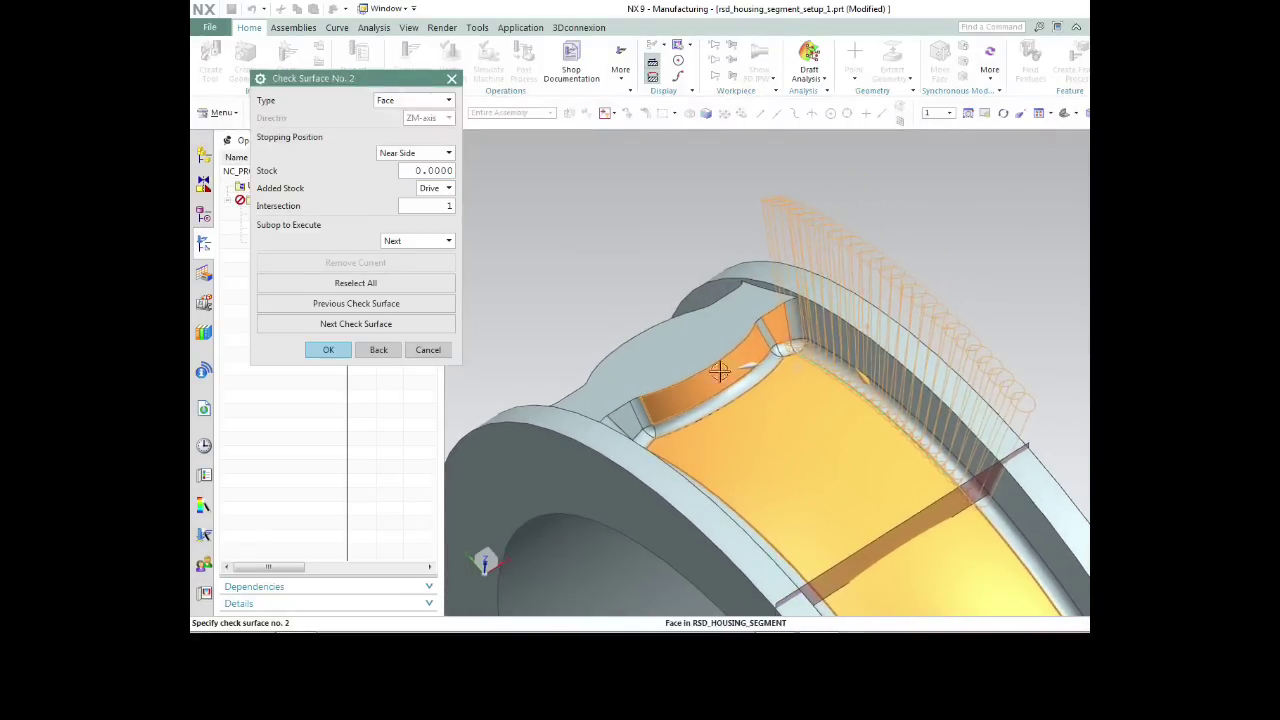
left_click(329, 350)
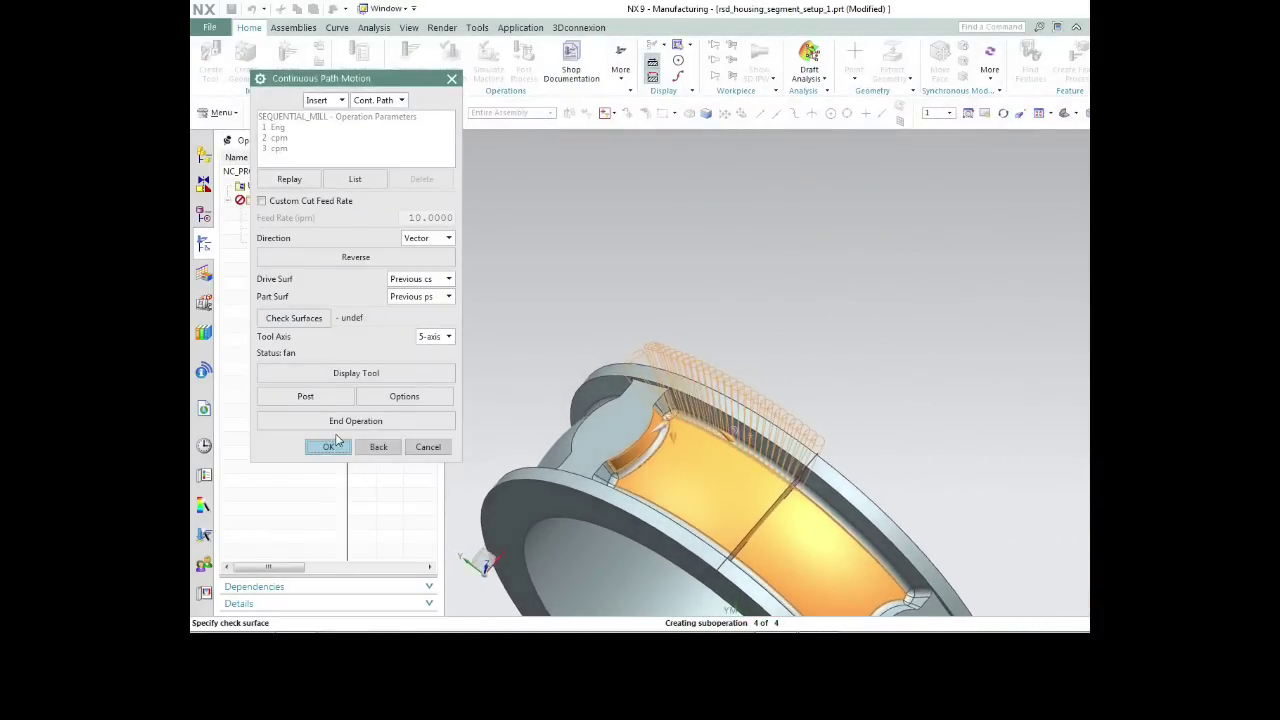
Add a continuous path motion along the curved end wall, with the small face at its far corner as Near Side check surface.
left_click(294, 318)
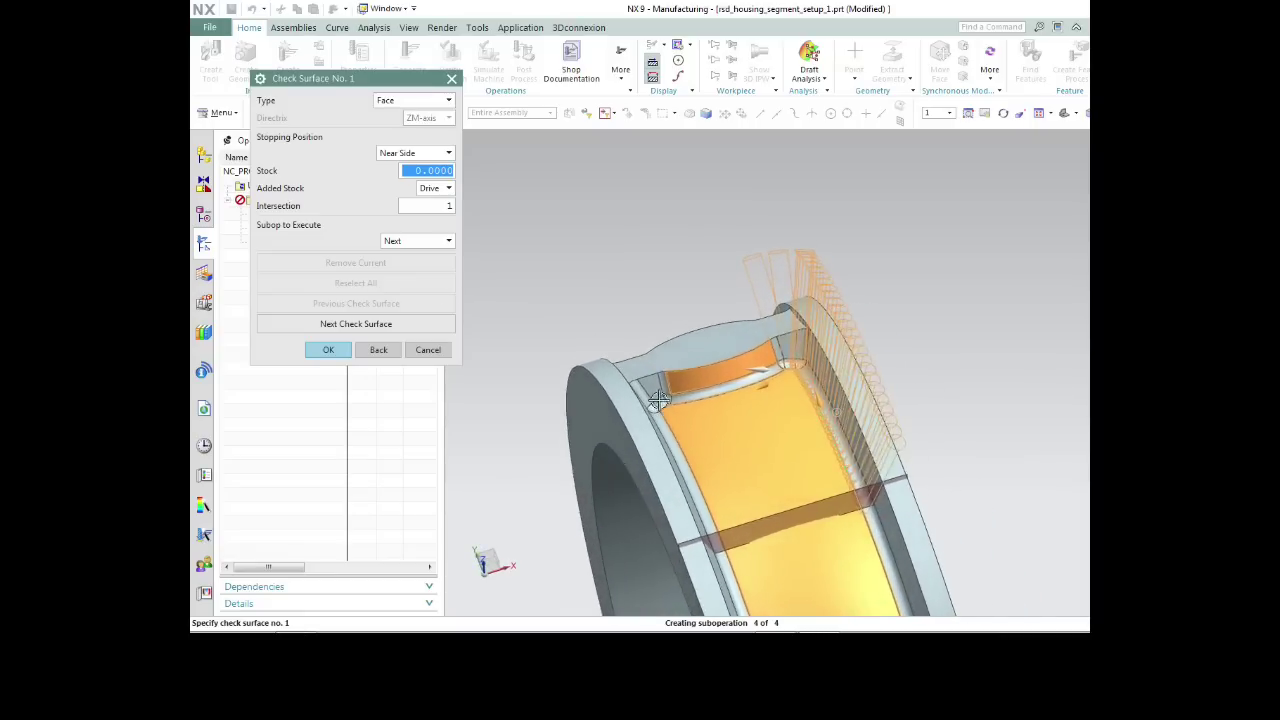
left_click(659, 381)
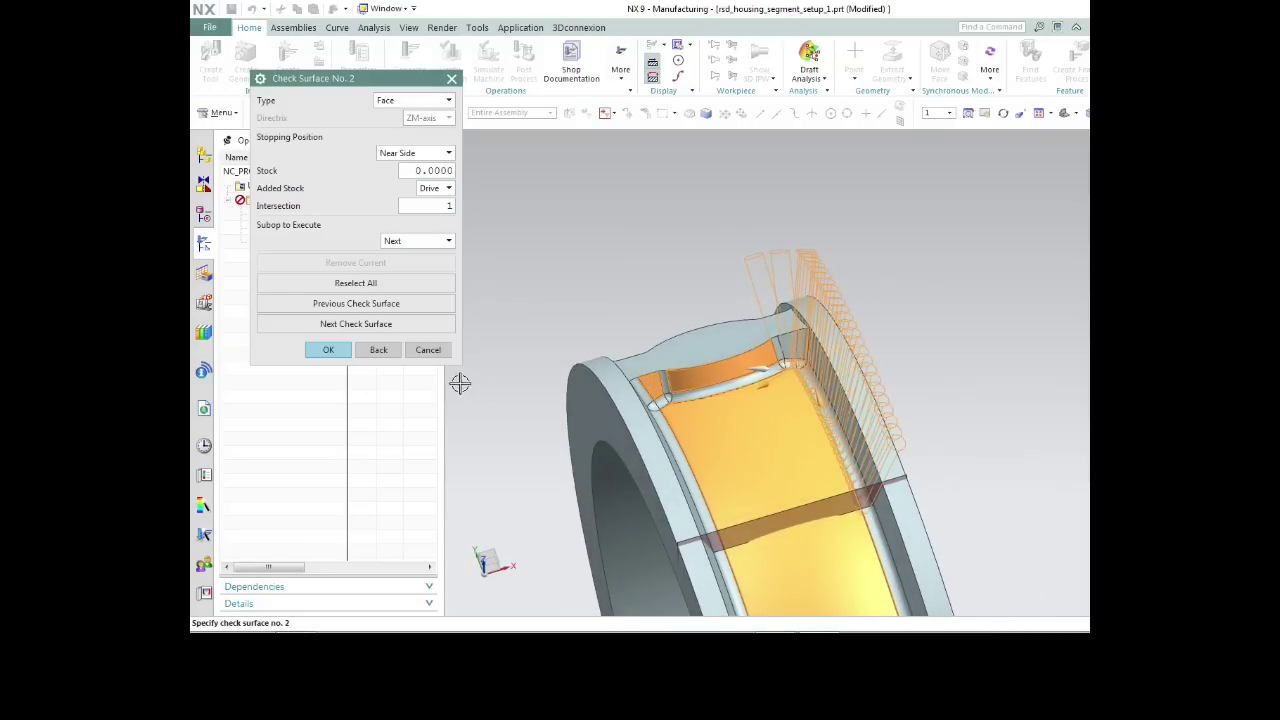
left_click(329, 351)
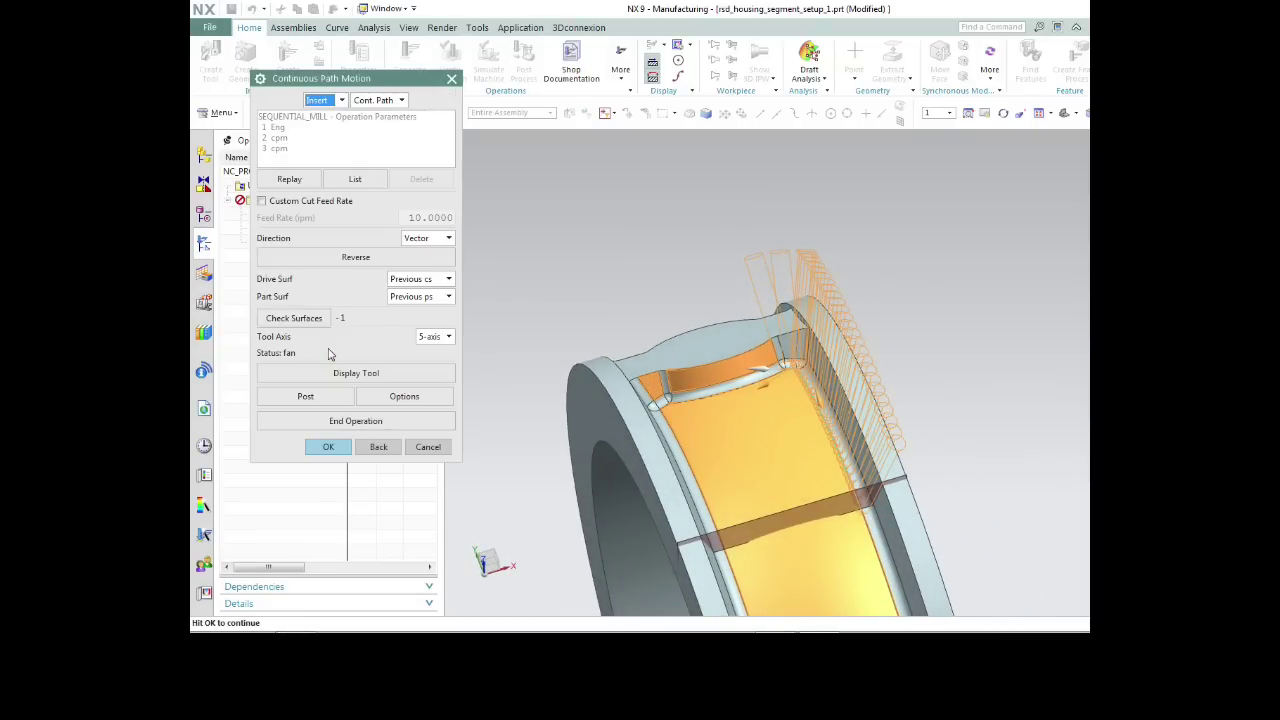
left_click(328, 447)
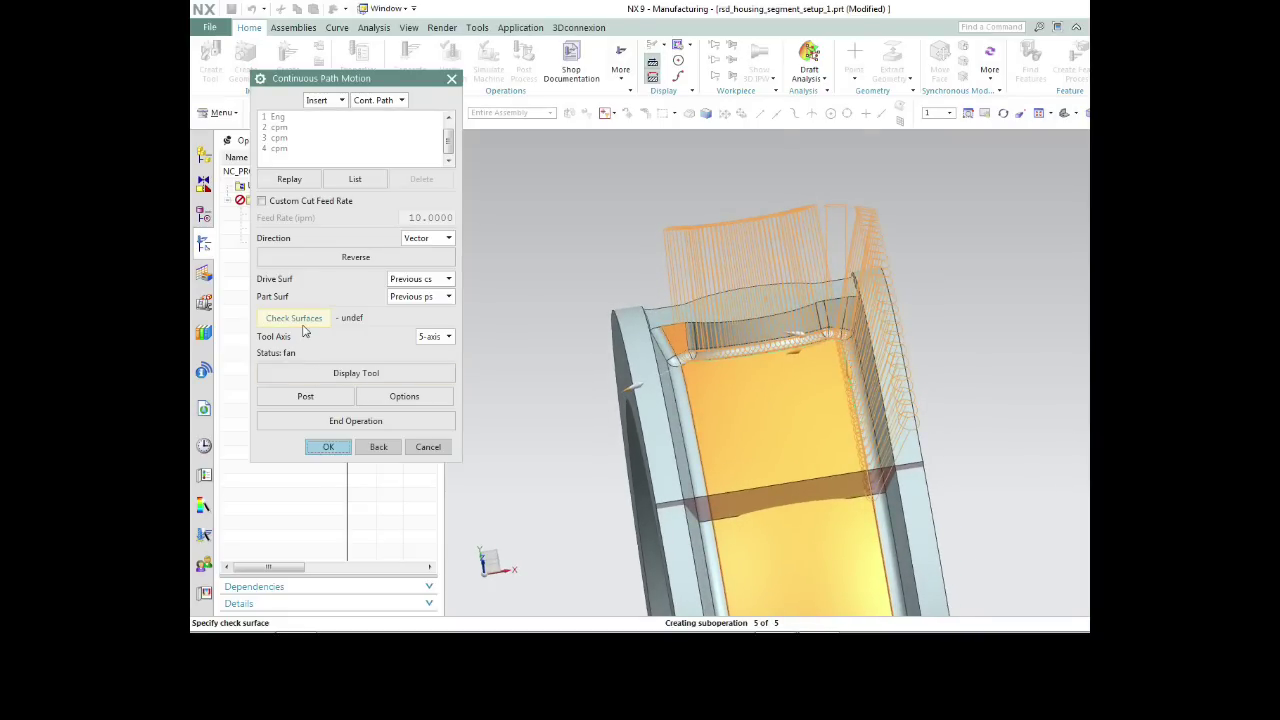
Add a continuous path motion along the far corner face, checking against the Near Side of the opposite flange's inner wall.
left_click(303, 325)
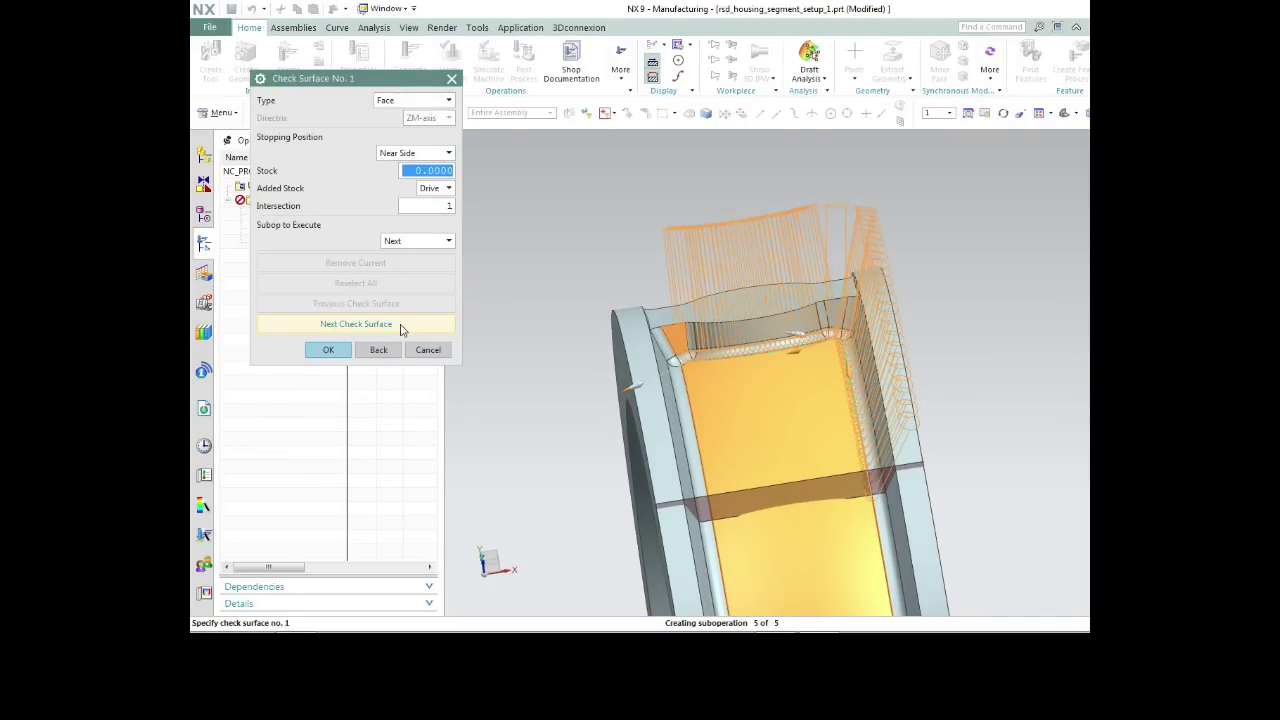
left_click(627, 347)
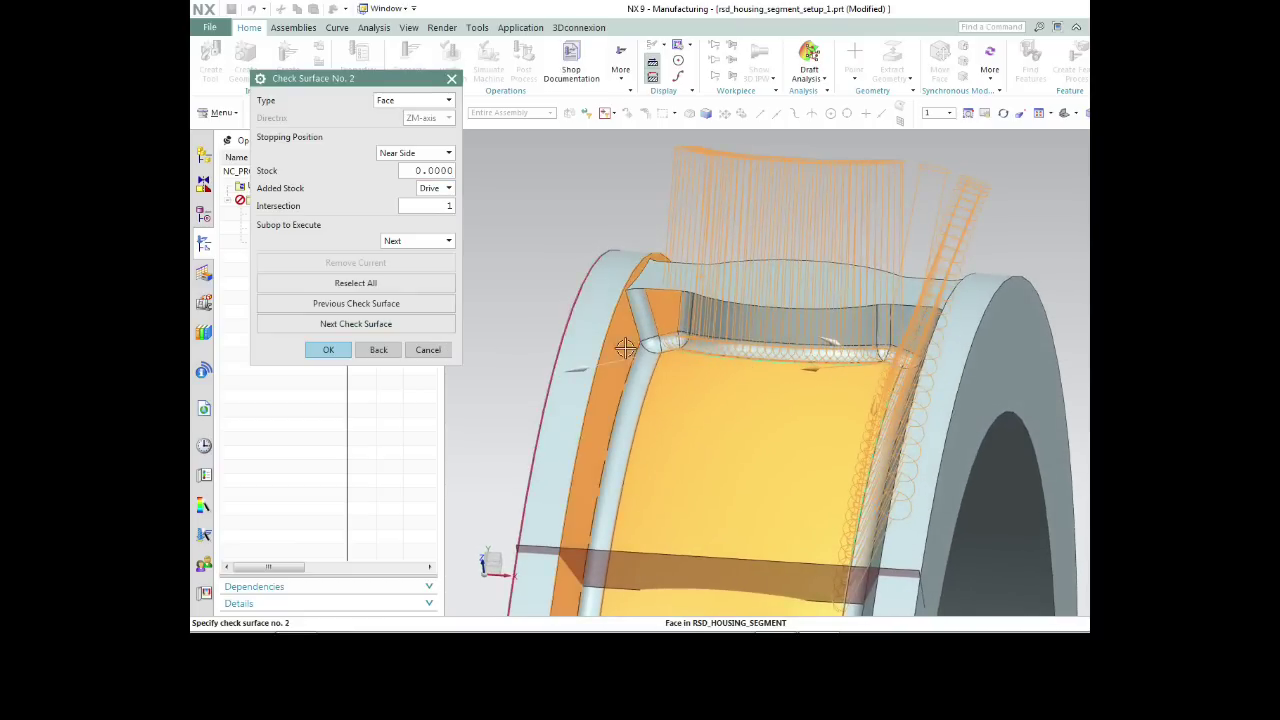
left_click(330, 350)
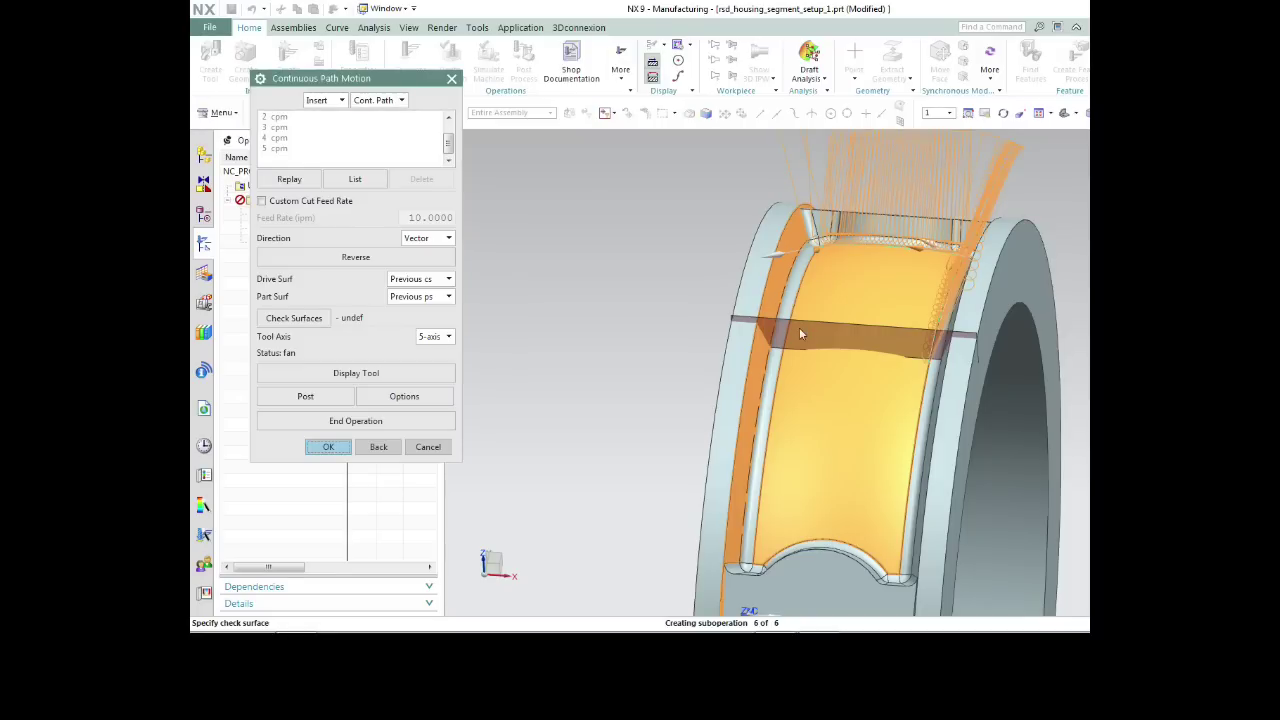
Add a continuous path motion along the opposite flange wall, stopping On Surface at the plane crossing the middle of the pocket.
left_click(435, 283)
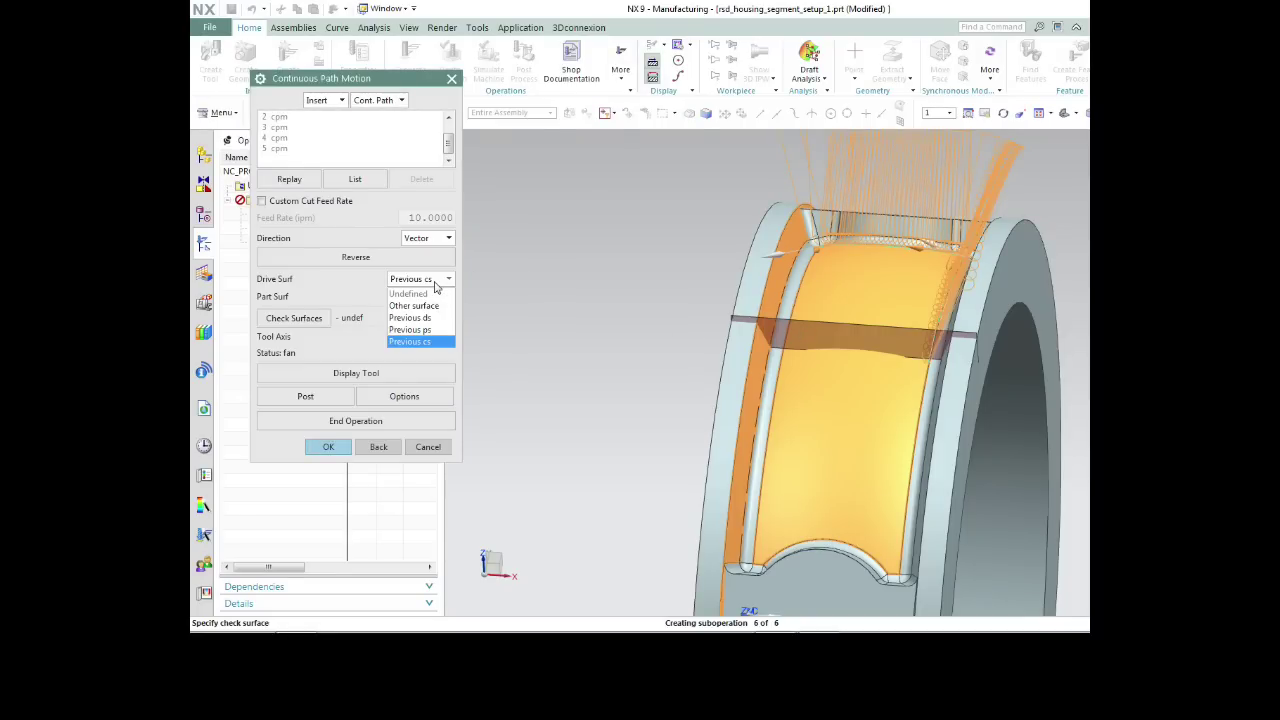
left_click(435, 283)
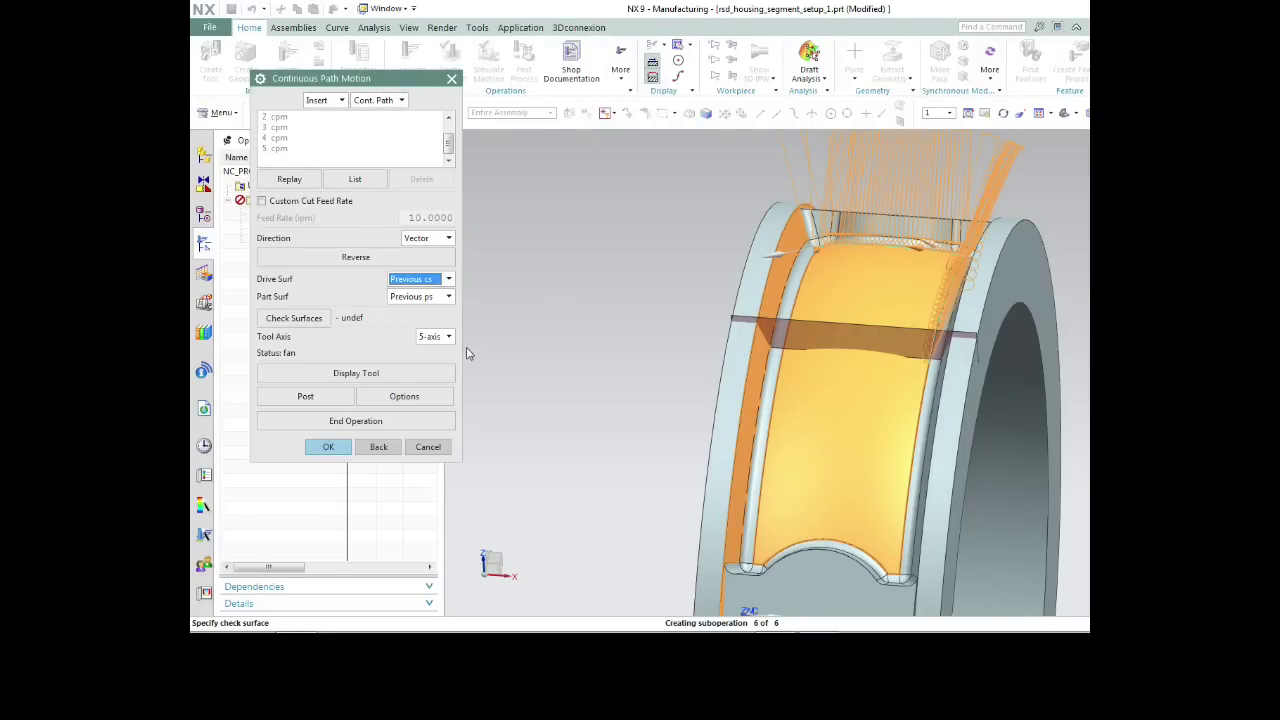
left_click(290, 318)
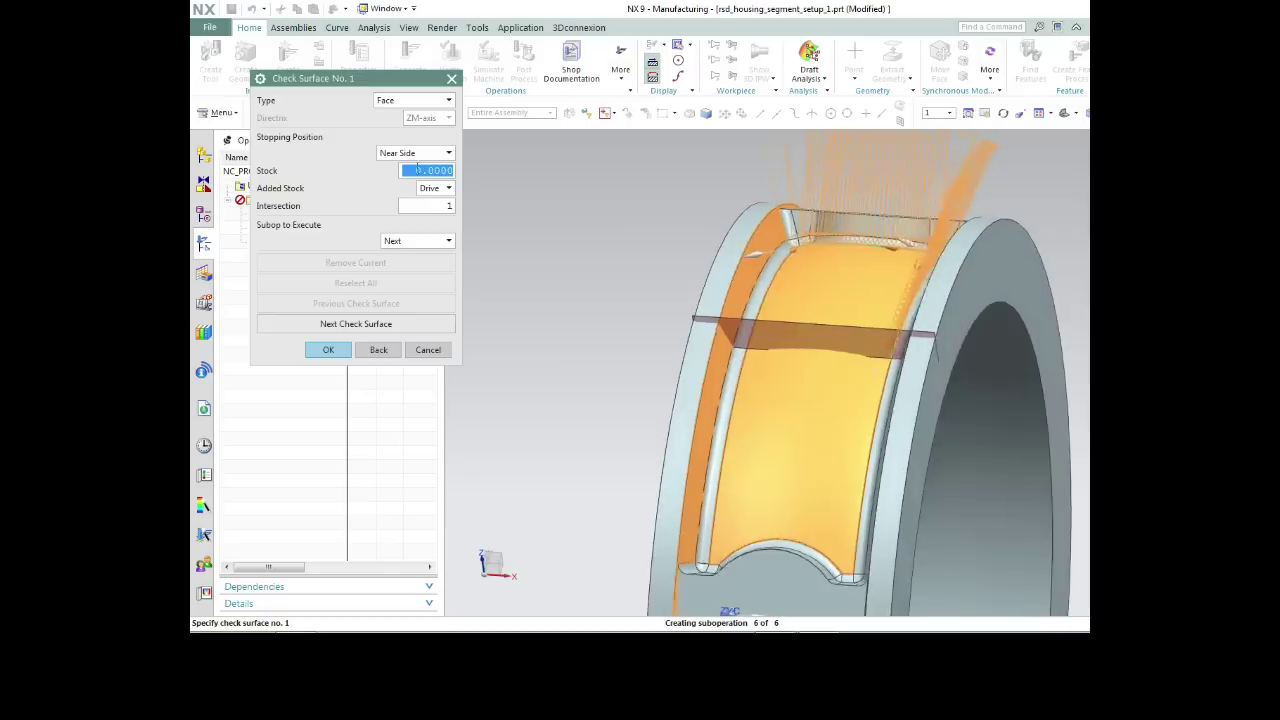
left_click(409, 153)
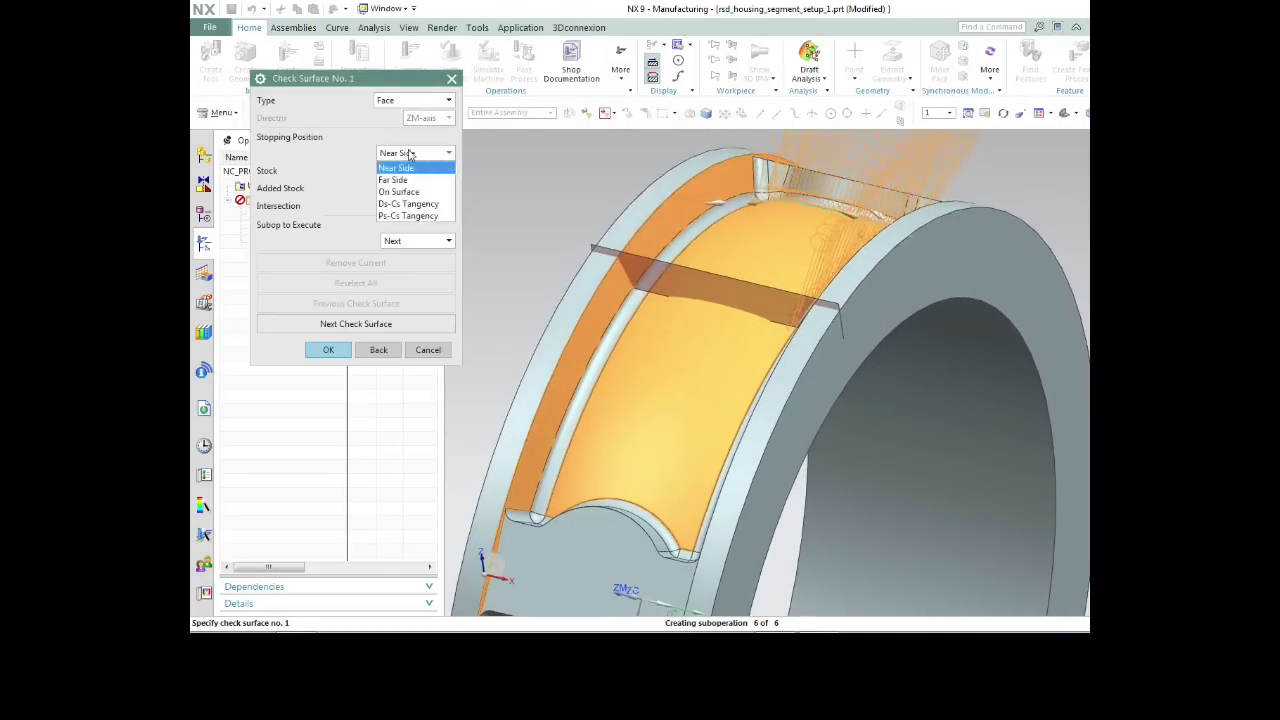
left_click(412, 192)
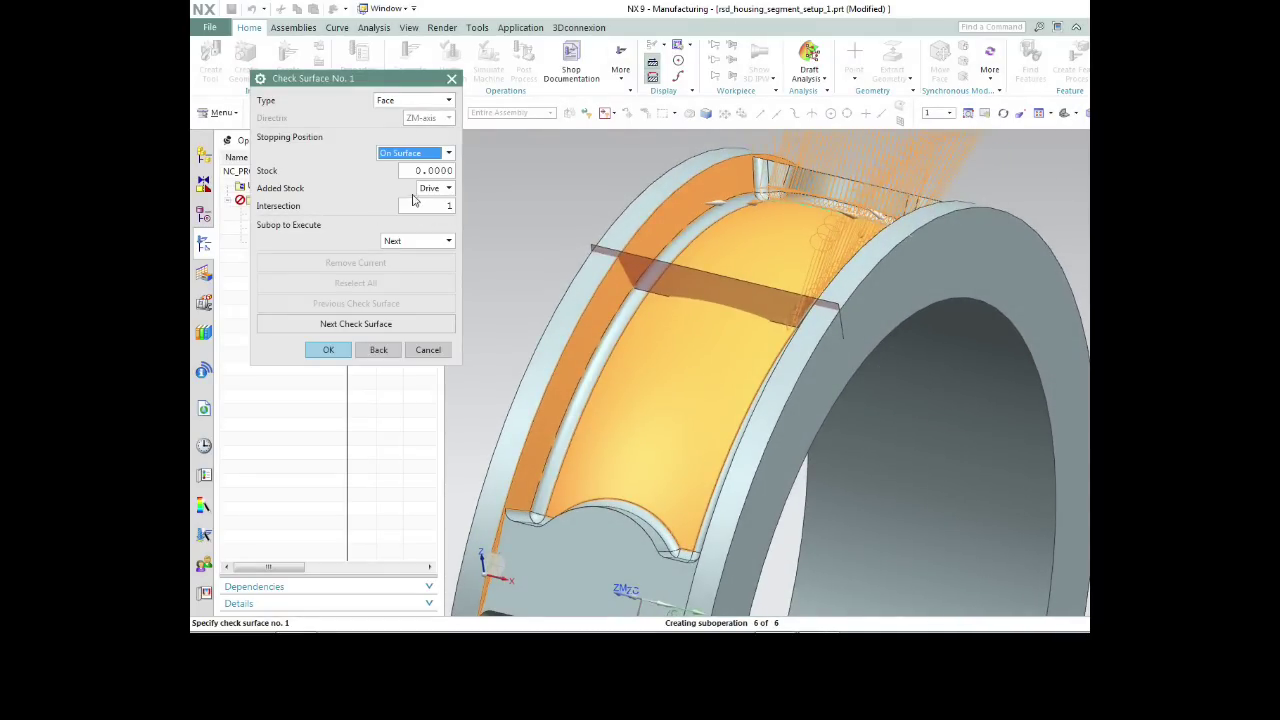
left_click(615, 271)
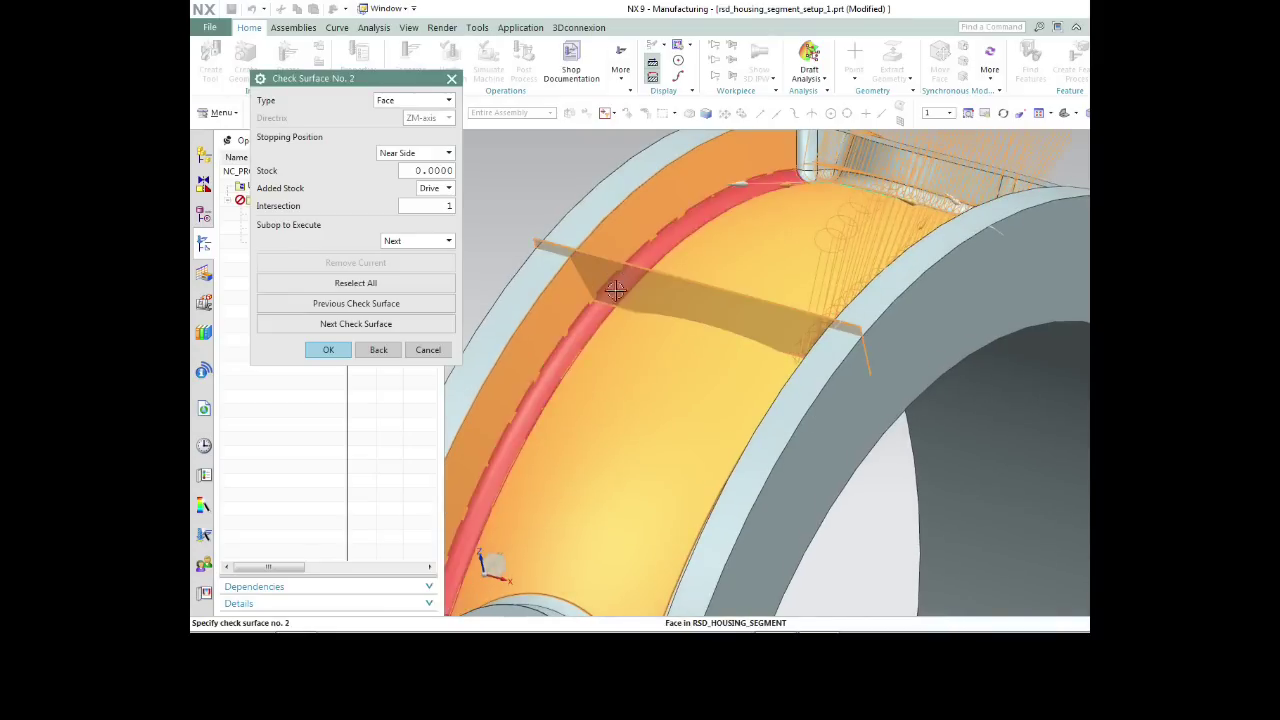
left_click(328, 350)
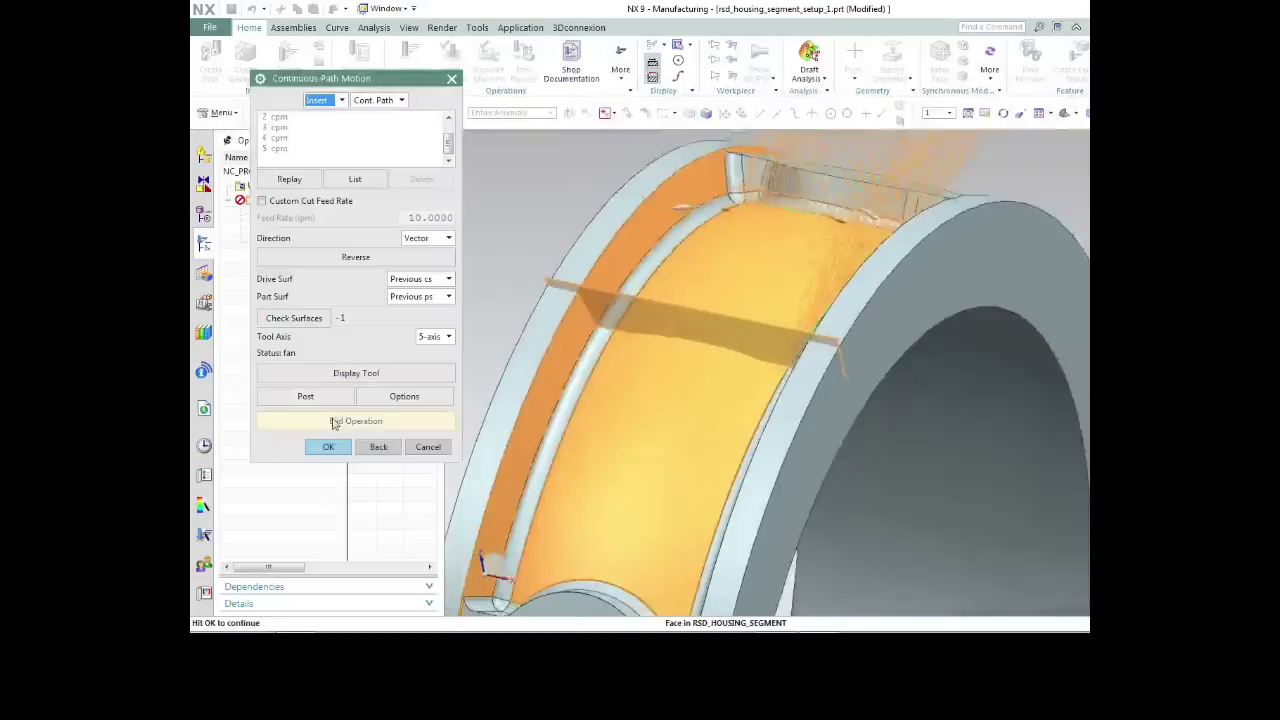
left_click(330, 447)
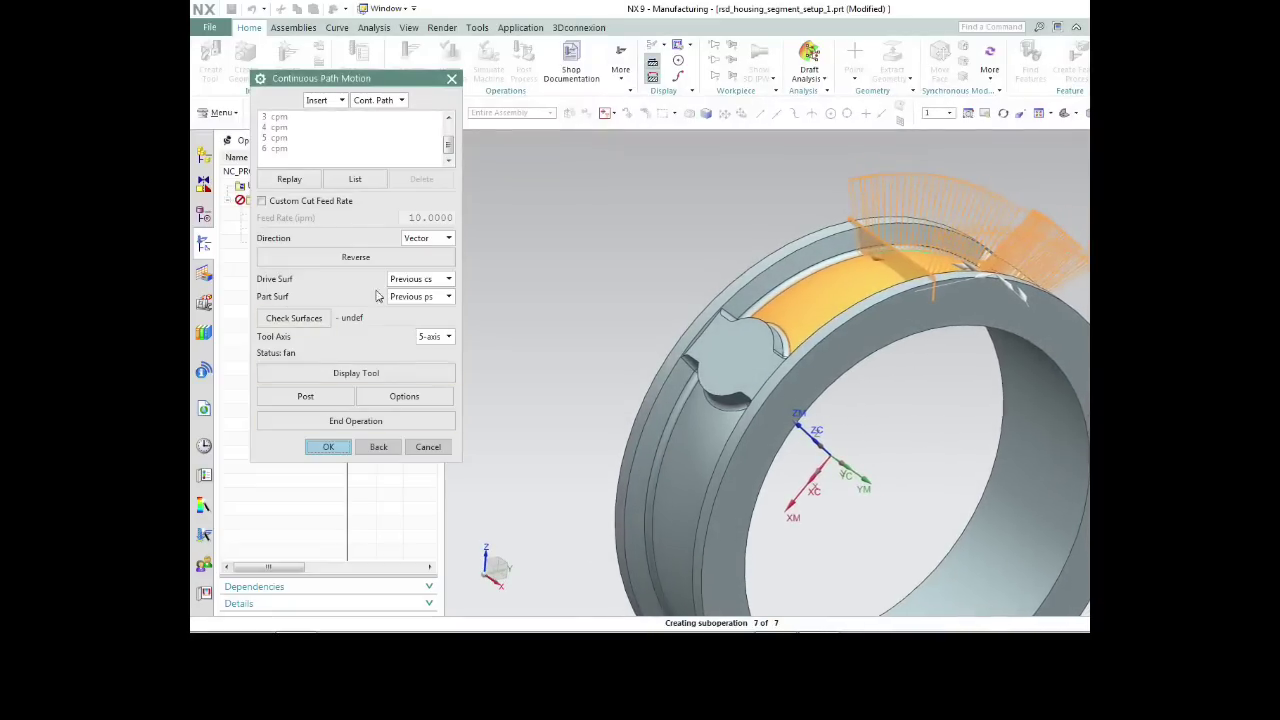
Try to continue along the same flange wall using Previous ds as drive surface and the Near Side of the end corner face as check surface.
left_click(449, 285)
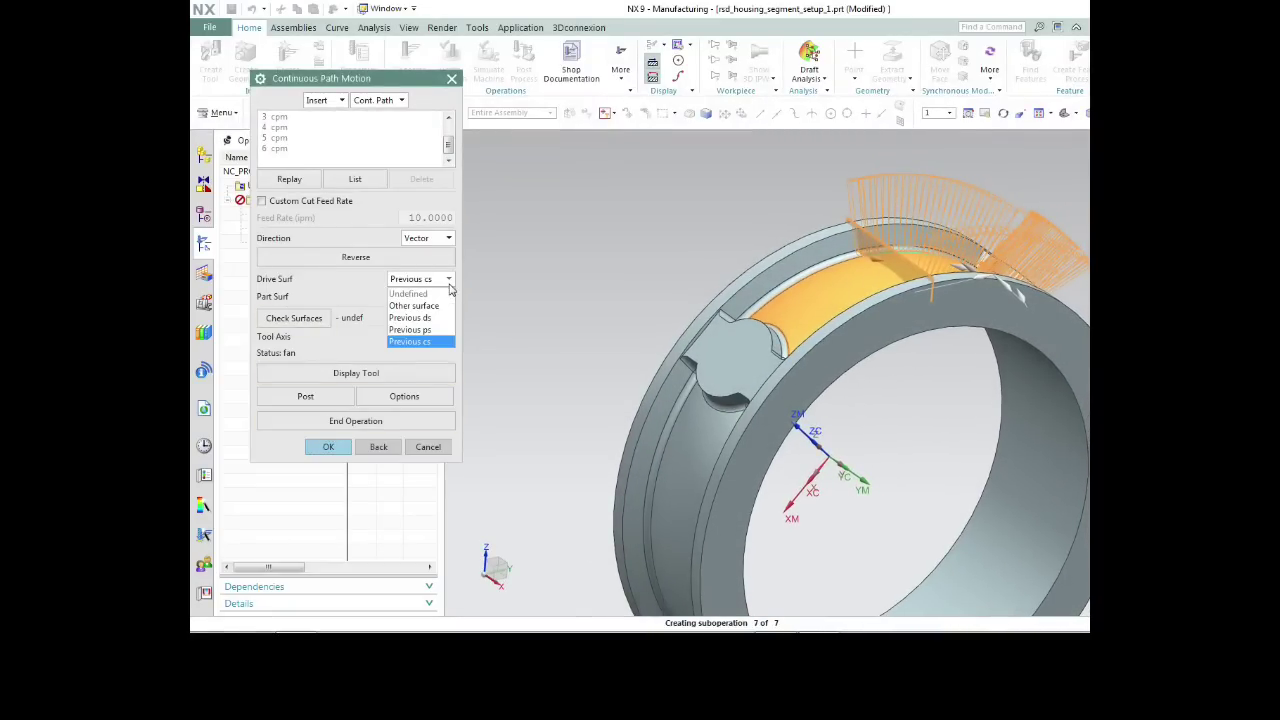
left_click(432, 318)
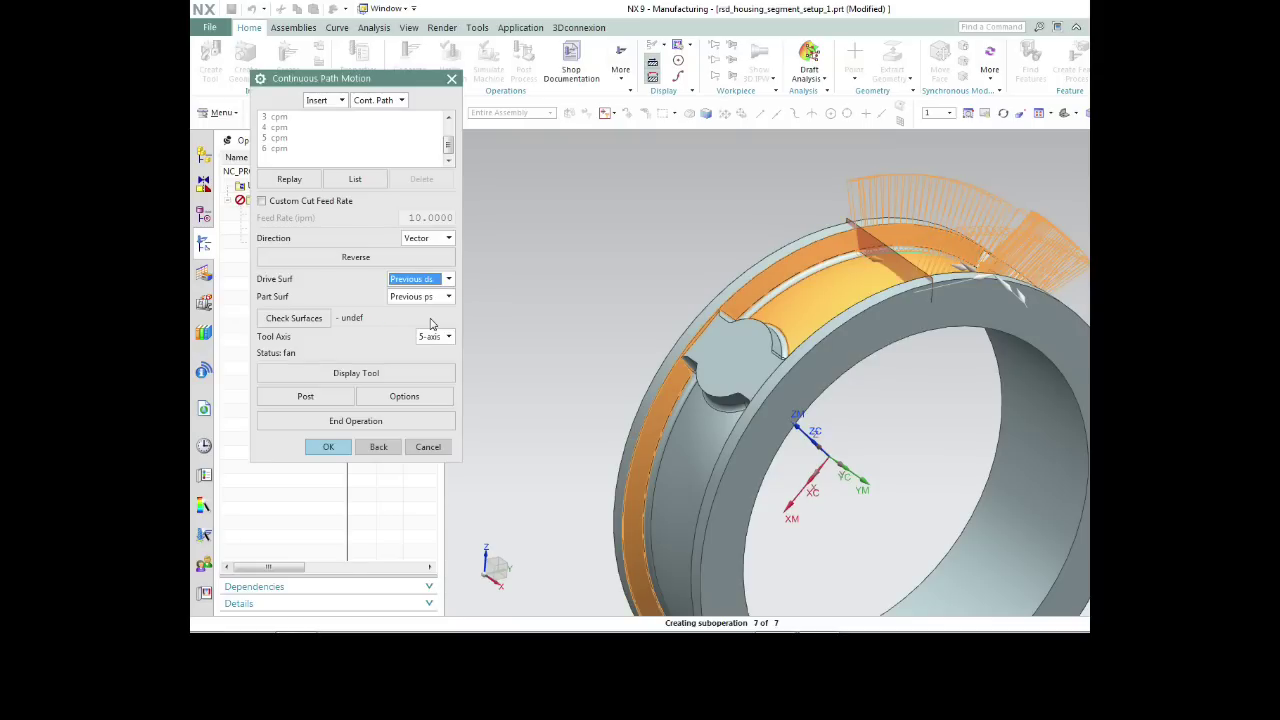
left_click(294, 318)
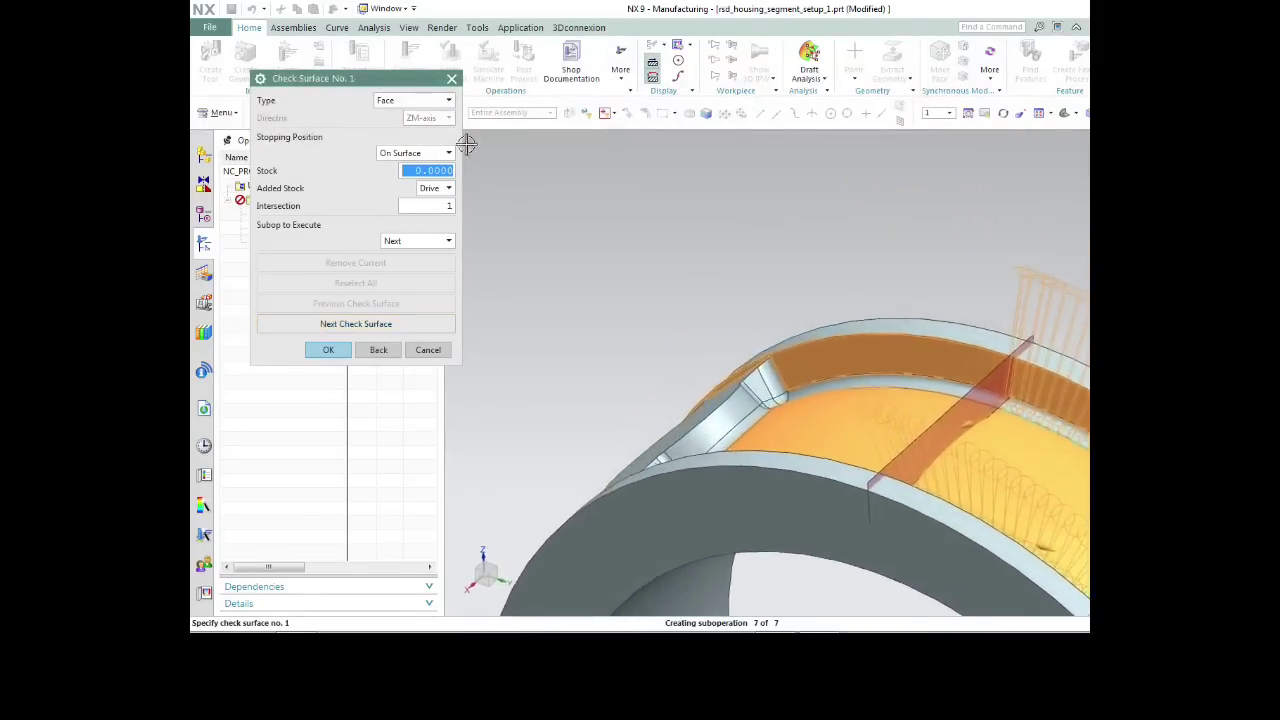
left_click(440, 152)
left_click(433, 168)
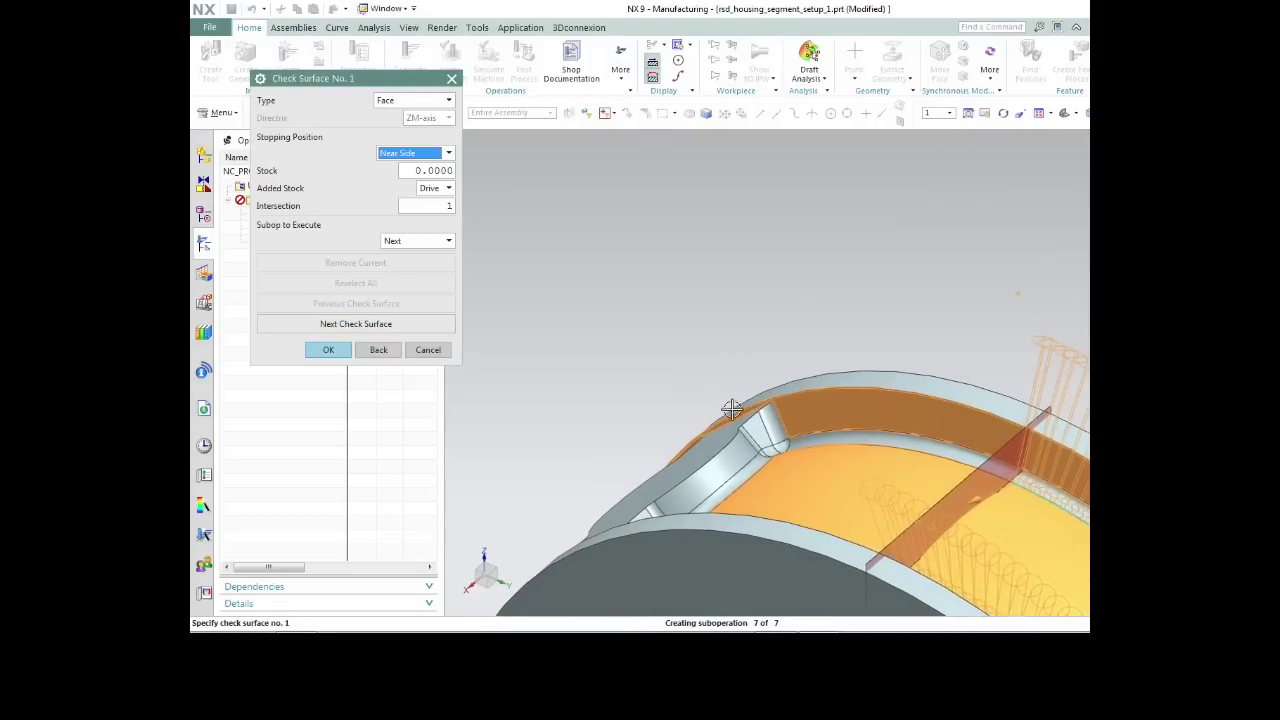
left_click(741, 443)
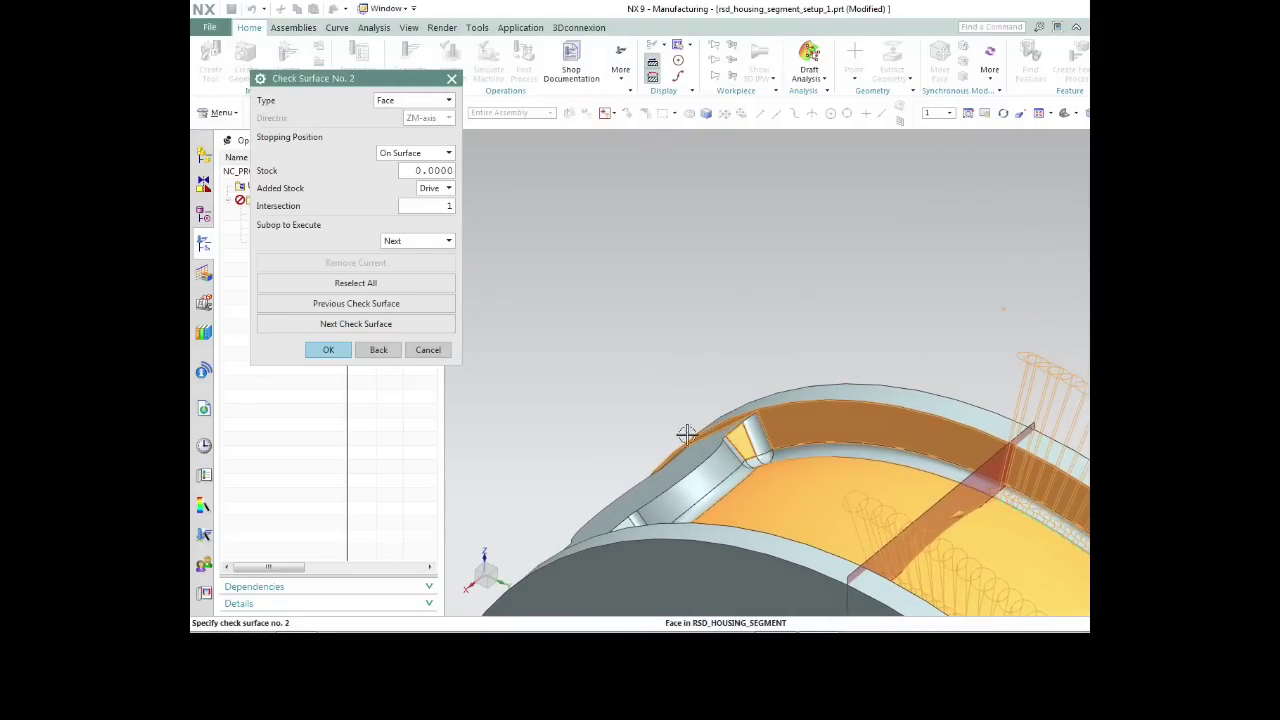
left_click(328, 349)
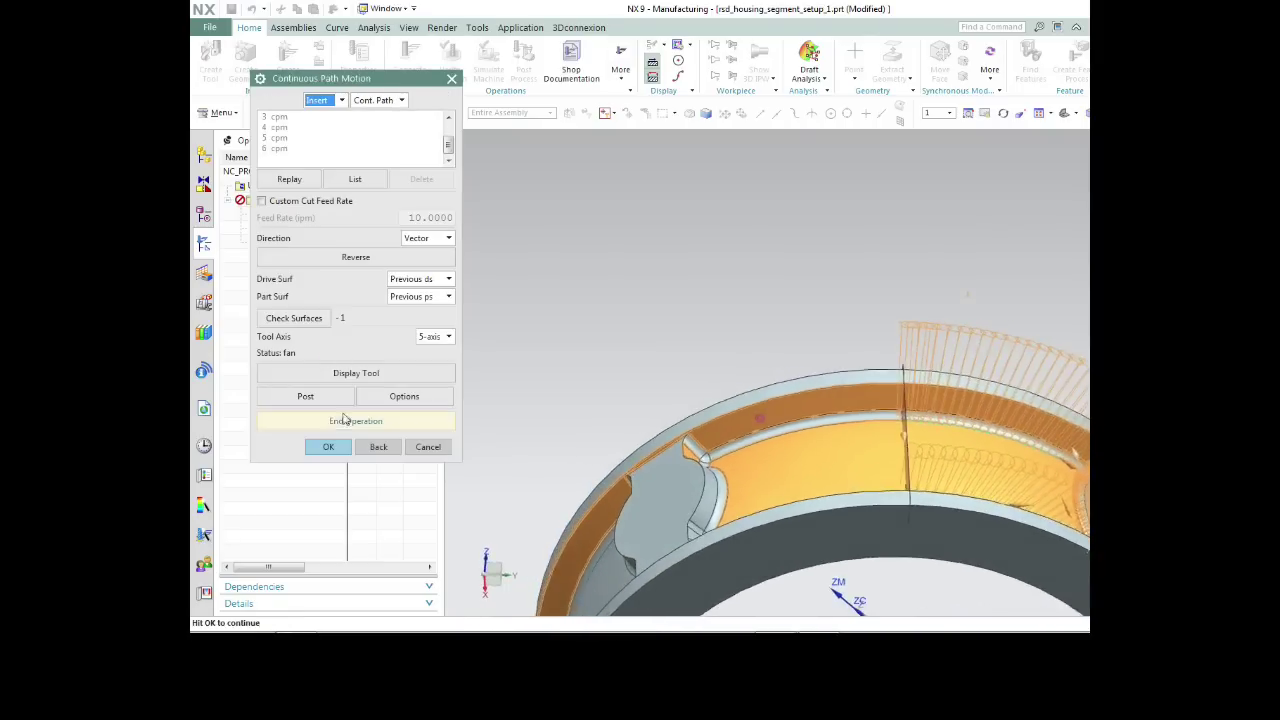
left_click(330, 448)
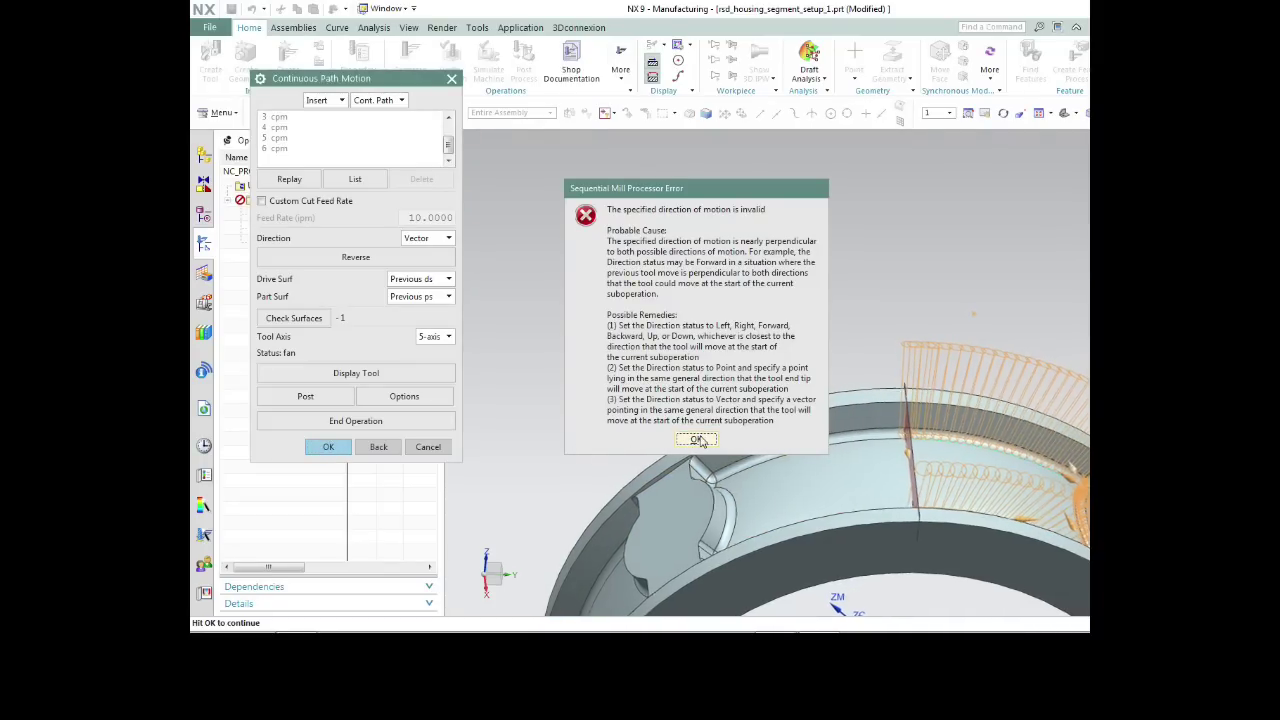
left_click(697, 440)
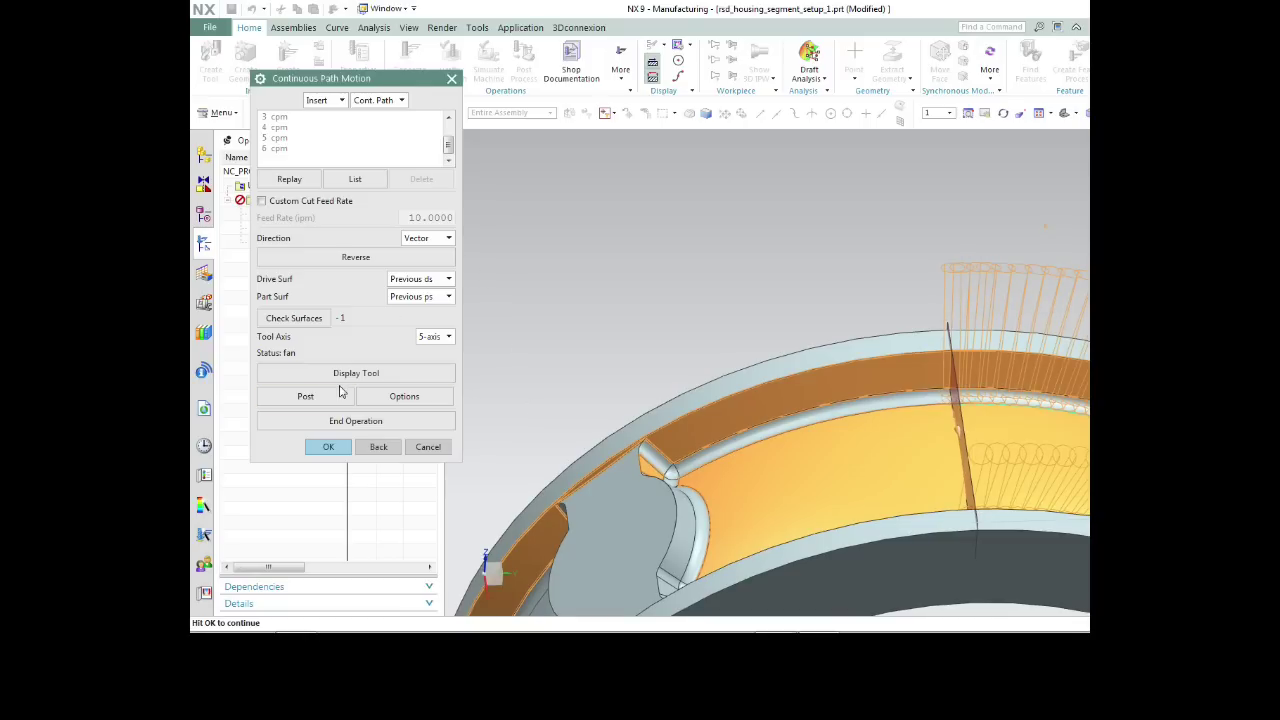
Set the motion direction to Point at the small corner face's upper corner and create the motion along the flange wall.
left_click(449, 238)
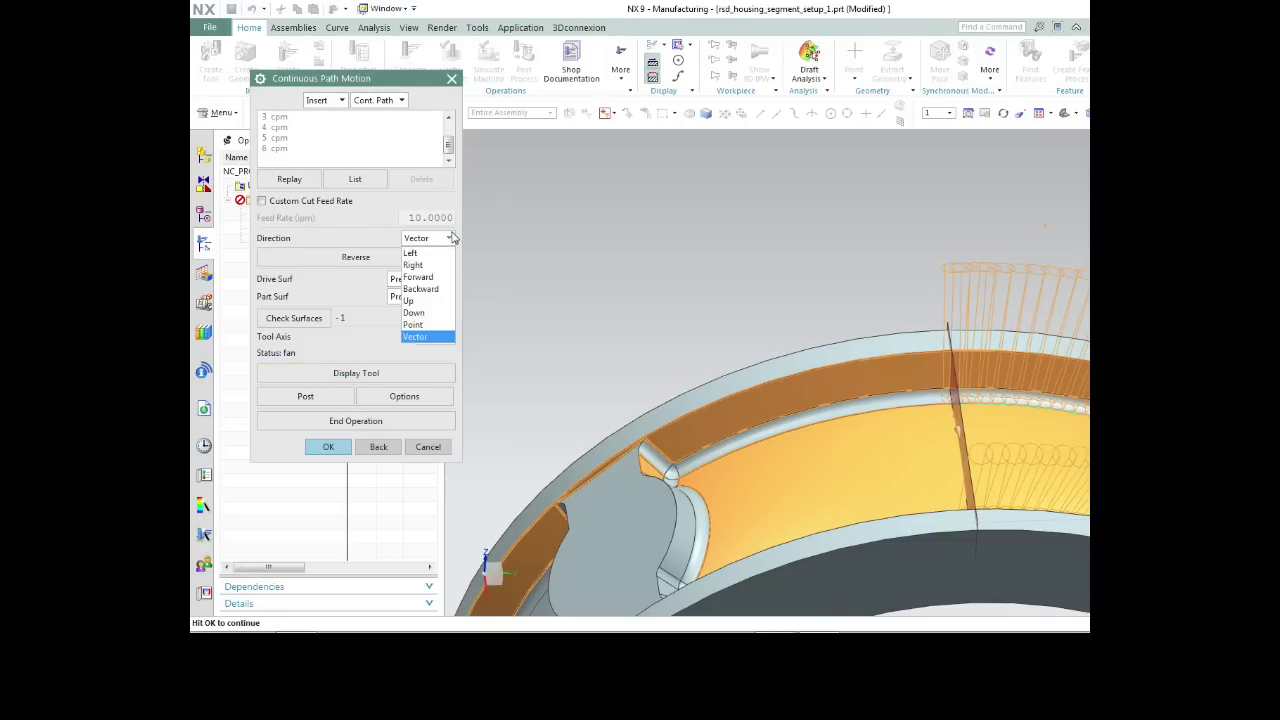
left_click(437, 325)
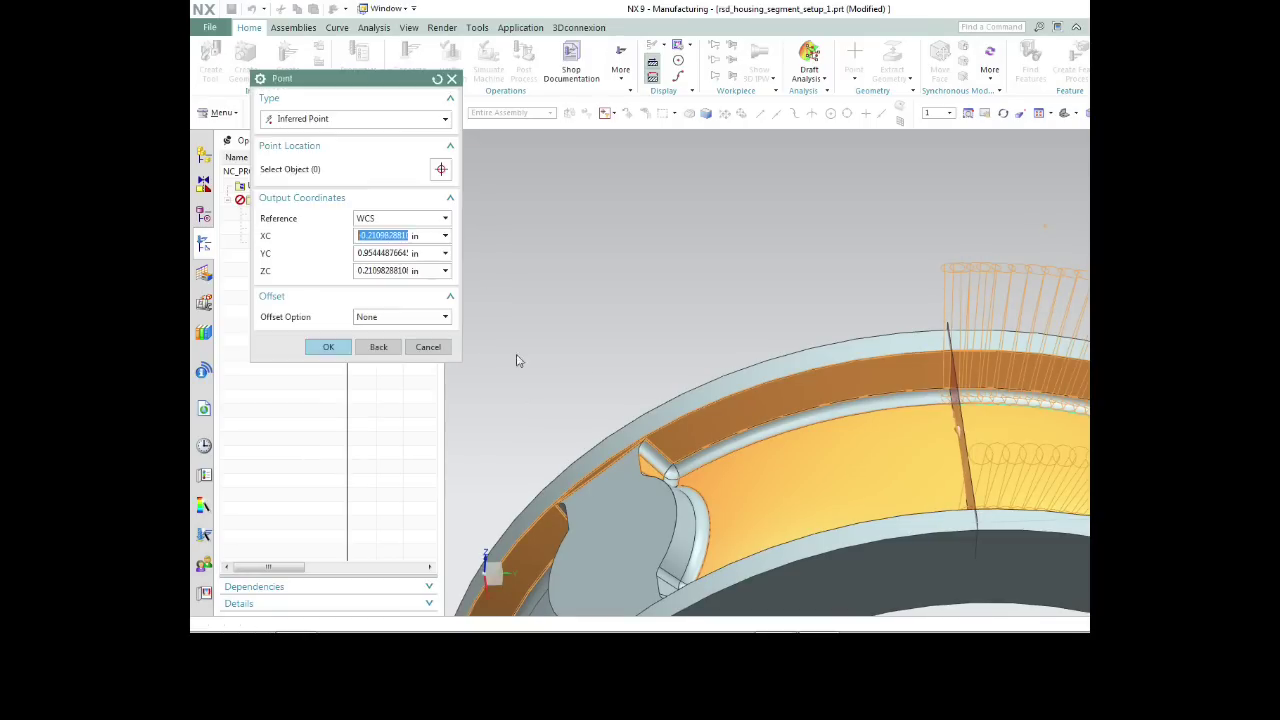
left_click(652, 440)
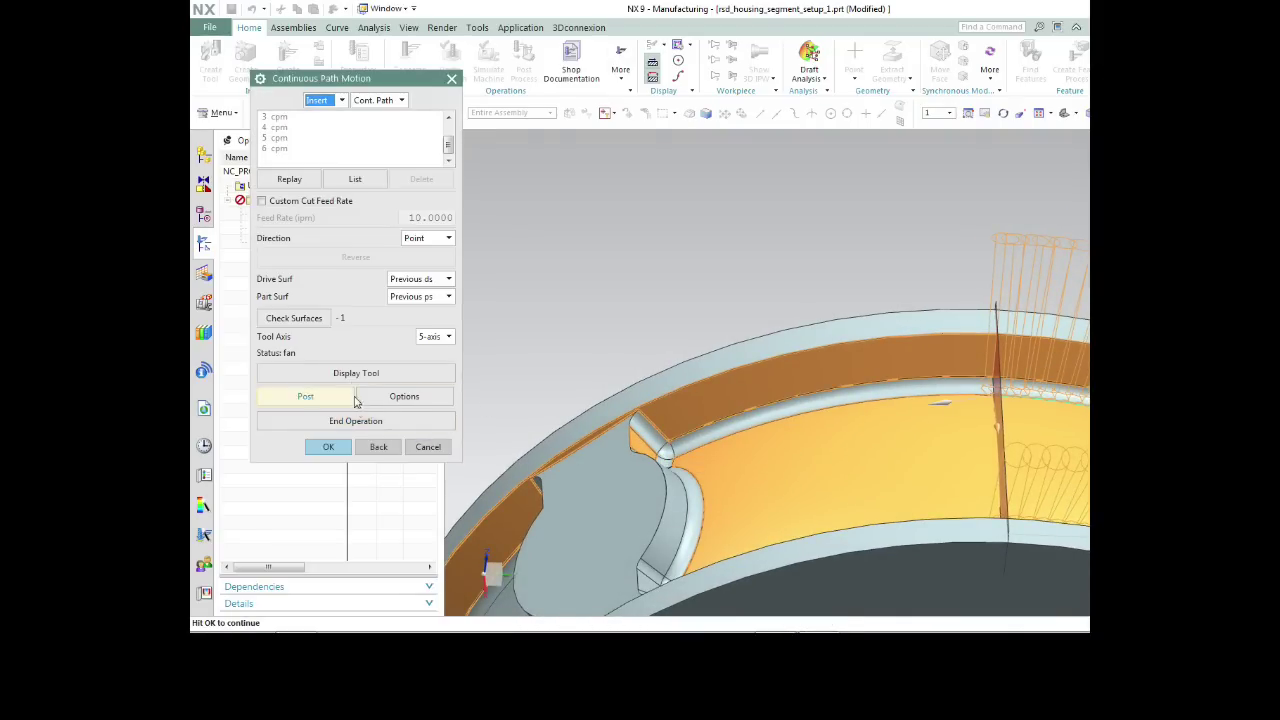
left_click(330, 450)
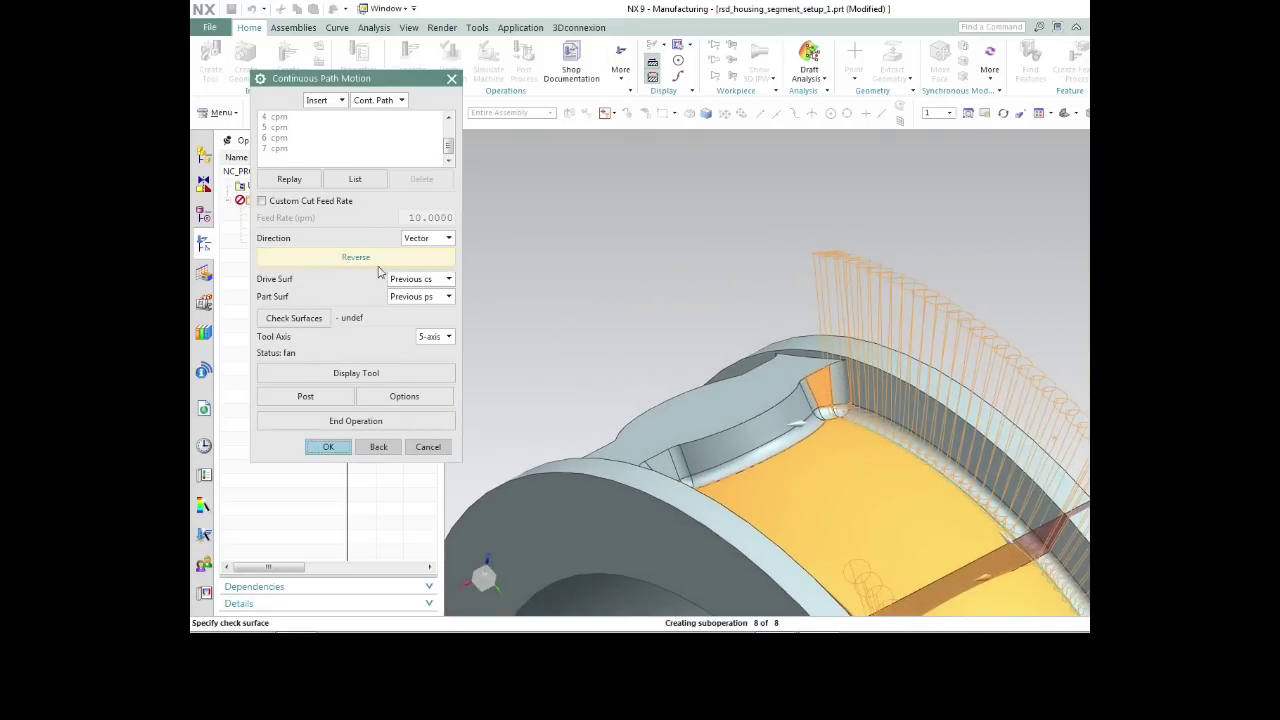
Add a continuous path motion along this small corner face, with the second curved end wall as Near Side check surface.
left_click(311, 322)
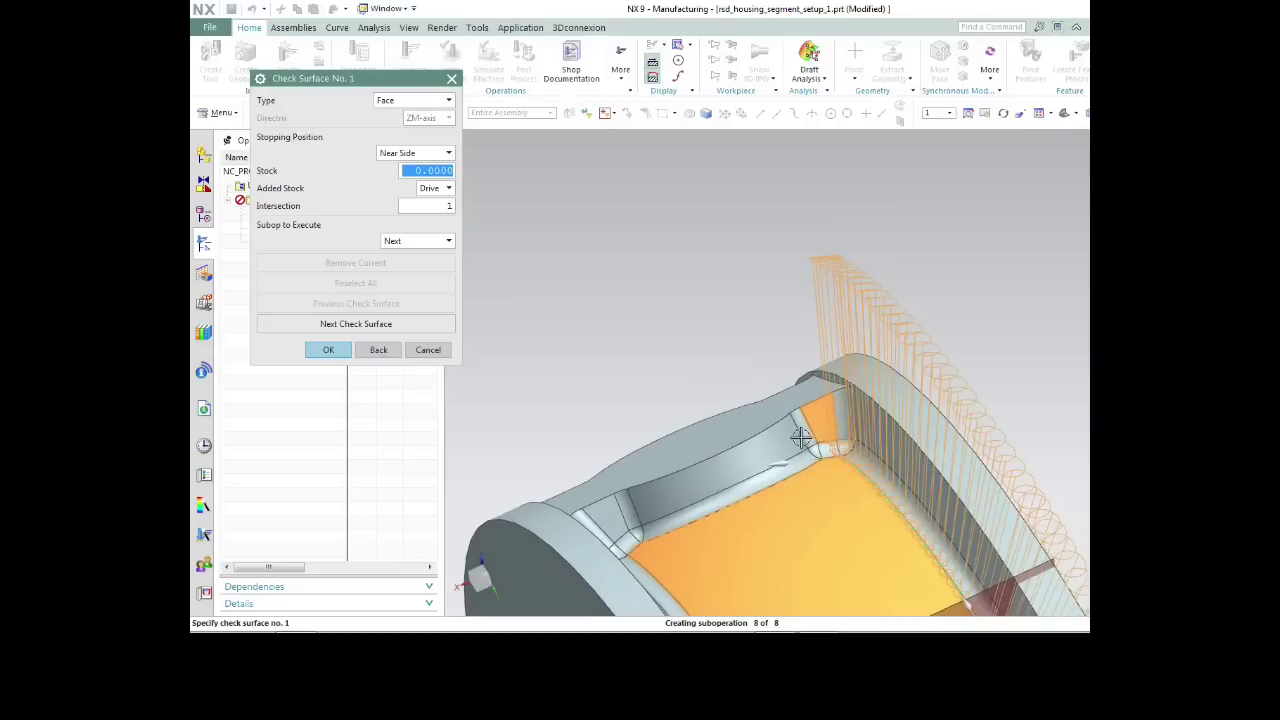
left_click(776, 462)
left_click(326, 348)
left_click(337, 446)
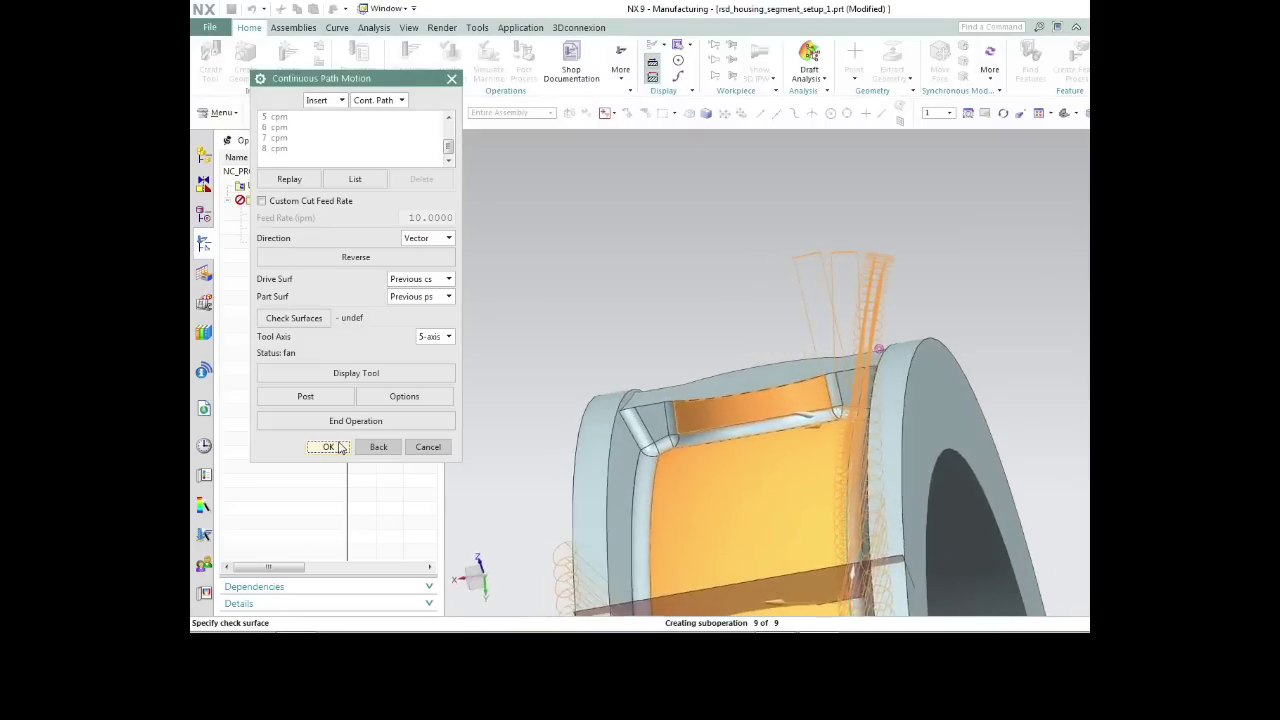
Add a continuous path motion along the second curved end wall, stopping at the Near Side of the small face at its far corner.
left_click(307, 320)
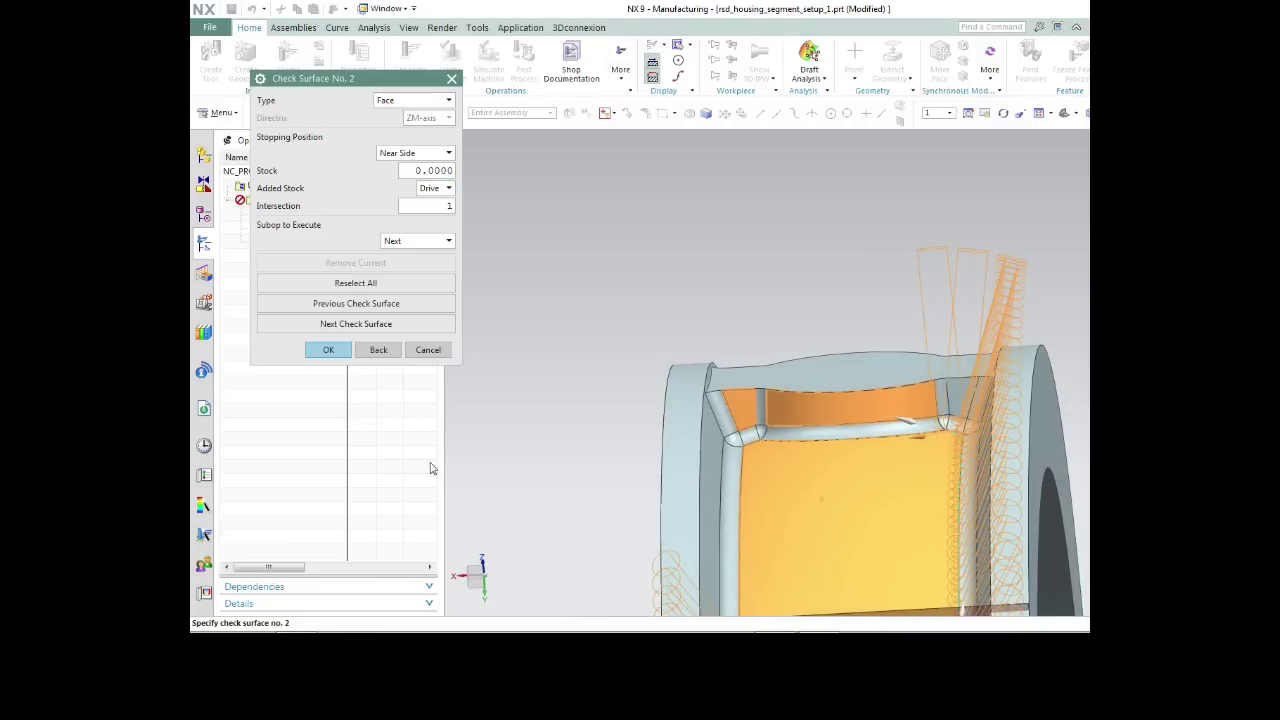
left_click(330, 352)
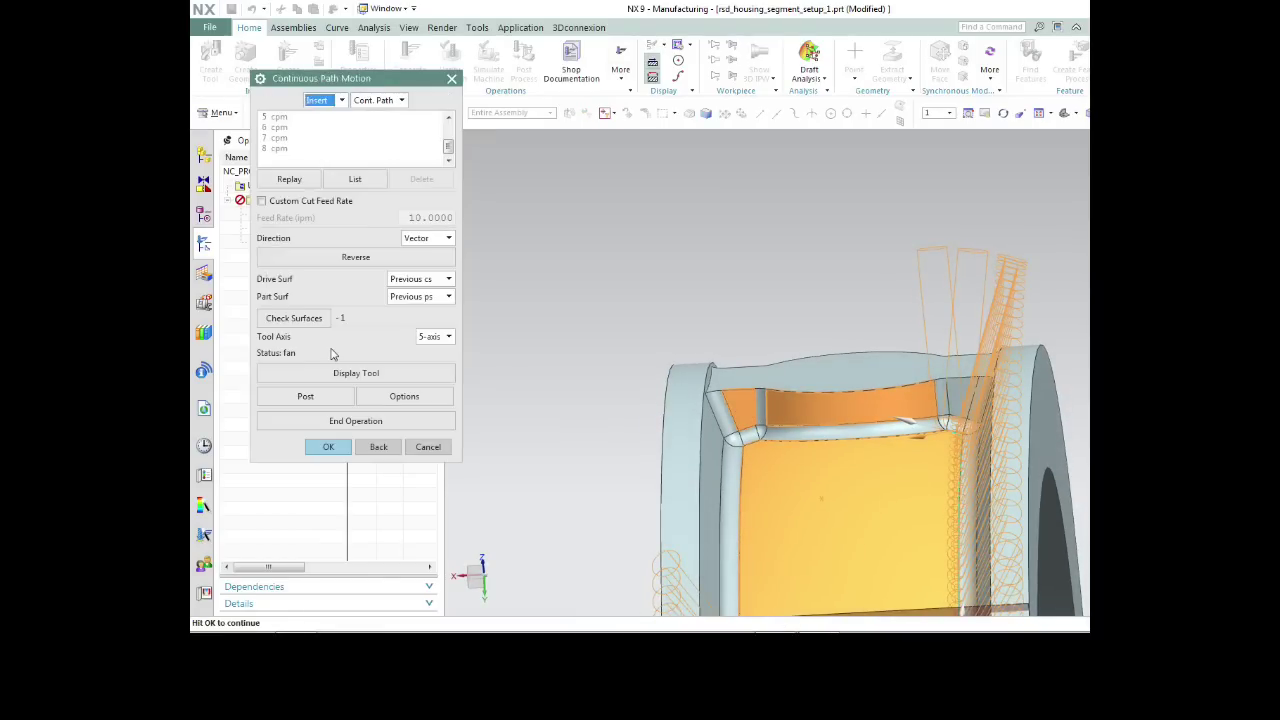
left_click(330, 446)
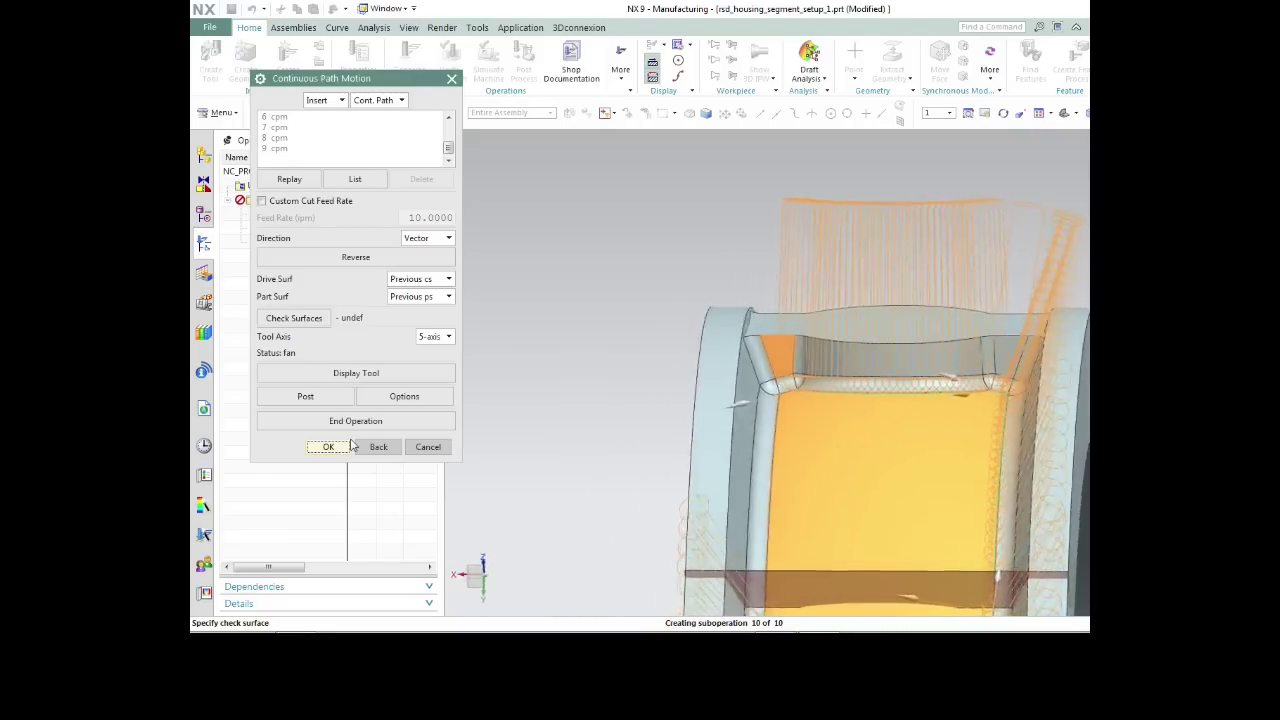
Add a continuous path motion along the far corner face, checking against the Near Side of the adjoining flange's inner wall.
left_click(322, 319)
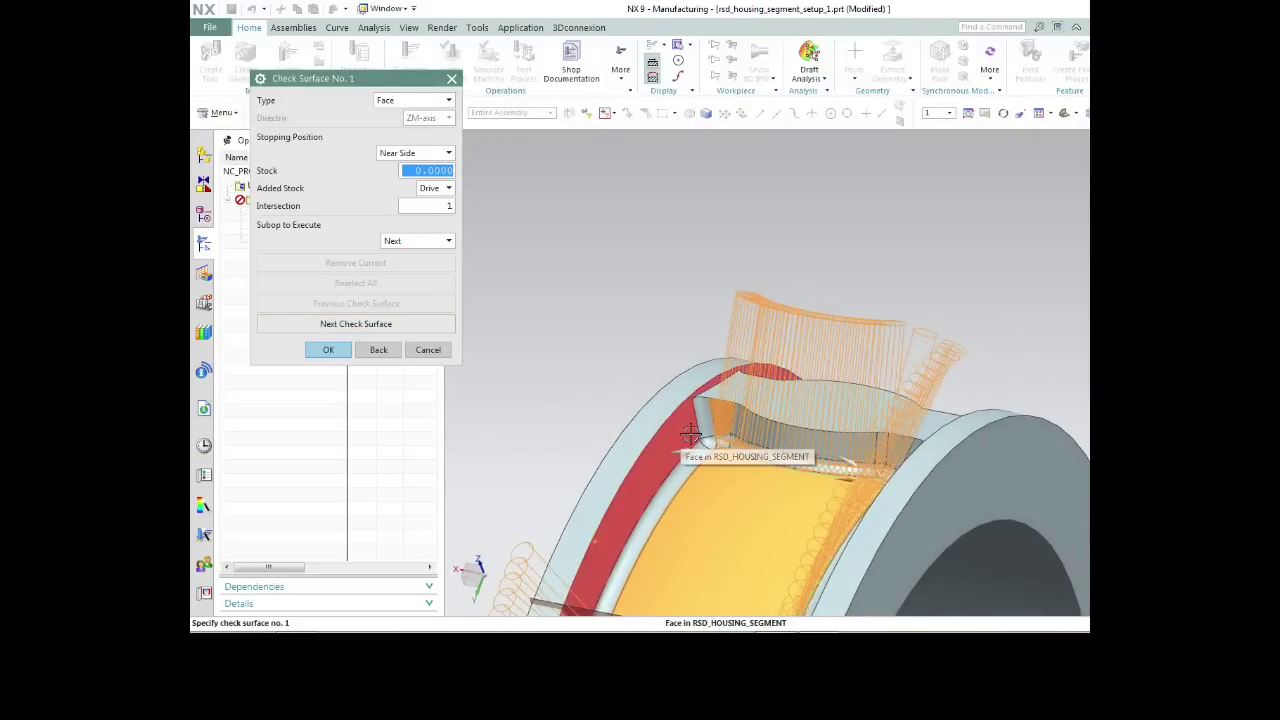
left_click(691, 434)
left_click(328, 351)
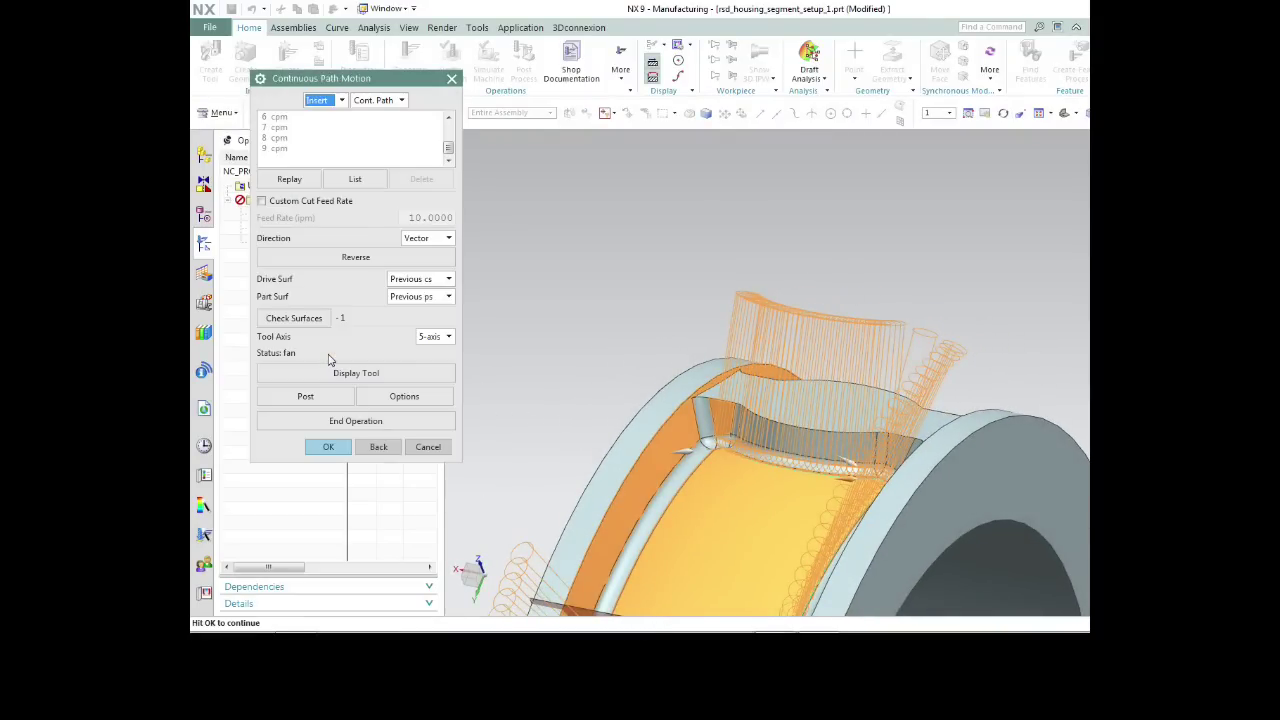
left_click(335, 447)
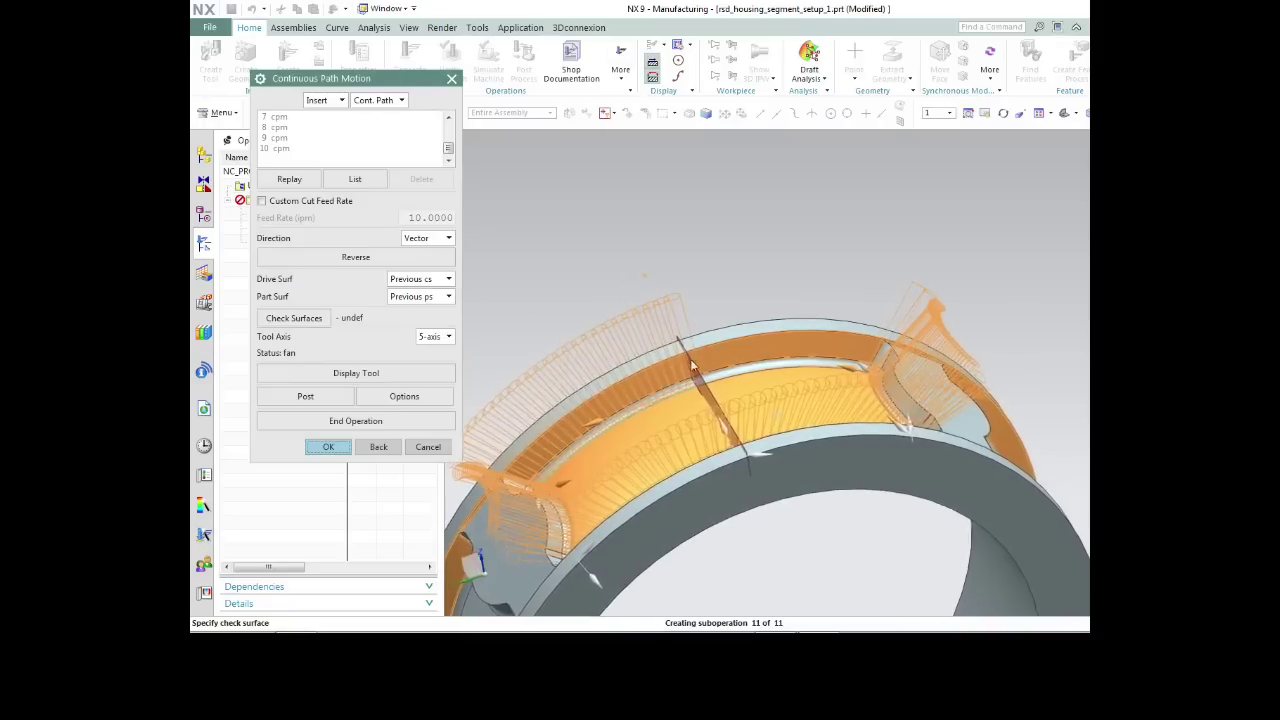
Add a closing continuous path motion along the flange wall to the Far Side of the plane crossing the pocket, and end the Sequential Mill operation.
left_click(316, 318)
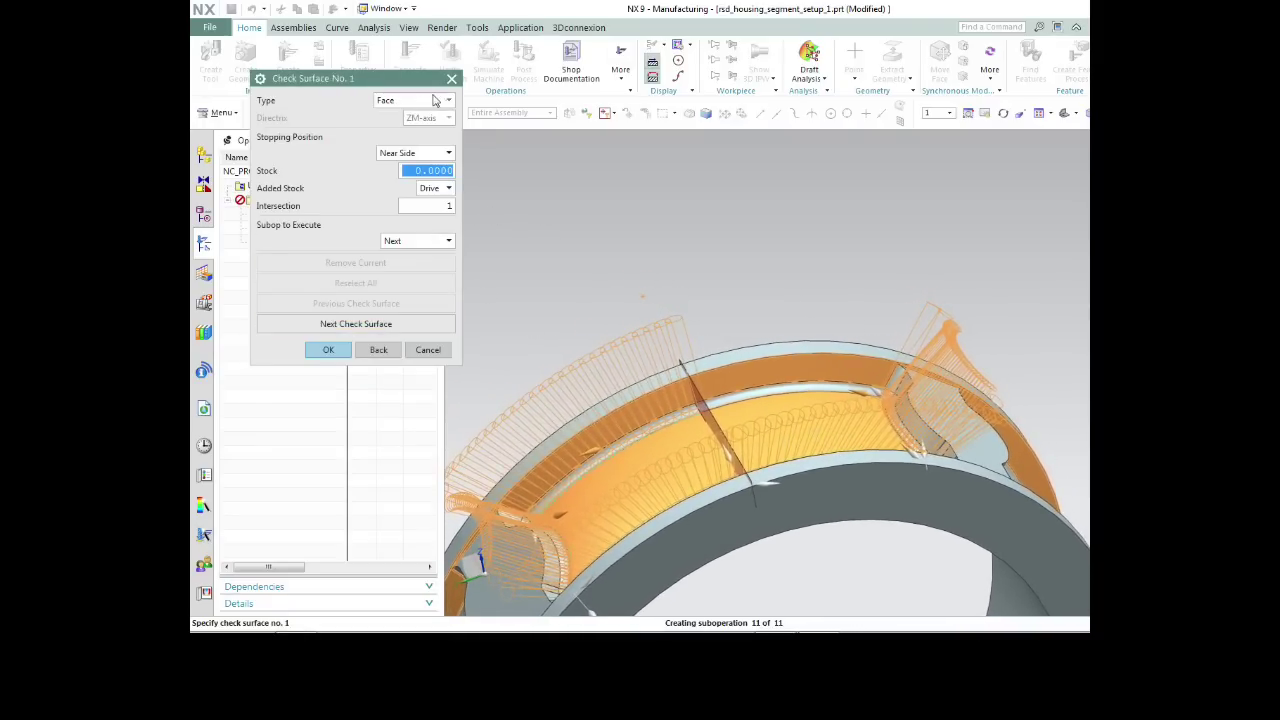
left_click(428, 152)
left_click(418, 182)
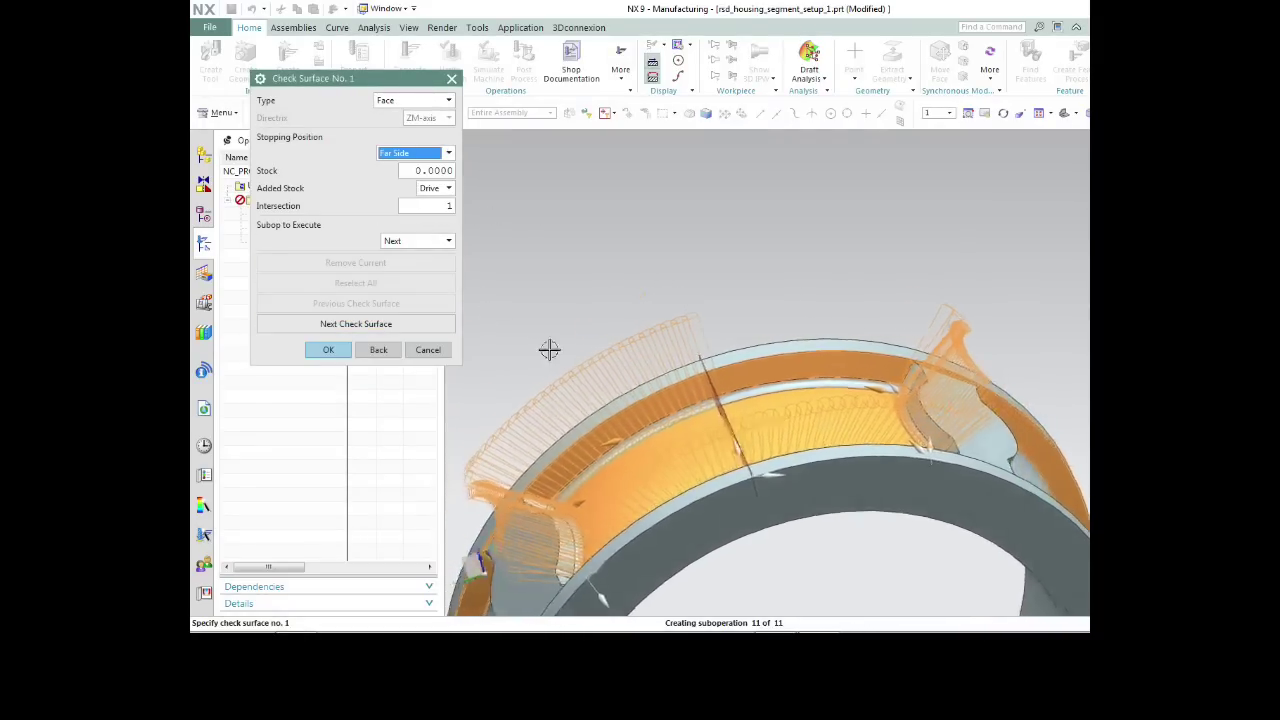
left_click(703, 372)
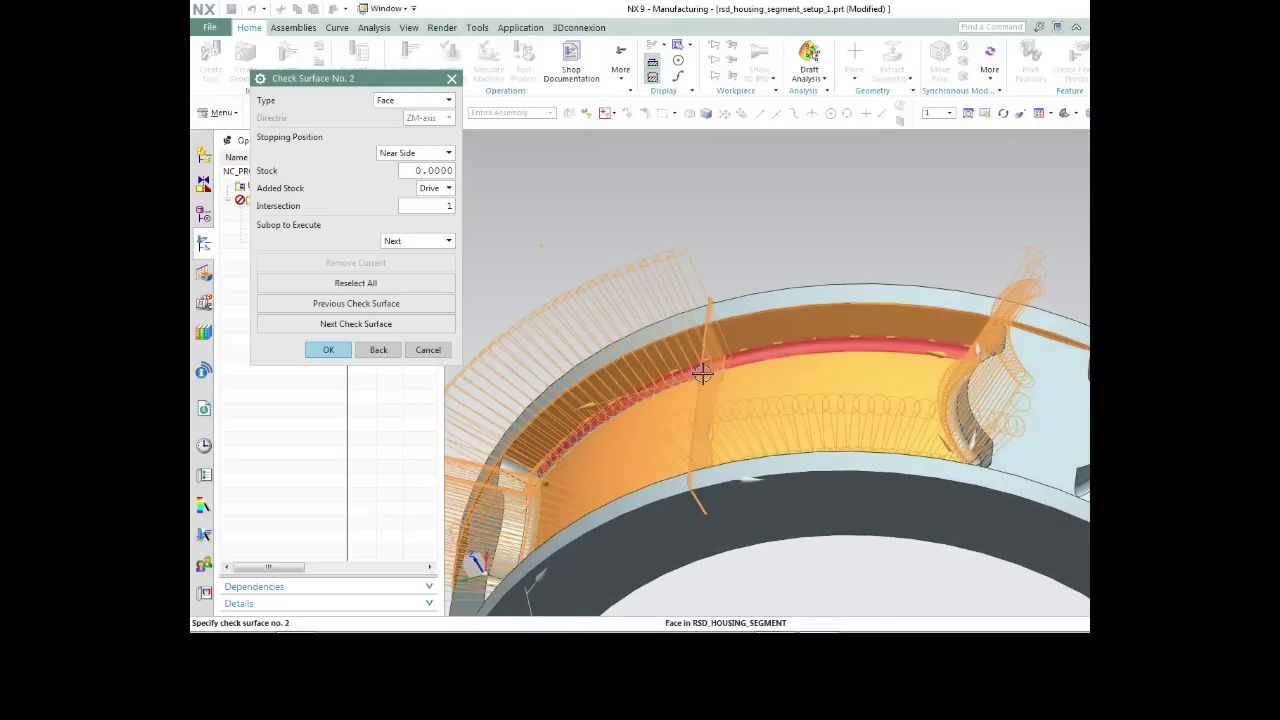
left_click(338, 349)
left_click(329, 448)
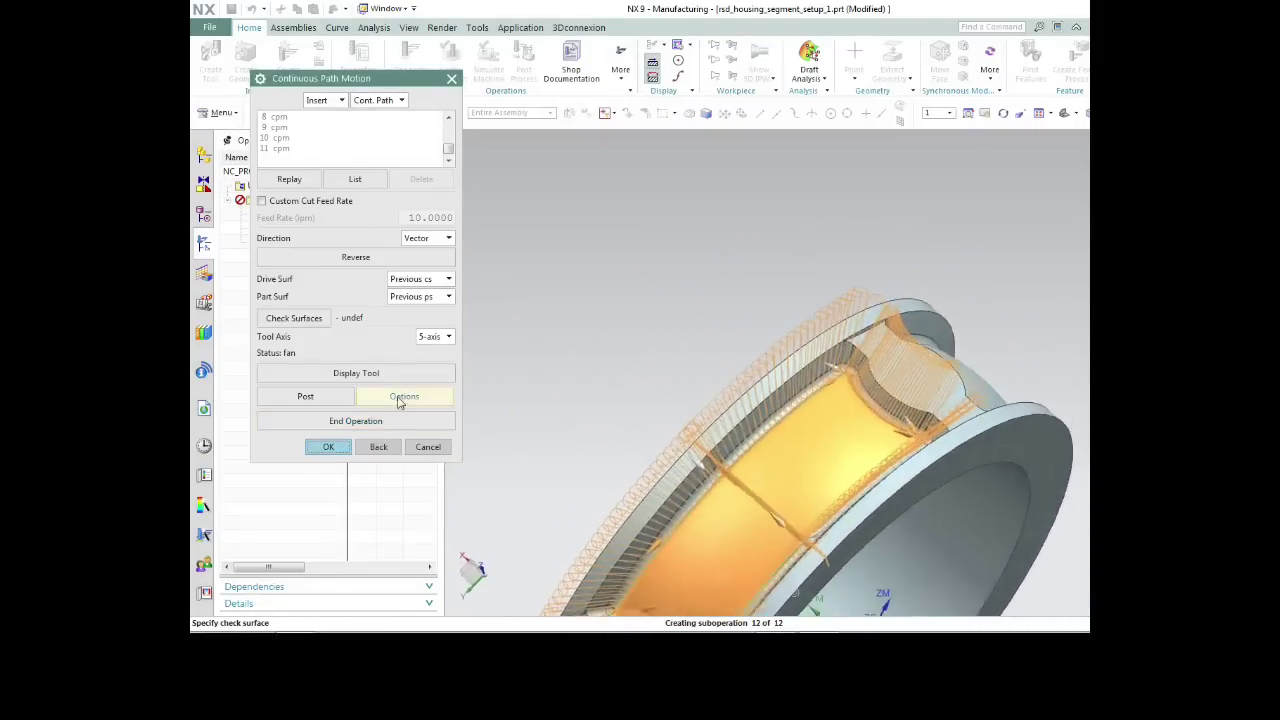
left_click(367, 422)
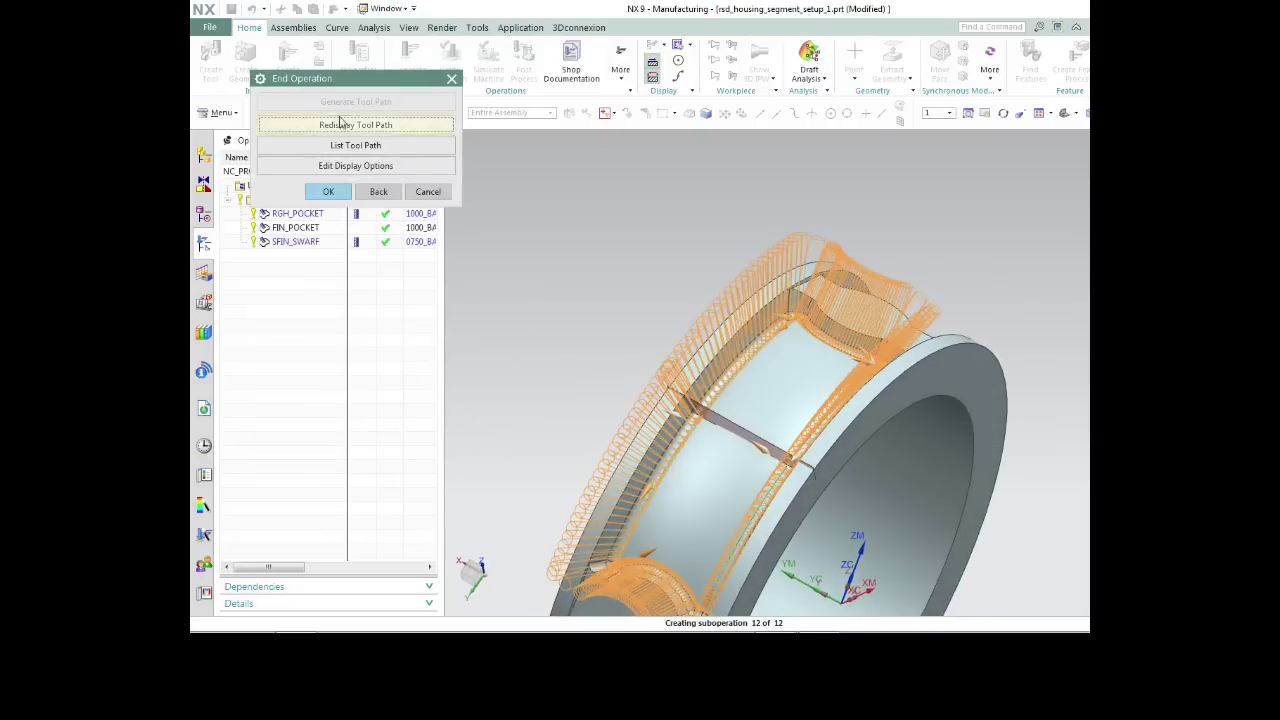
left_click(328, 192)
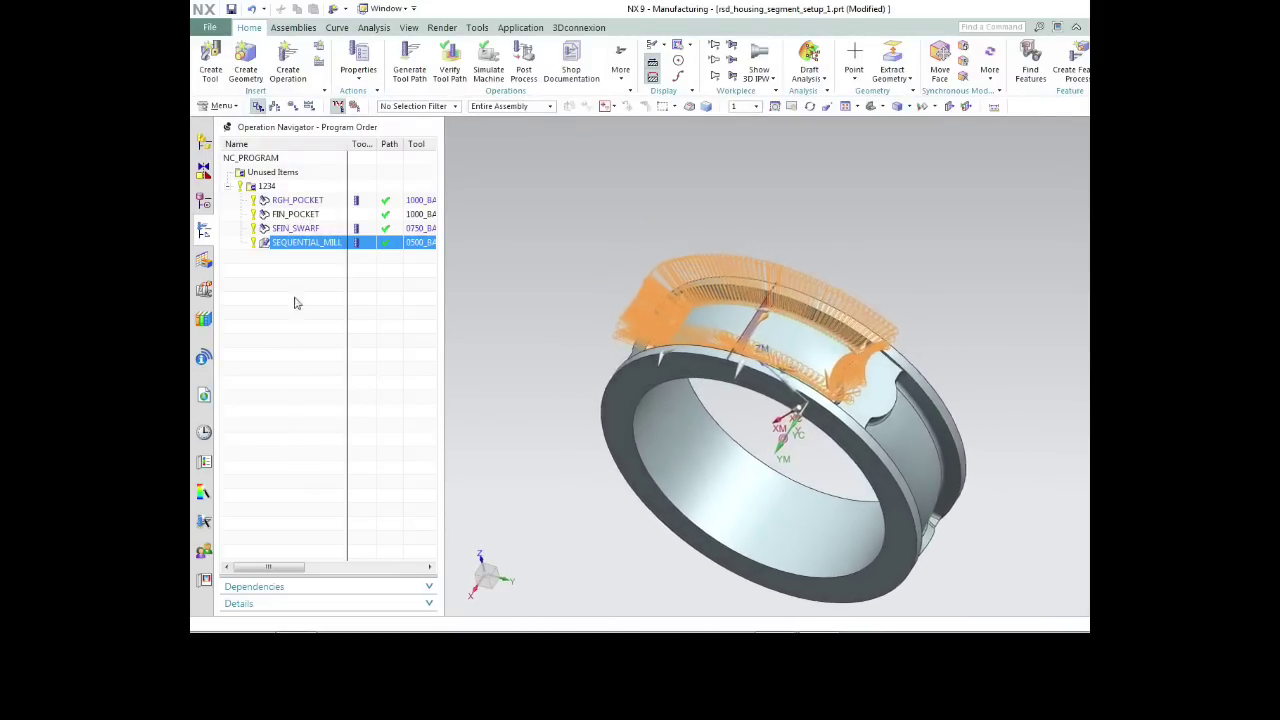
Verify the SEQUENTIAL_MILL tool path by playing its 3D Dynamic material removal simulation.
left_click(451, 60)
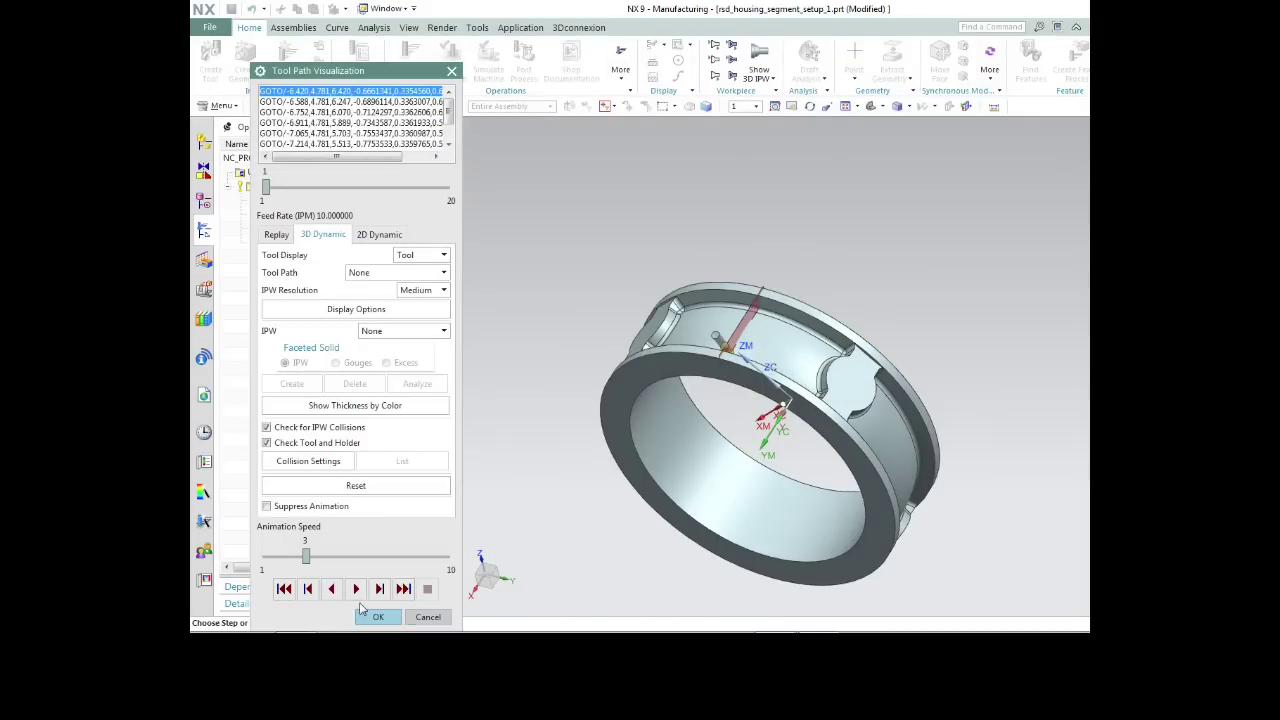
left_click(357, 589)
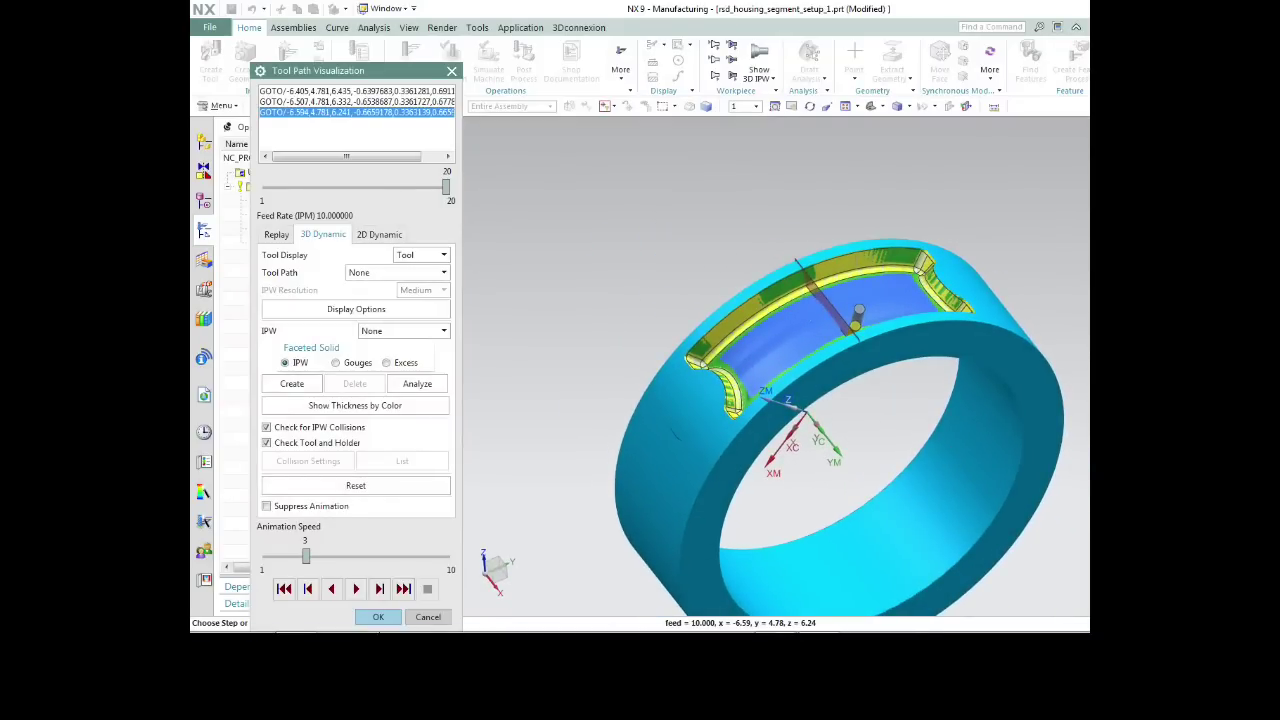
left_click(378, 616)
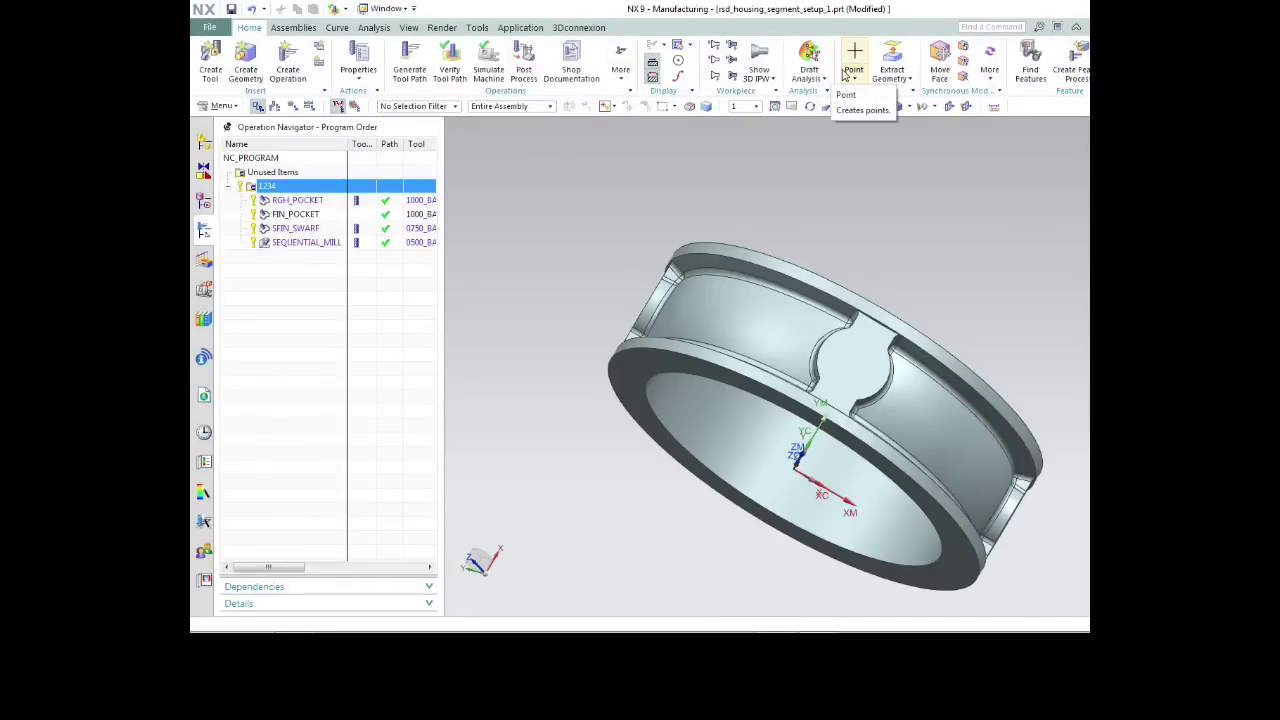
Verify all operations in program group 1234 together with the 3D Dynamic material removal simulation.
left_click(452, 60)
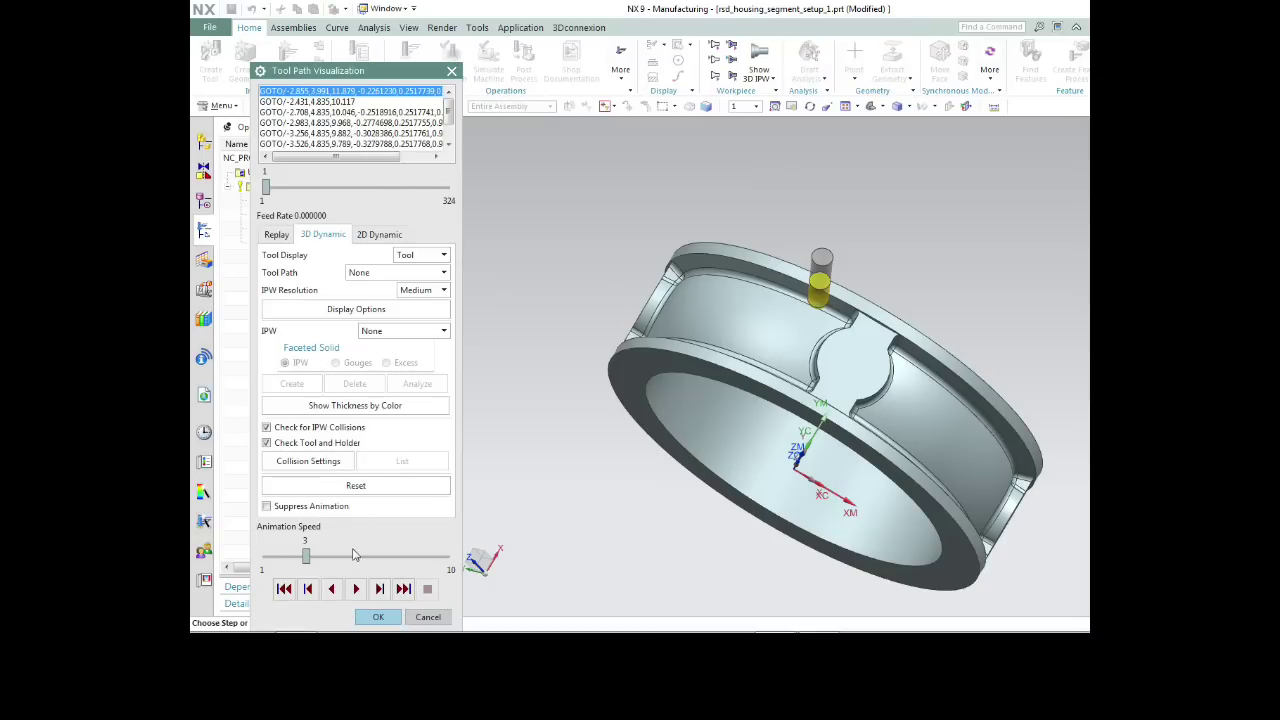
left_click(352, 590)
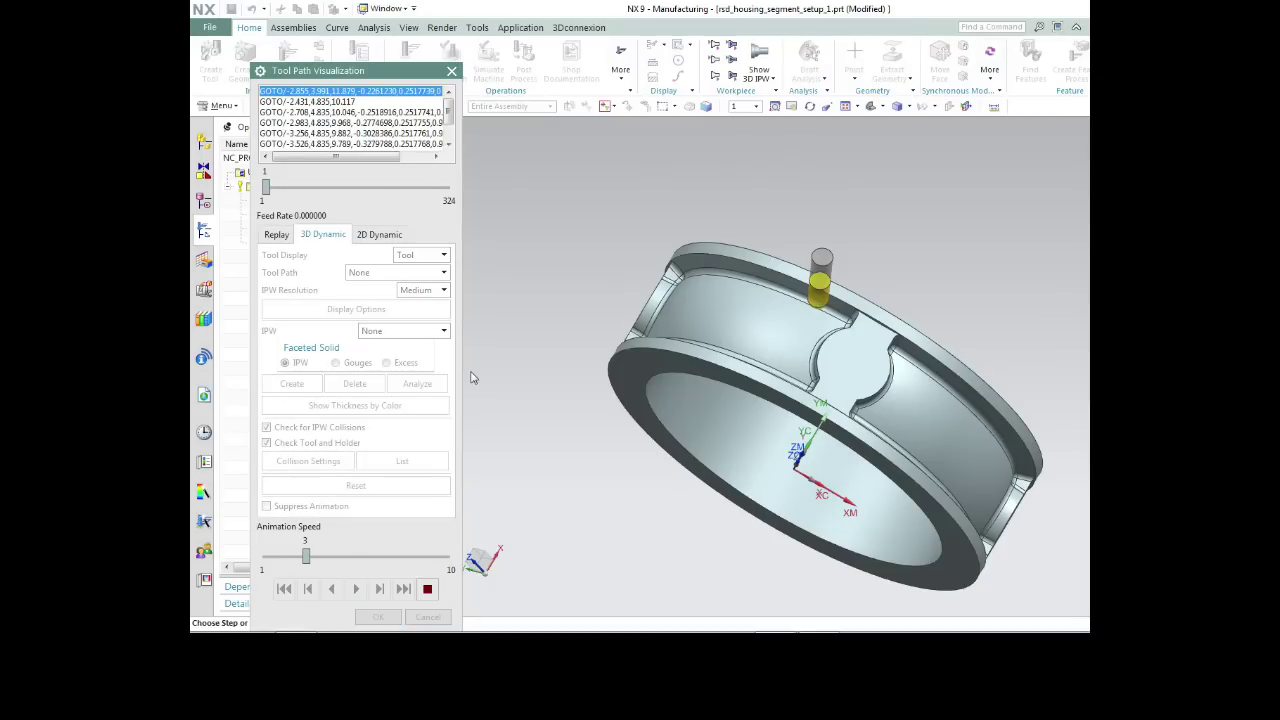